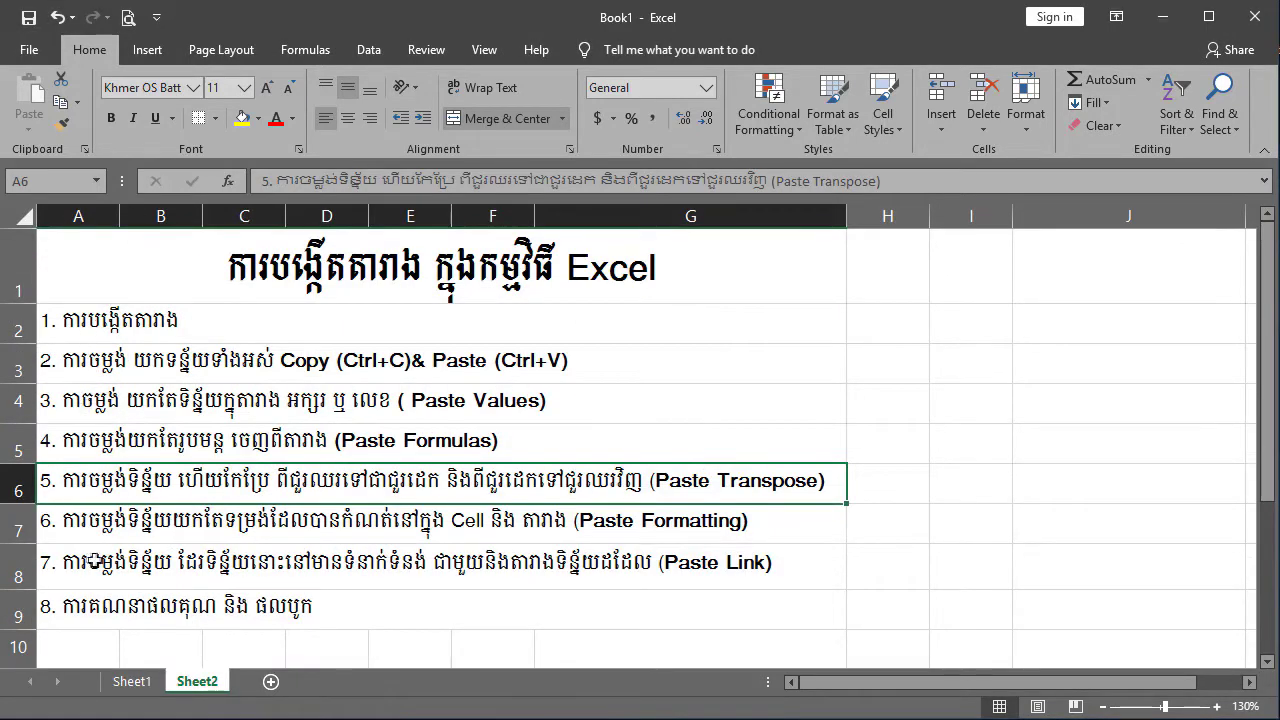
Read the eight numbered lesson topics in cells A2 through A9 on Sheet2.
left_click(85, 329)
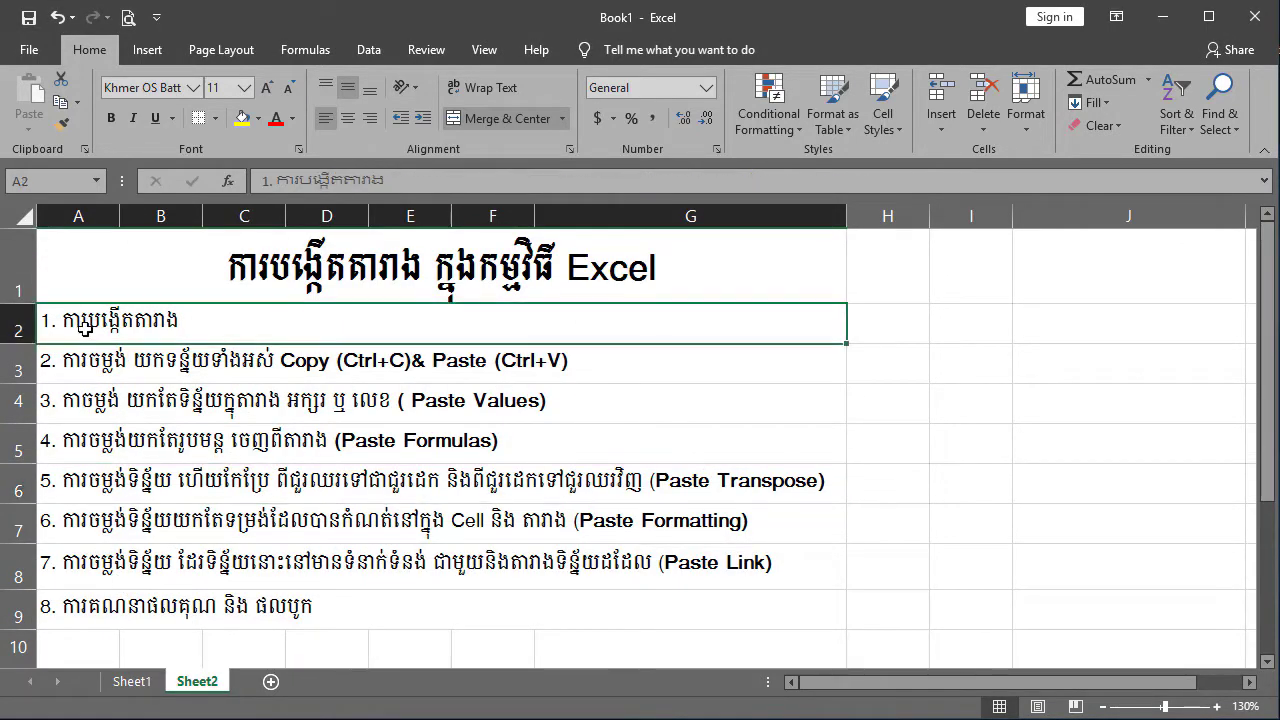
left_click(110, 378)
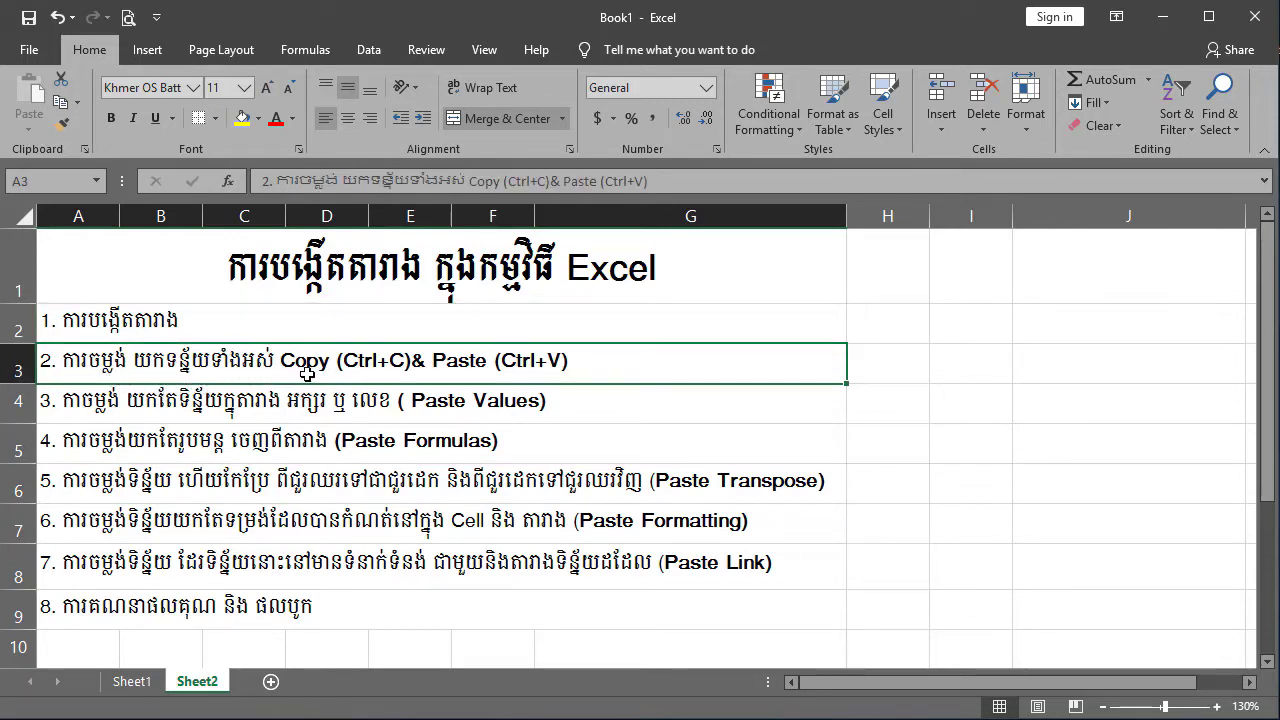
left_click(80, 411)
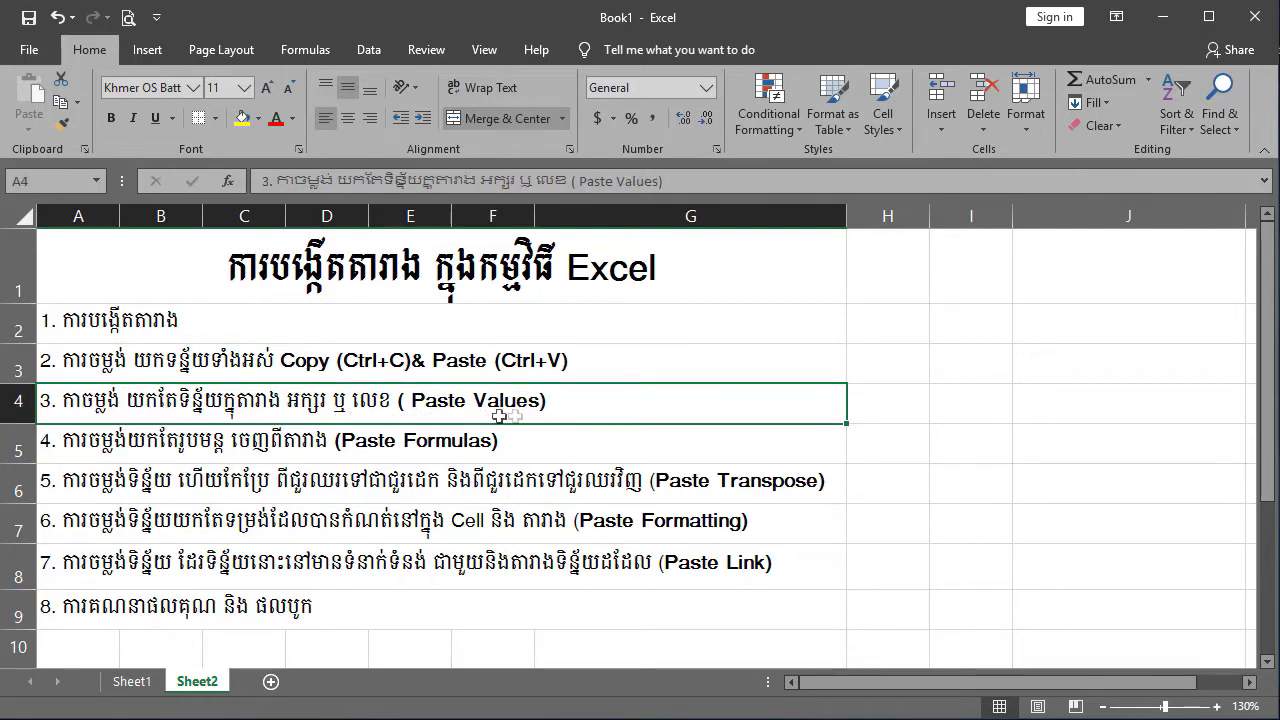
left_click(93, 449)
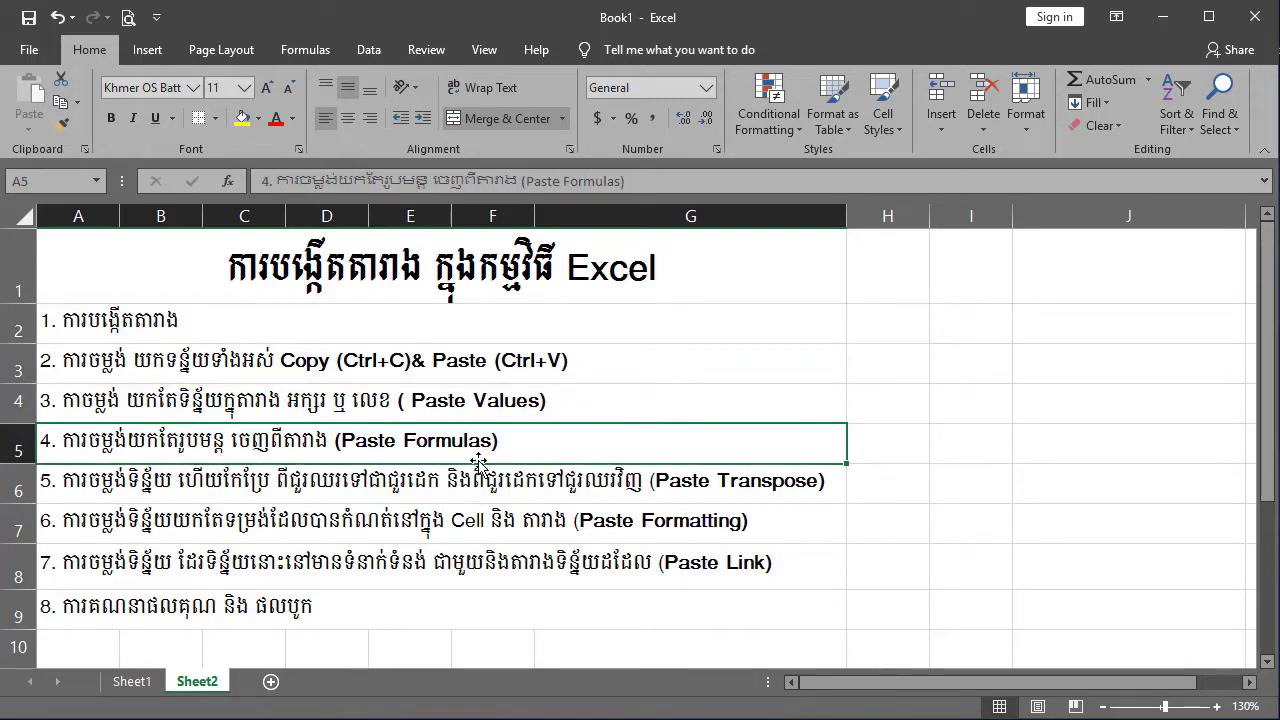
left_click(88, 493)
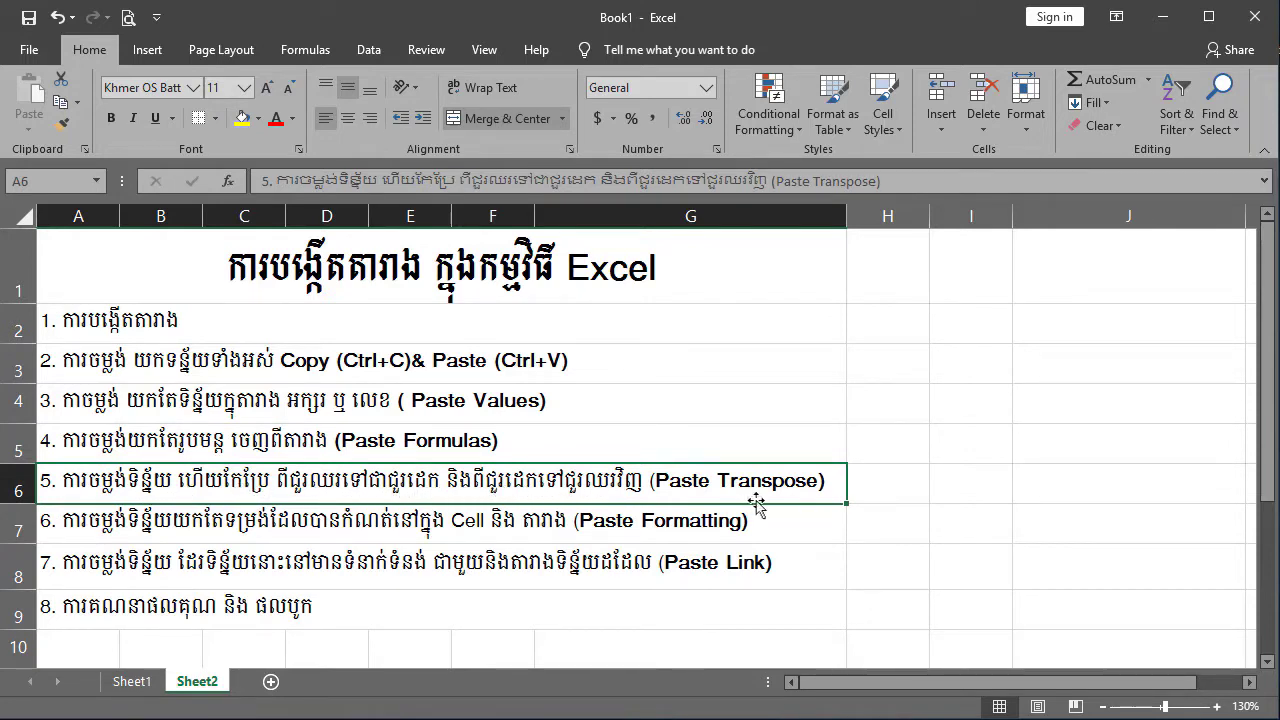
left_click(94, 530)
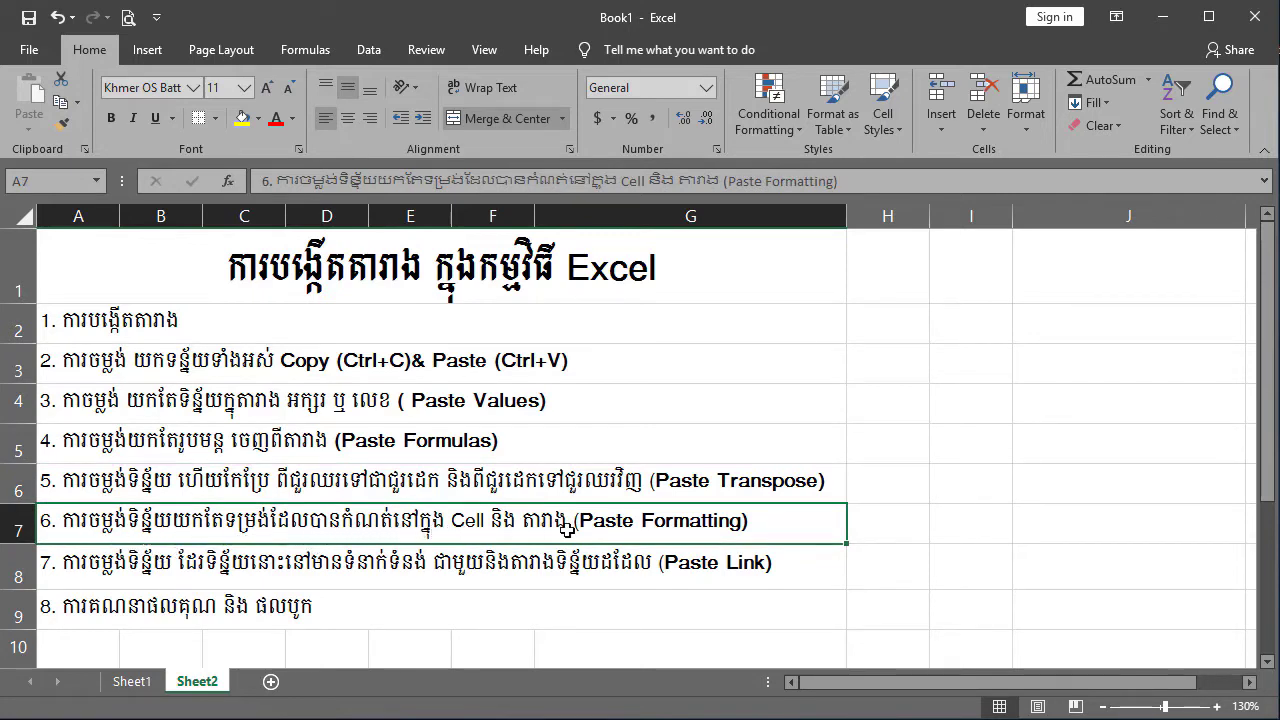
left_click(745, 555)
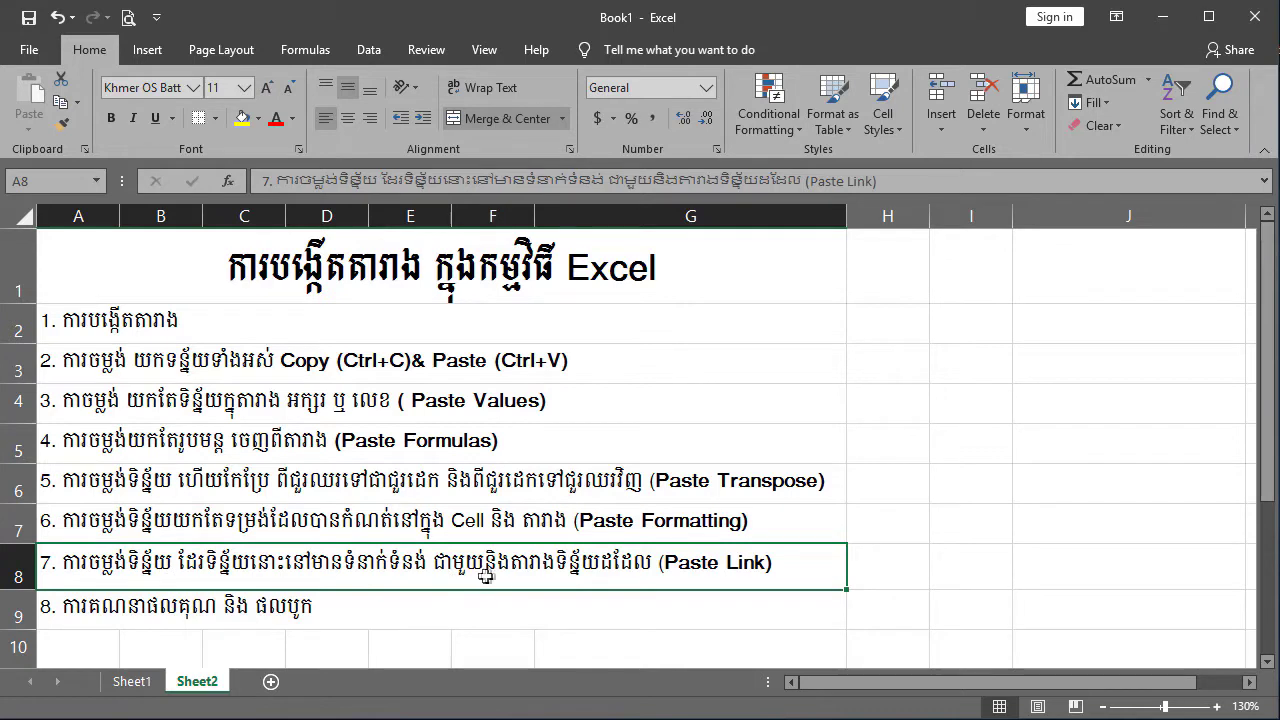
left_click(130, 614)
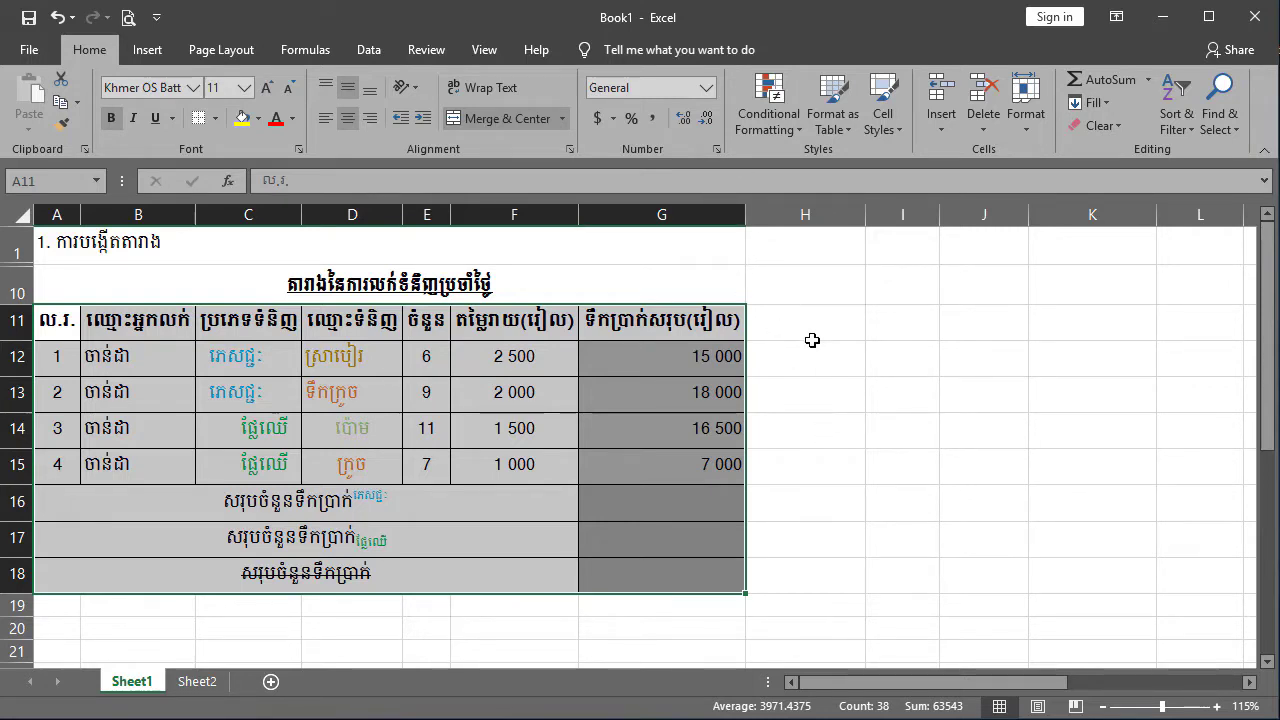
Select the empty block I11:K18 beside the sales table and bring up the border styles.
left_click(812, 337)
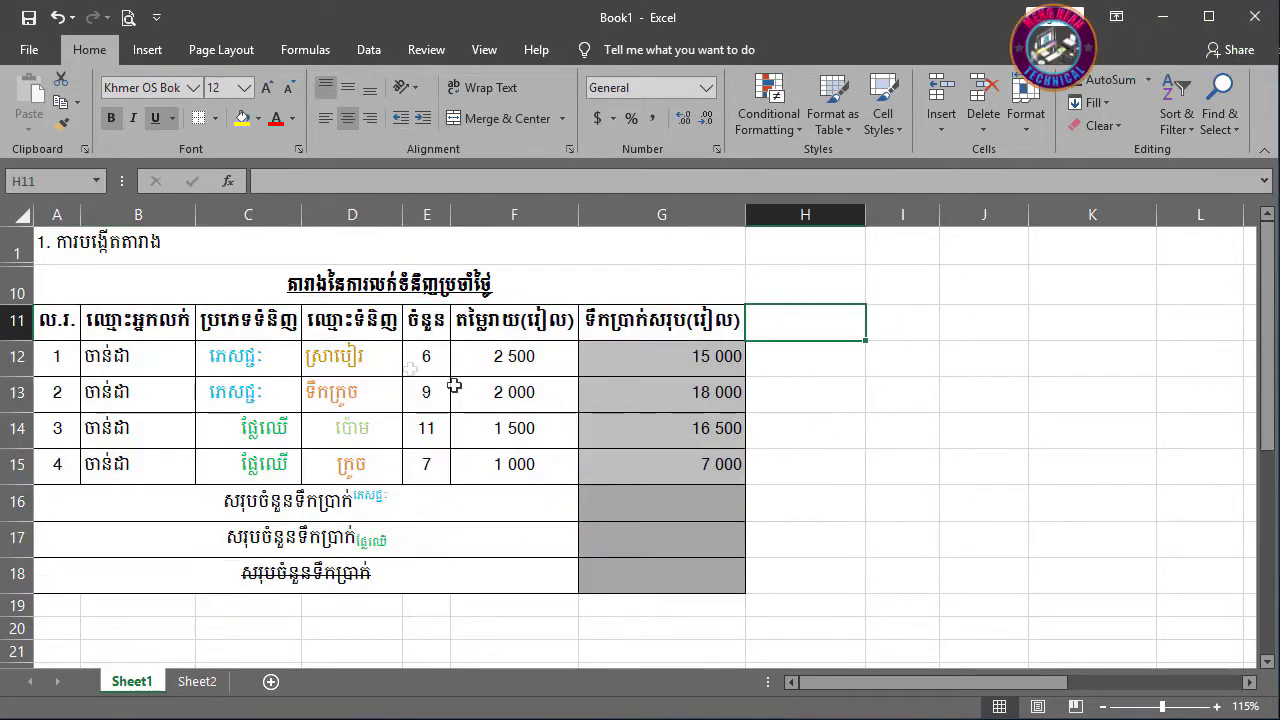
left_click(834, 429)
left_click(889, 333)
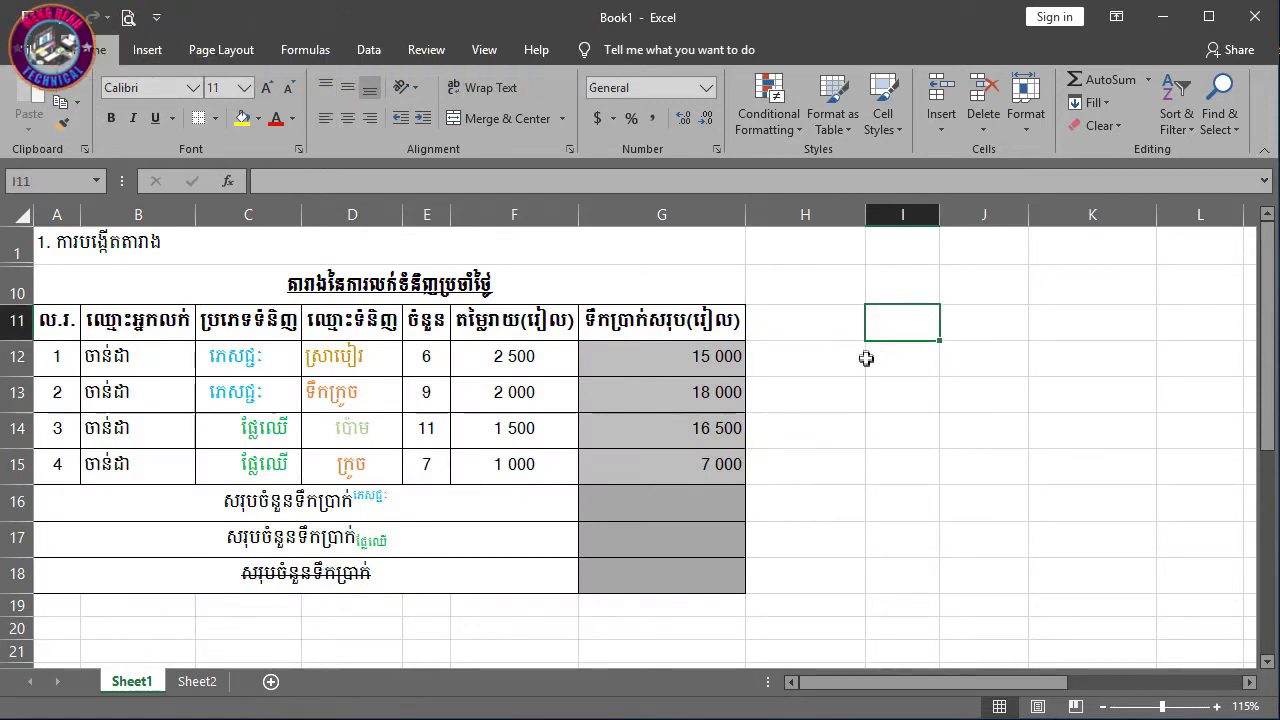
left_click(1092, 576, "shift")
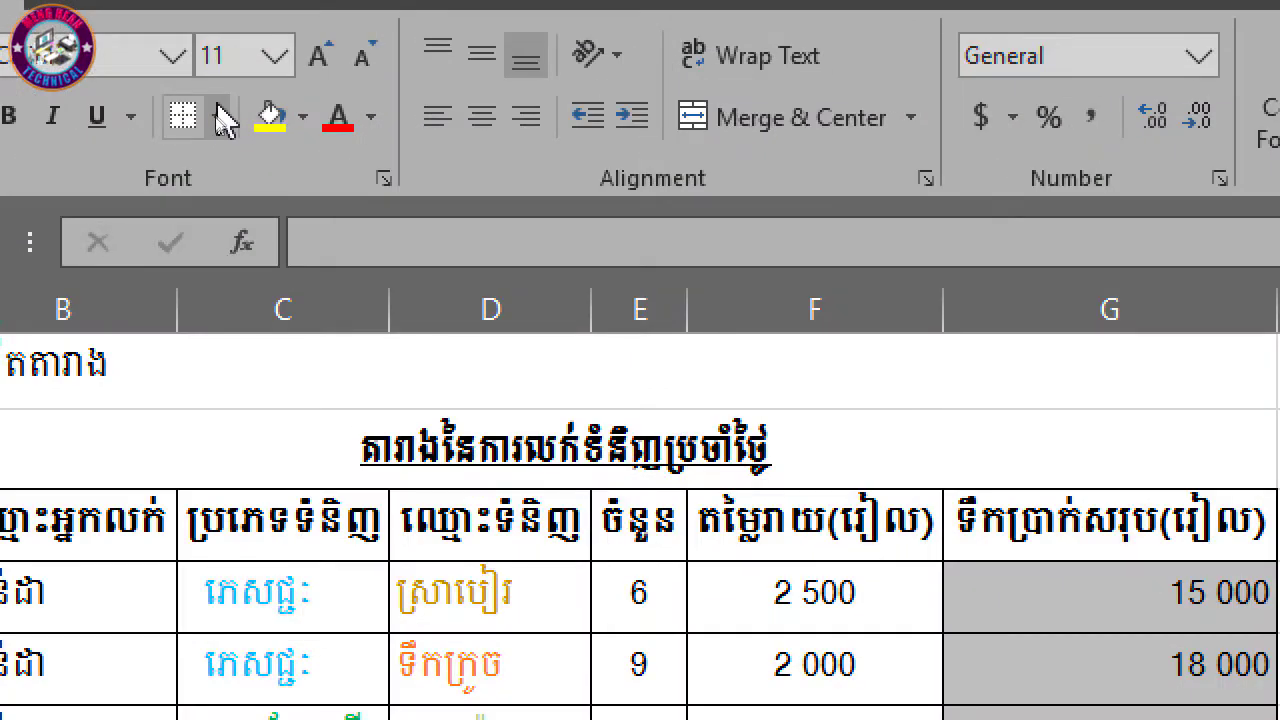
left_click(218, 118)
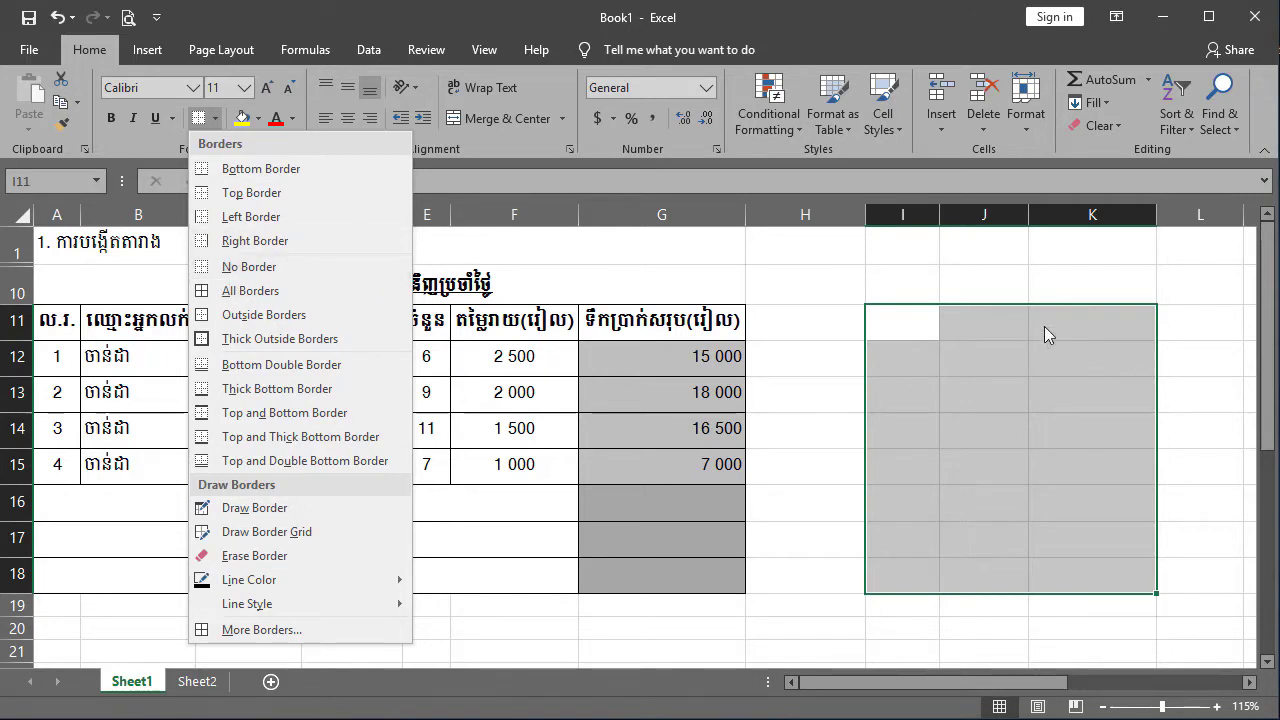
left_click(990, 322)
left_click_drag(900, 322, 1080, 543)
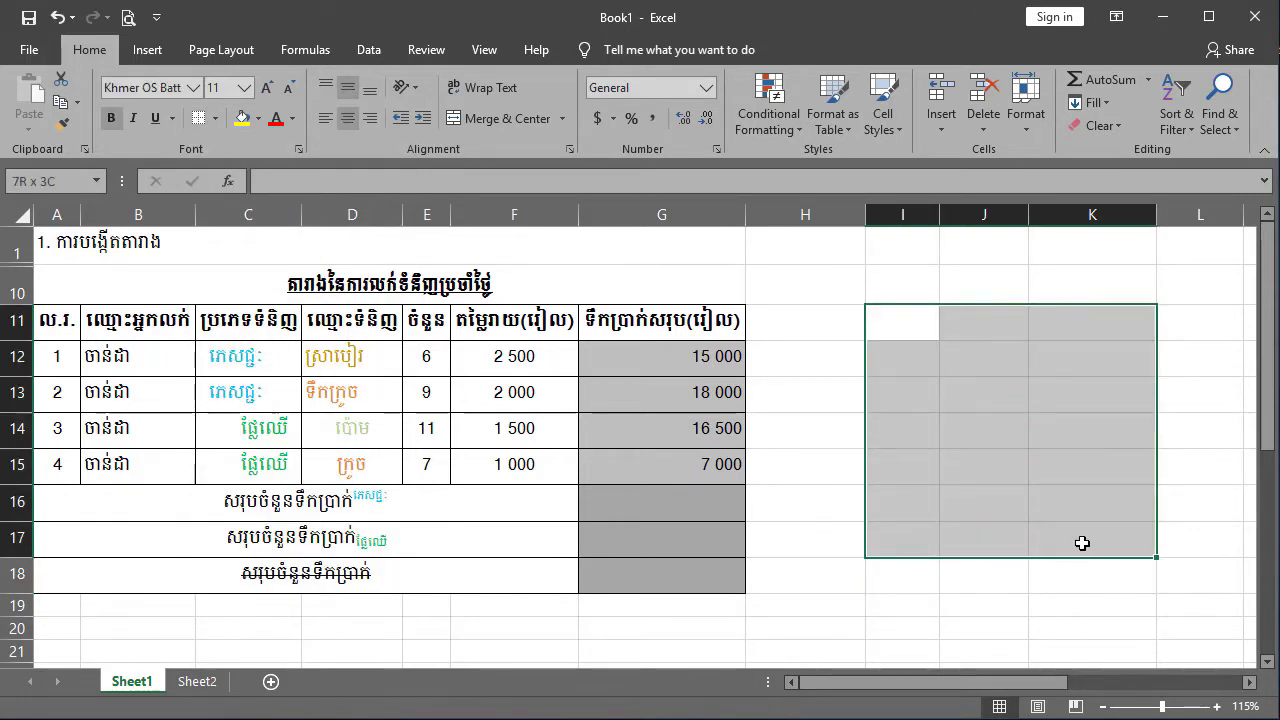
left_click(216, 118)
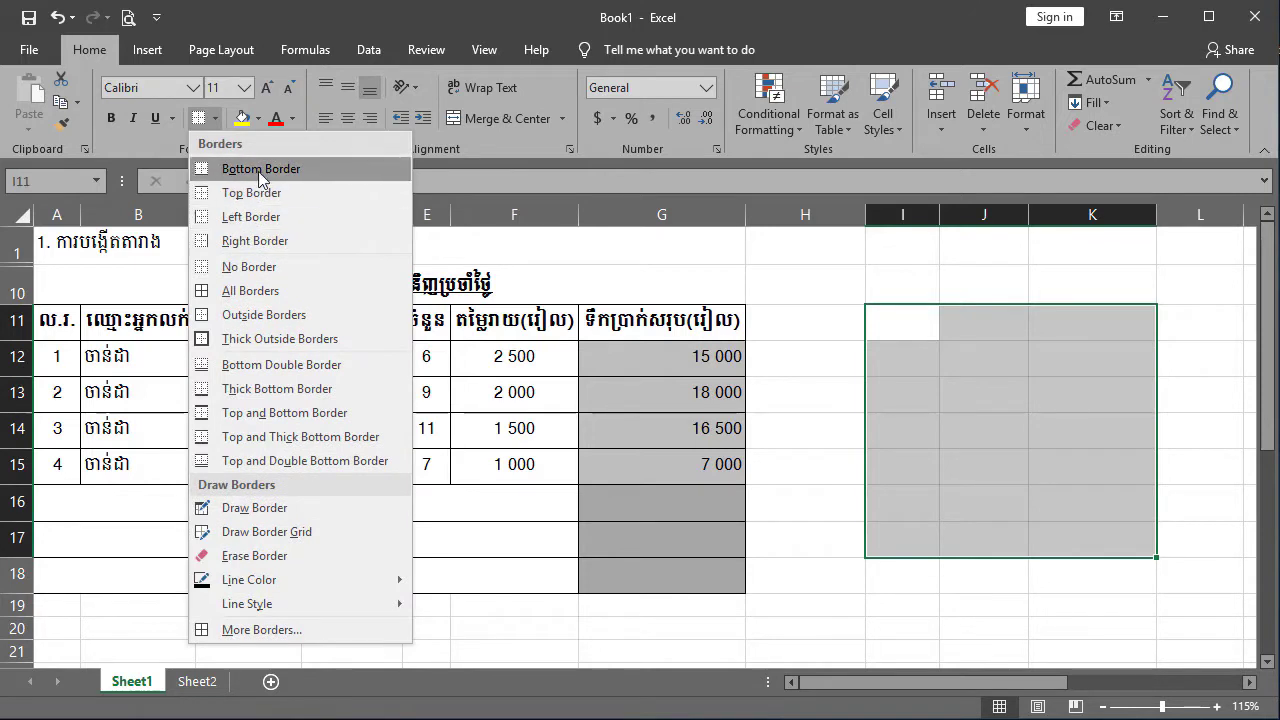
left_click(255, 167)
left_click(1118, 476)
left_click_drag(897, 536, 1060, 536)
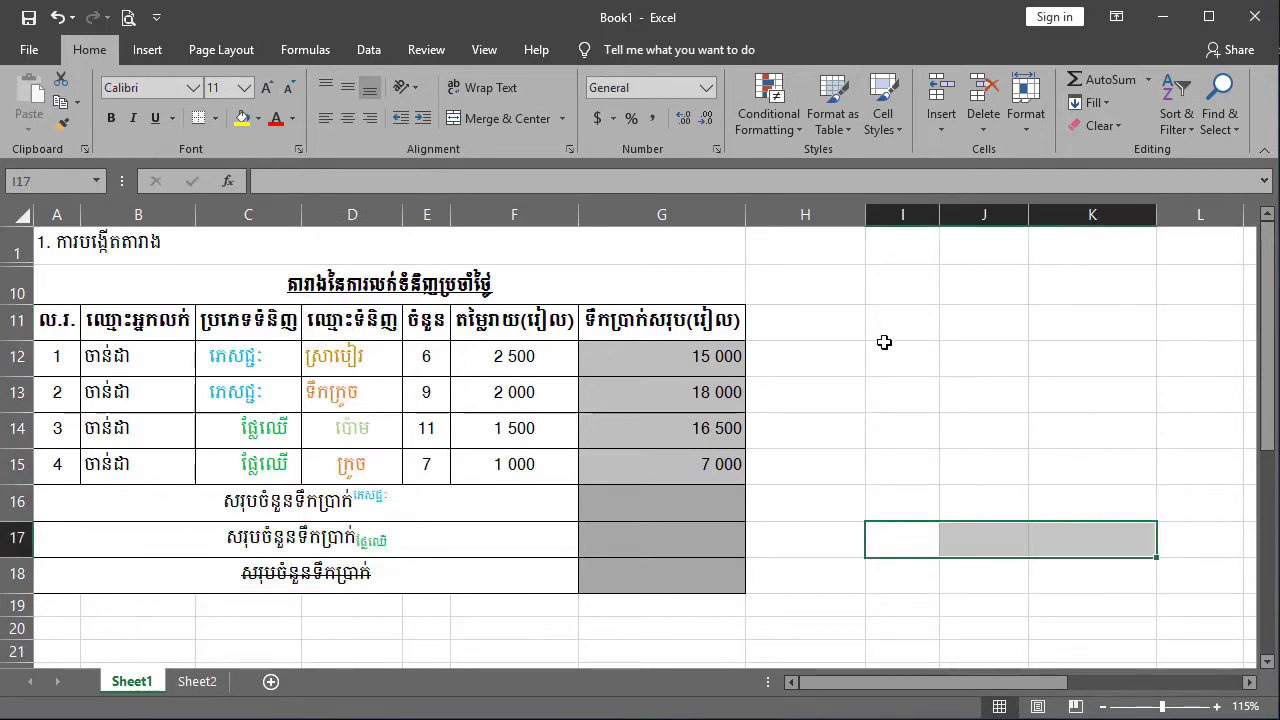
left_click_drag(894, 320, 1083, 540)
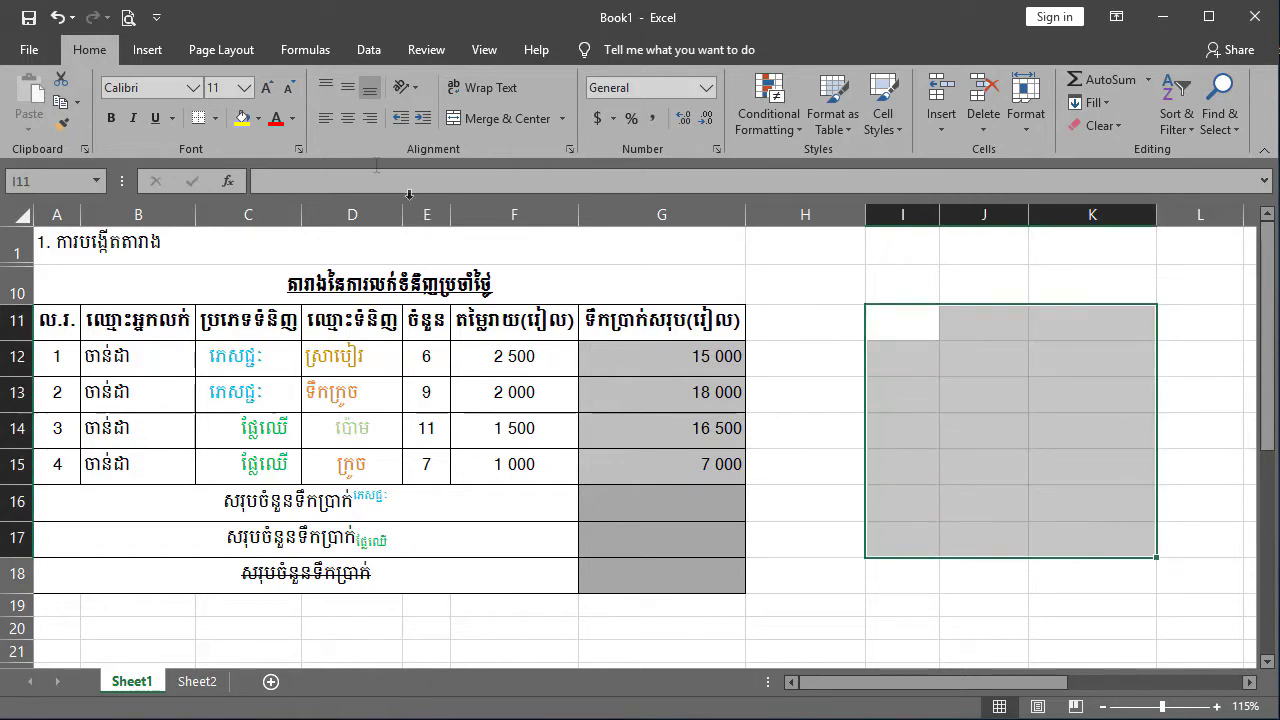
left_click(215, 118)
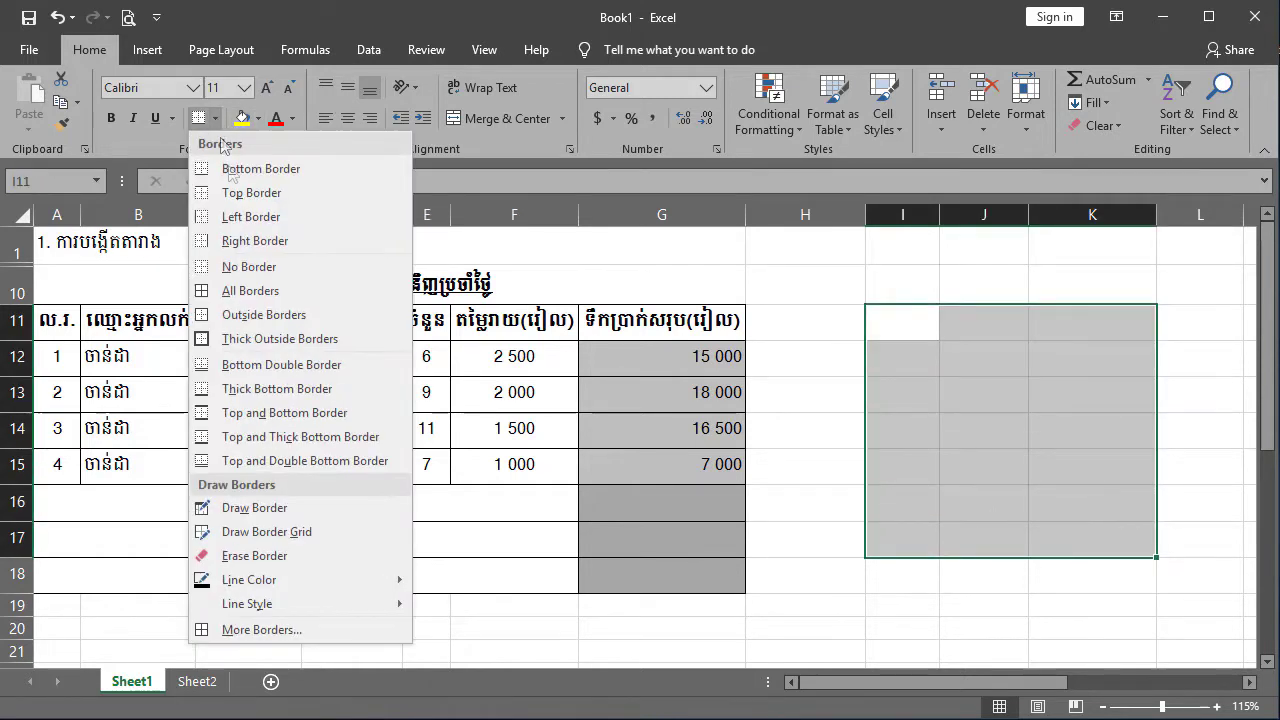
left_click(270, 195)
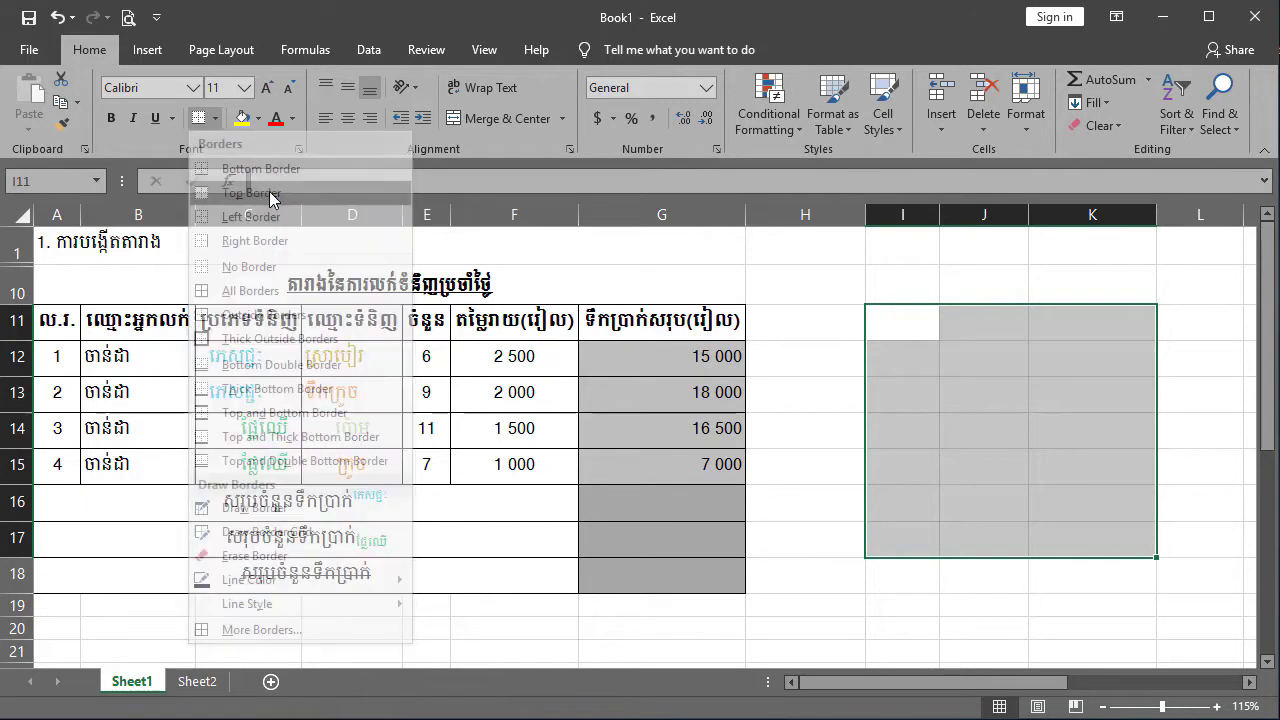
left_click(1060, 466)
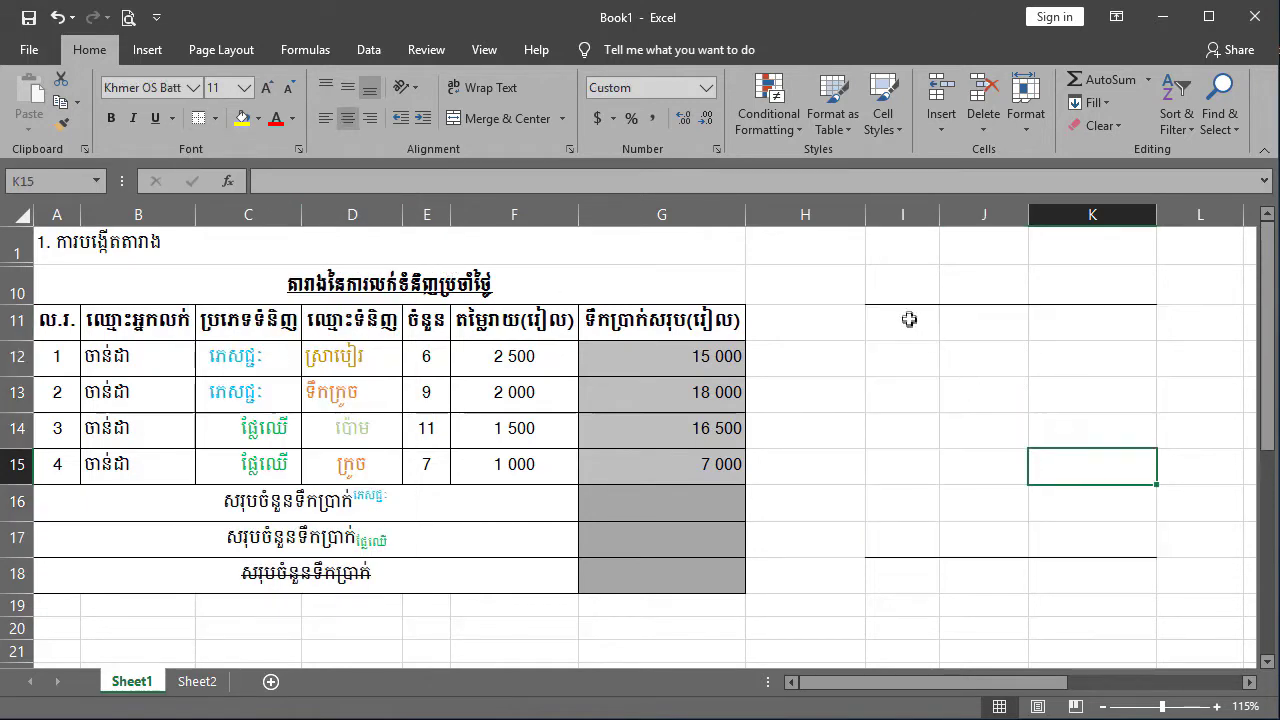
left_click_drag(909, 319, 1090, 540)
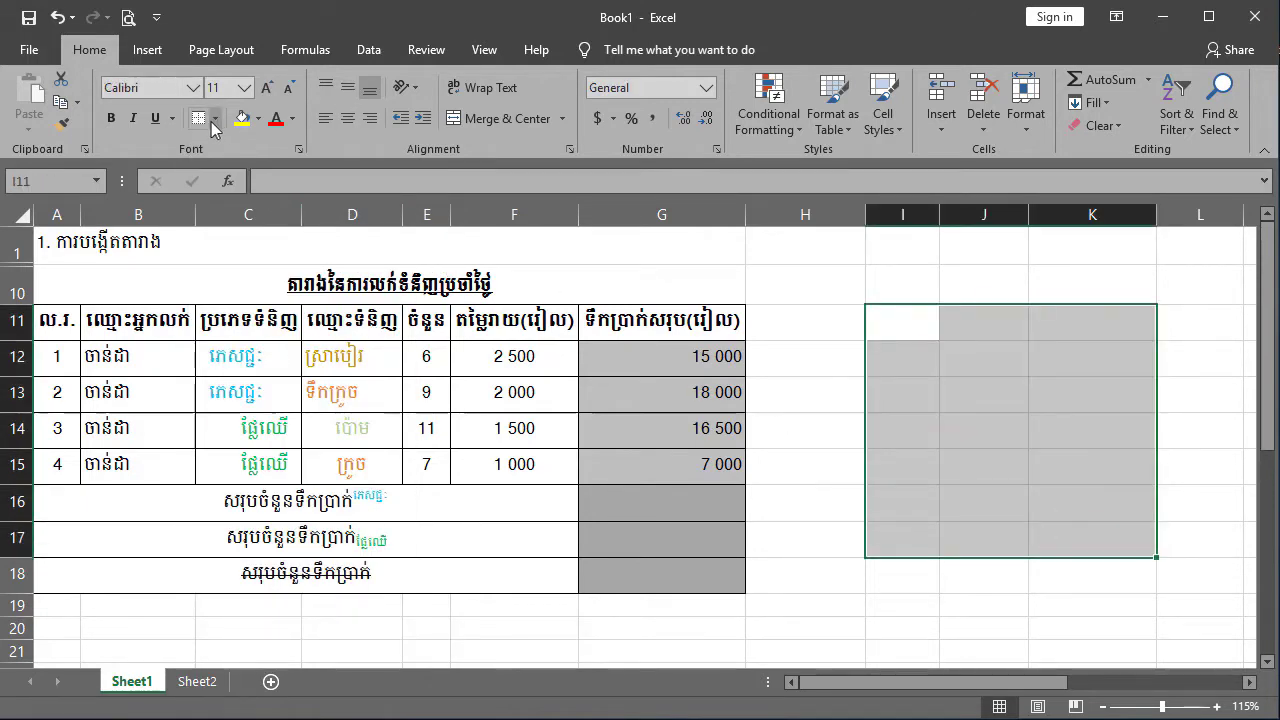
left_click(213, 118)
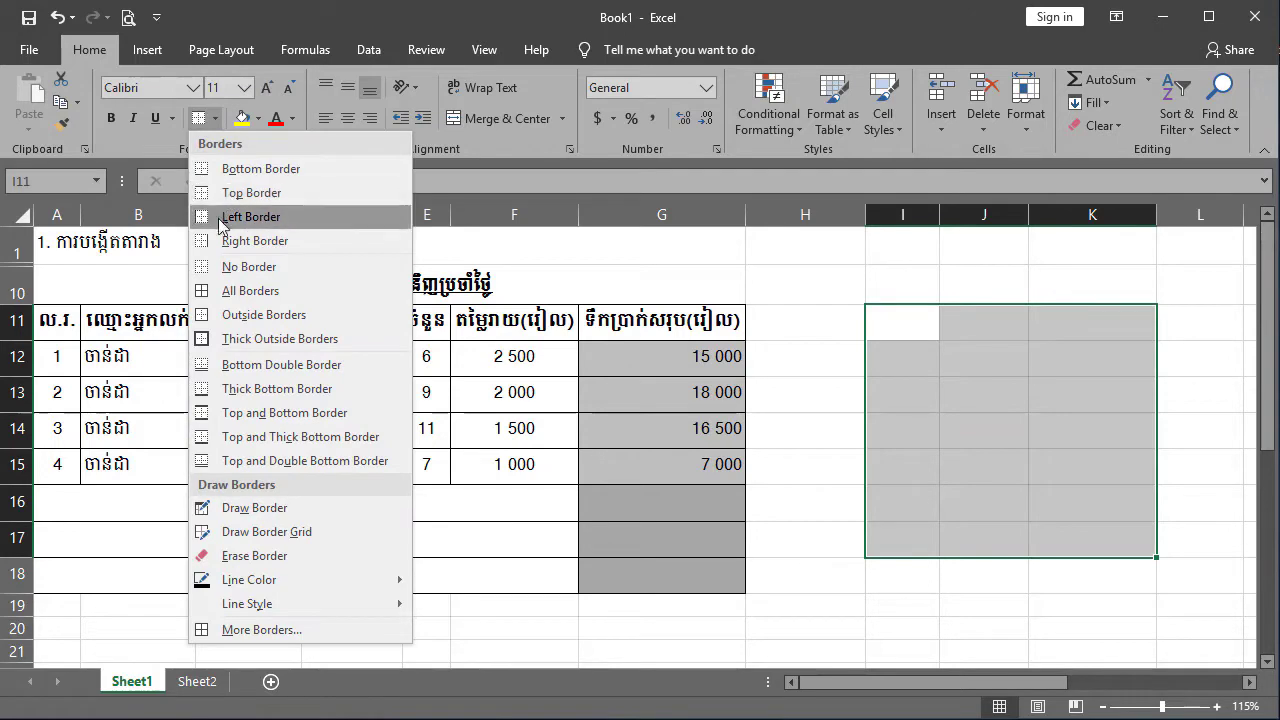
left_click(218, 217)
left_click(1020, 510)
left_click_drag(903, 322, 1060, 529)
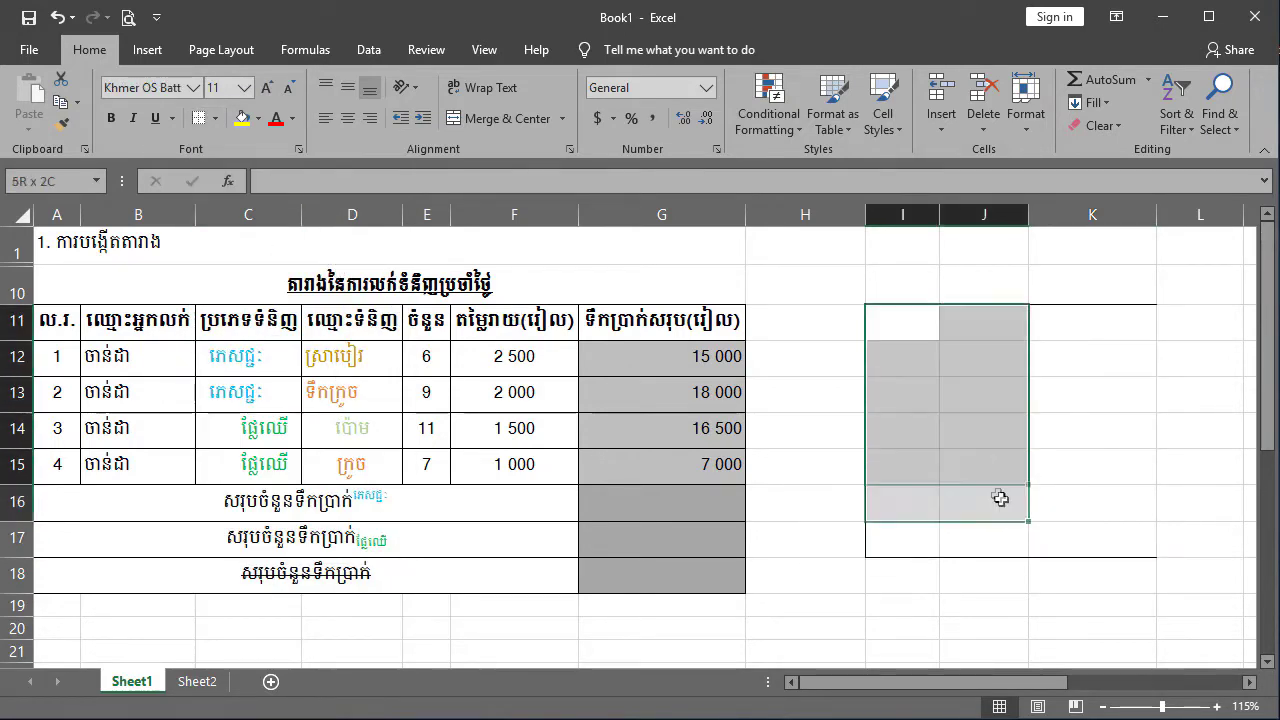
left_click(214, 118)
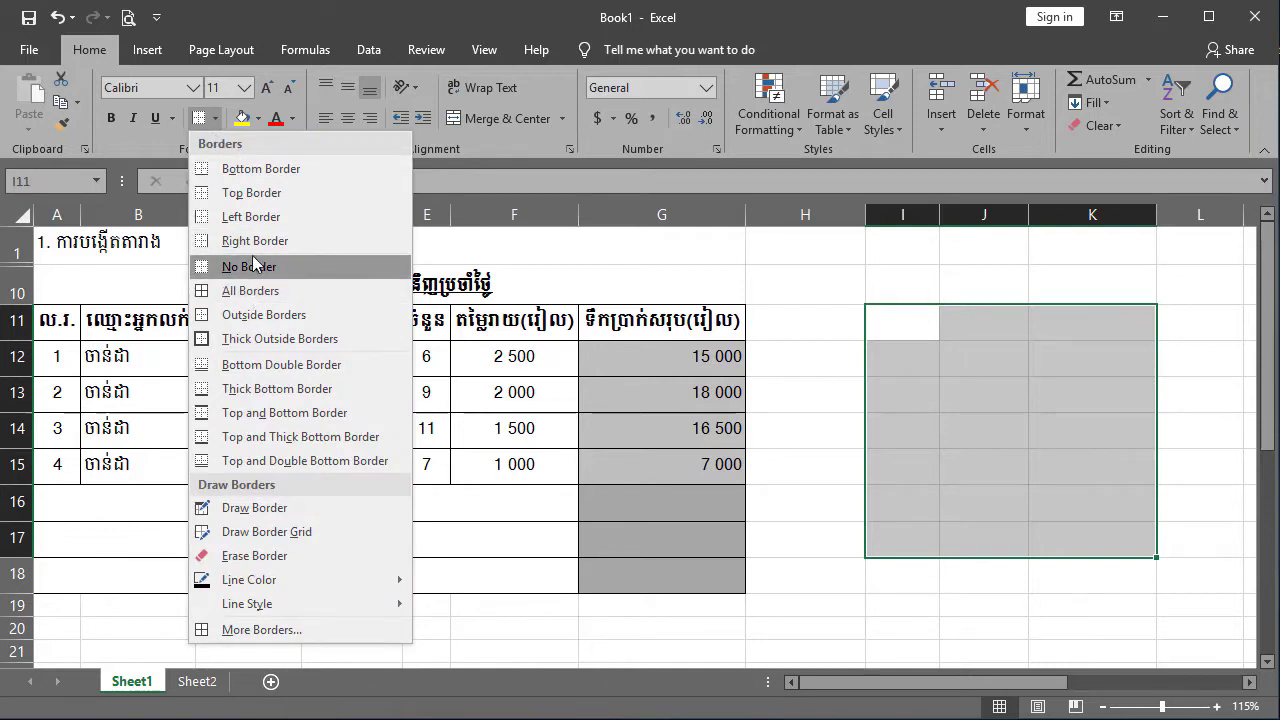
left_click(255, 246)
left_click(971, 543)
left_click(1150, 664)
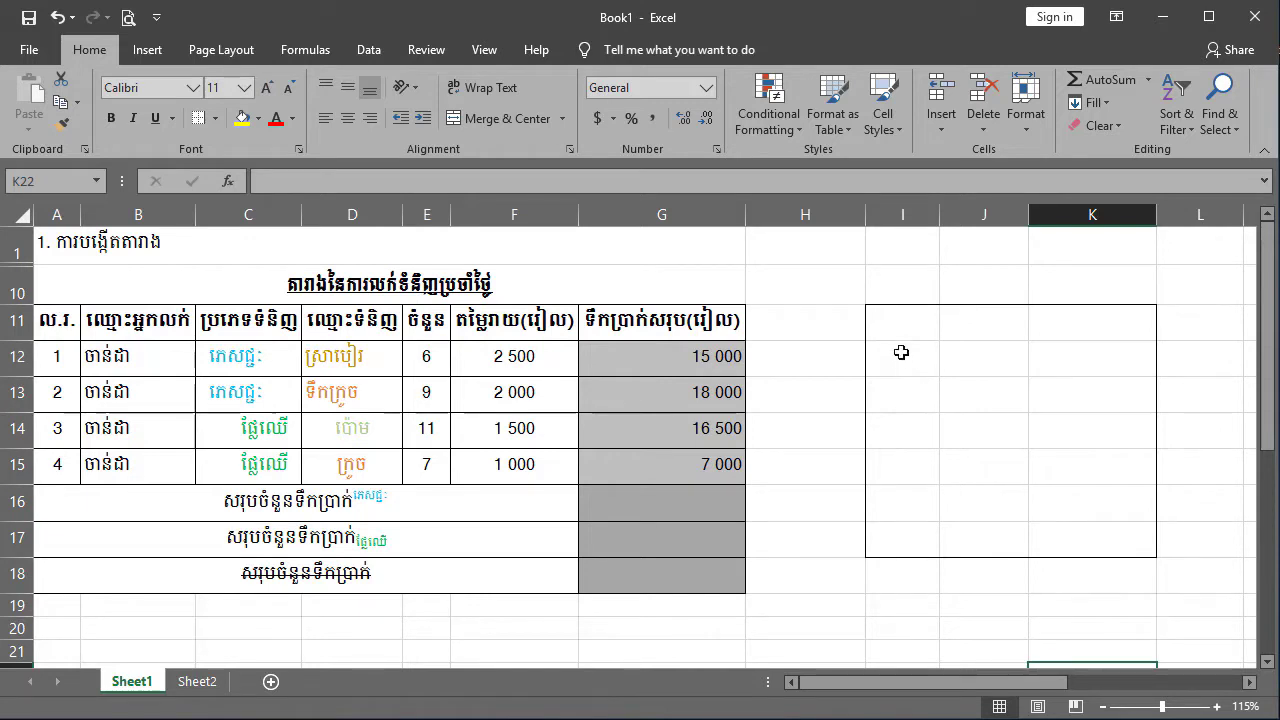
left_click_drag(886, 316, 1080, 560)
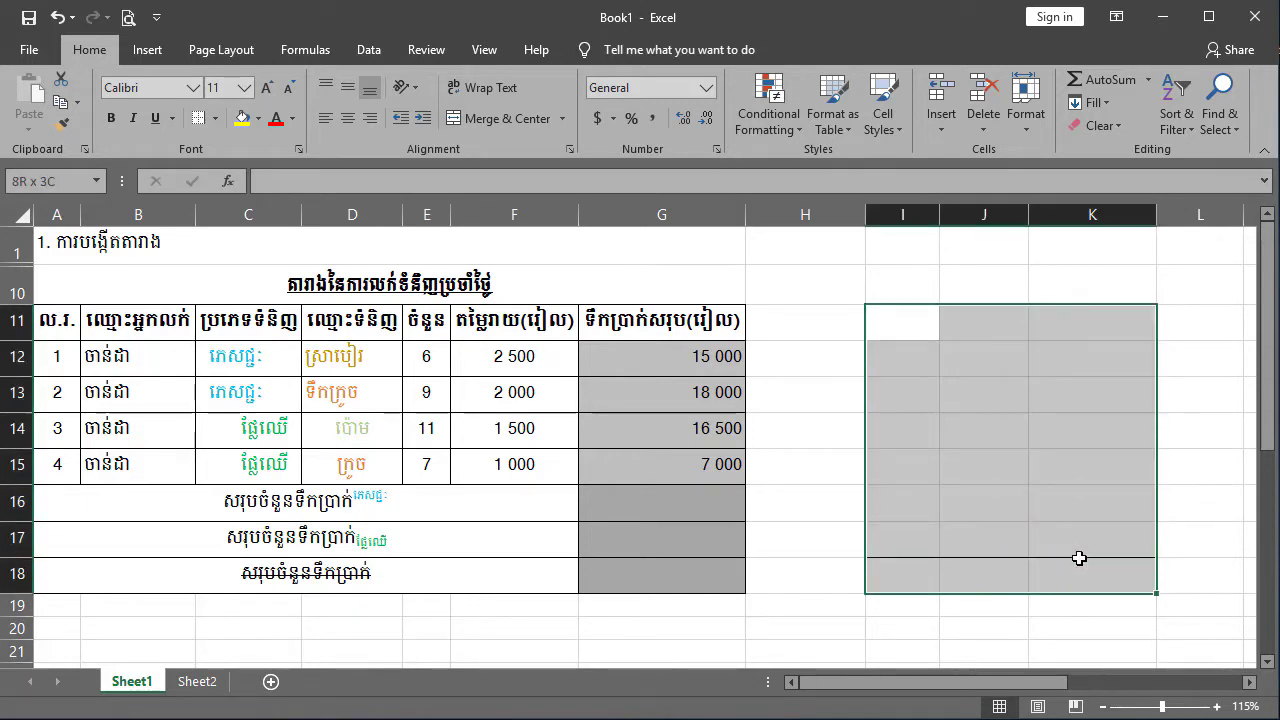
left_click_drag(895, 316, 1063, 531)
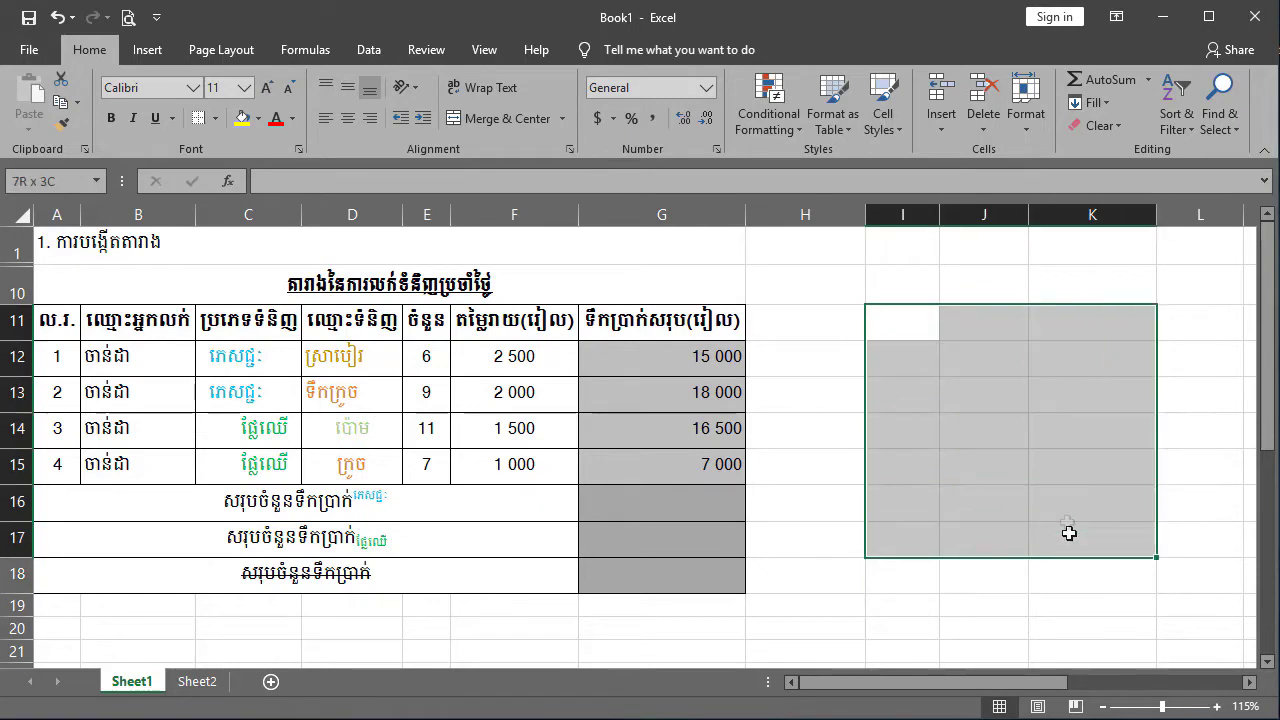
left_click(215, 119)
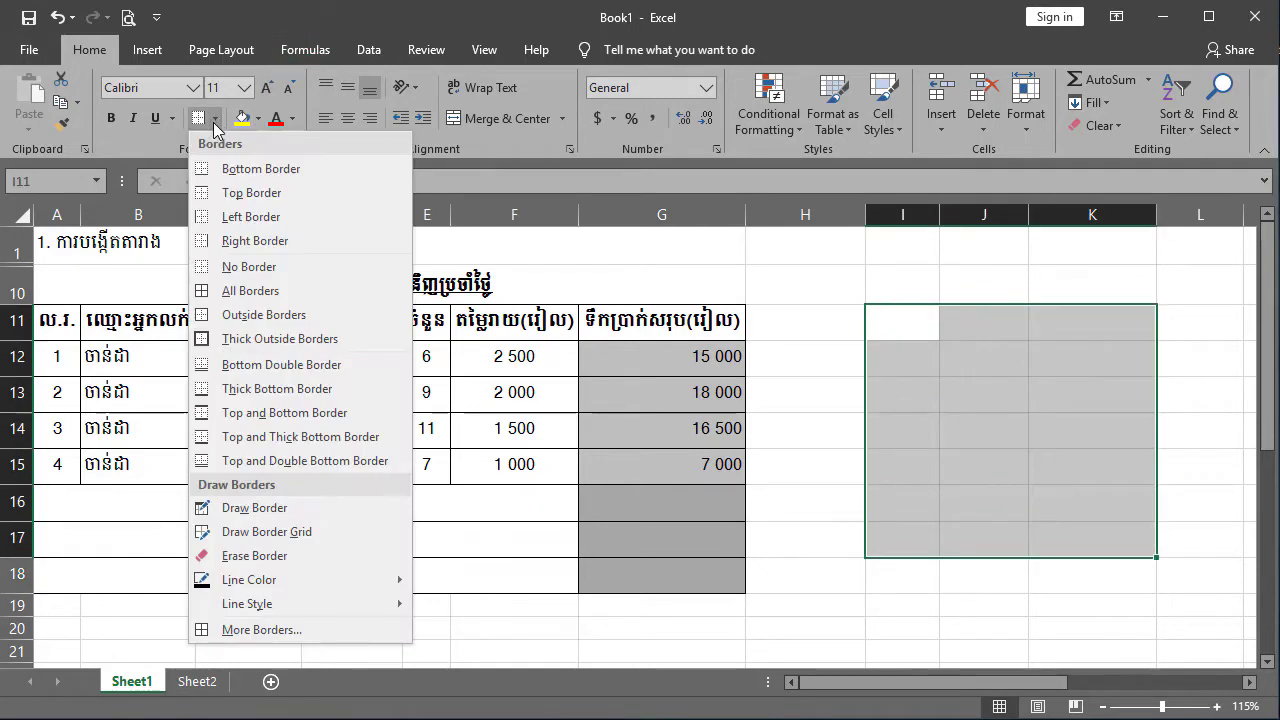
left_click(248, 266)
left_click(900, 438)
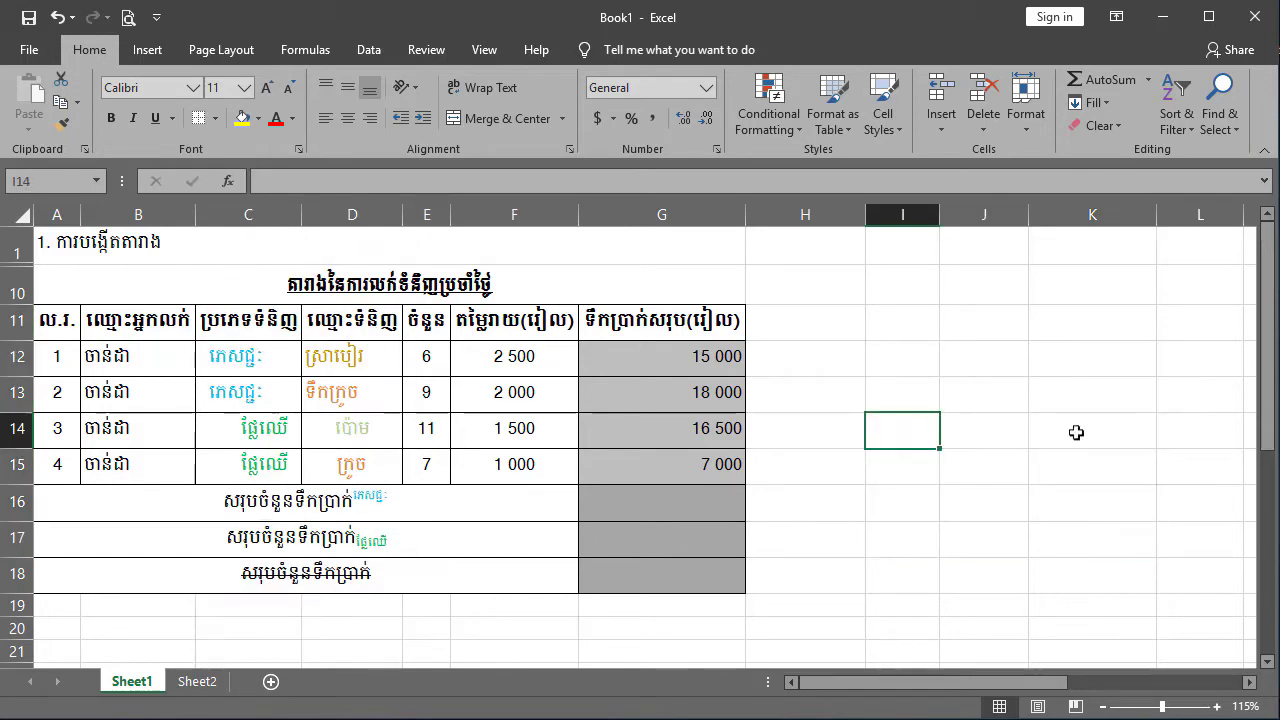
left_click_drag(882, 328, 1066, 556)
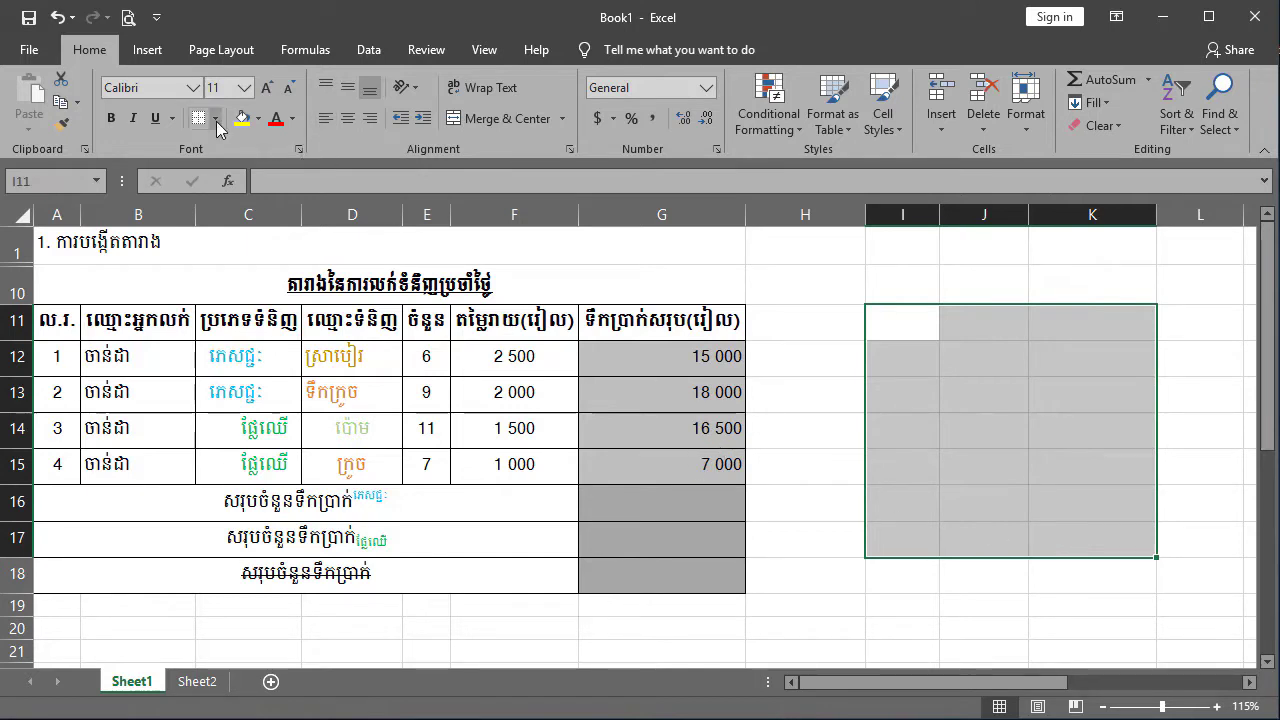
Apply All Borders to cells I11:K17.
left_click(216, 119)
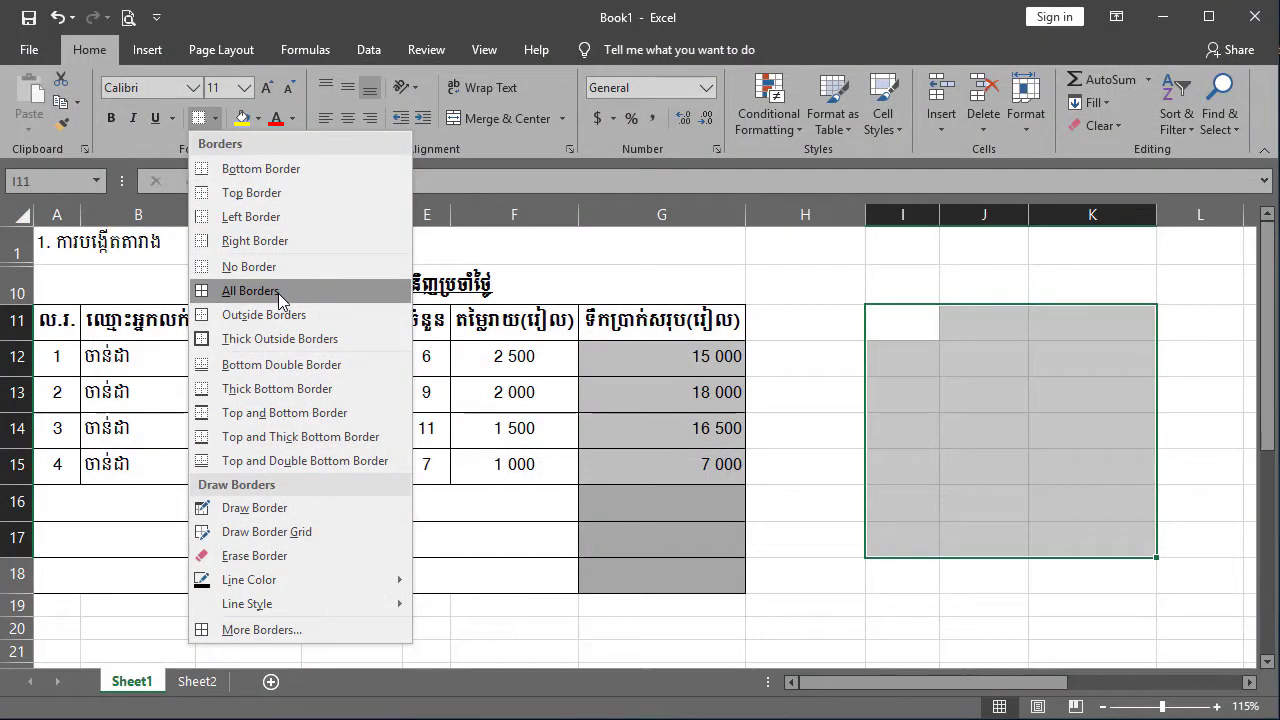
left_click(325, 293)
left_click(1045, 497)
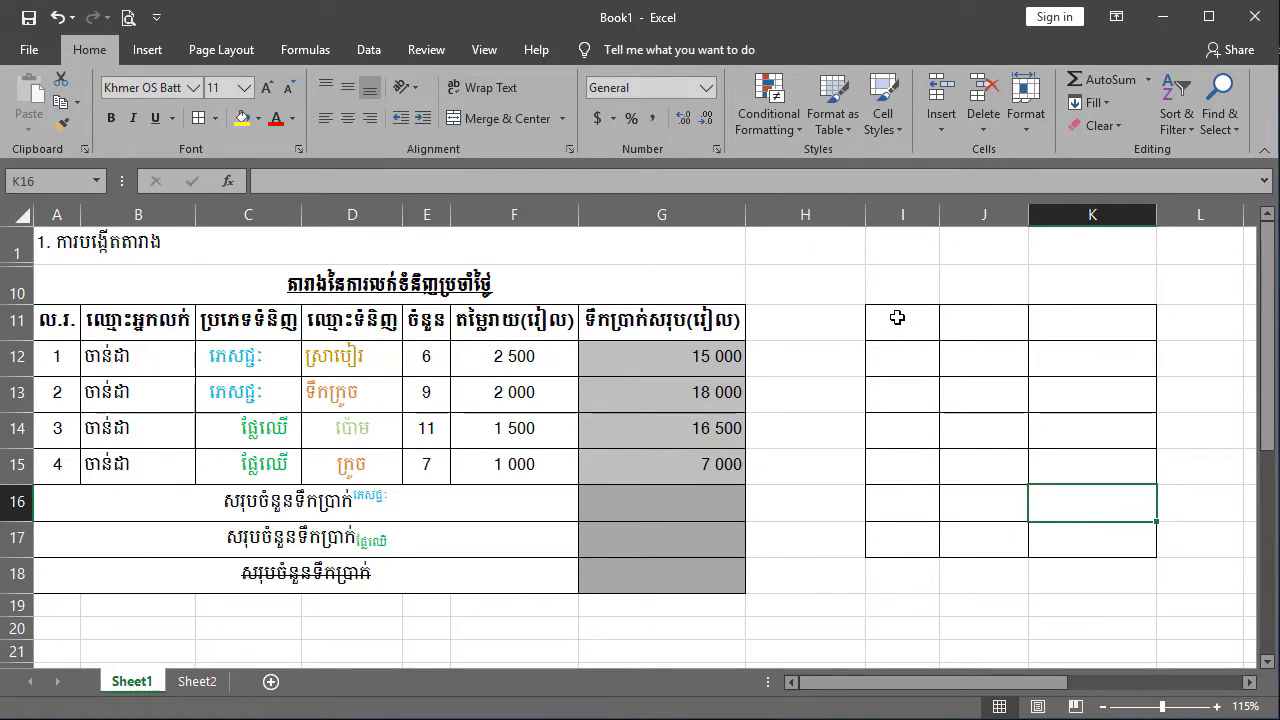
Reselect I11:K17 and remove all its borders with No Border.
left_click_drag(897, 317, 1063, 531)
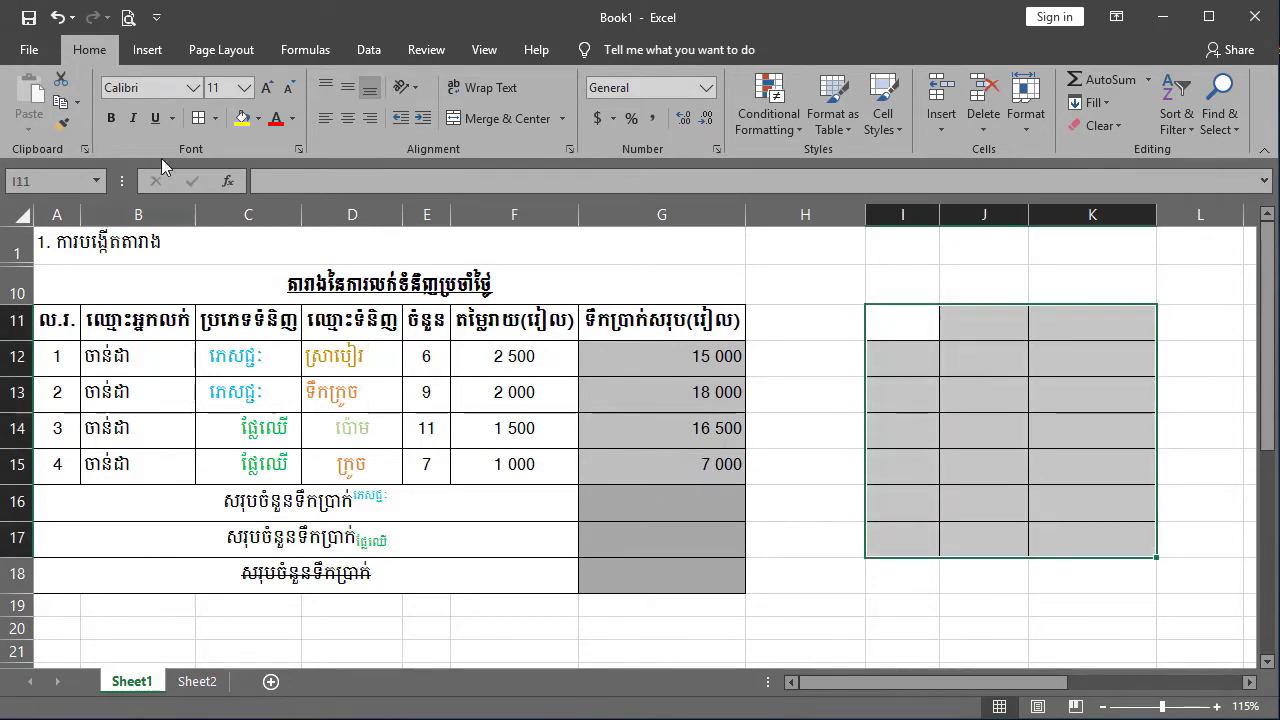
left_click(214, 118)
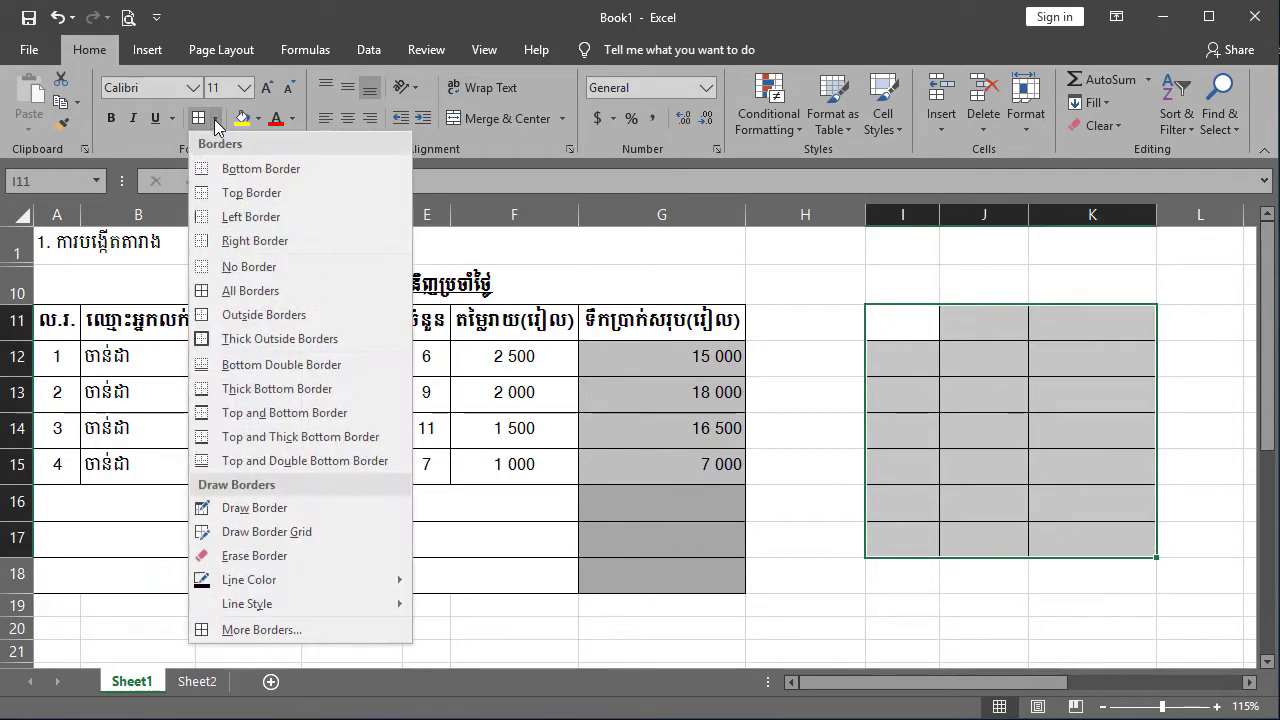
left_click(250, 266)
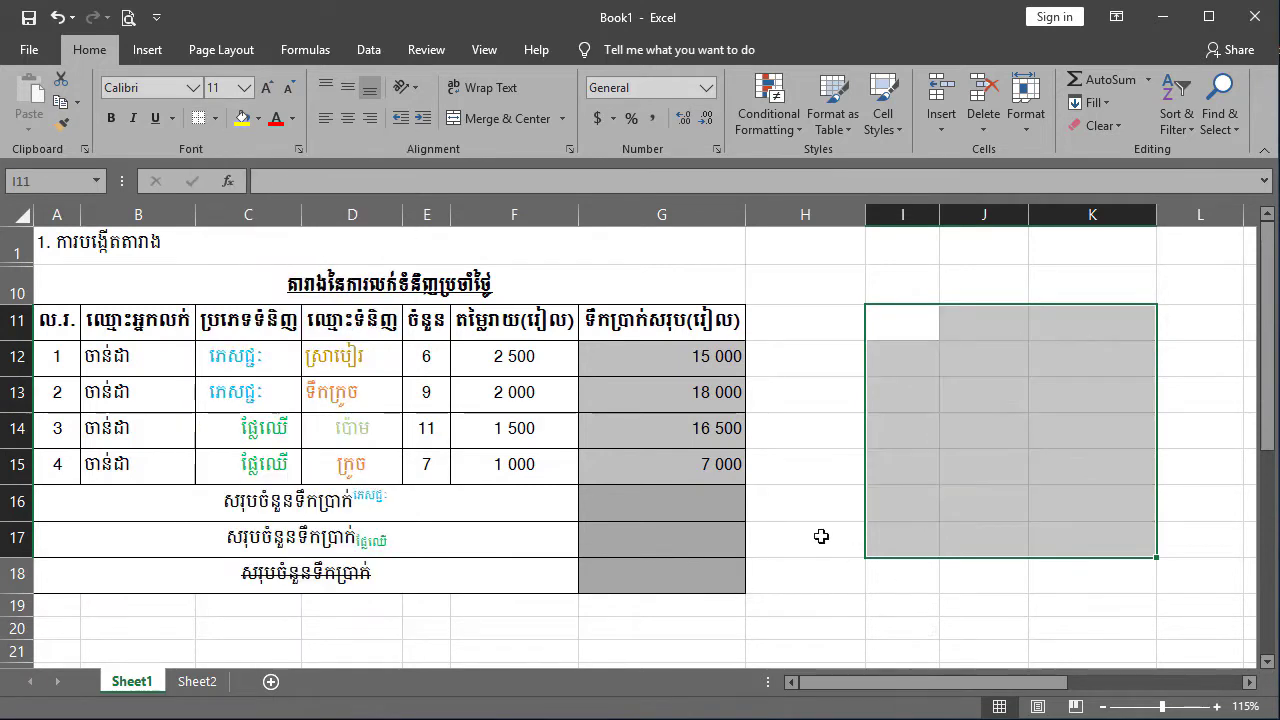
left_click(821, 537)
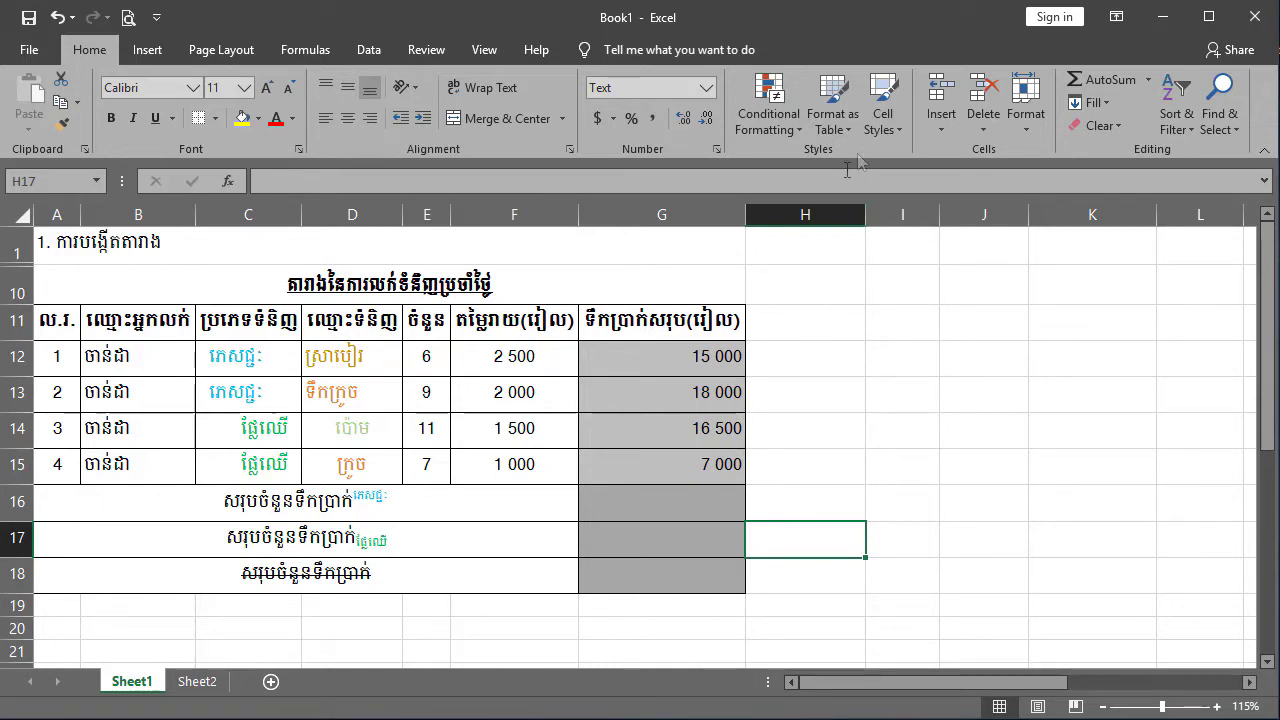
Move the active cell to J13, then reselect I11:K17 for more border options.
key("Right")
key("Right")
key("Up")
key("Up")
key("Up")
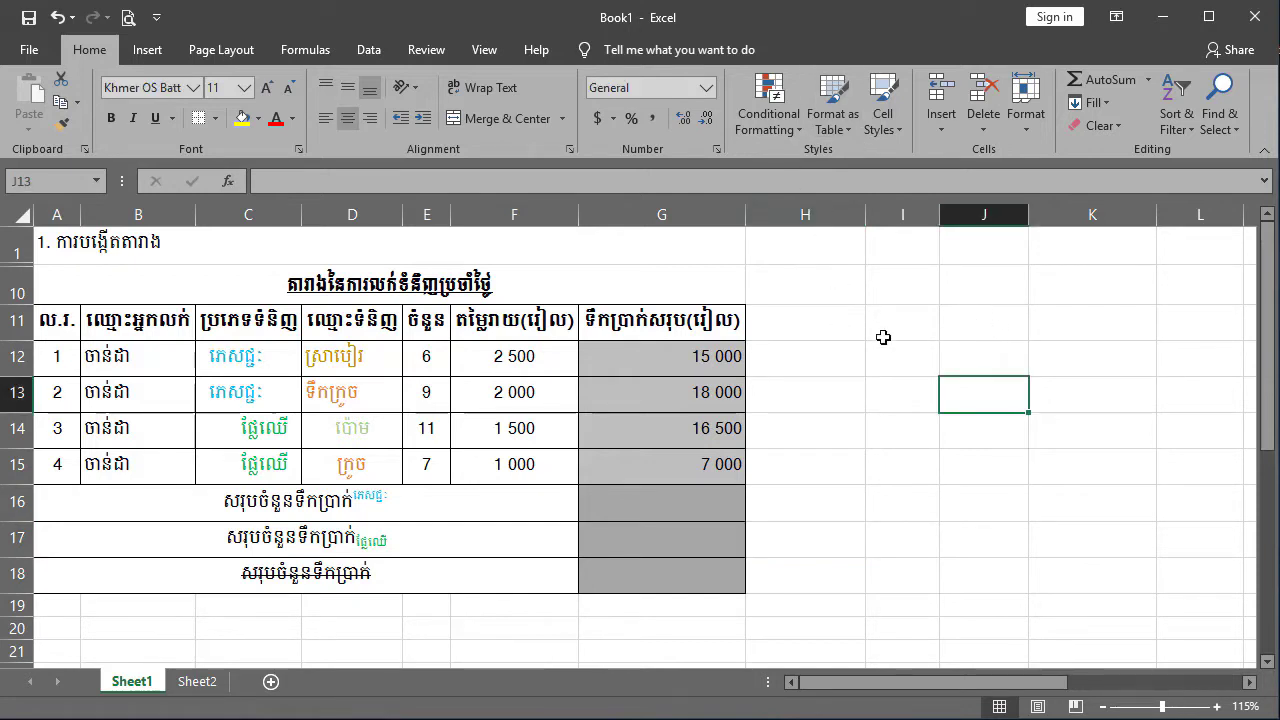
left_click_drag(895, 318, 1100, 540)
left_click(214, 118)
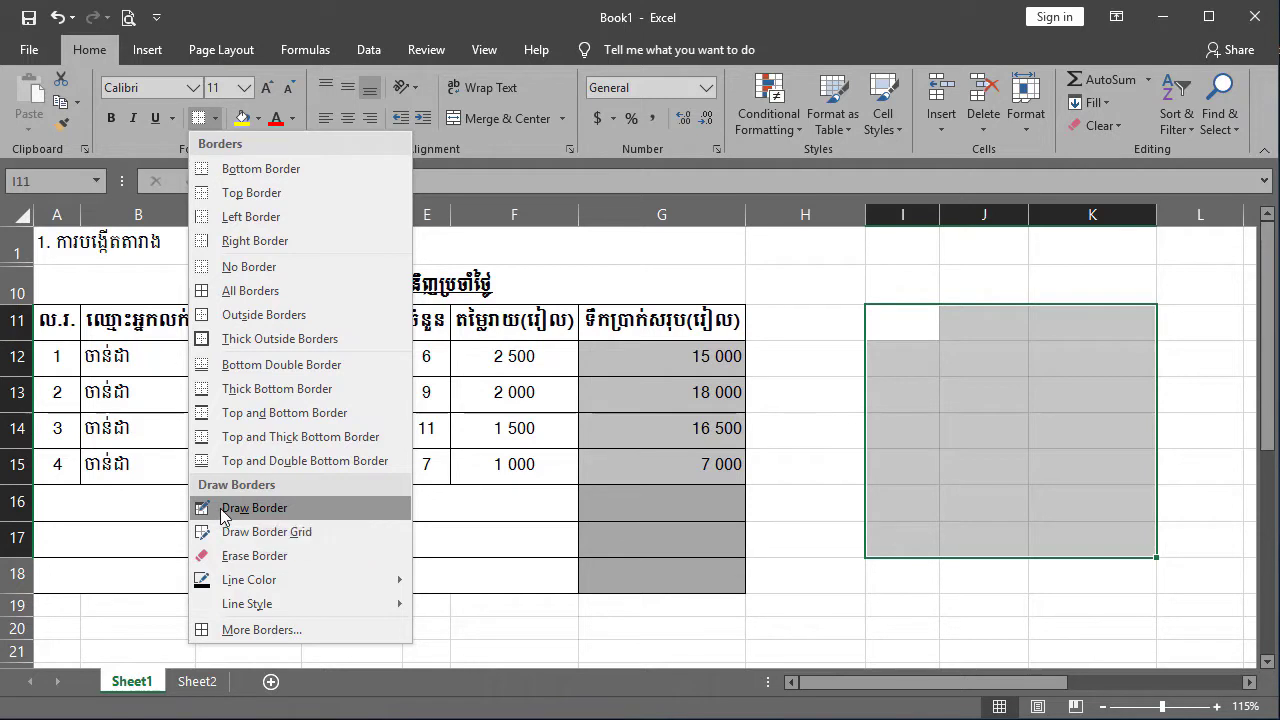
Draw a freehand border down column I's left edge and around I11:K11.
left_click(224, 510)
left_click_drag(853, 416, 873, 493)
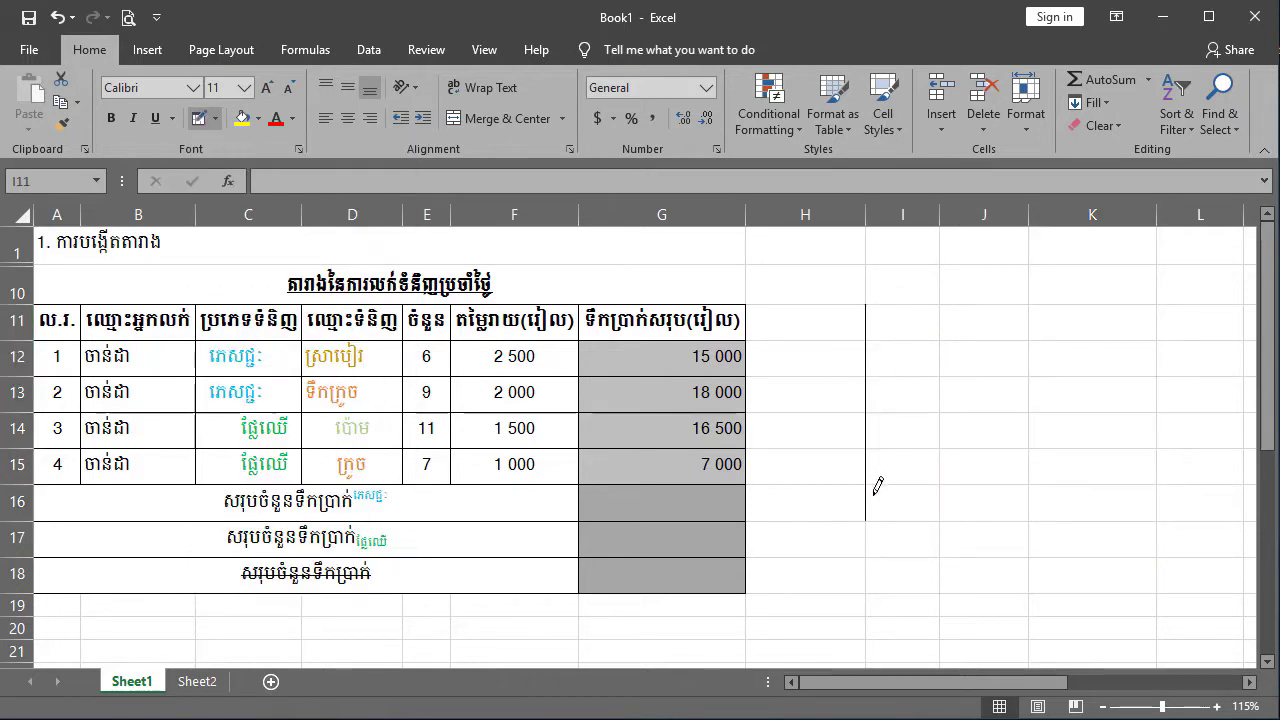
left_click_drag(870, 300, 1134, 337)
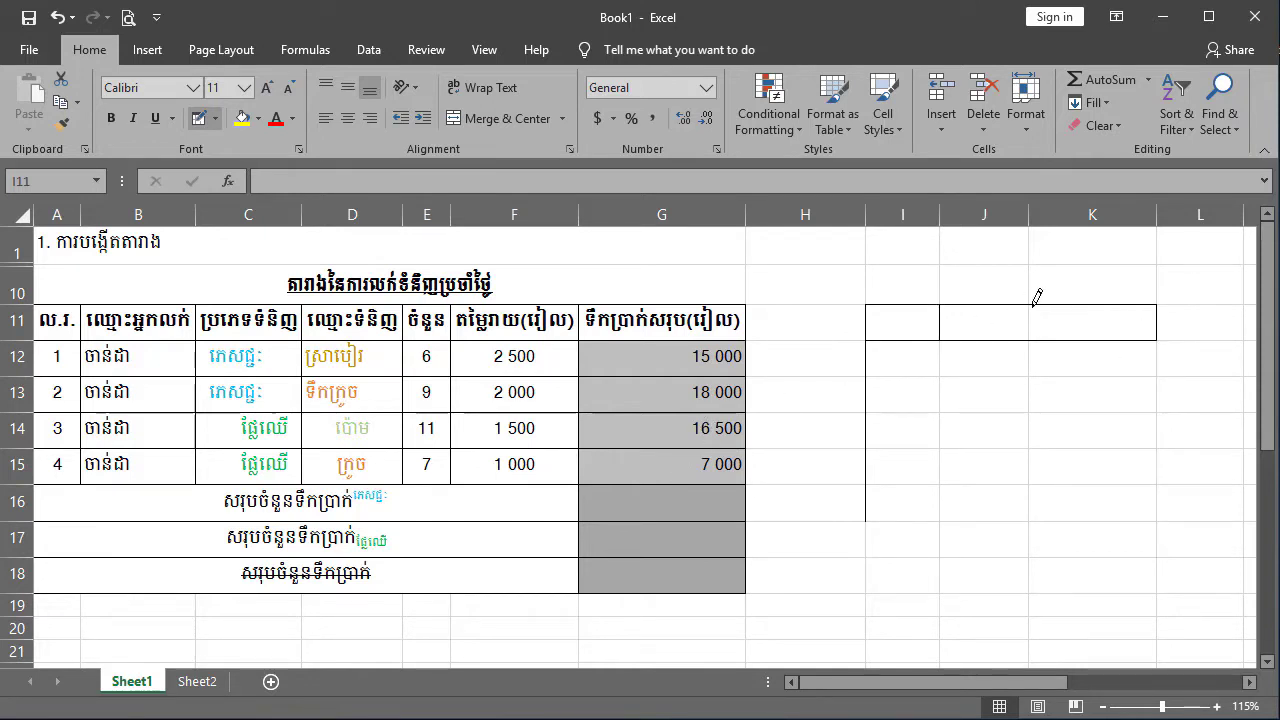
Add a drawn border grid to the row 11 cells beside the table.
left_click(218, 117)
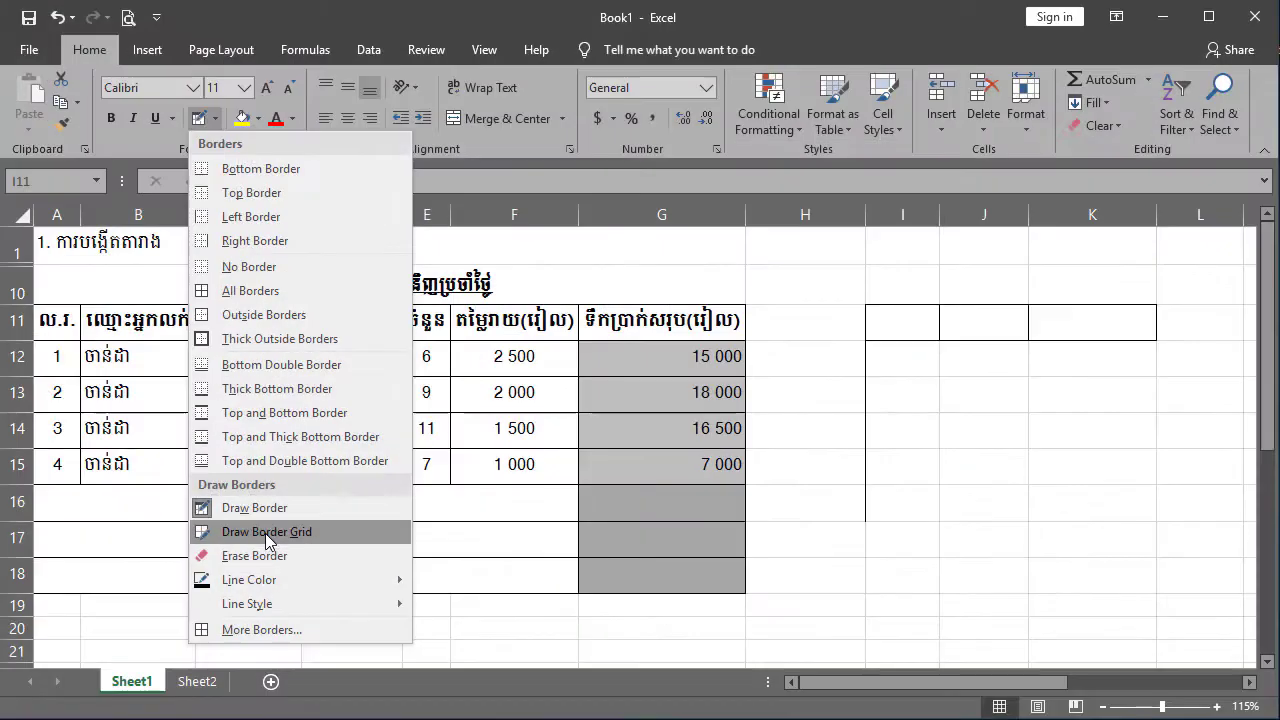
left_click(266, 533)
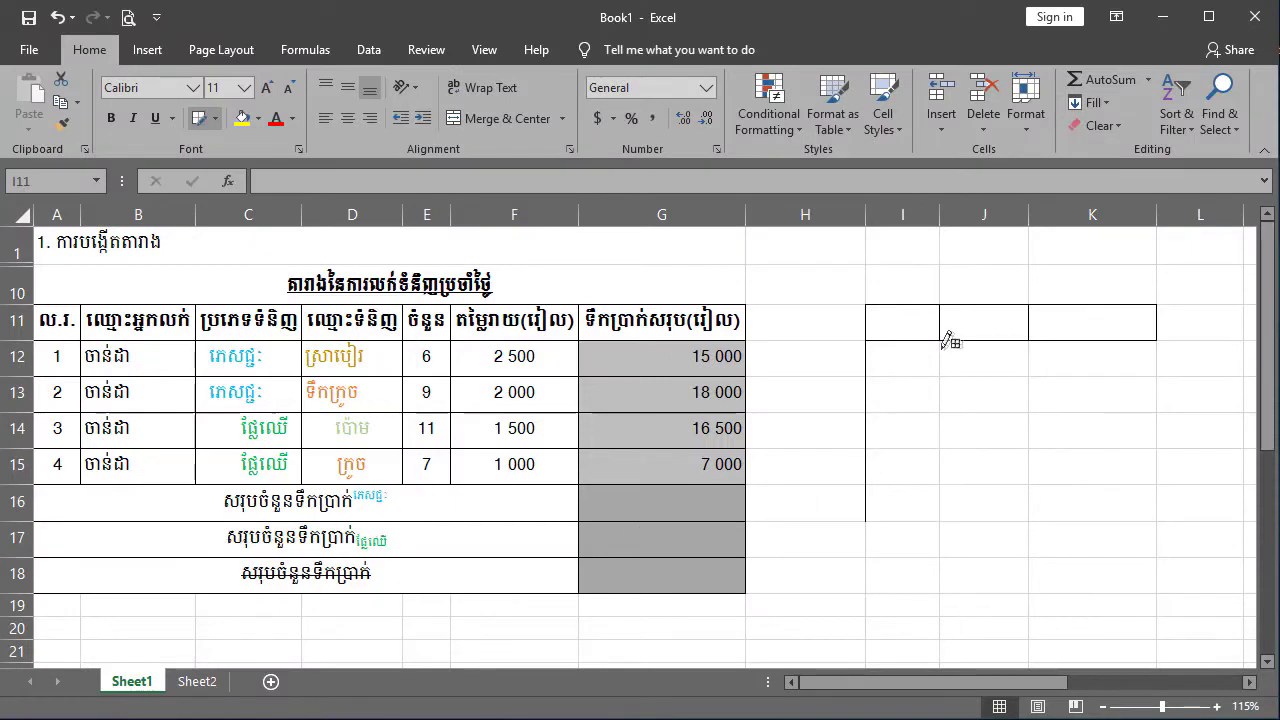
mouse_move(908, 333)
left_mouse_down()
mouse_move(1090, 387)
mouse_move(1047, 317)
left_mouse_up()
Erase the left, bottom and top borders of K11.
left_click(214, 118)
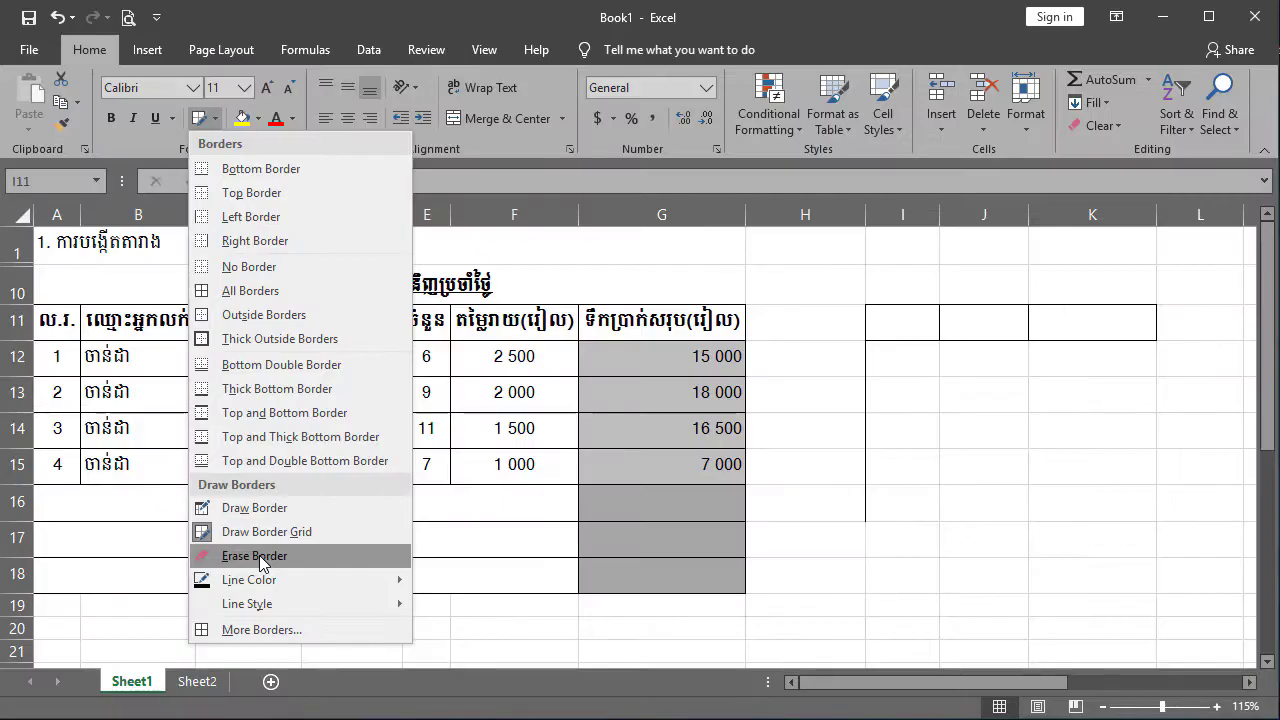
left_click(254, 557)
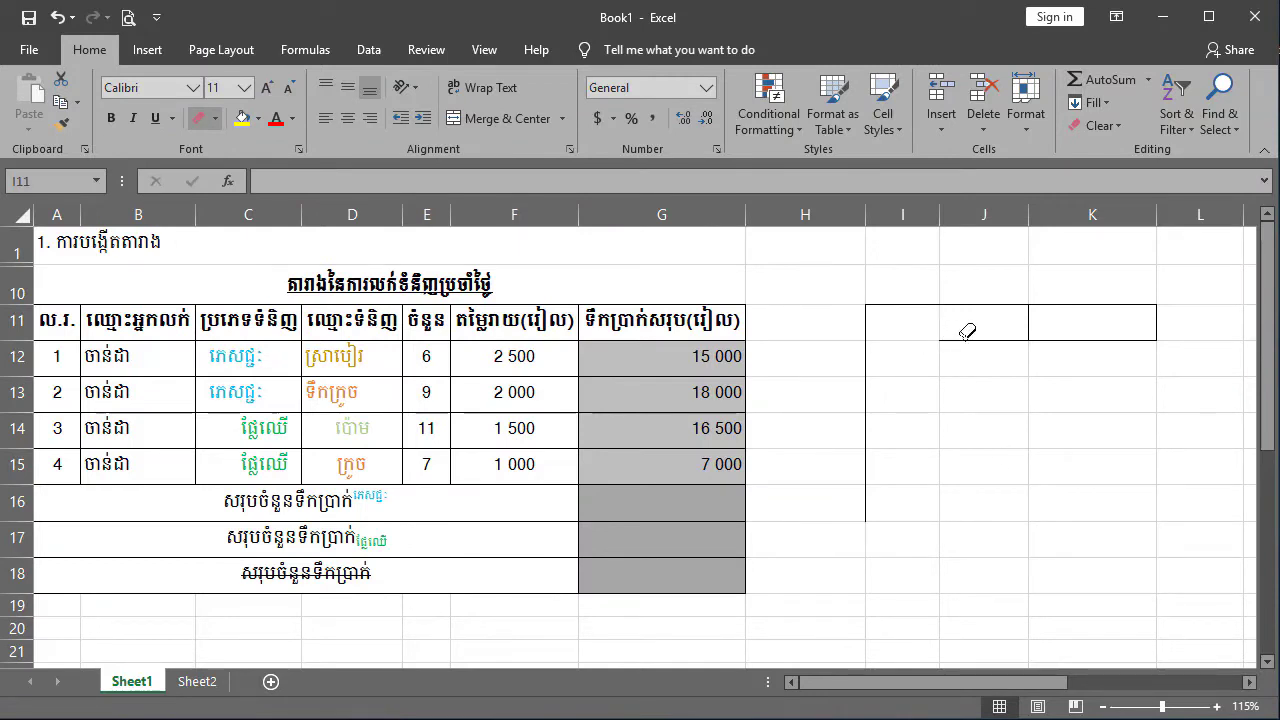
left_click(1030, 323)
left_click(1140, 340)
left_click(1122, 305)
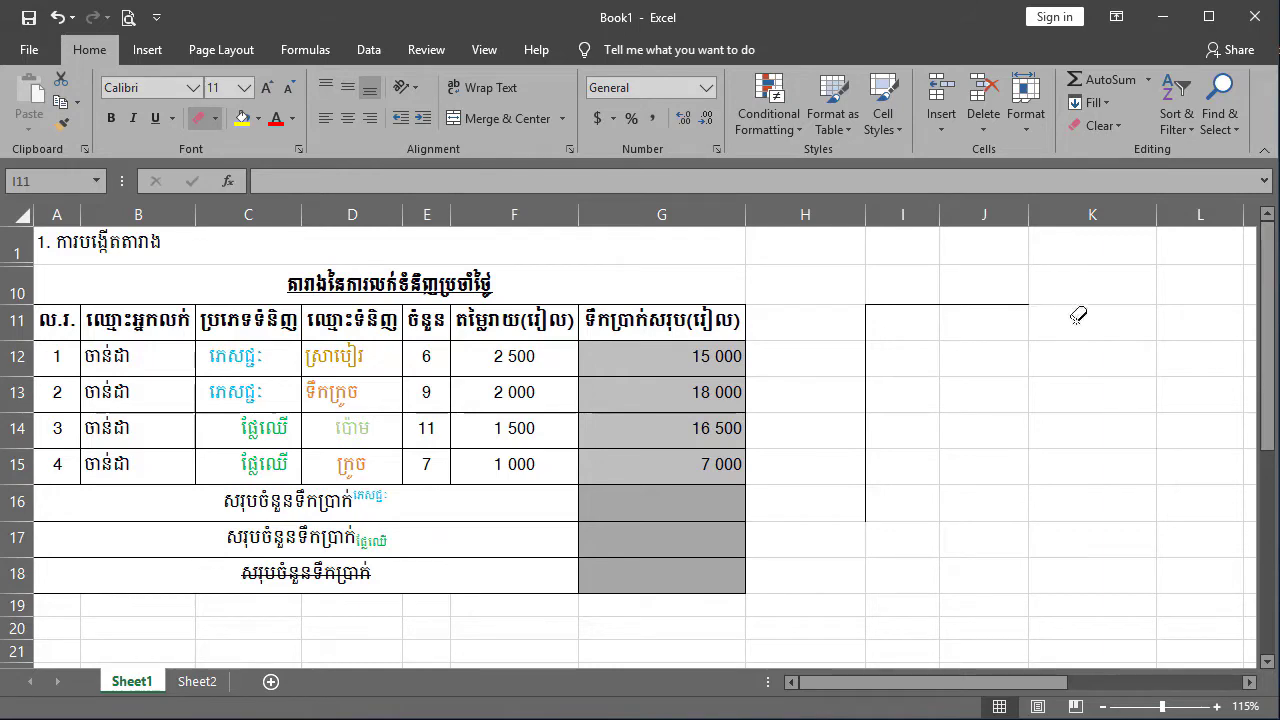
left_click(217, 118)
mouse_move(268, 580)
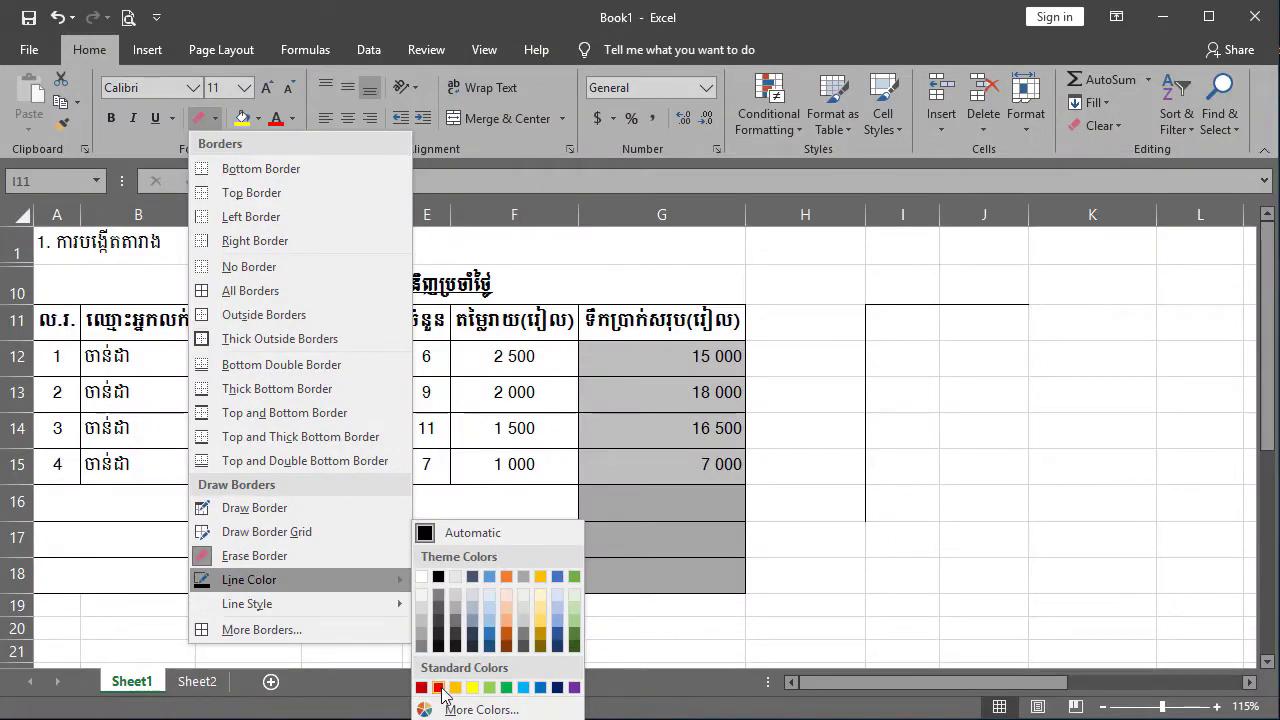
Redraw column I's left edge and I11's top border in red.
left_click(439, 688)
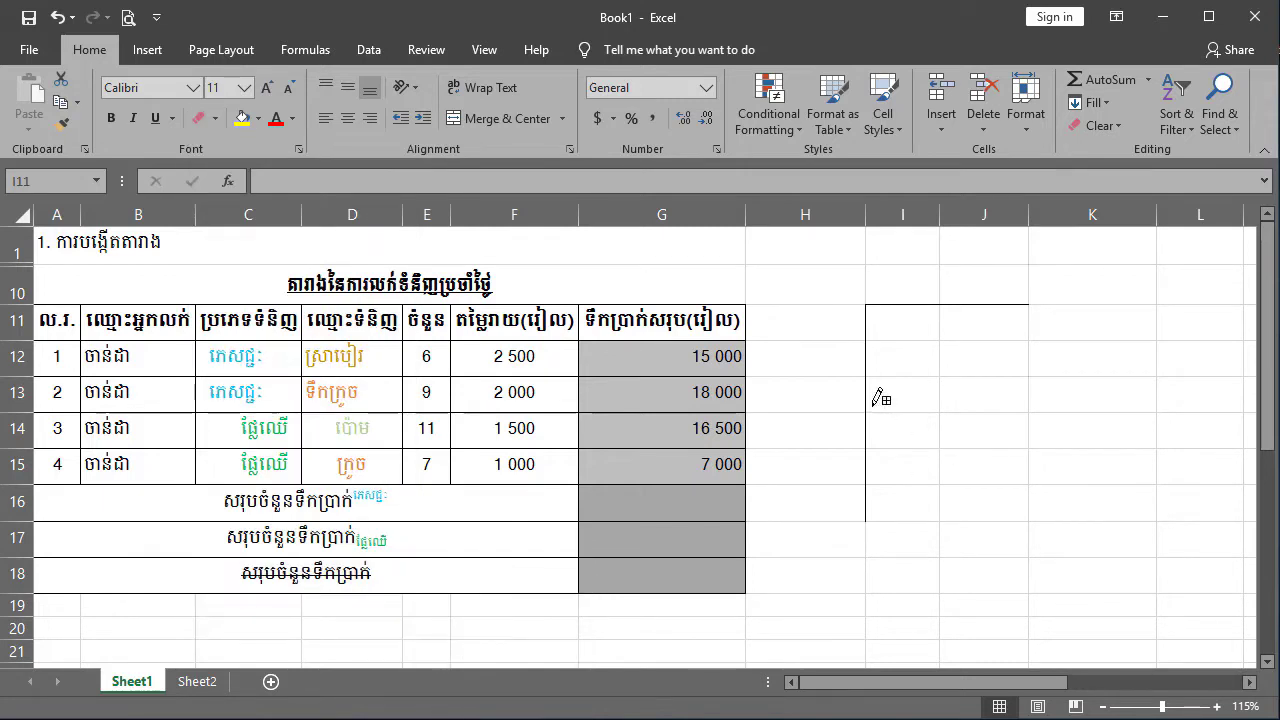
mouse_move(867, 396)
left_mouse_down()
mouse_move(869, 479)
mouse_move(868, 359)
left_mouse_up()
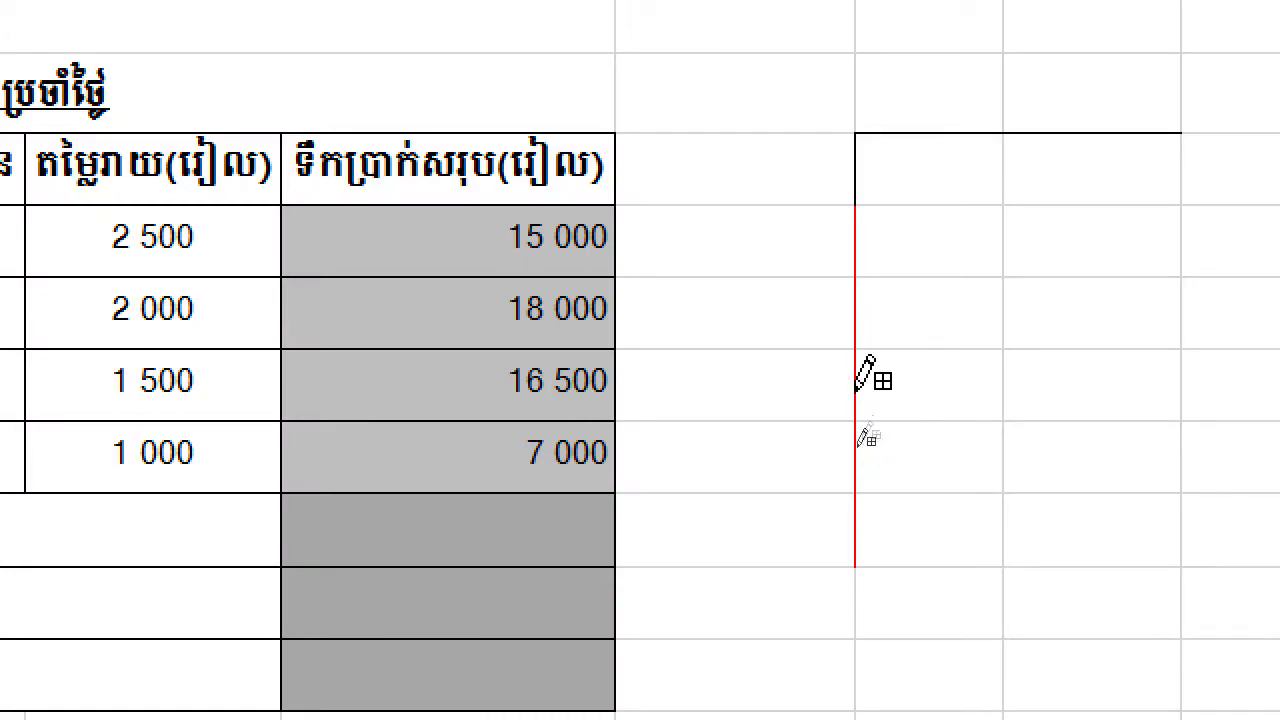
left_click_drag(868, 225, 857, 134)
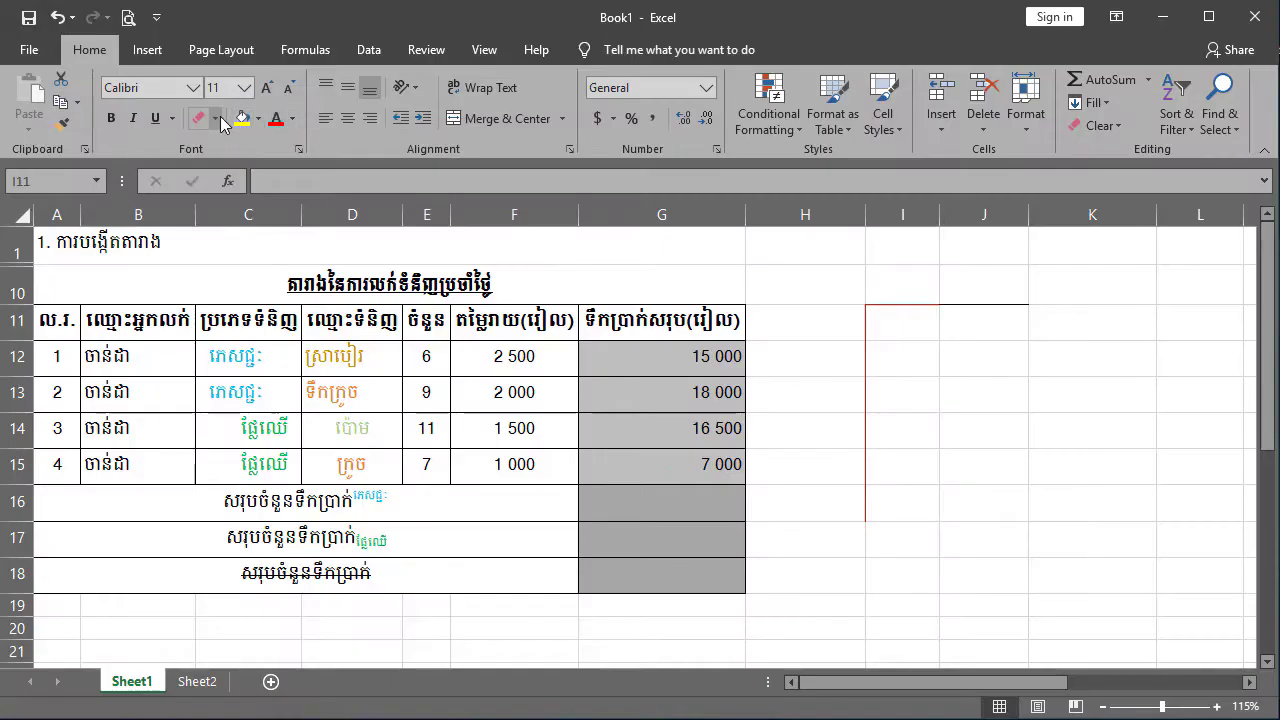
Draw double-line borders around cells I16 and J16.
left_click(216, 119)
mouse_move(240, 608)
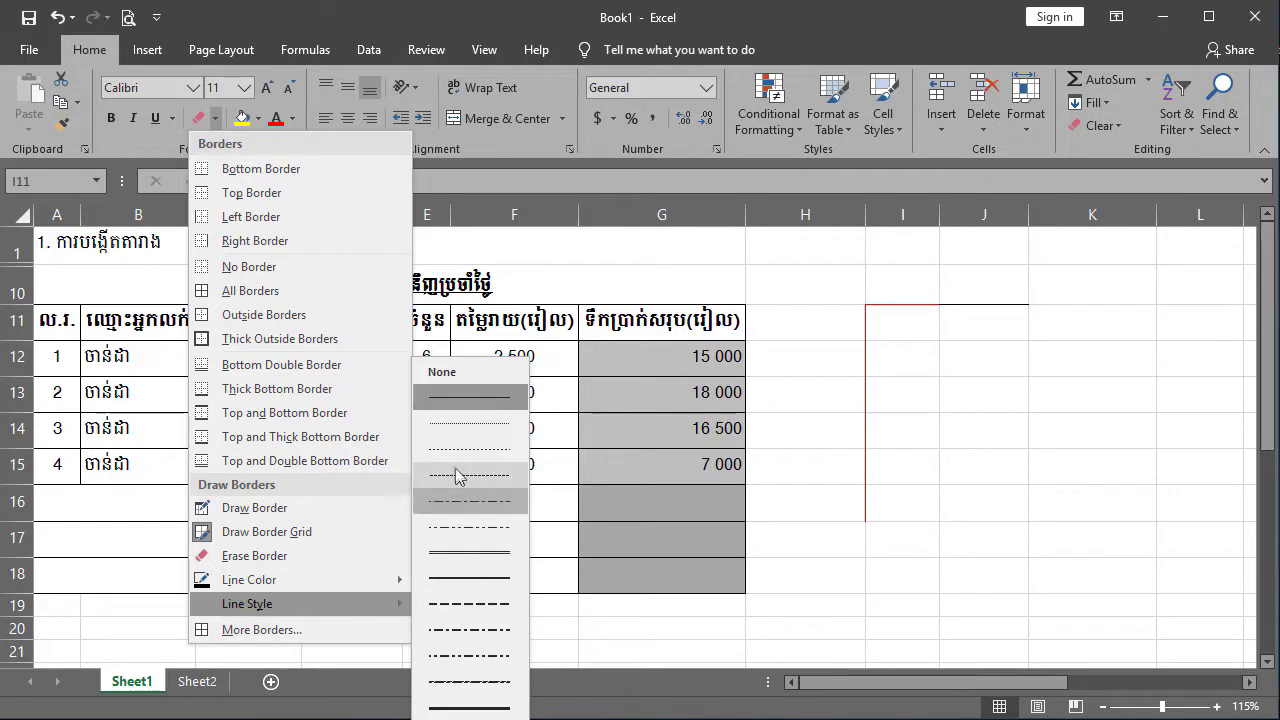
left_click(469, 552)
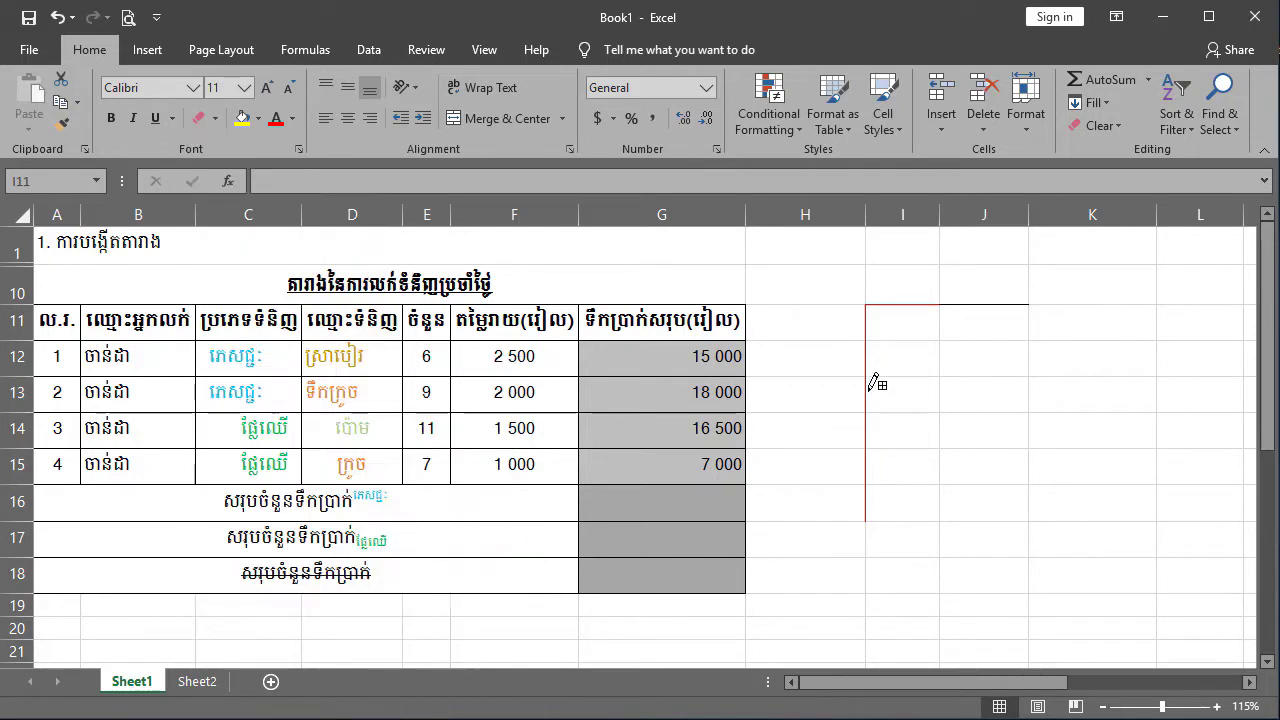
left_click(866, 503)
left_click(939, 503)
left_click_drag(880, 521, 1017, 521)
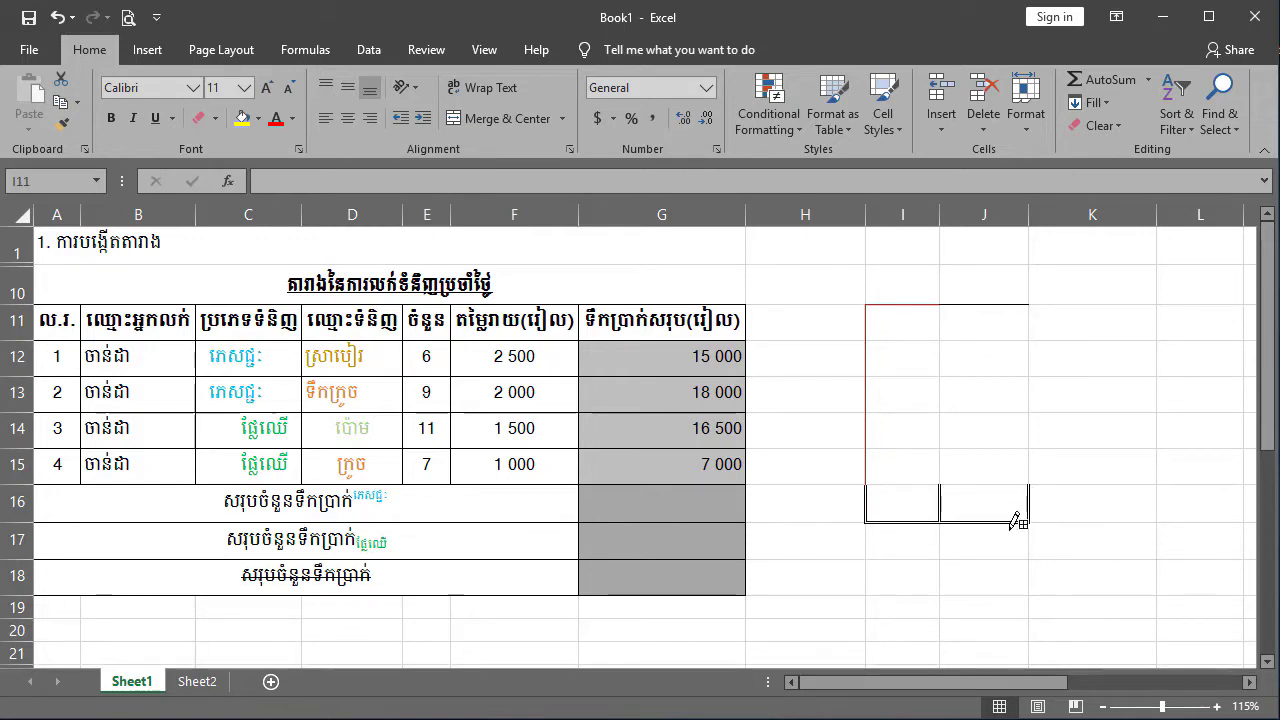
left_click(214, 118)
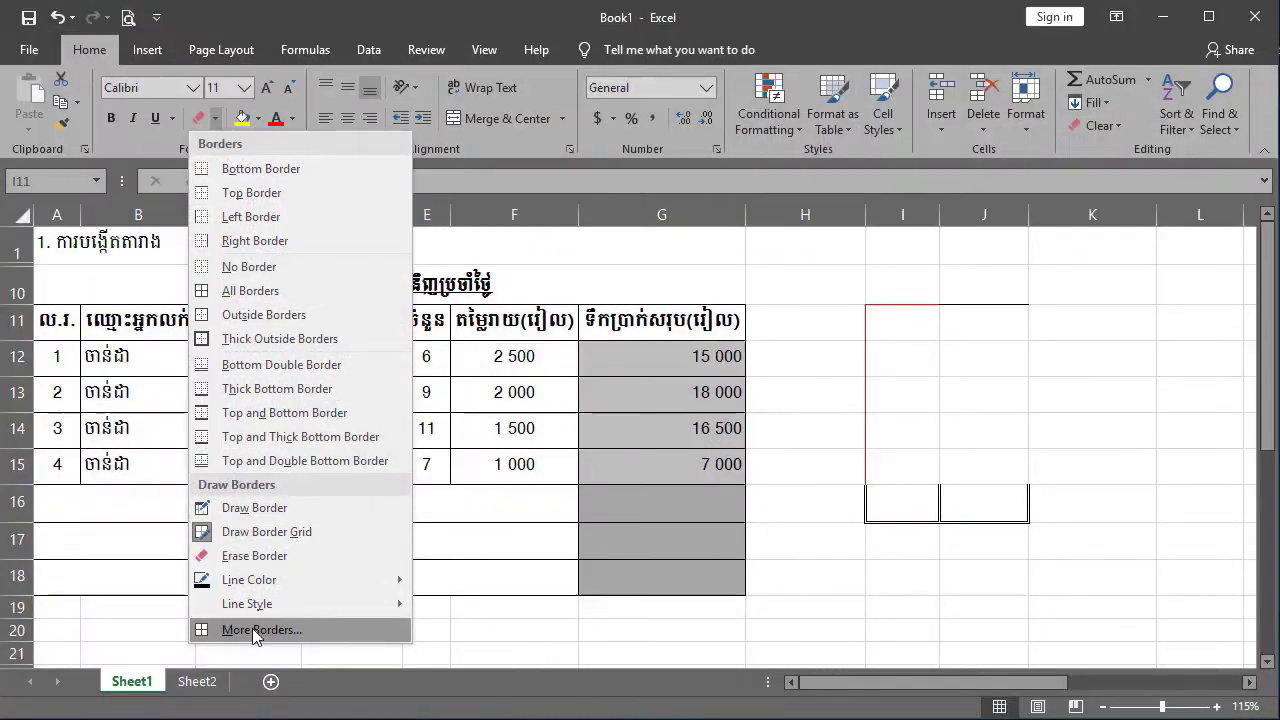
Clear every border from I11:K17 with No Border, after cancelling More Borders.
left_click(252, 628)
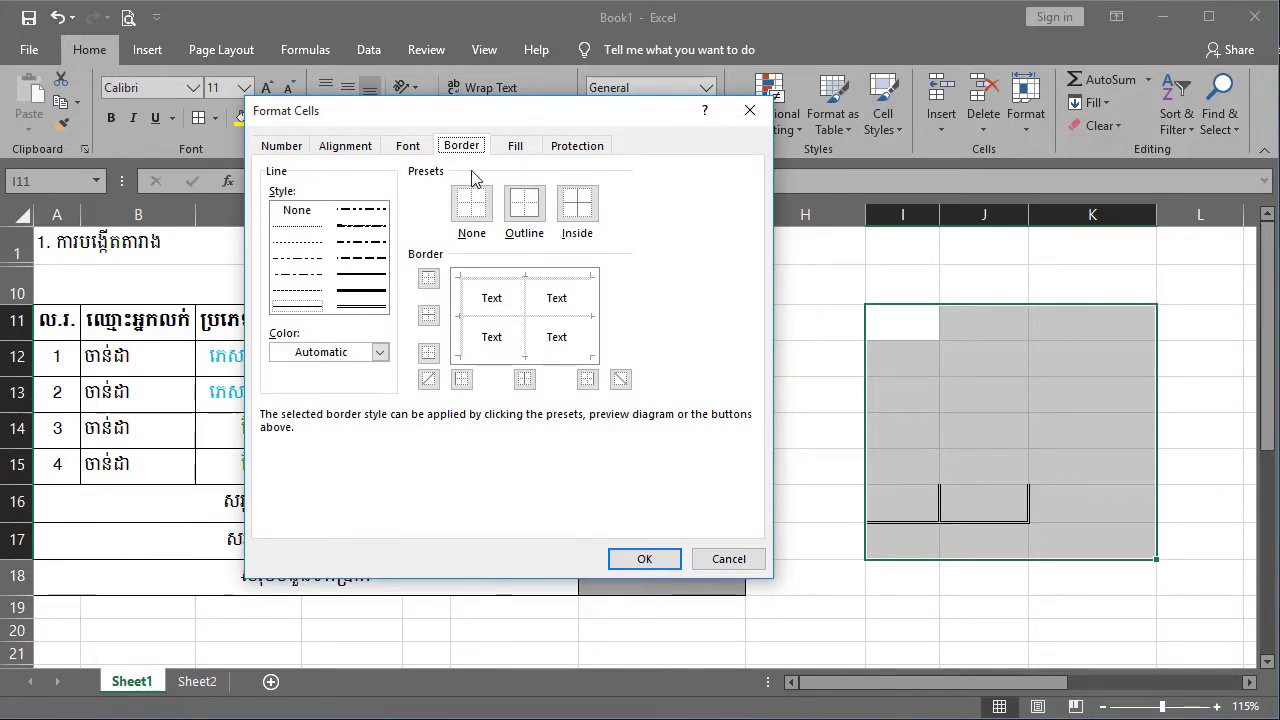
key("Escape")
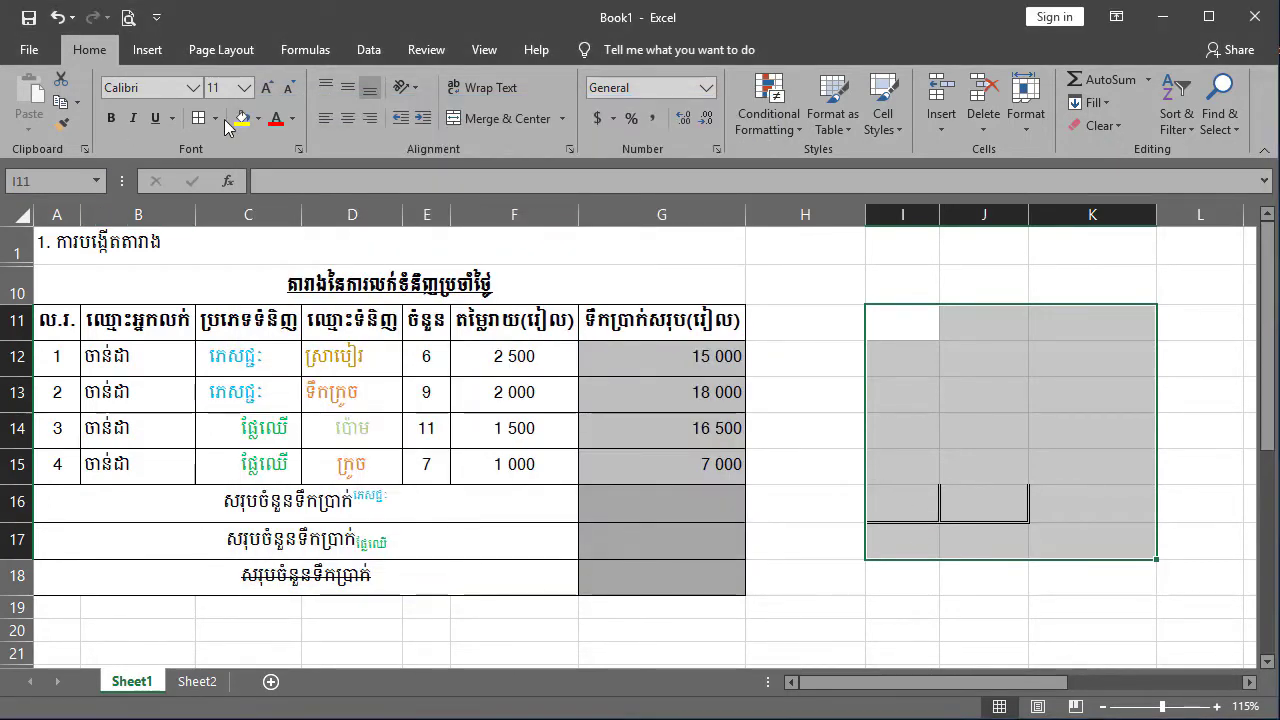
left_click(214, 118)
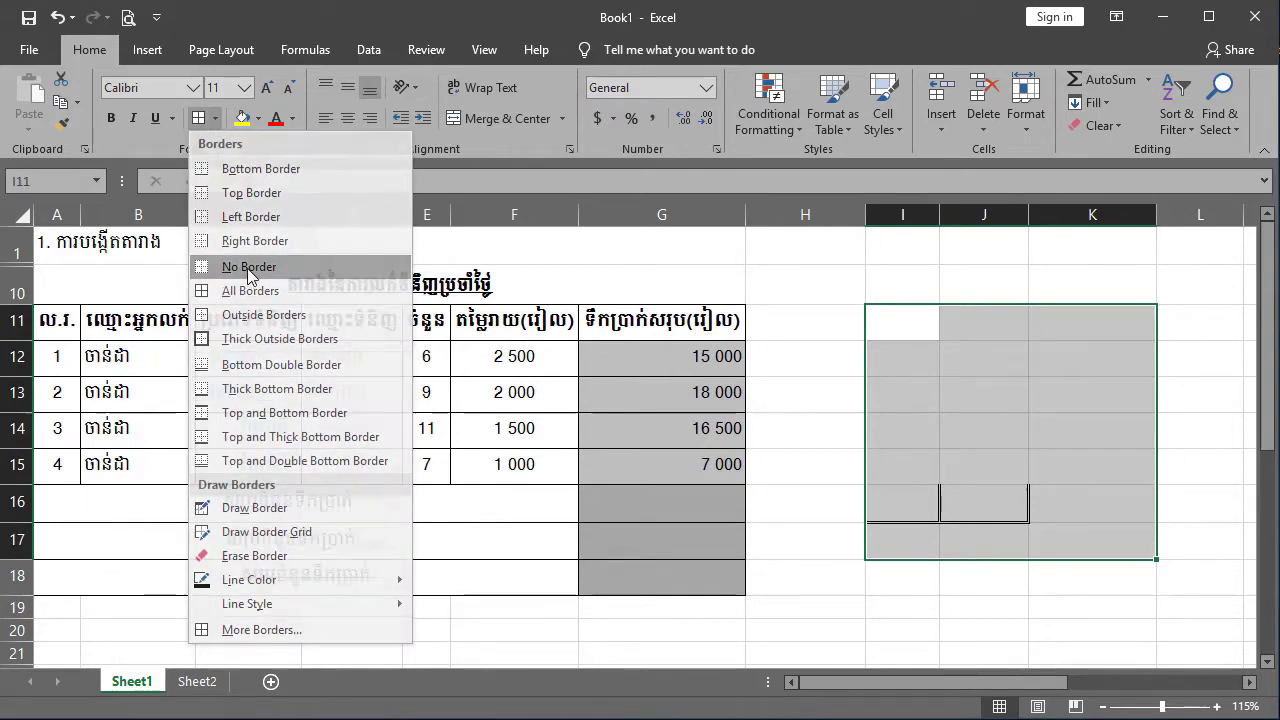
left_click(249, 272)
left_click(968, 478)
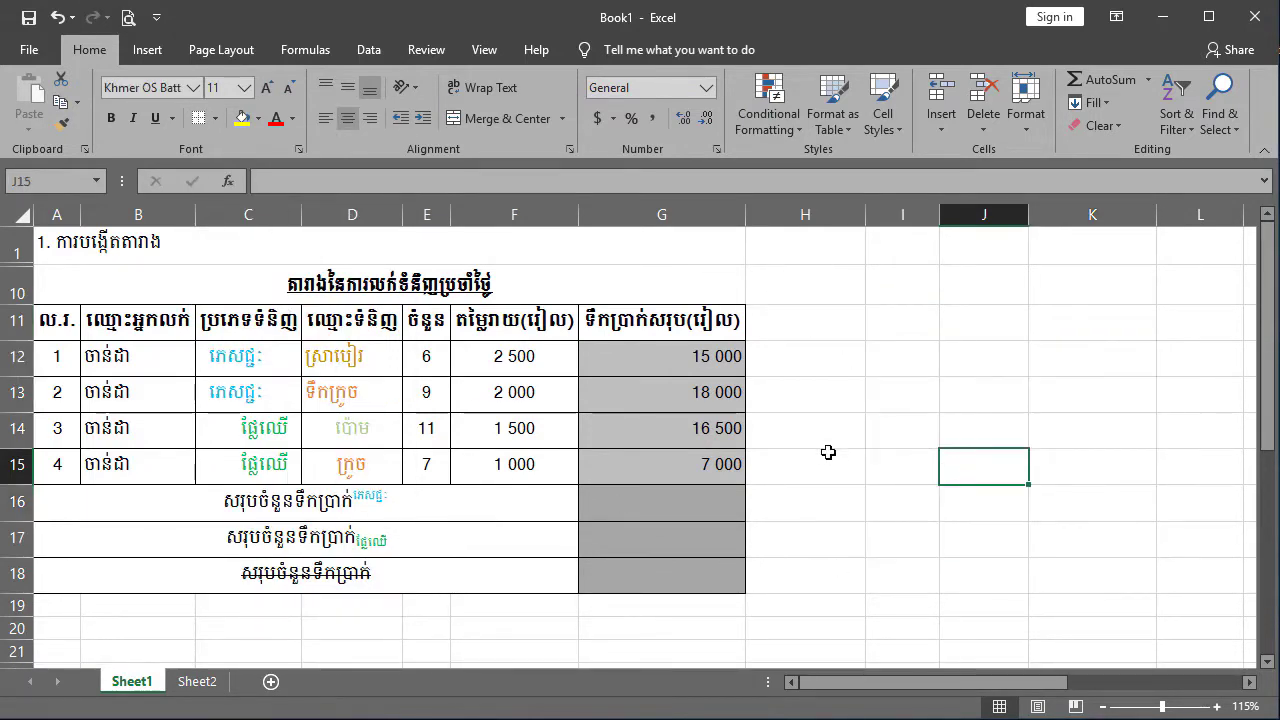
Copy Sheet2's A3 text "Copy (Ctrl+C)& Paste (Ctrl+V)" into Sheet1 cell A1.
left_click(197, 681)
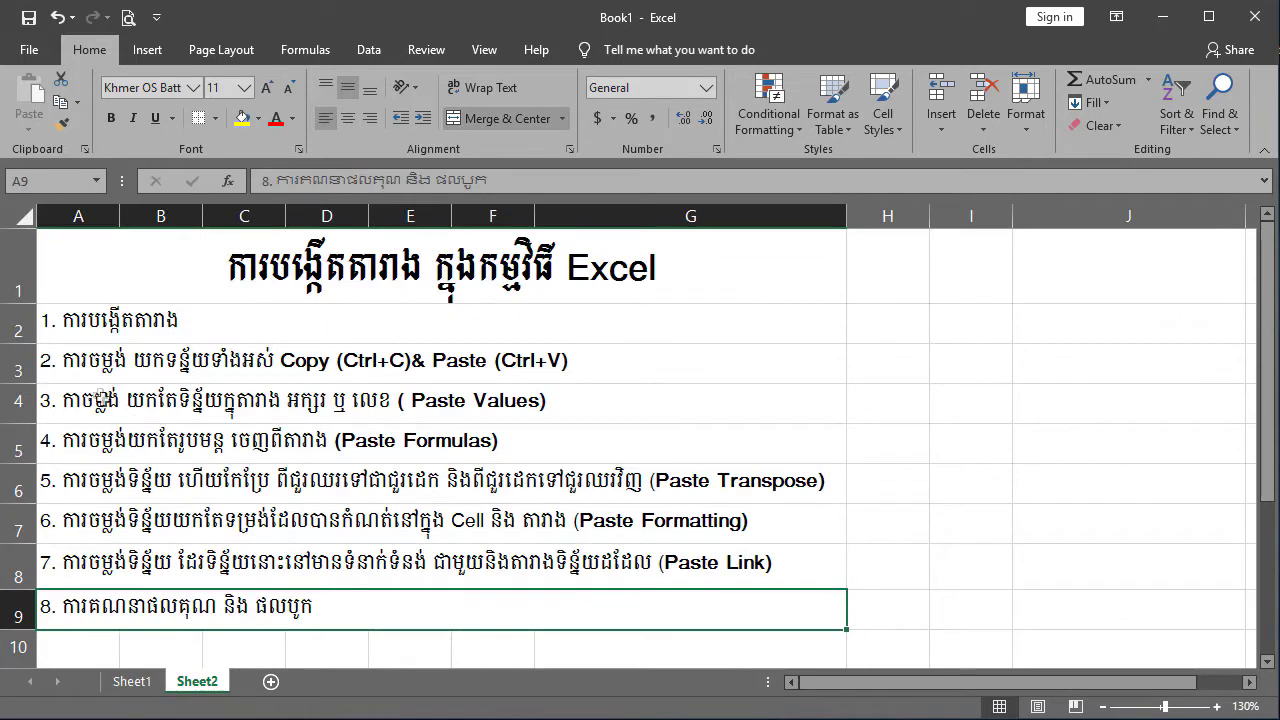
left_click(135, 365)
key("ctrl+c")
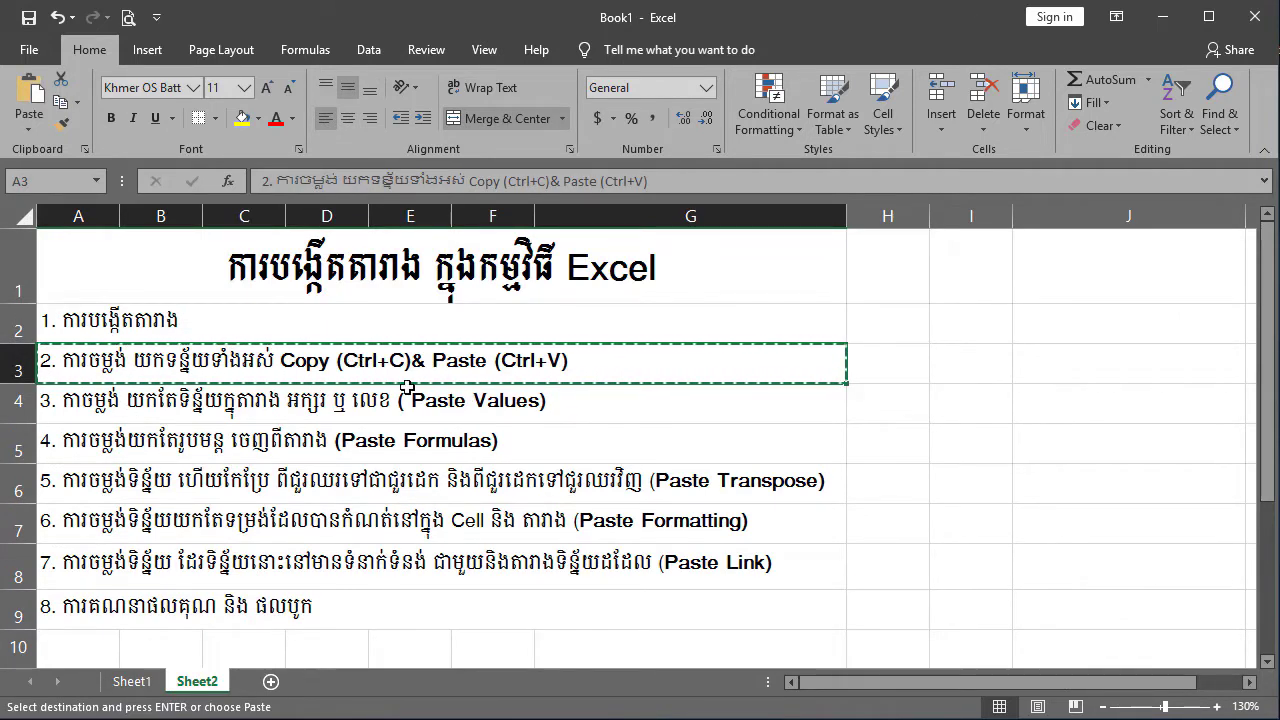
left_click(132, 681)
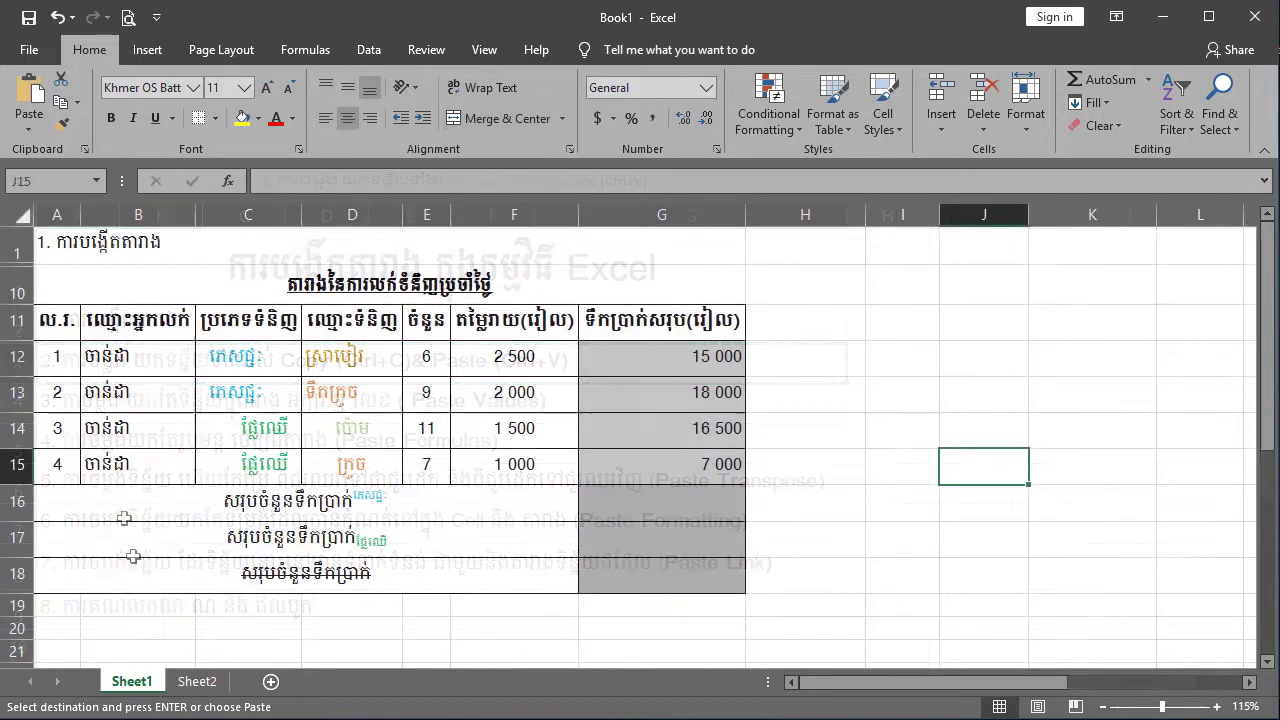
left_click(78, 250)
key("ctrl+v")
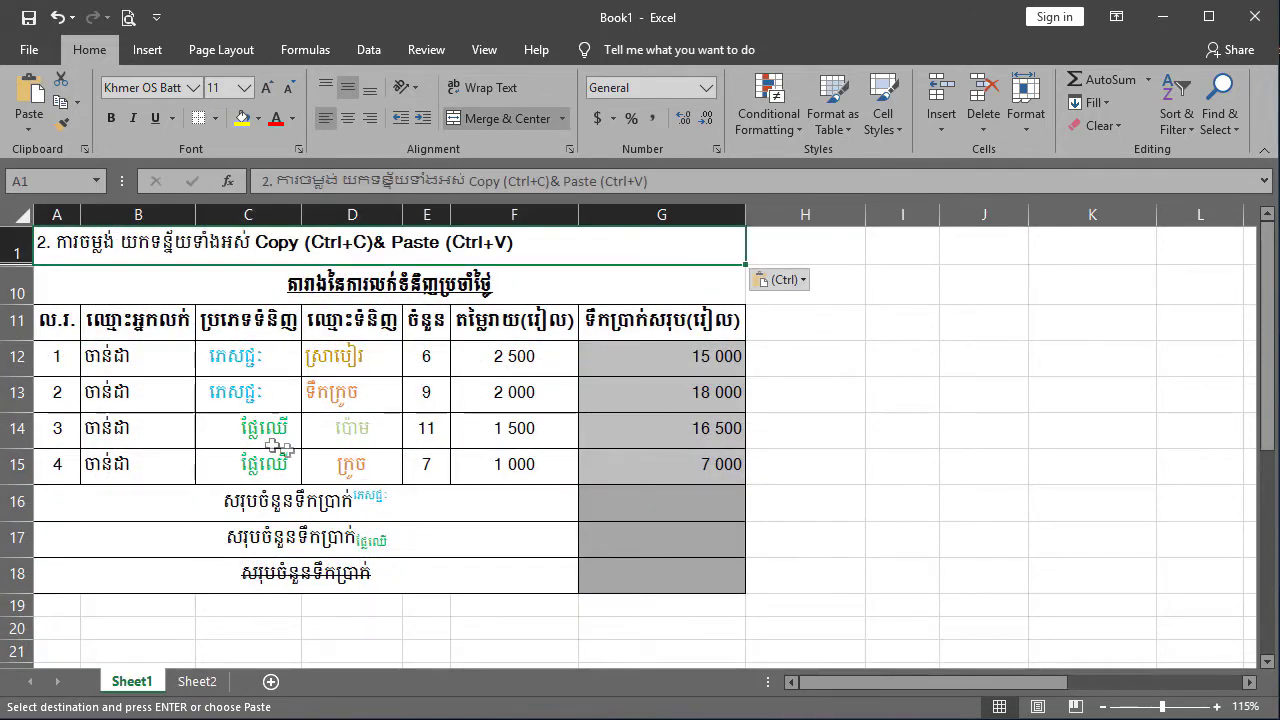
Select the sales table range A11:G15.
left_click(774, 472)
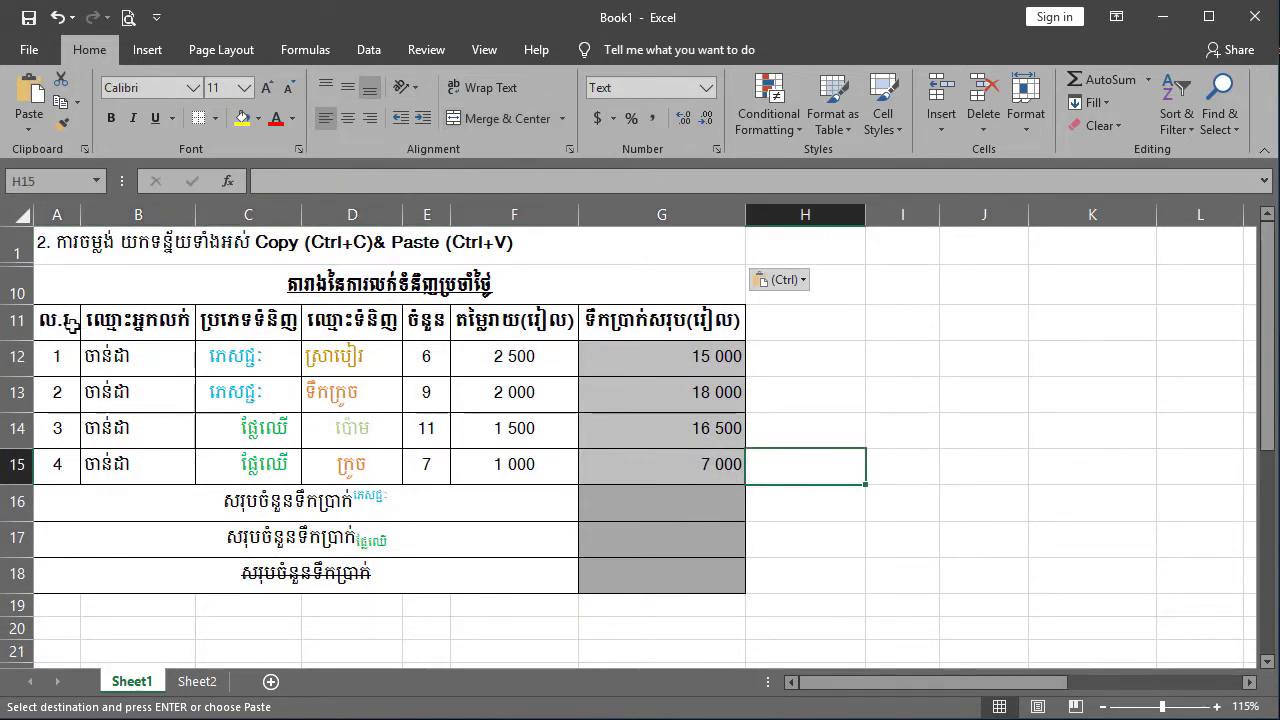
left_click_drag(75, 326, 700, 465)
left_click(426, 428)
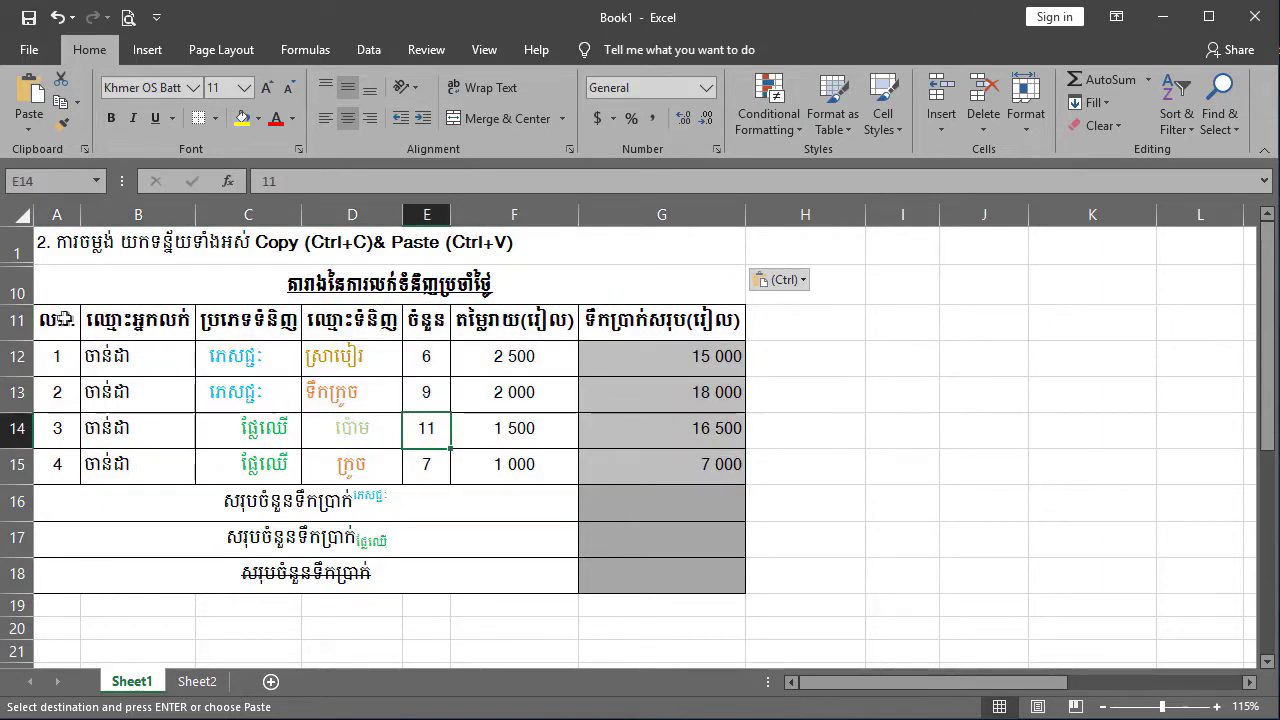
left_click_drag(64, 319, 664, 470)
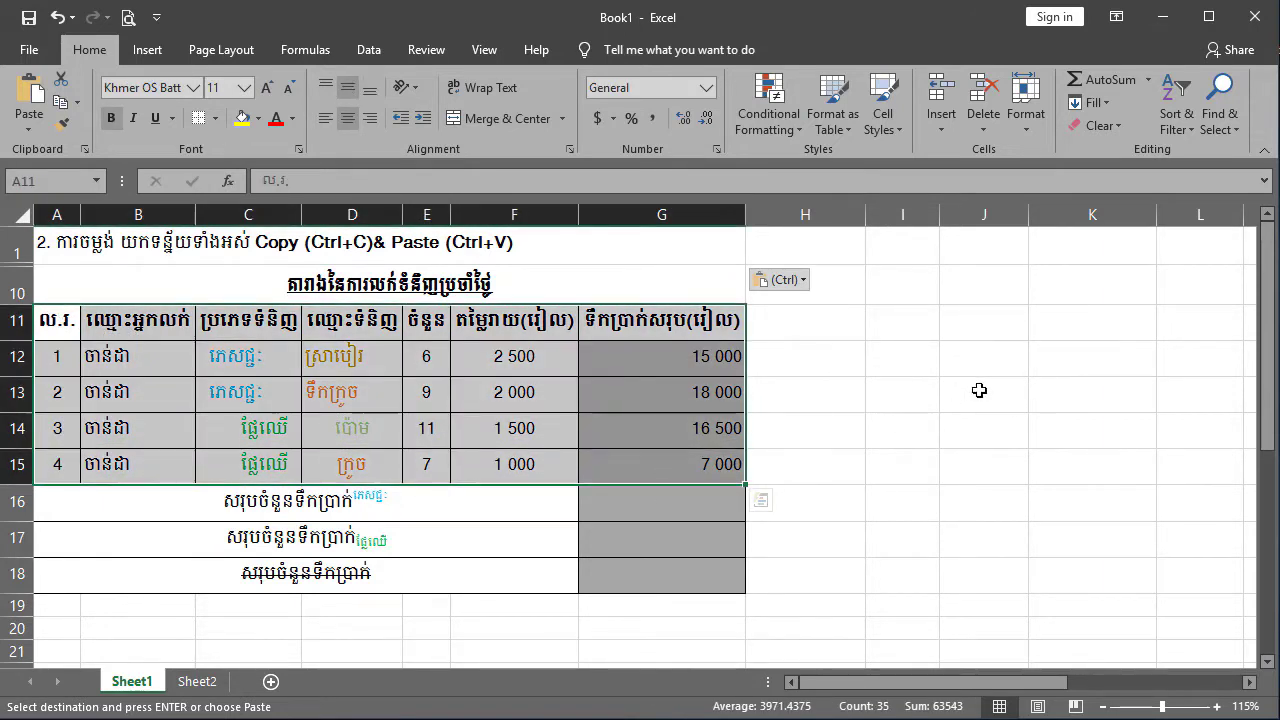
Copy A11:G15 via the right-click menu and pick I11 as the destination.
left_click(101, 332)
left_click_drag(58, 324, 640, 453)
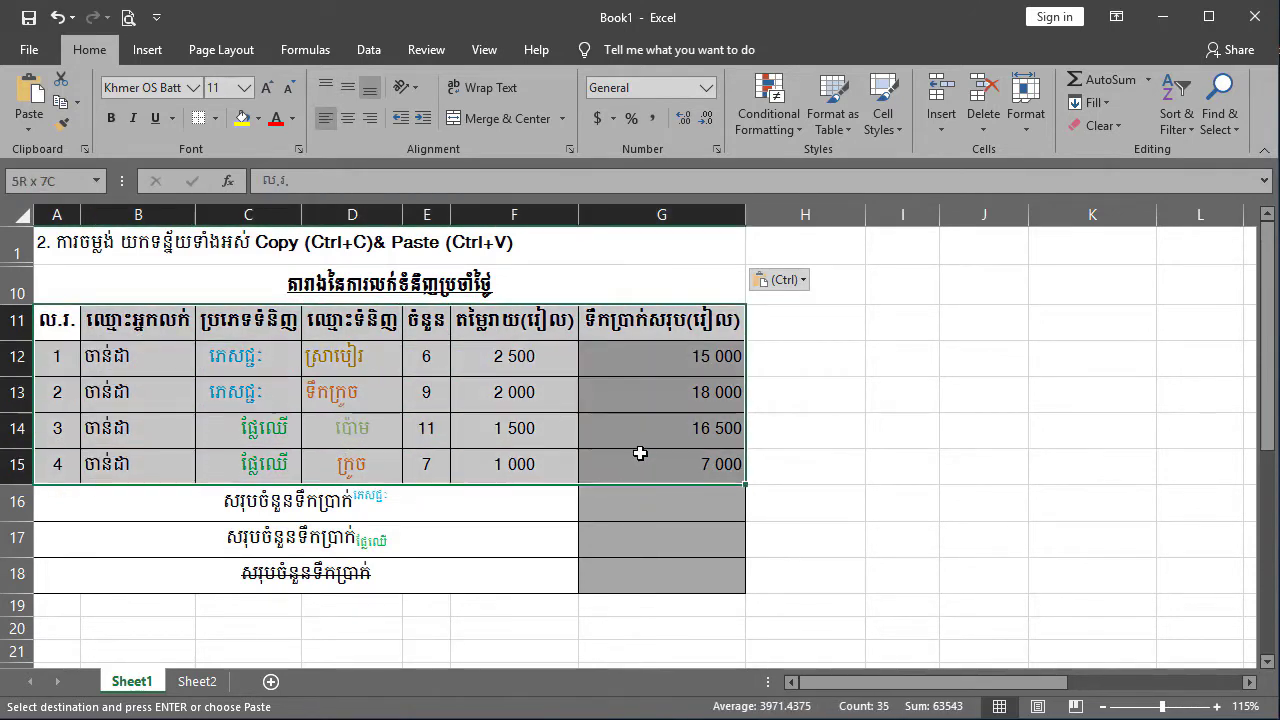
right_click(496, 356)
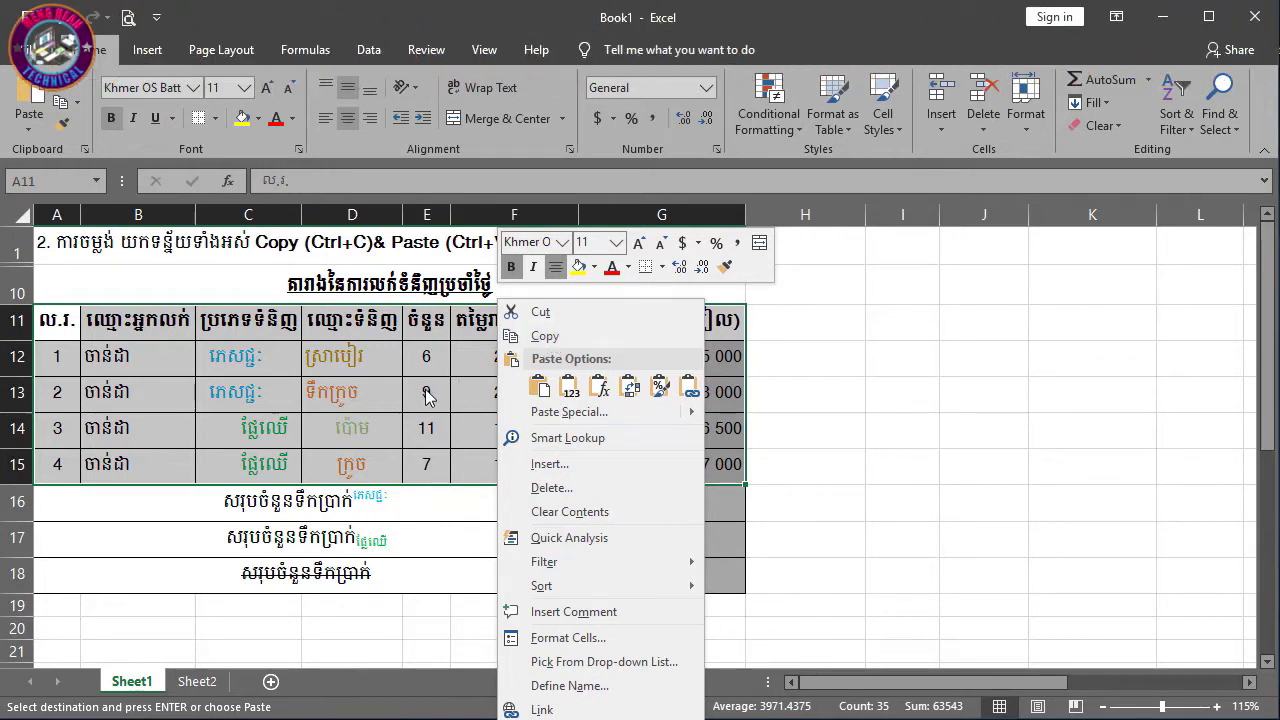
left_click(543, 336)
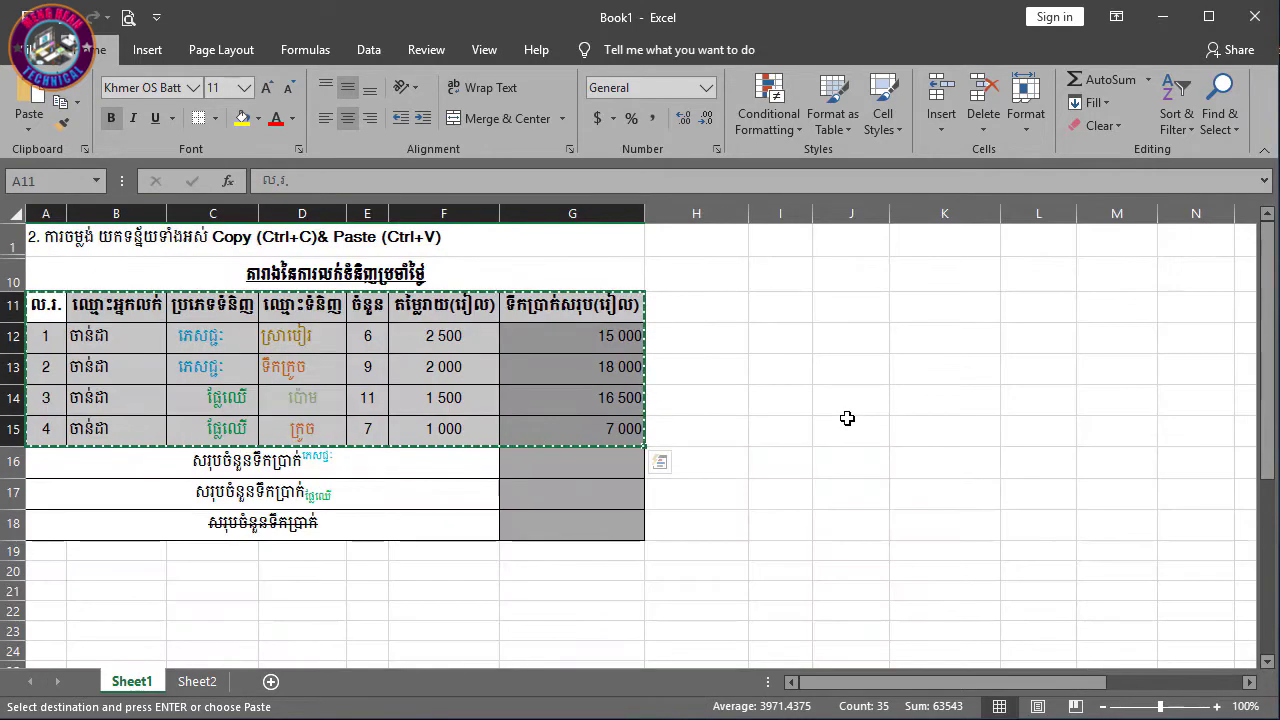
scroll(847, 418, "down", 2)
left_click(663, 292)
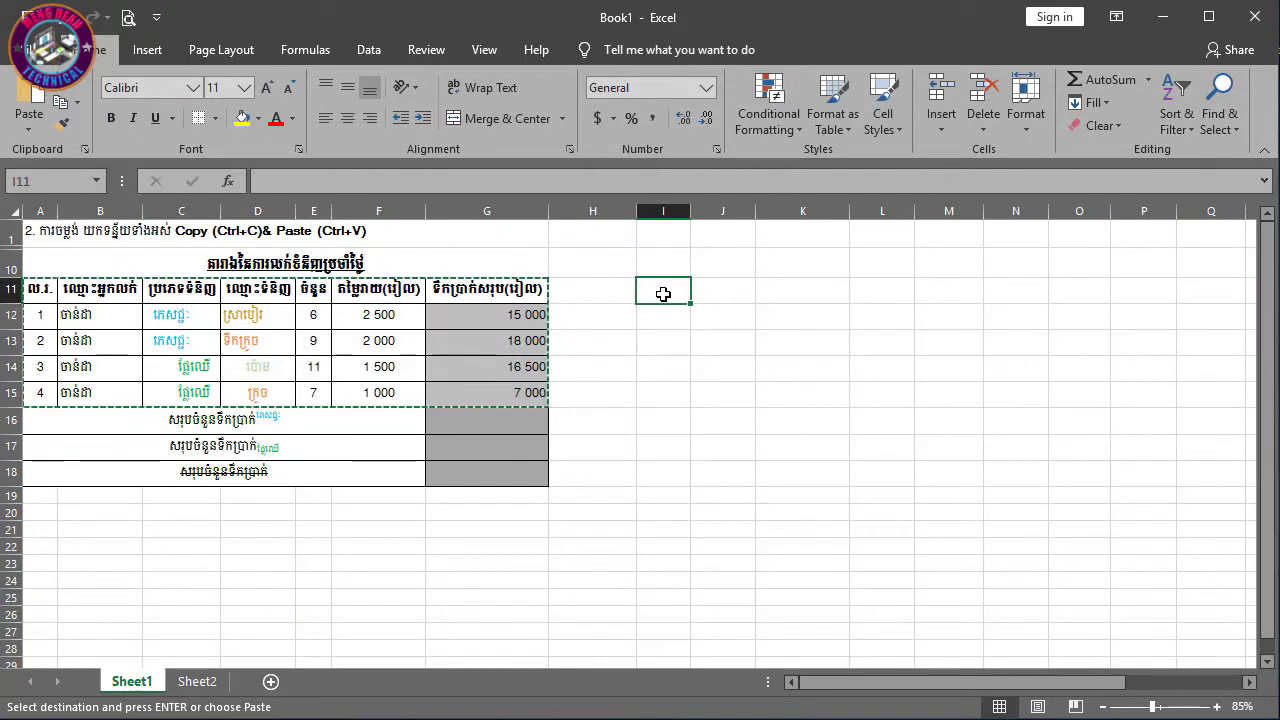
Paste the copied table at I11, keeping the source formatting.
right_click(663, 294)
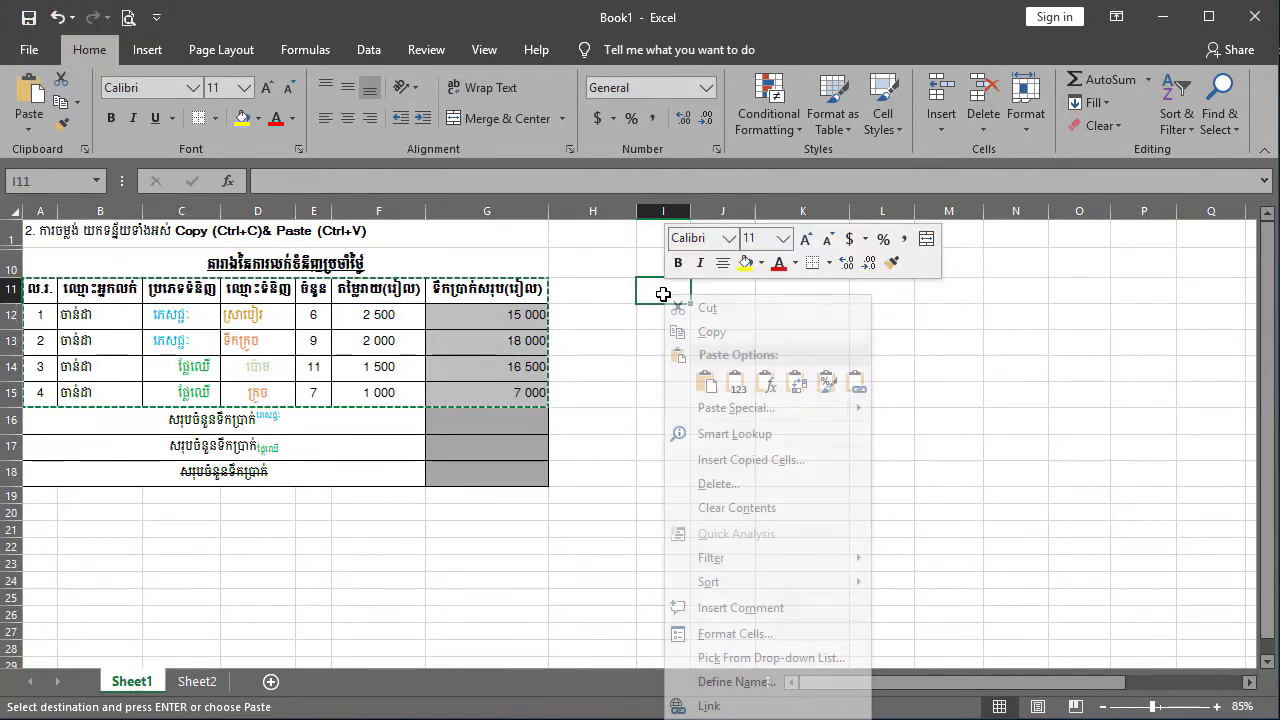
left_click(707, 383)
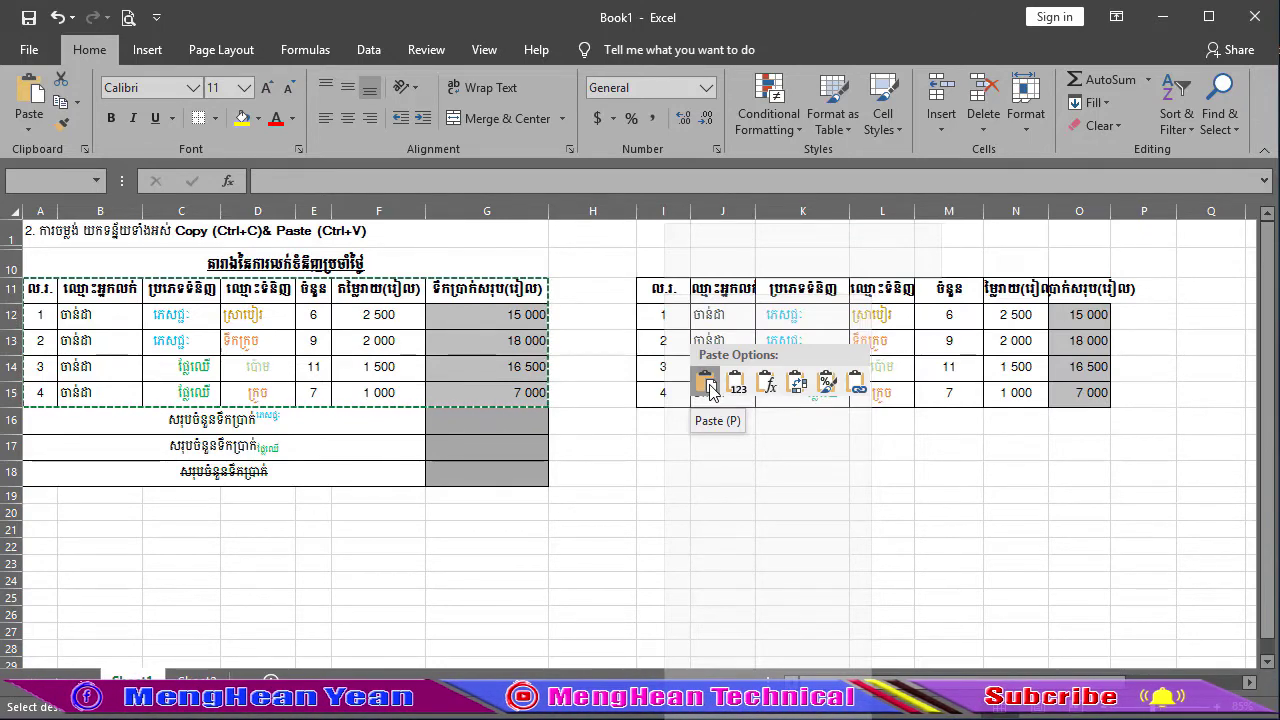
left_click(707, 383)
Check the pasted totals formula, unit price, product type and quantity cells.
left_click(802, 473)
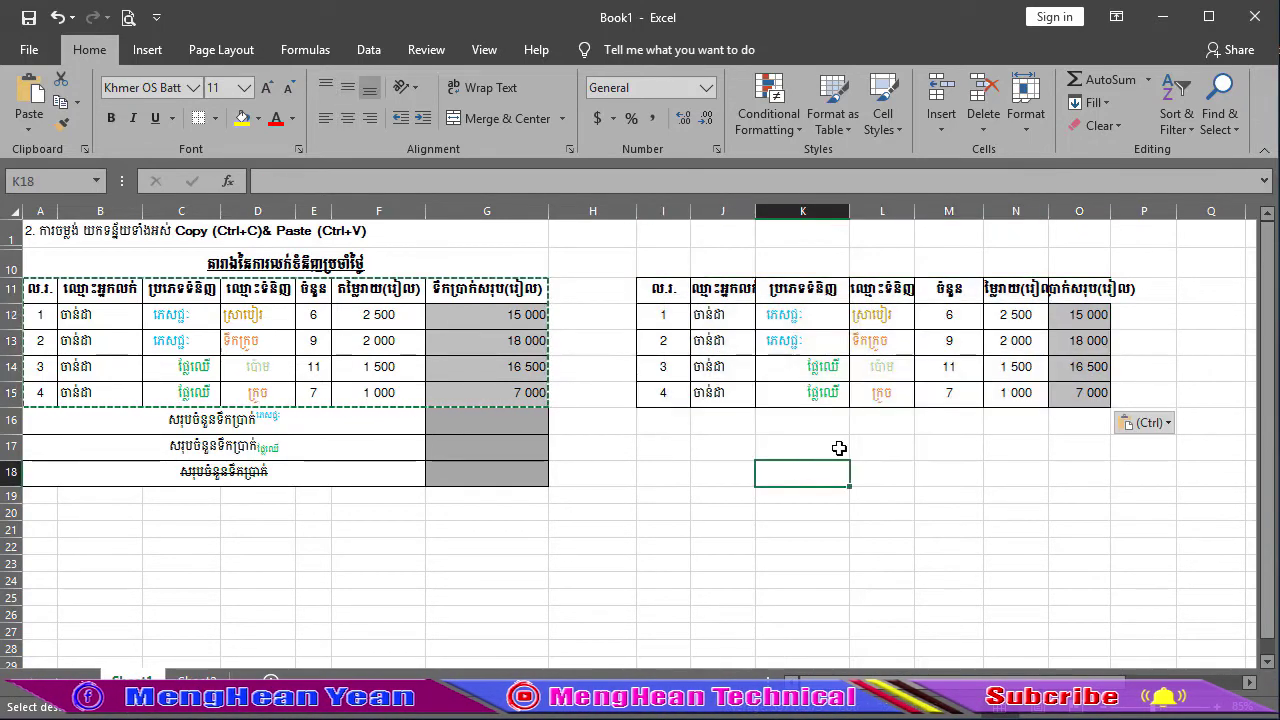
left_click(1080, 356)
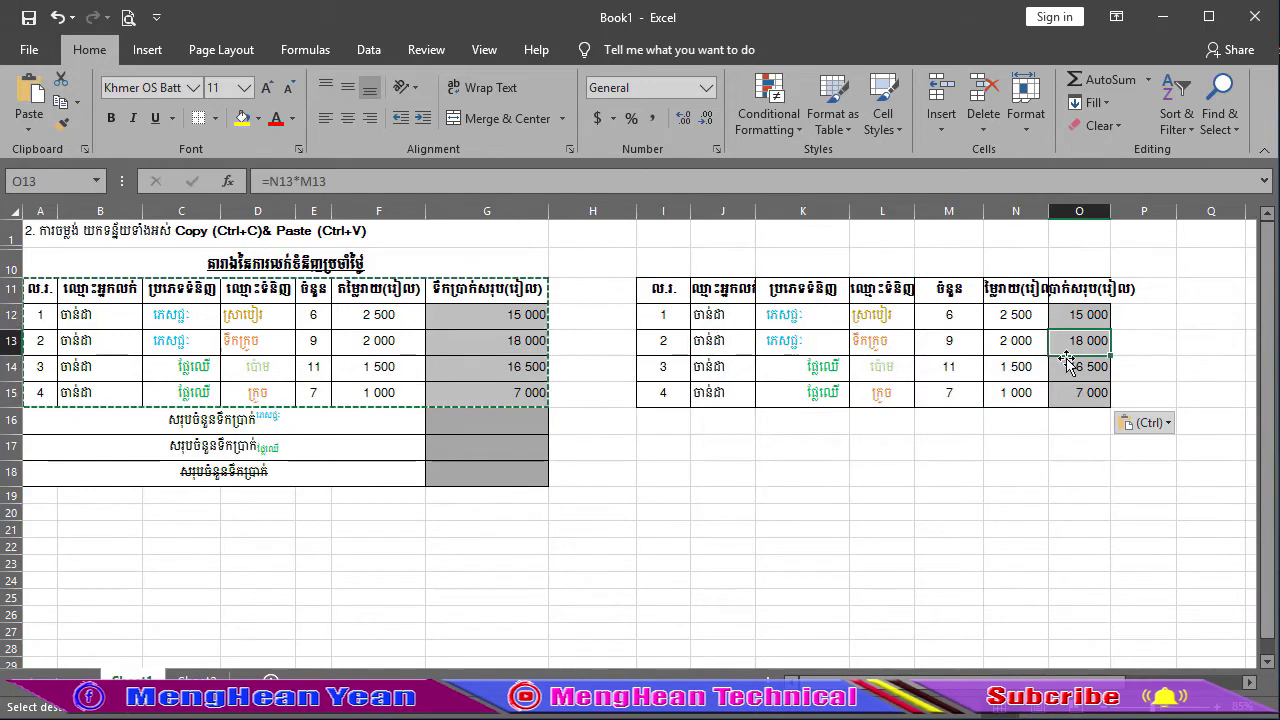
left_click(1016, 362)
left_click(800, 342)
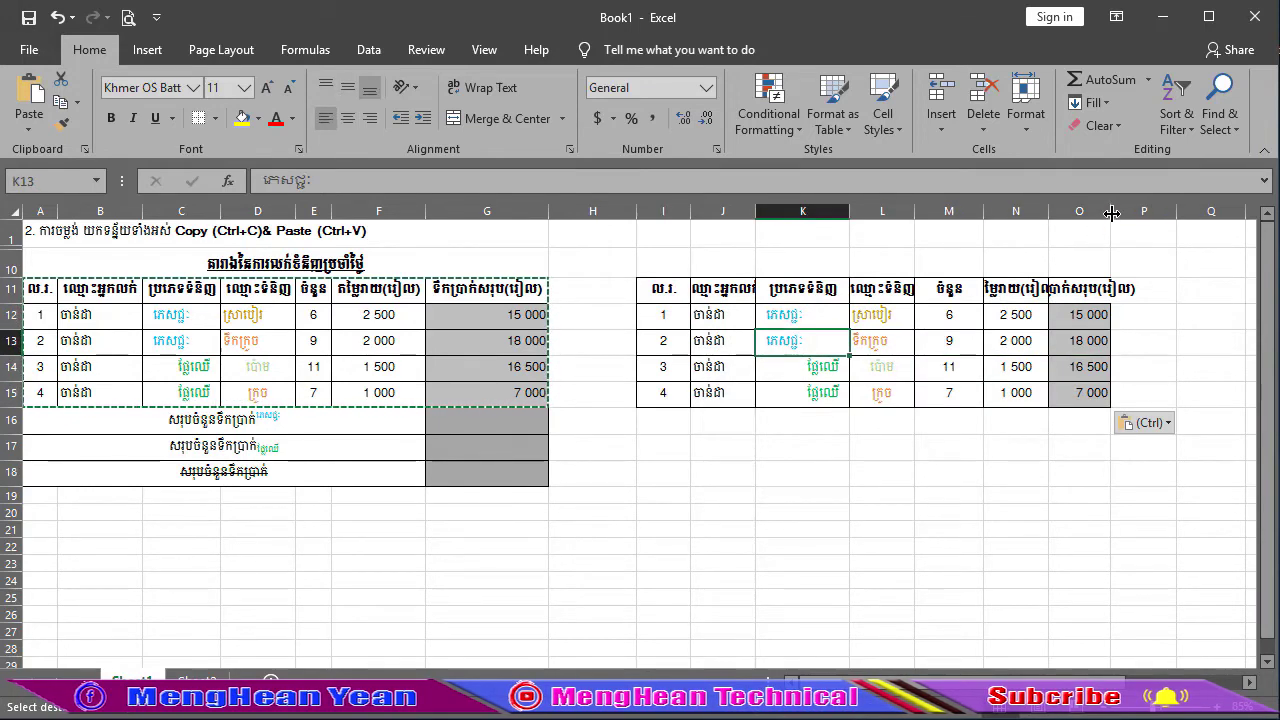
scroll(1060, 329, "up", 1)
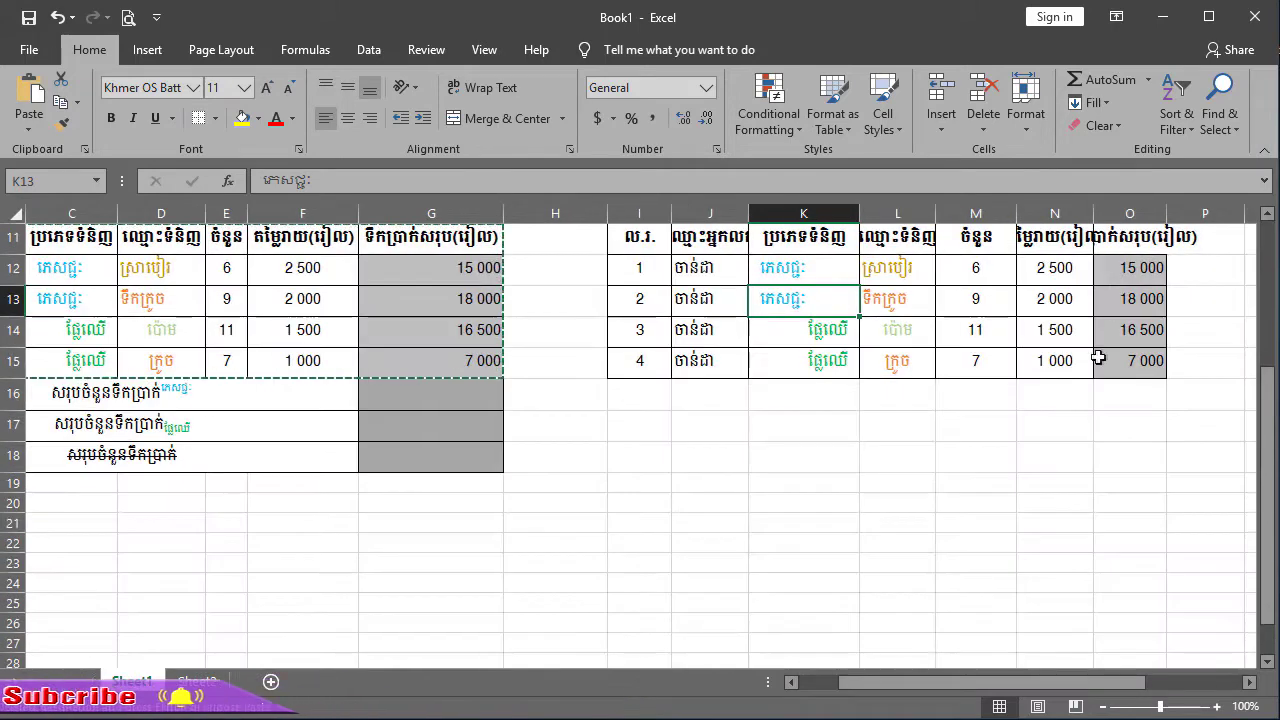
left_click(975, 367)
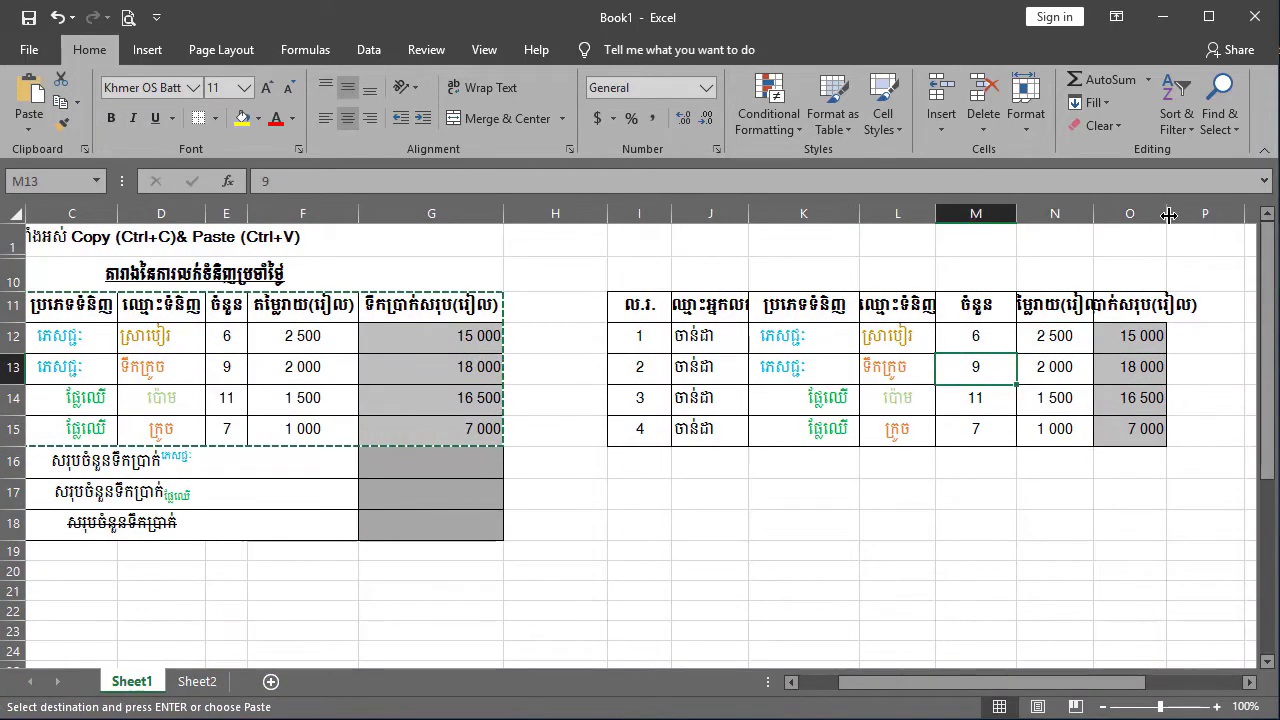
AutoFit columns O, N, M, H, L and K, then select Sheet2's list item 3.
left_click(1160, 340)
left_click(1160, 308)
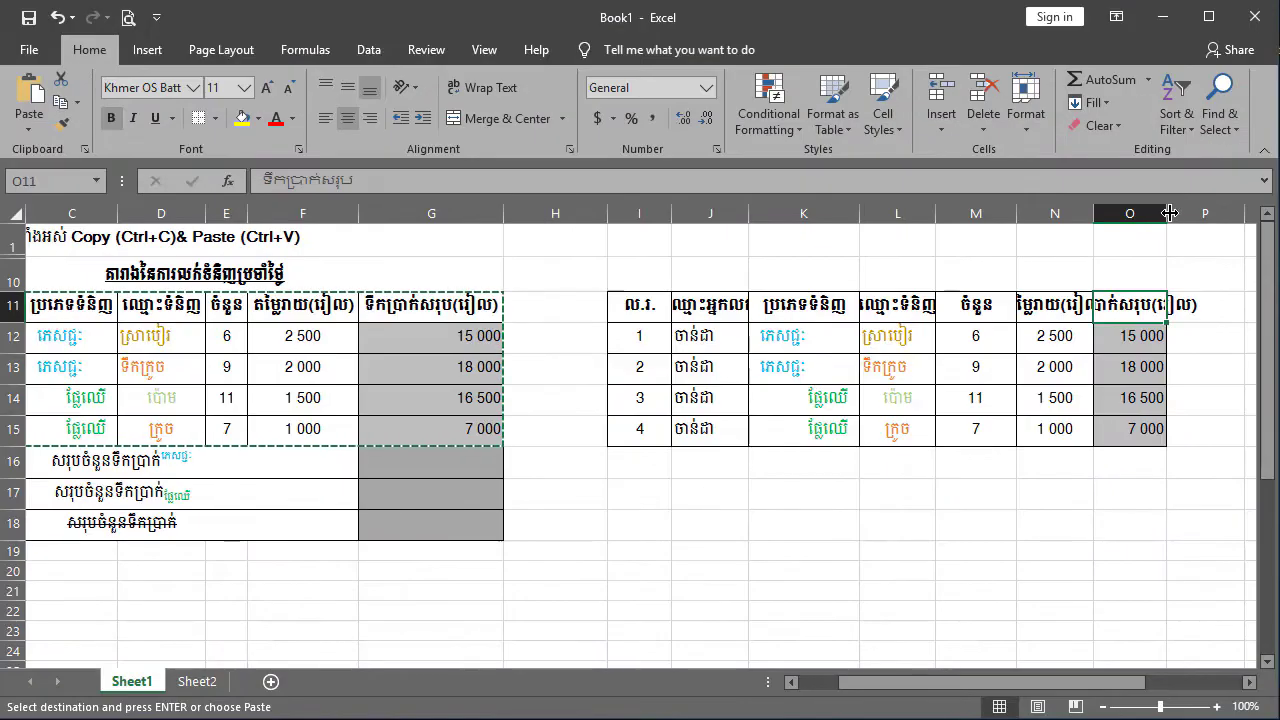
double_click(1169, 213)
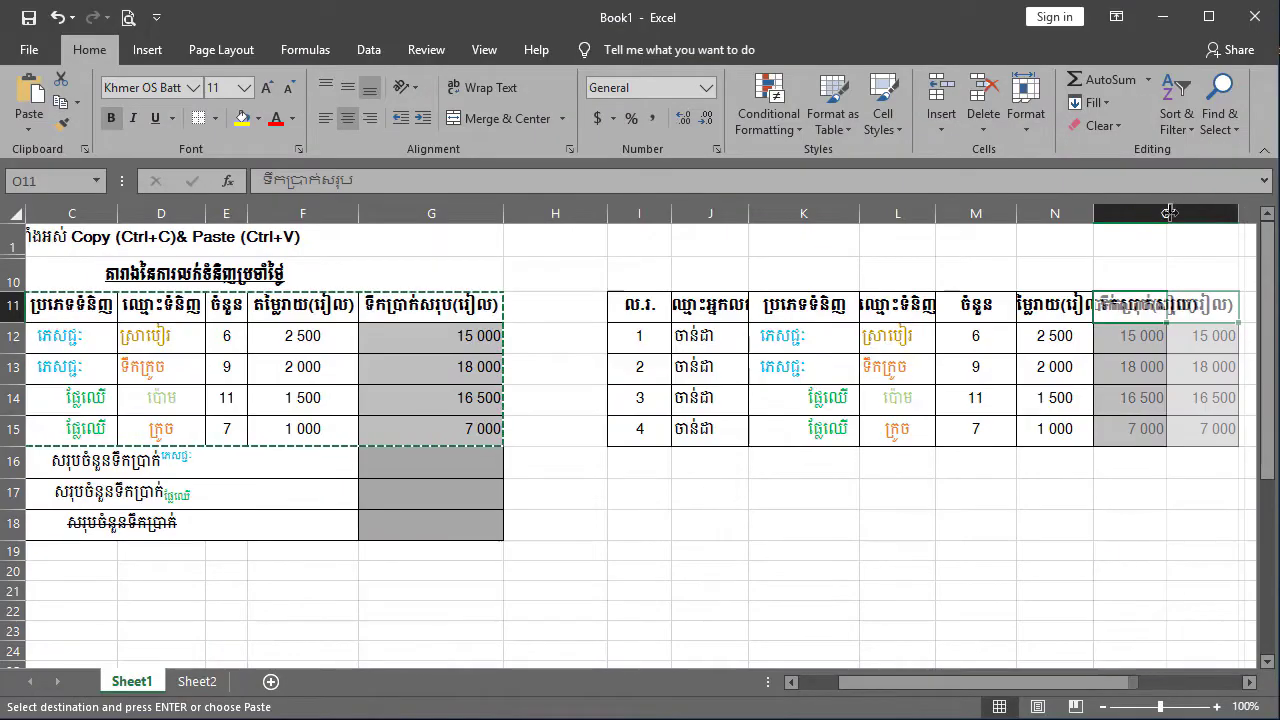
double_click(1093, 213)
double_click(1016, 213)
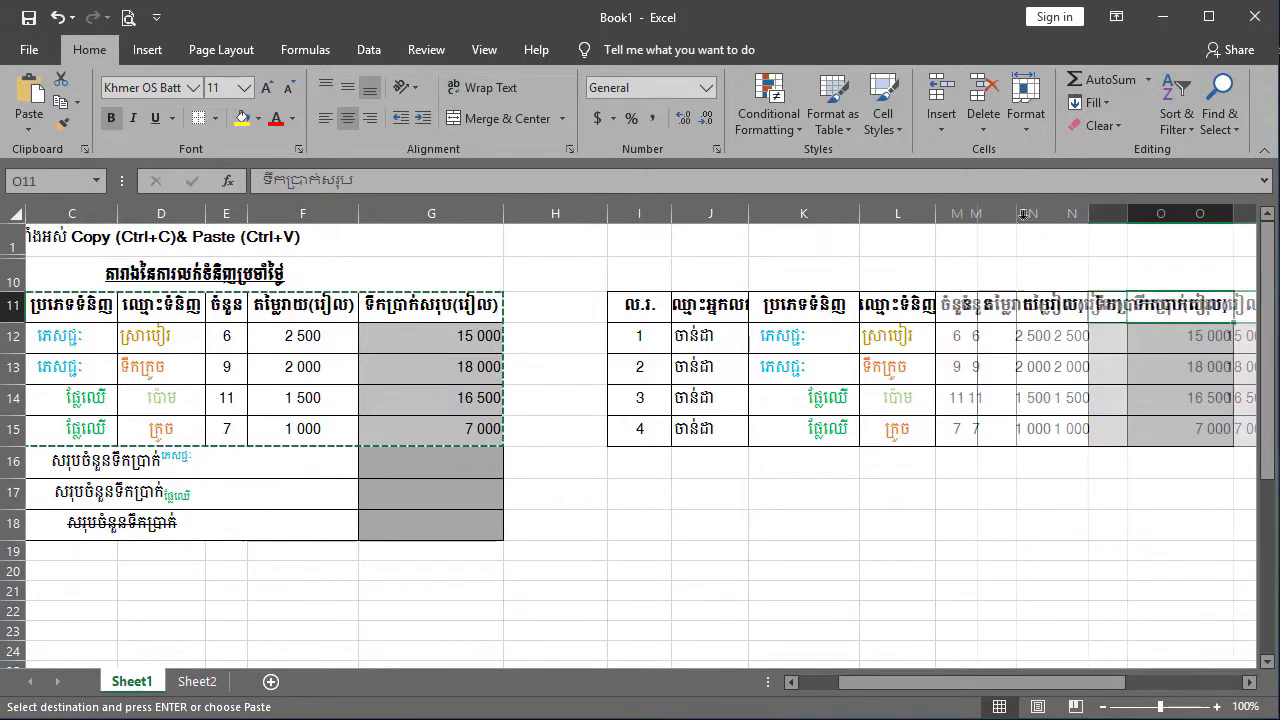
double_click(607, 213)
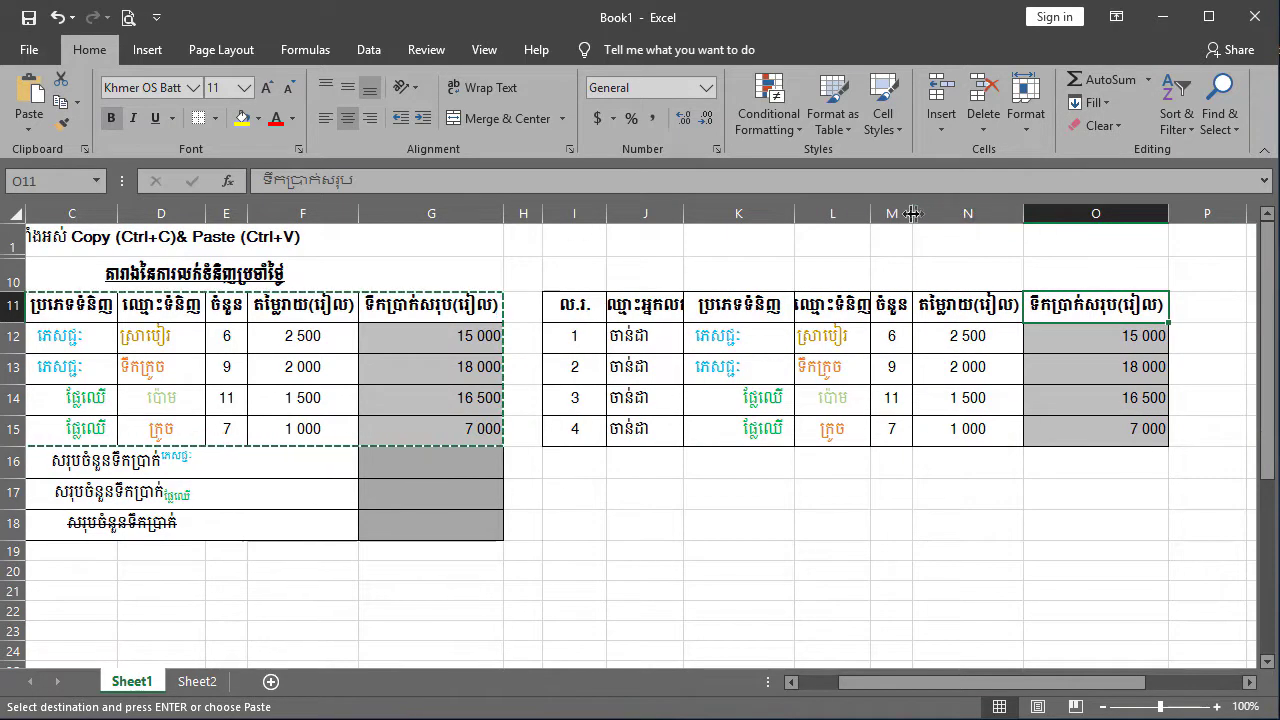
double_click(871, 213)
double_click(794, 213)
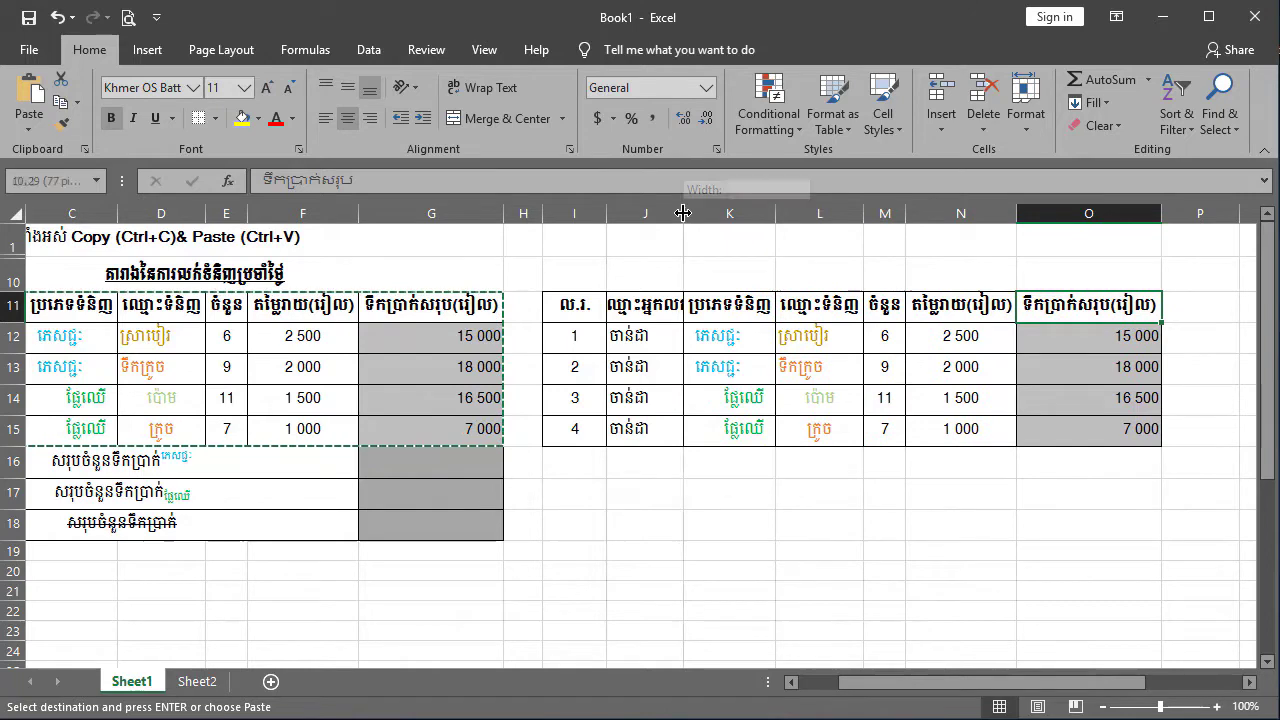
left_click(197, 681)
left_click(105, 410)
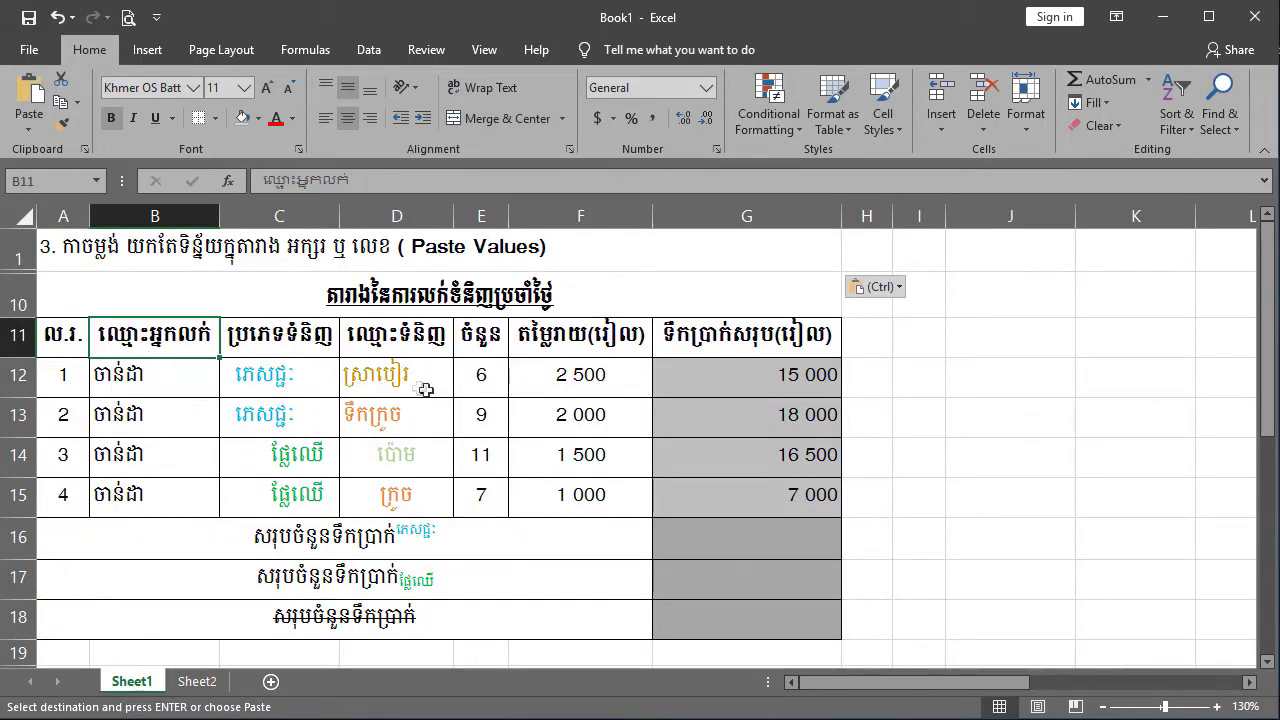
Look over the table, then select and copy the quantity, price and total block E11:G15.
left_click_drag(390, 335, 703, 494)
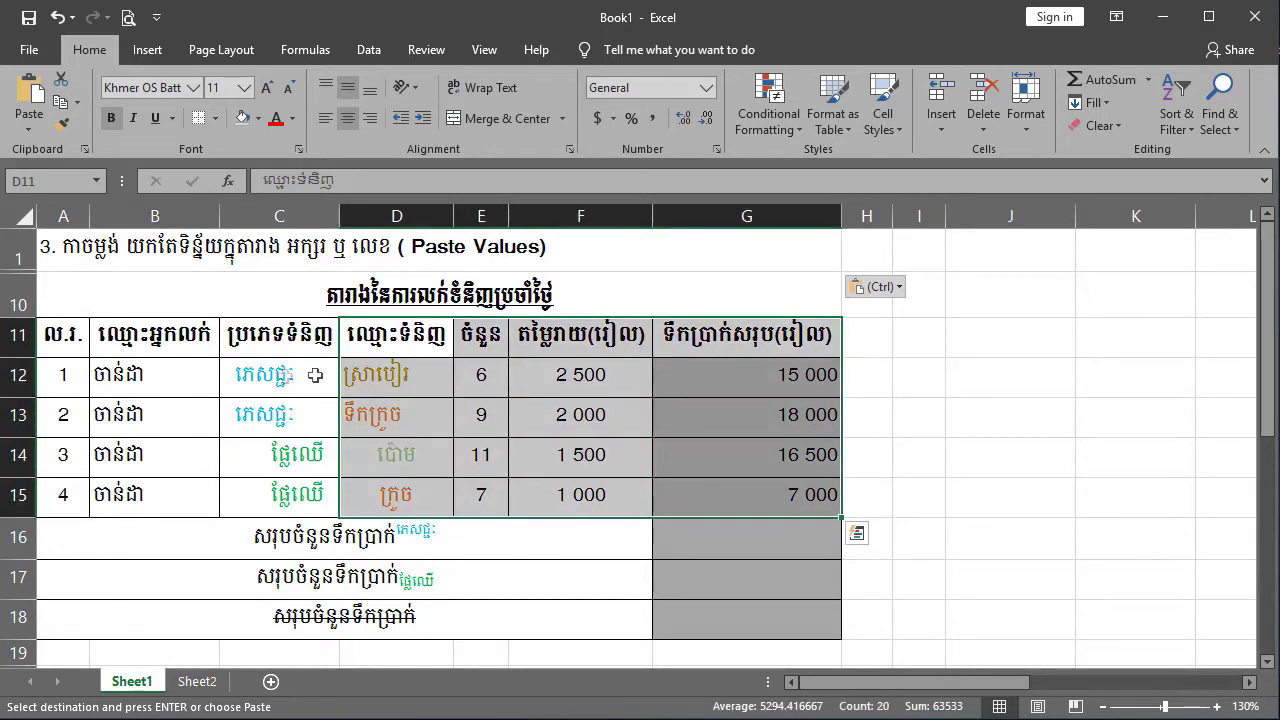
left_click_drag(765, 340, 781, 480)
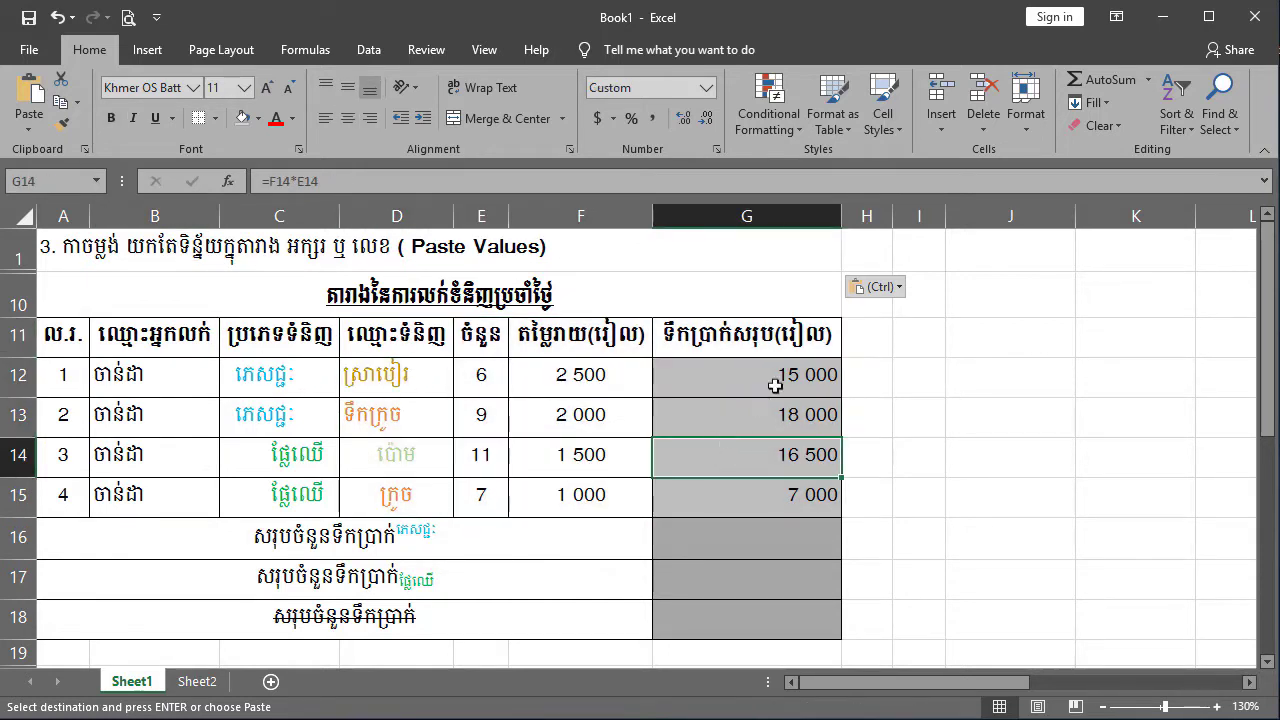
left_click(396, 375)
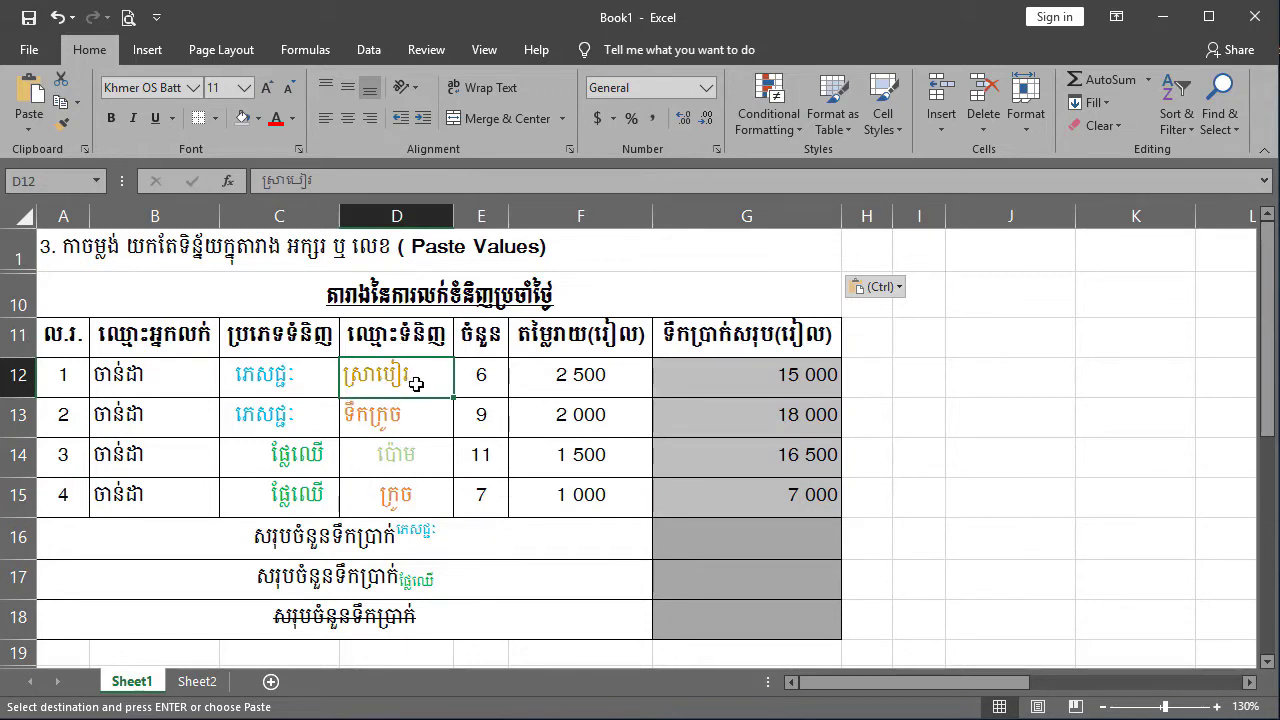
left_click(92, 256)
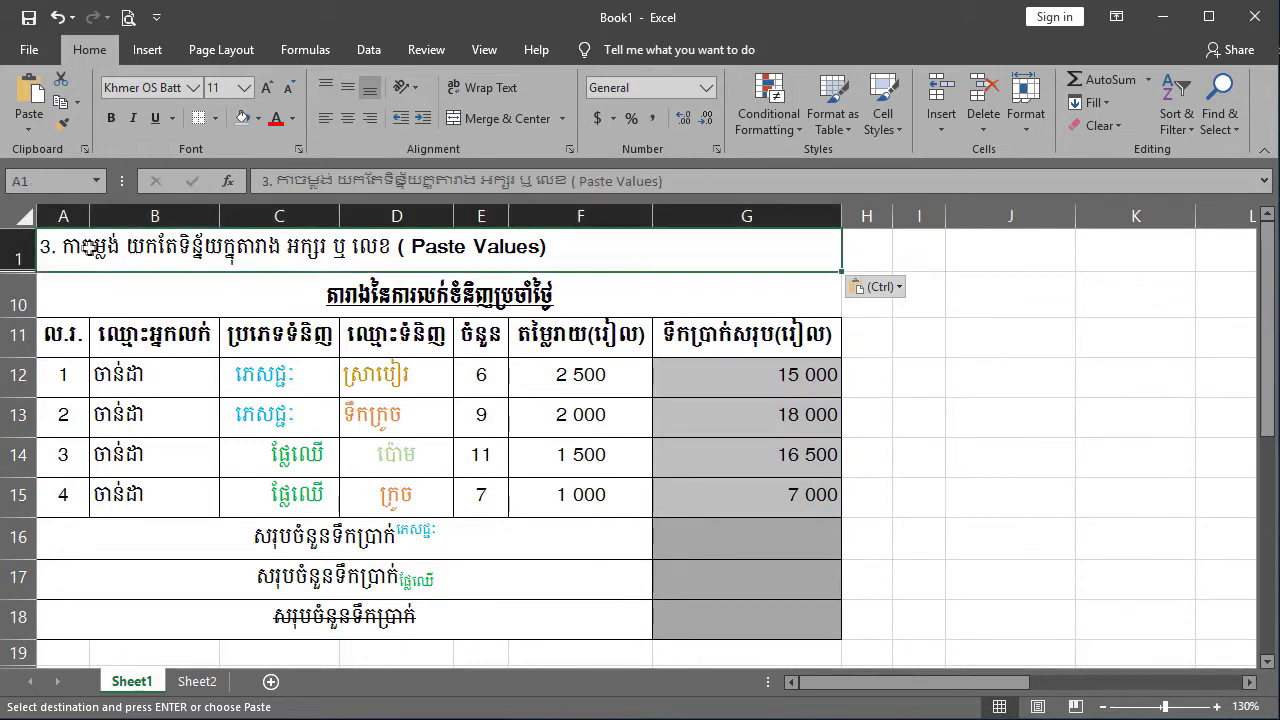
left_click(282, 482)
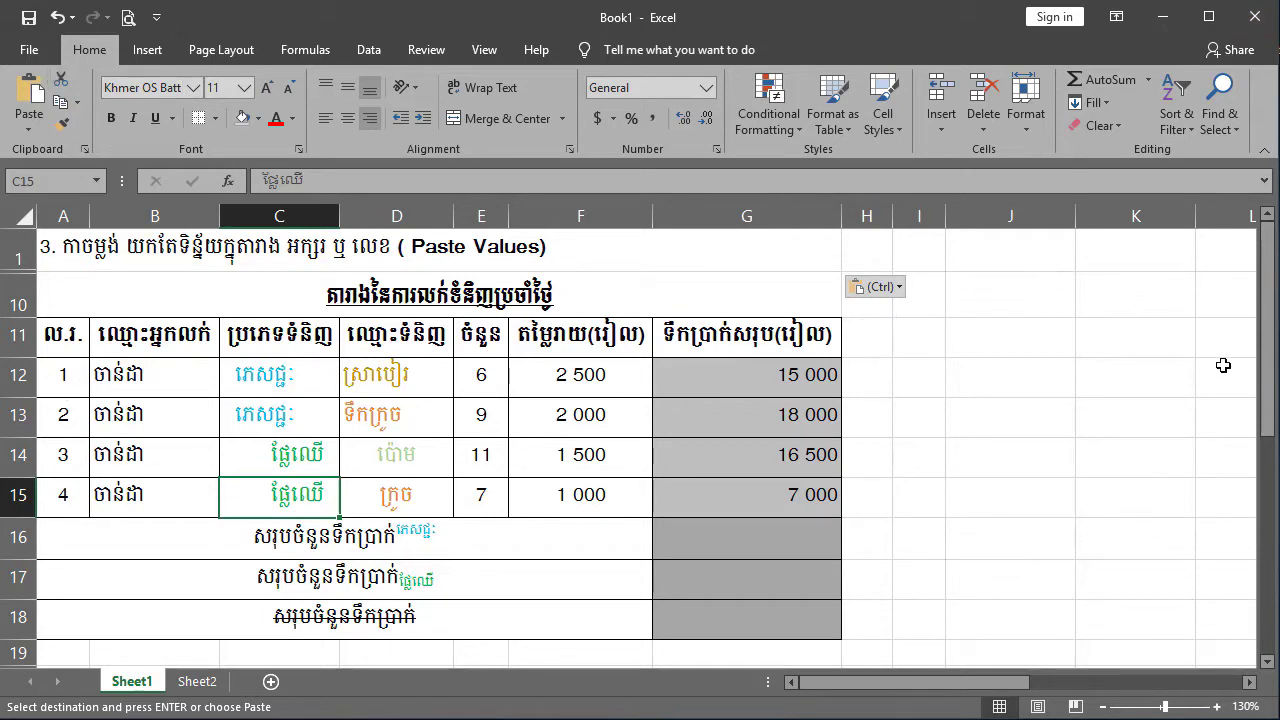
left_click_drag(481, 335, 764, 513)
key("ctrl+c")
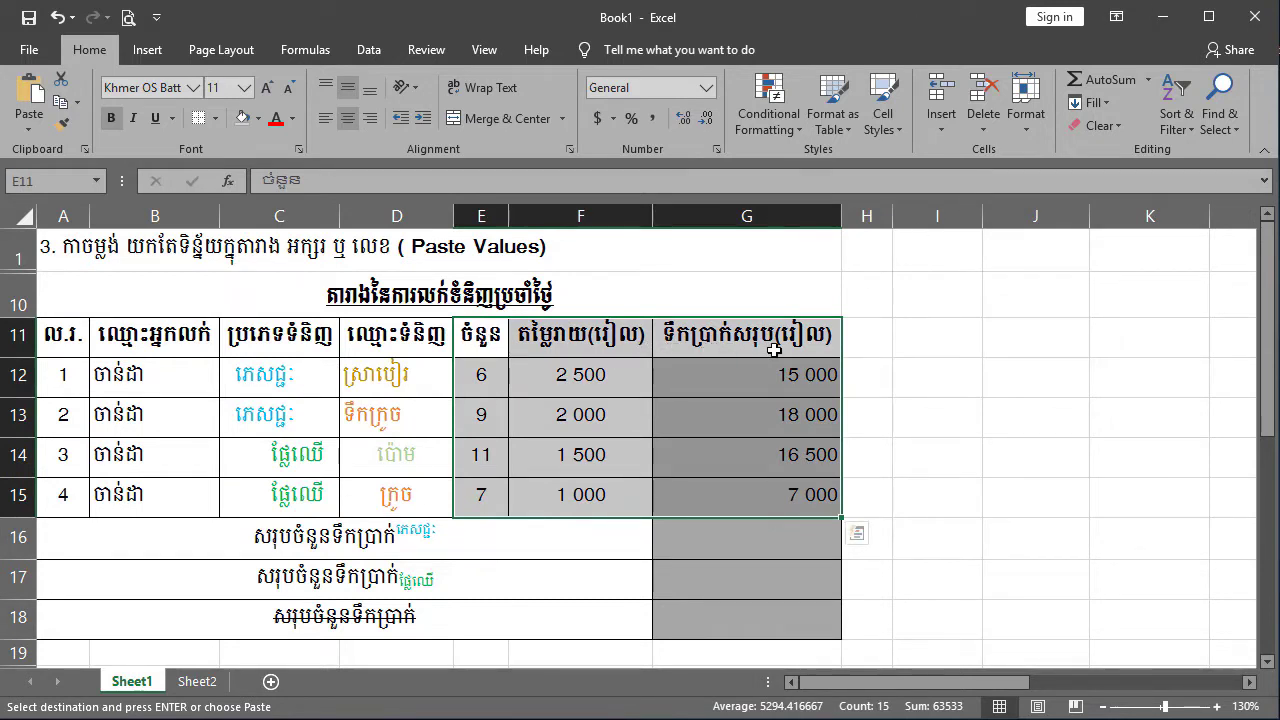
Copy E11:G15 and paste it as values only at I11.
right_click(578, 339)
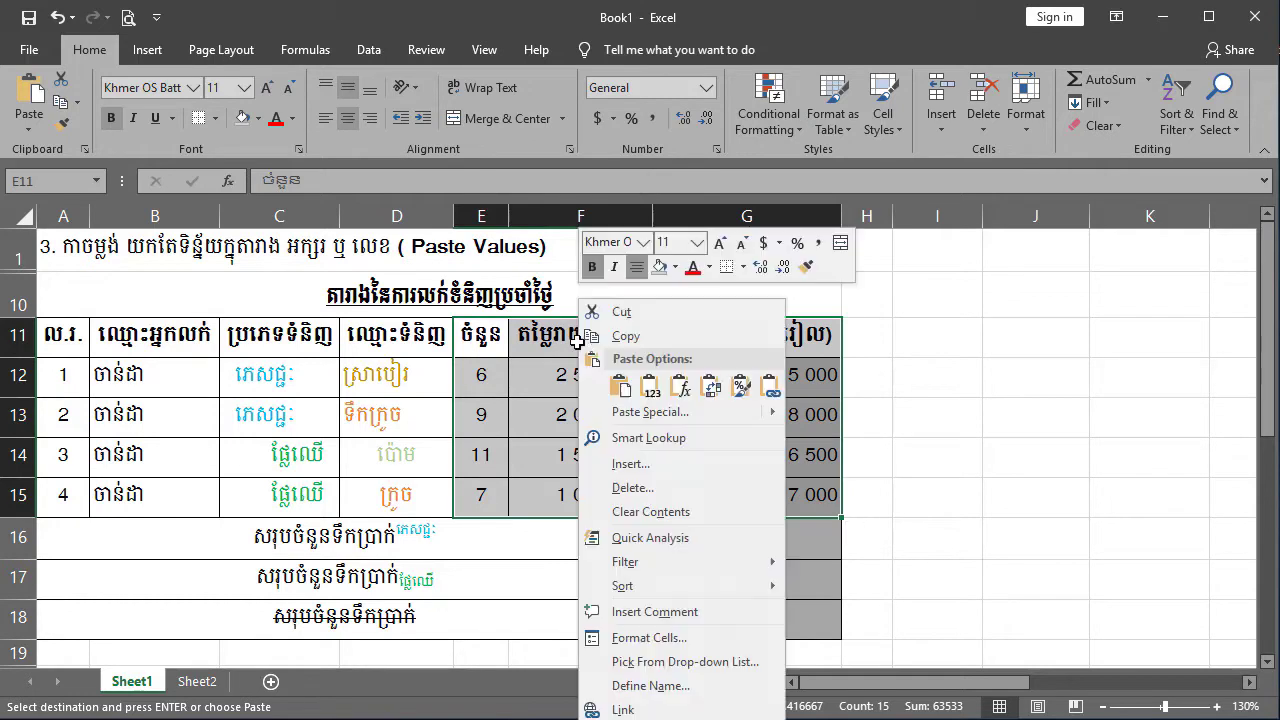
left_click(630, 337)
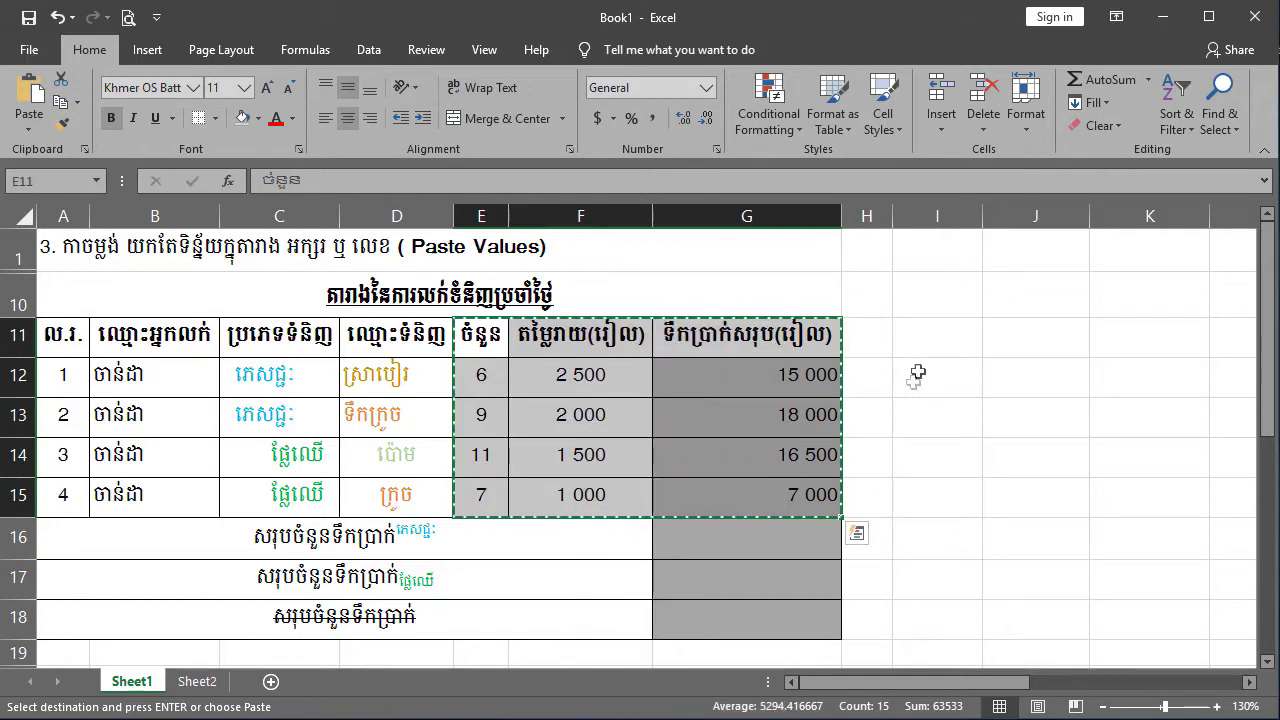
left_click(921, 338)
right_click(921, 338)
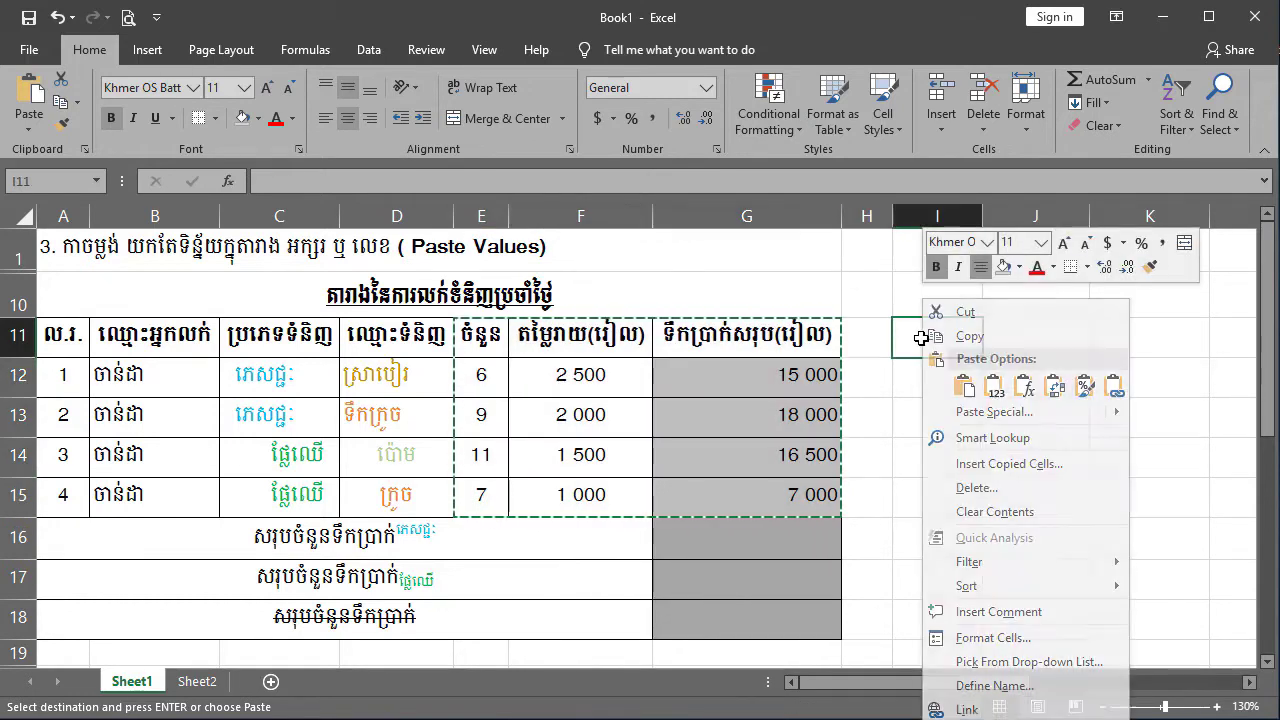
left_click(993, 387)
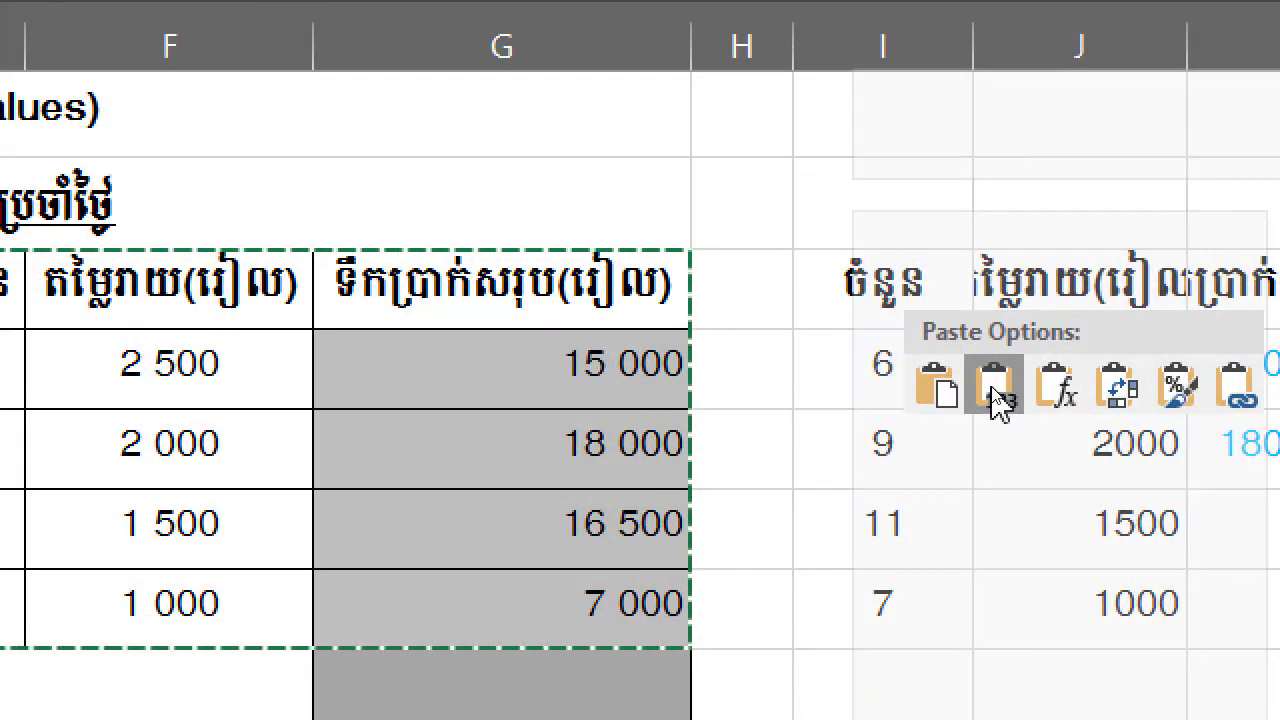
left_click(1003, 412)
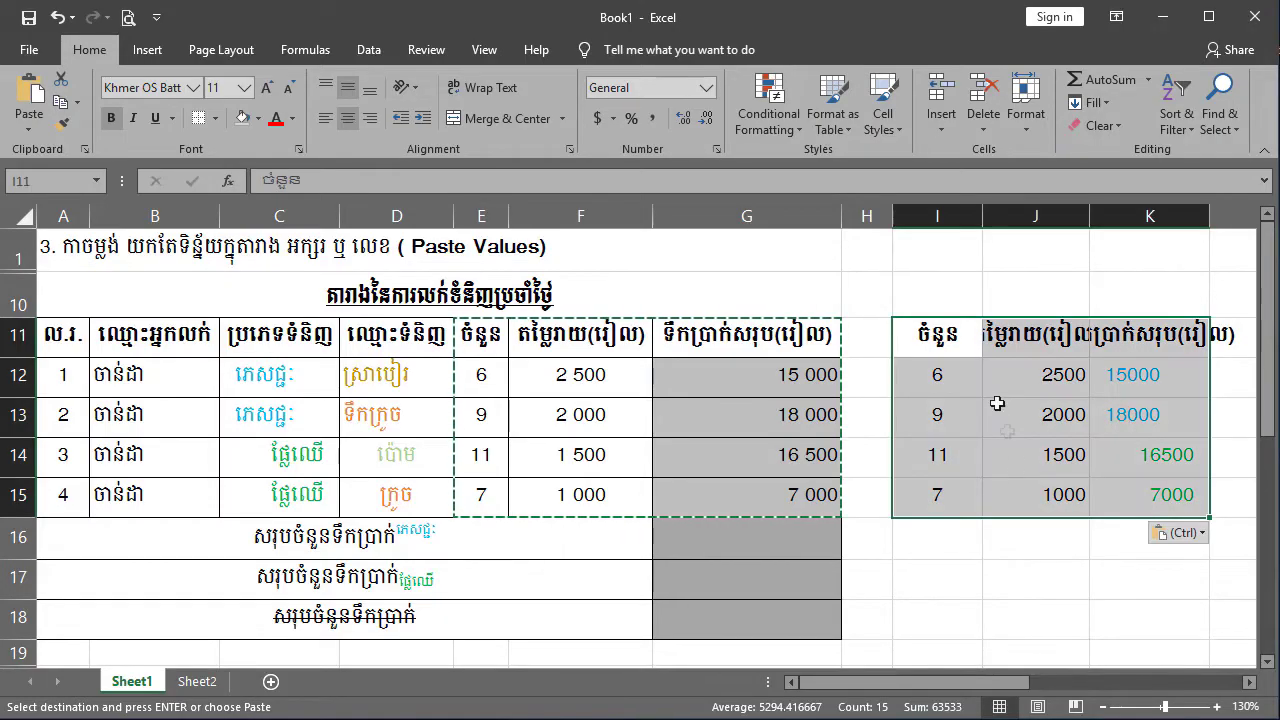
Check that the pasted quantities, prices and totals in I11:K15 are plain values.
left_click(1047, 563)
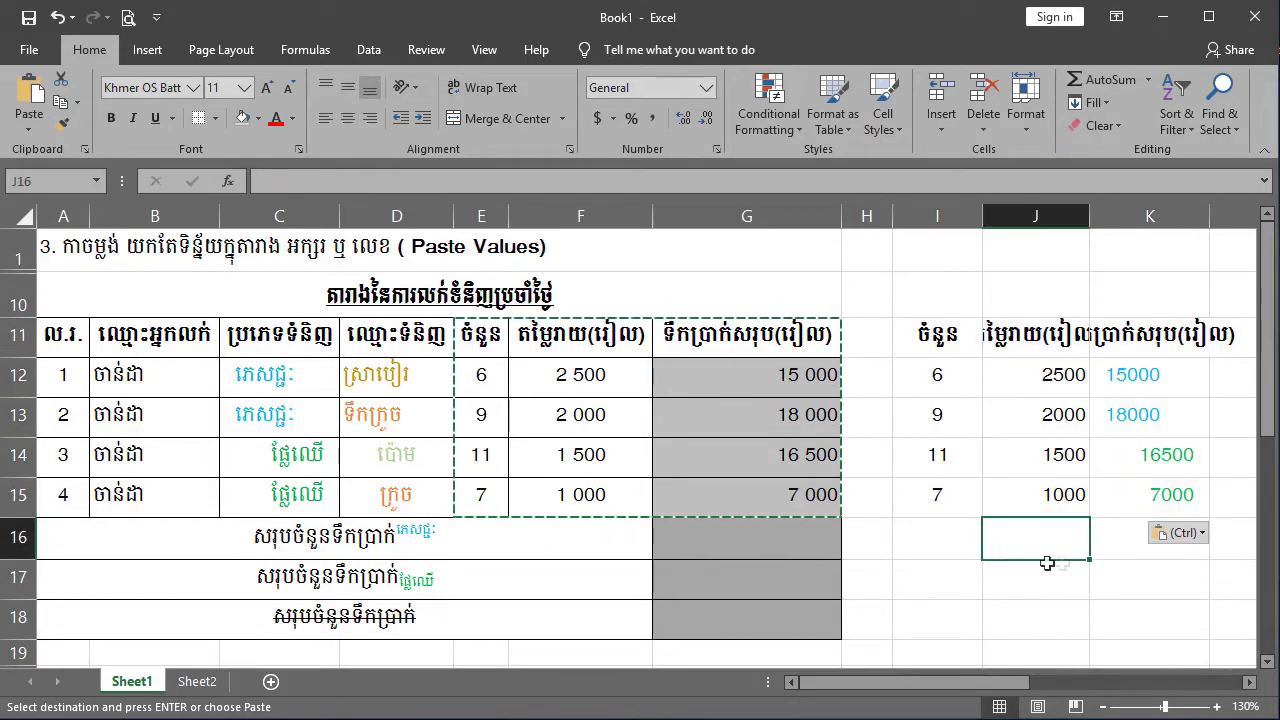
left_click(1006, 463)
left_click(988, 405)
left_click(934, 372)
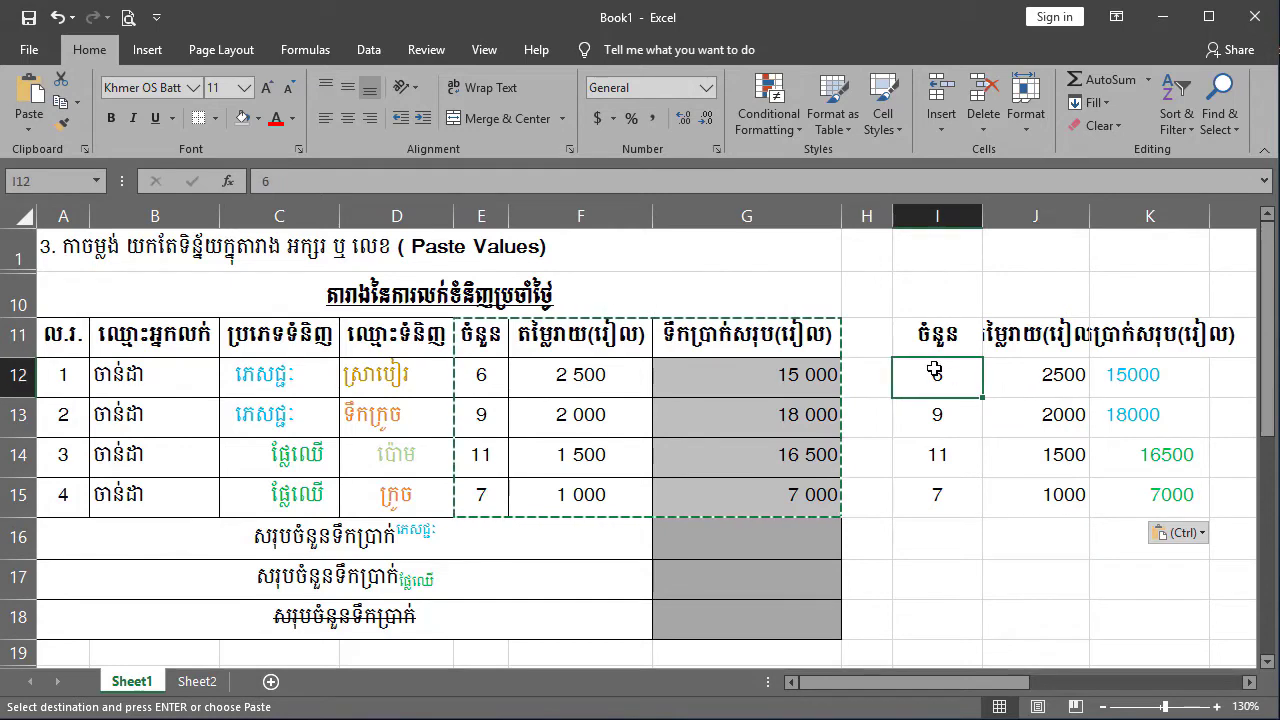
left_click(708, 420)
left_click(887, 543)
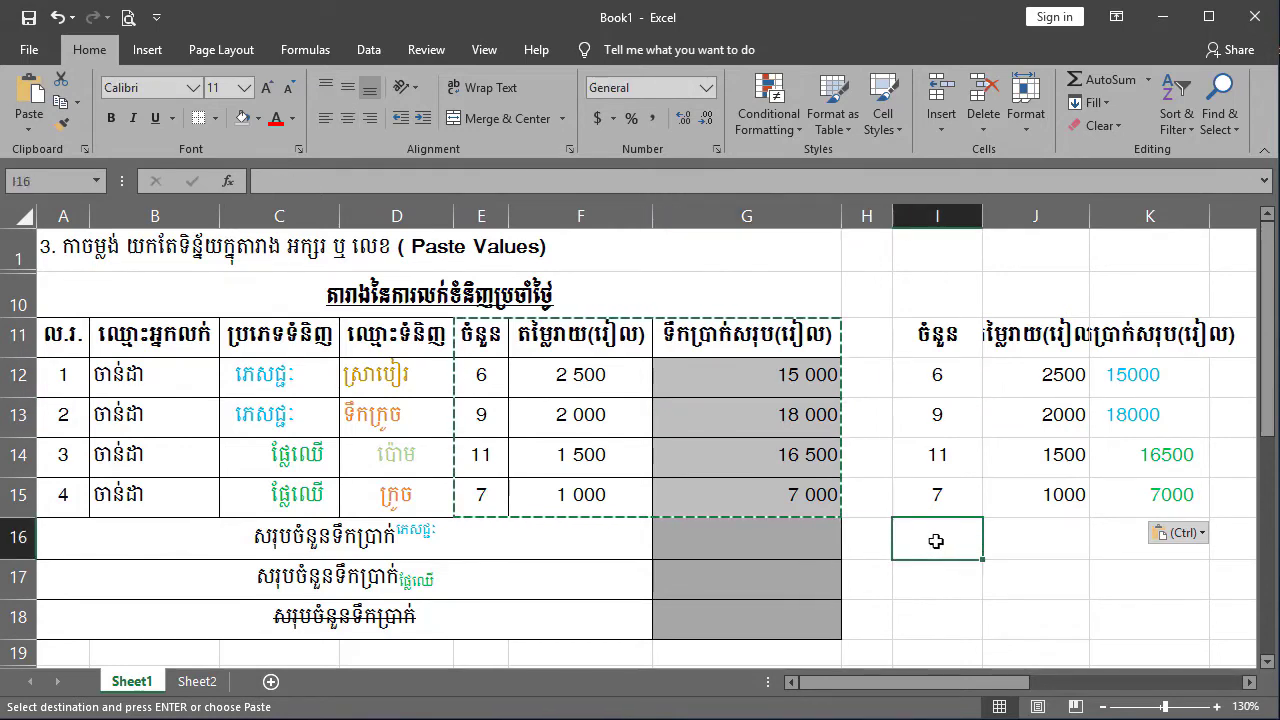
double_click(934, 538)
left_click(948, 376)
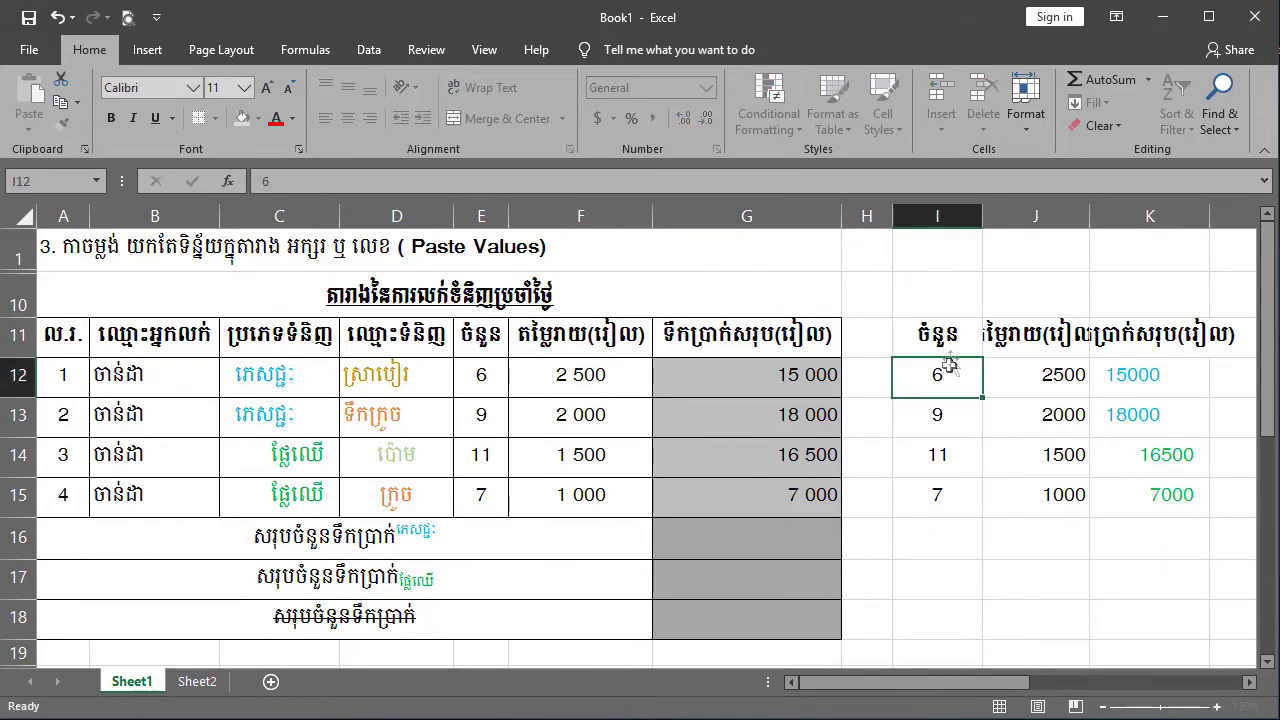
left_click(1035, 337)
left_click(1160, 378)
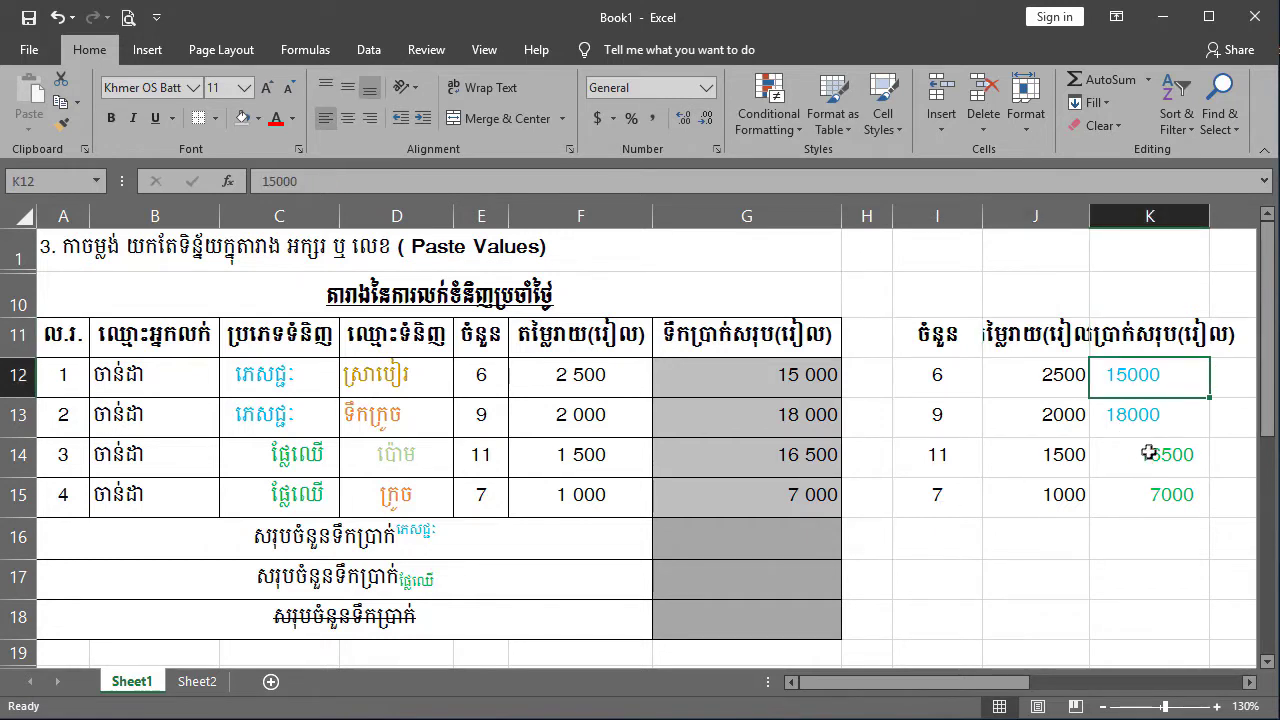
left_click(1150, 452)
Compare the original G12 and G13 total formulas with the pasted totals in column K.
left_click(780, 378)
left_click(800, 425)
left_click(828, 522)
left_click(765, 420)
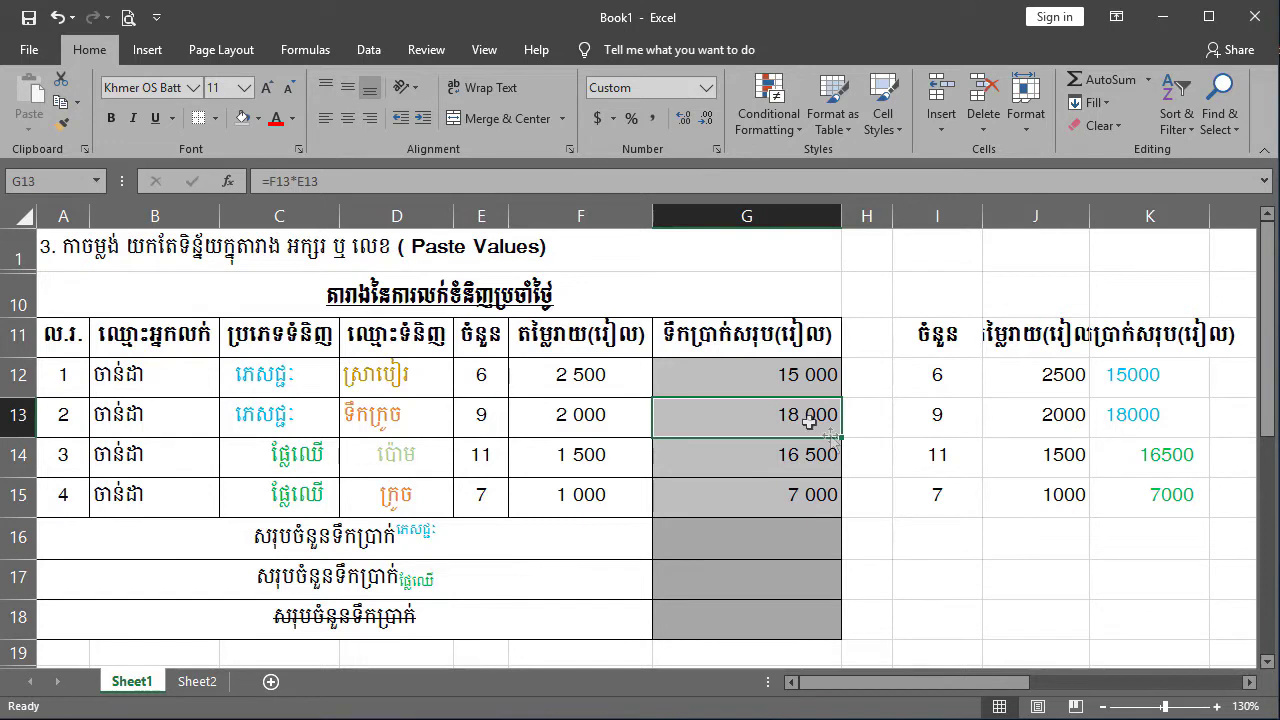
left_click(790, 376)
left_click_drag(1163, 378, 1170, 494)
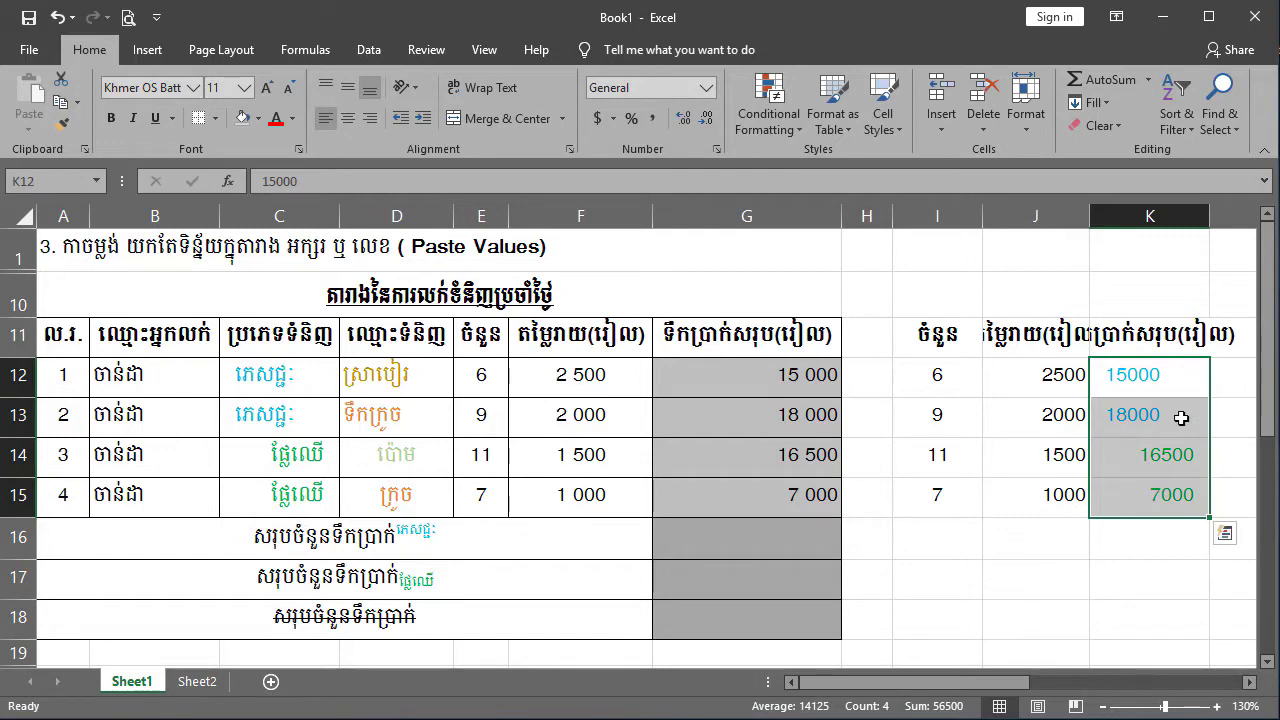
left_click(1040, 455)
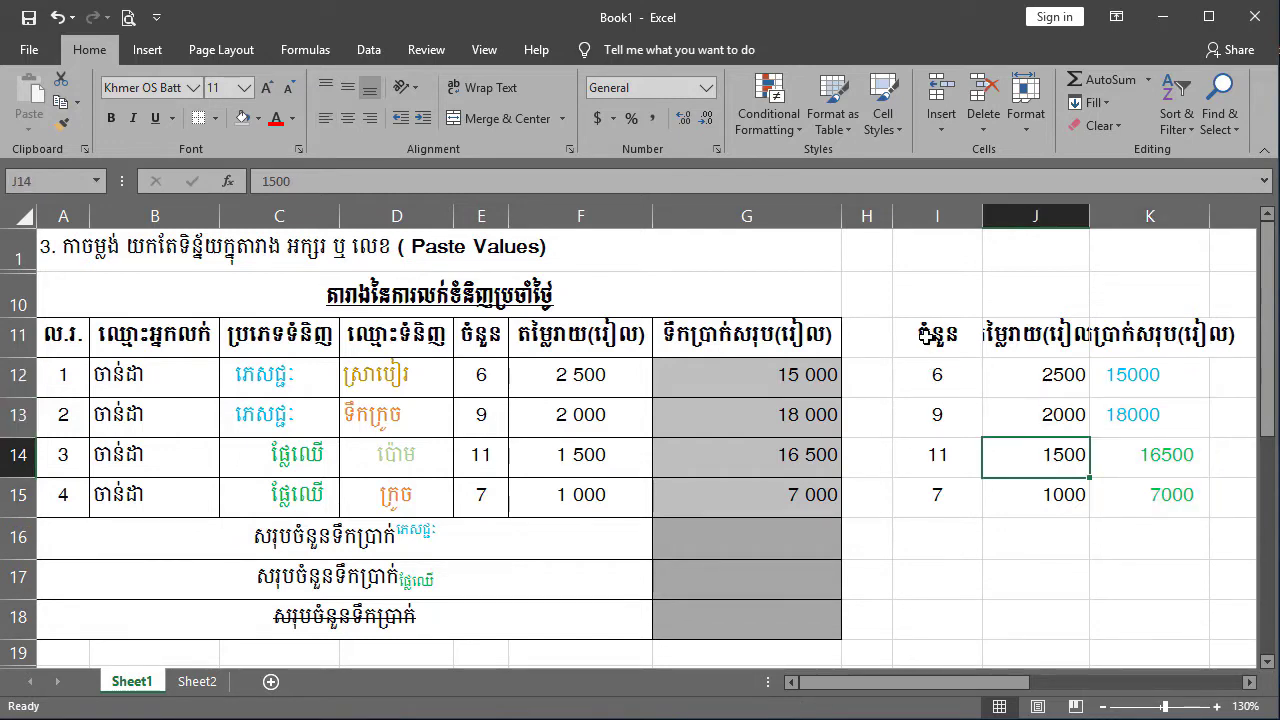
Clear the pasted block I11:K15.
mouse_move(928, 335)
left_mouse_down()
mouse_move(1164, 509)
mouse_move(1168, 480)
left_mouse_up()
key("Delete")
left_click(1023, 462)
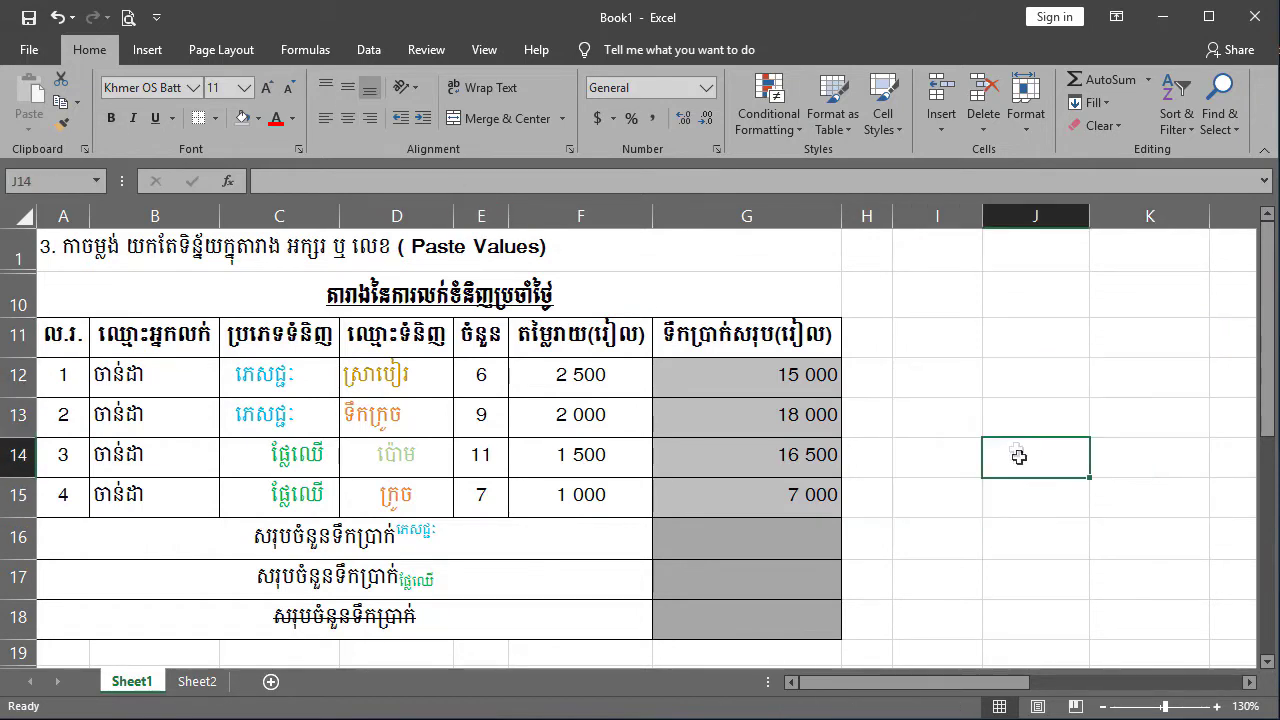
Copy the Paste Formulas item from Sheet2's A5 into Sheet1's heading cell A1.
left_click(197, 681)
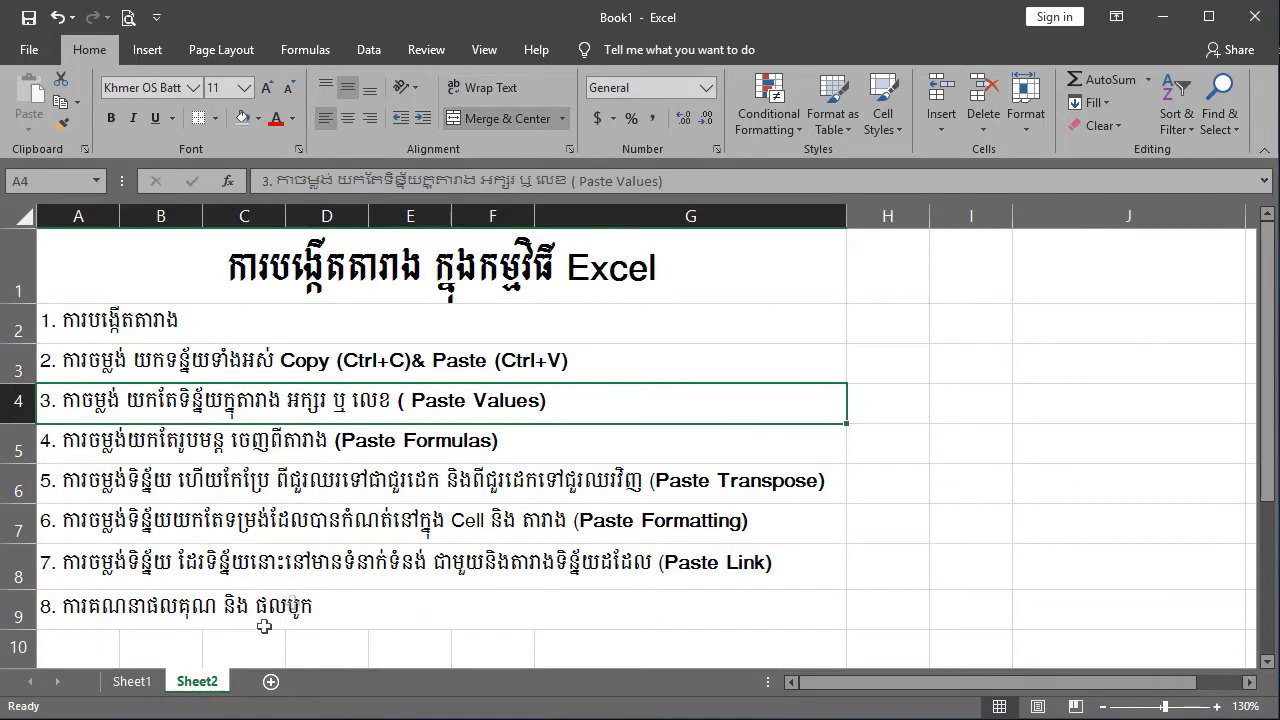
left_click(95, 440)
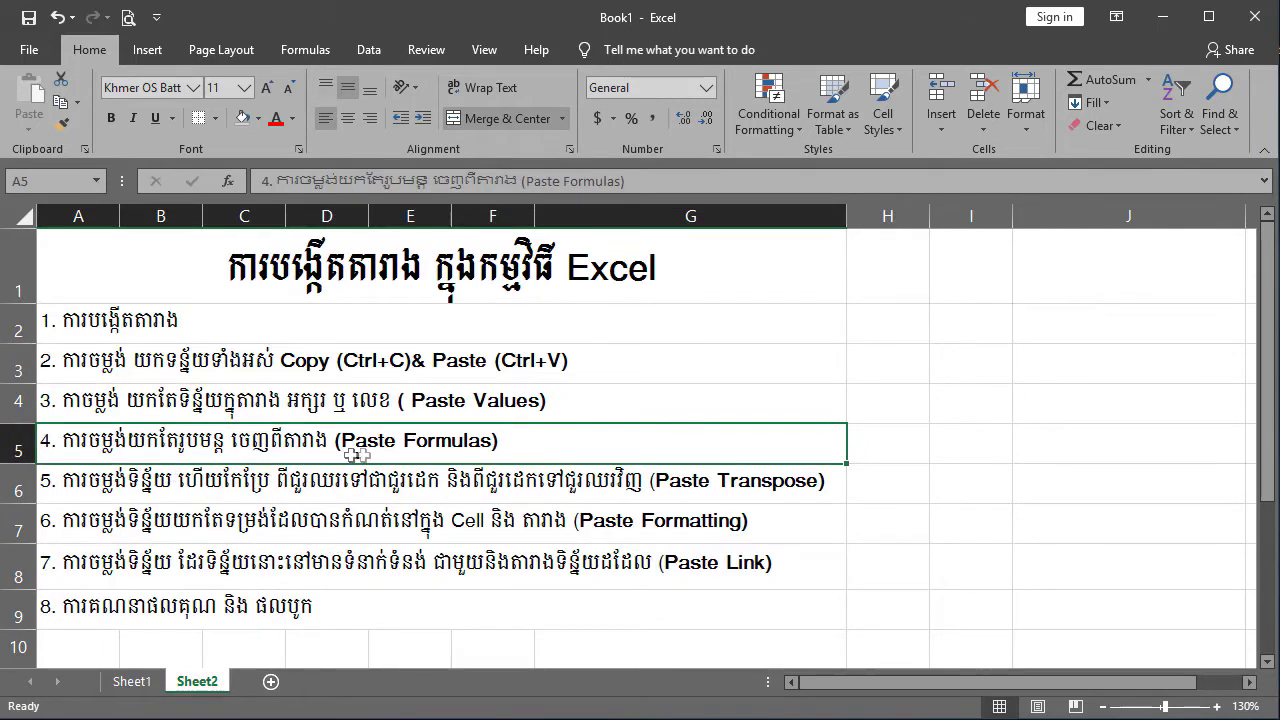
key("ctrl+c")
key("ctrl+Page_Up")
left_click(87, 243)
key("ctrl+v")
Inspect the total formulas in G12 to G15 and the price in F12.
left_click(789, 468)
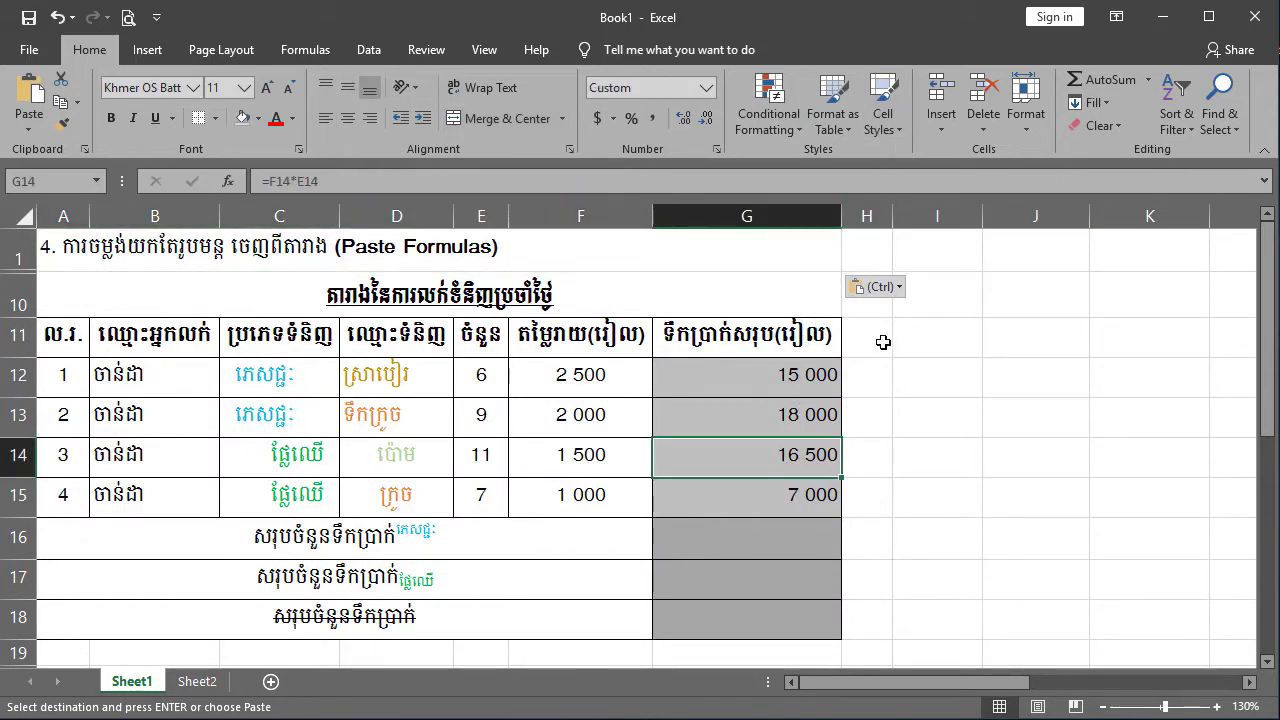
left_click(787, 376)
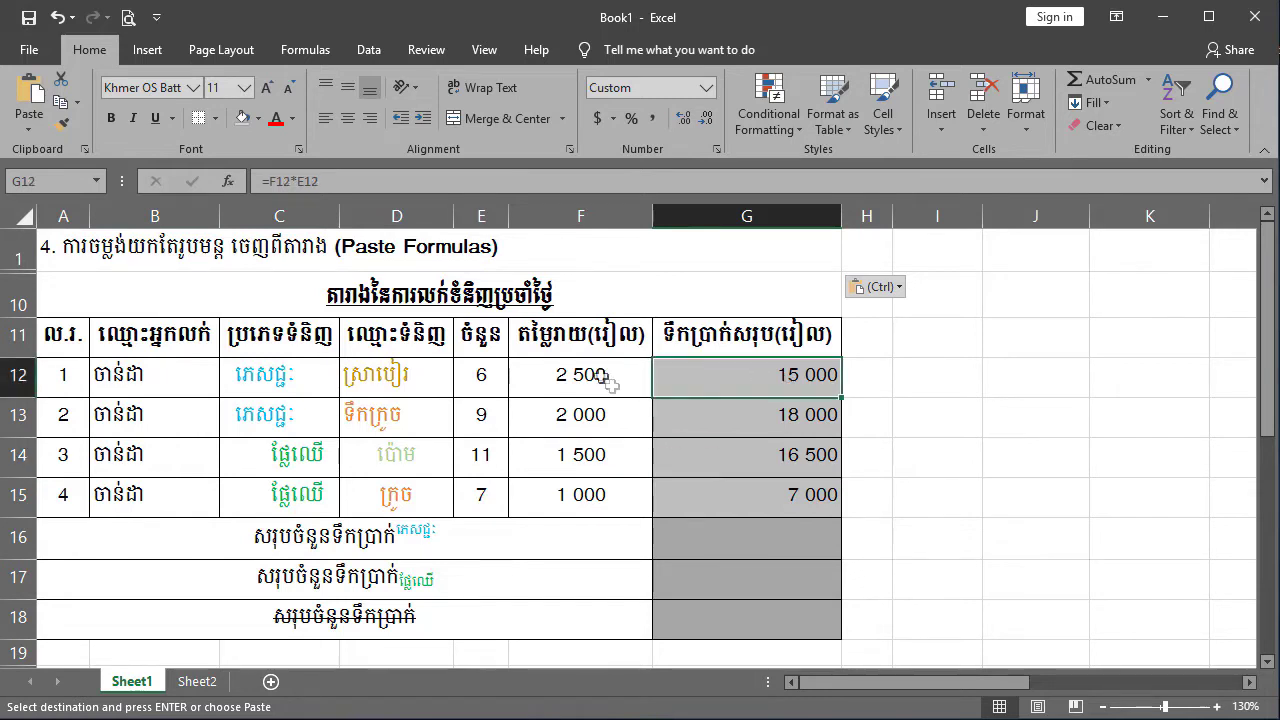
left_click(608, 385)
key("Left")
key("Left")
key("Right")
key("Right")
key("Right")
key("Down")
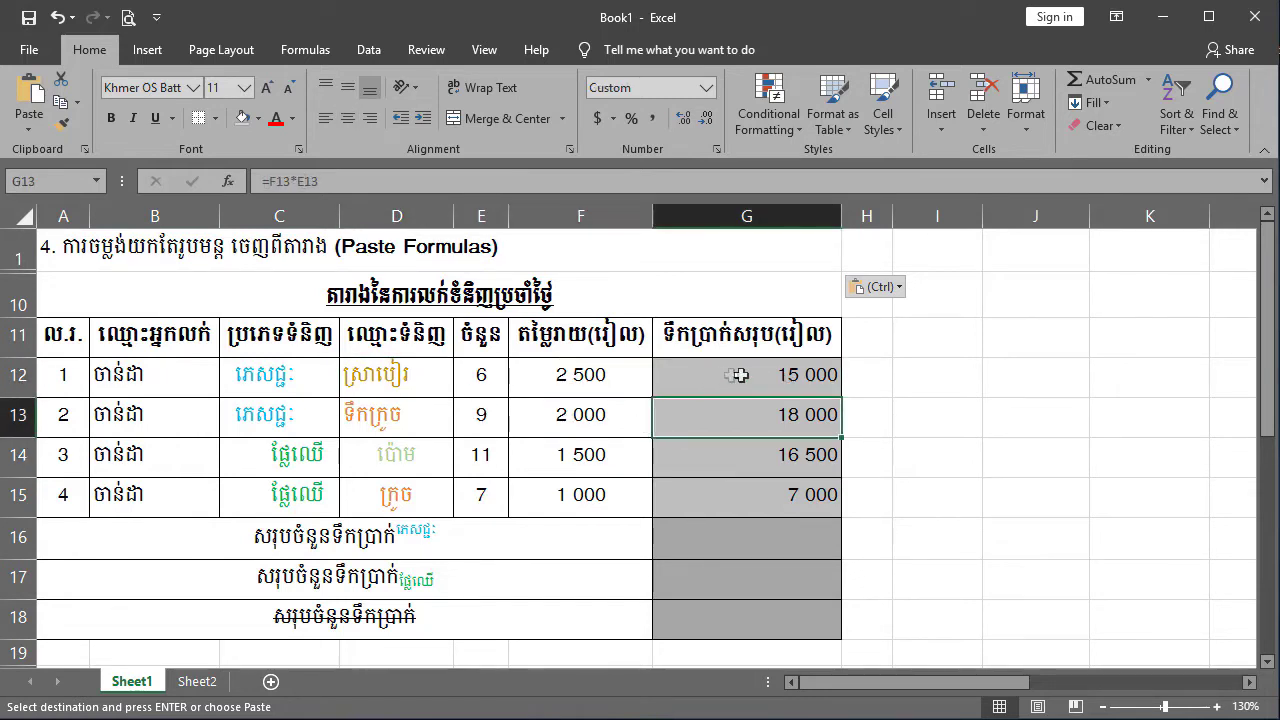
left_click(758, 380)
key("Down")
key("Down")
key("Down")
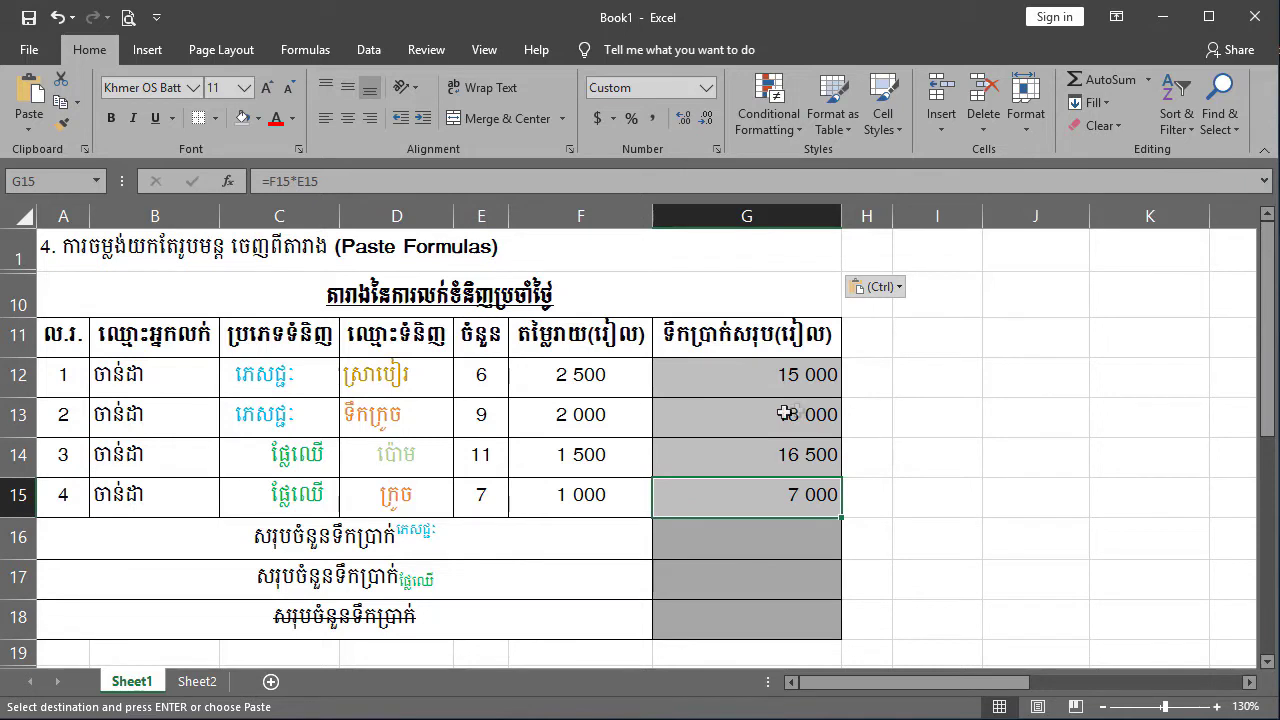
Copy the G12:G15 total formulas, ready to paste at K12.
left_click_drag(780, 378, 780, 503)
key("ctrl+v")
left_click(754, 381)
left_click_drag(754, 381, 760, 495)
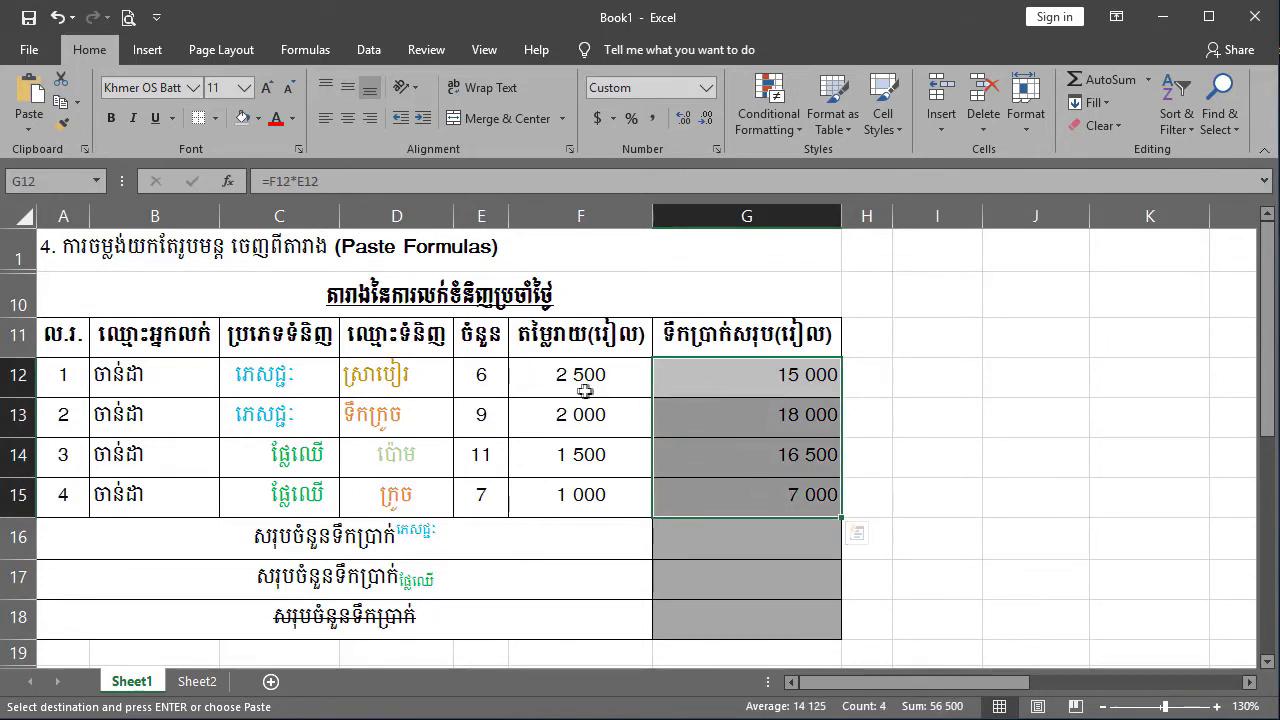
right_click(756, 370)
left_click(756, 335)
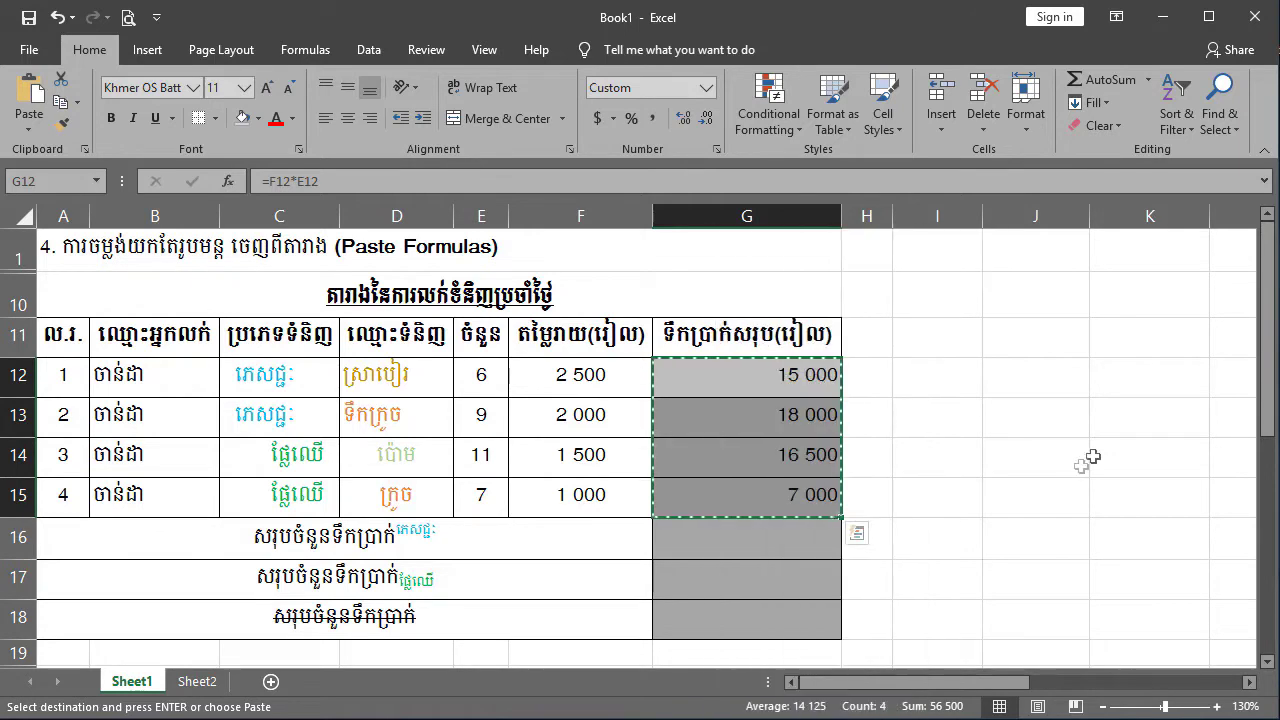
left_click(1125, 372)
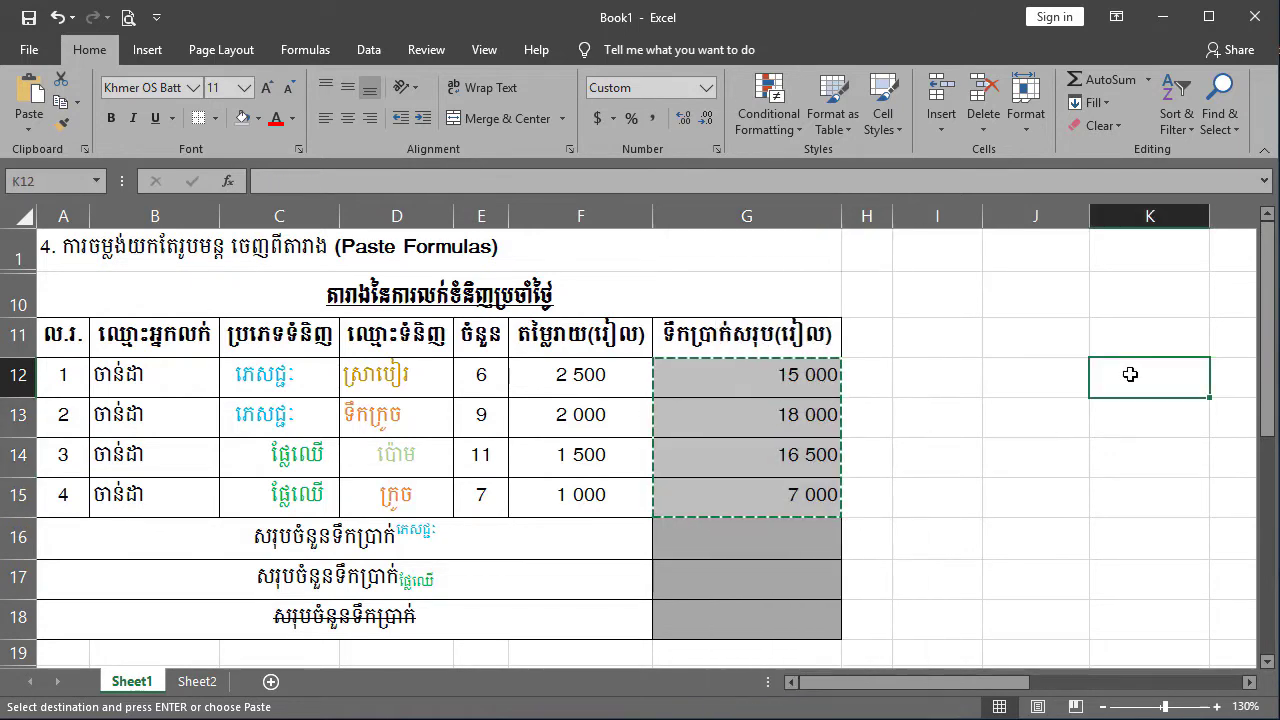
right_click(1130, 373)
Paste only the formulas into K12:K15 and centre the results.
left_click(1232, 387)
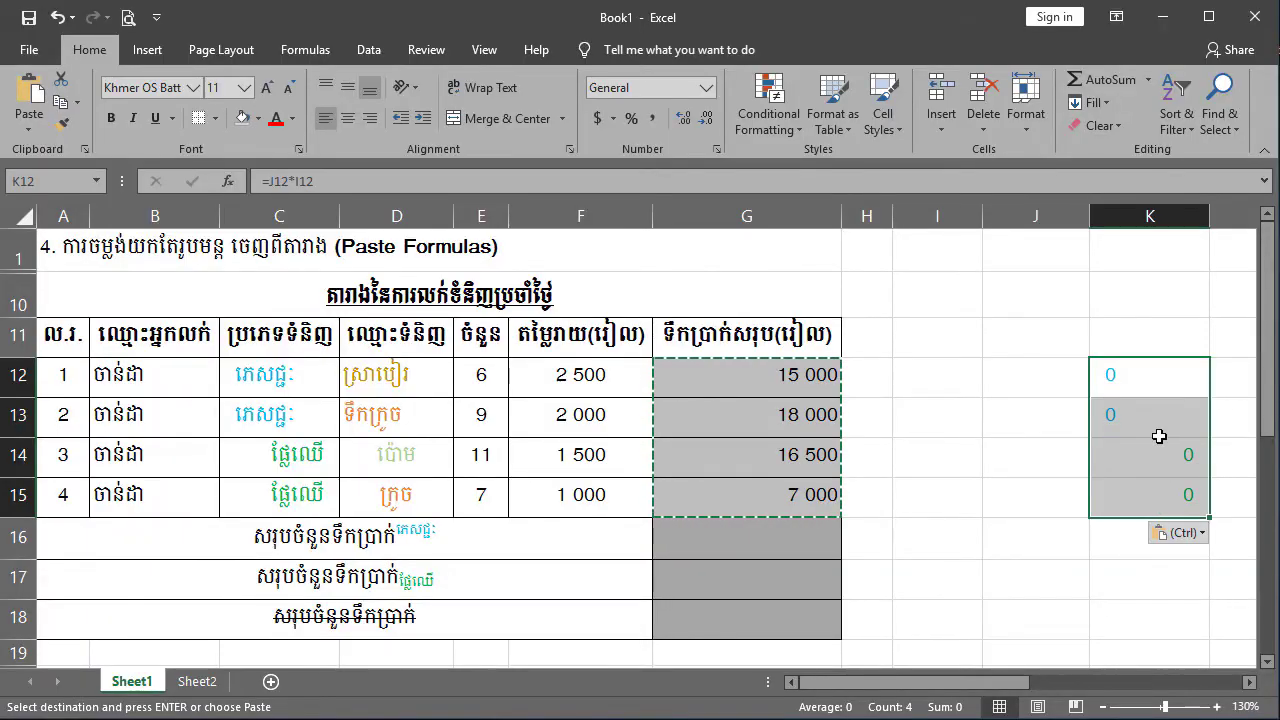
left_click(1159, 436)
left_click_drag(1157, 372, 1160, 494)
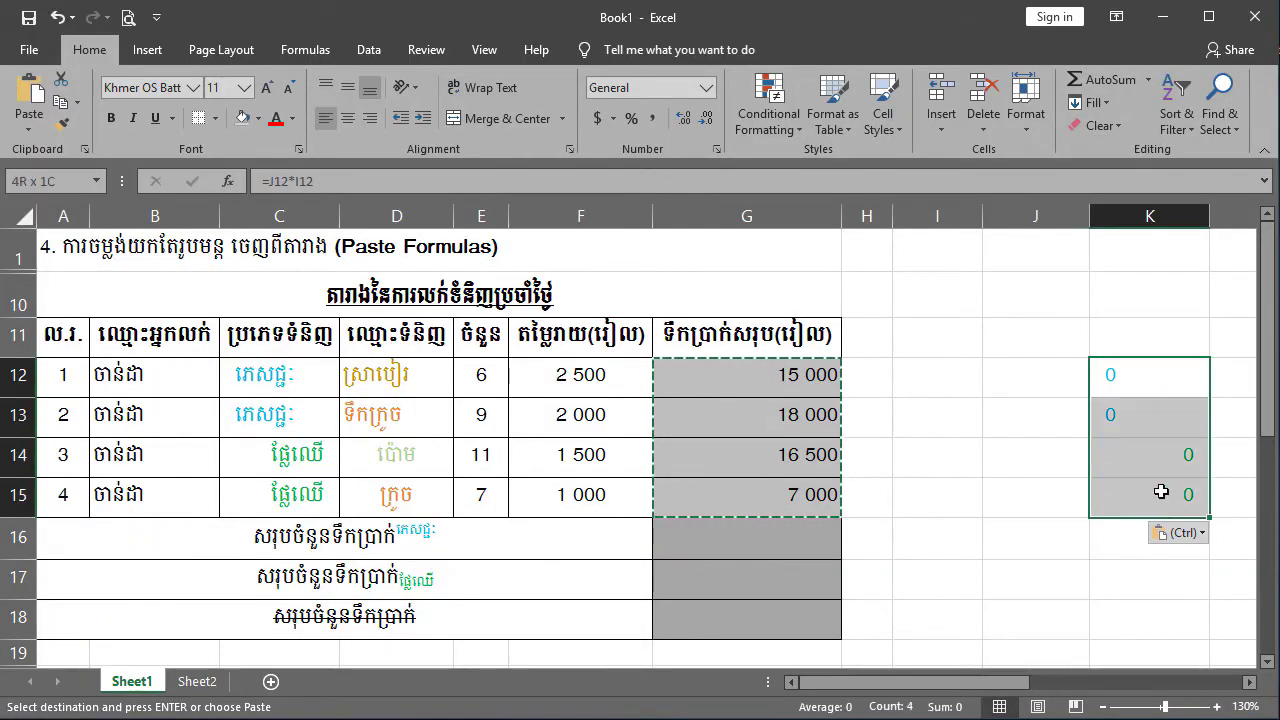
left_click(370, 118)
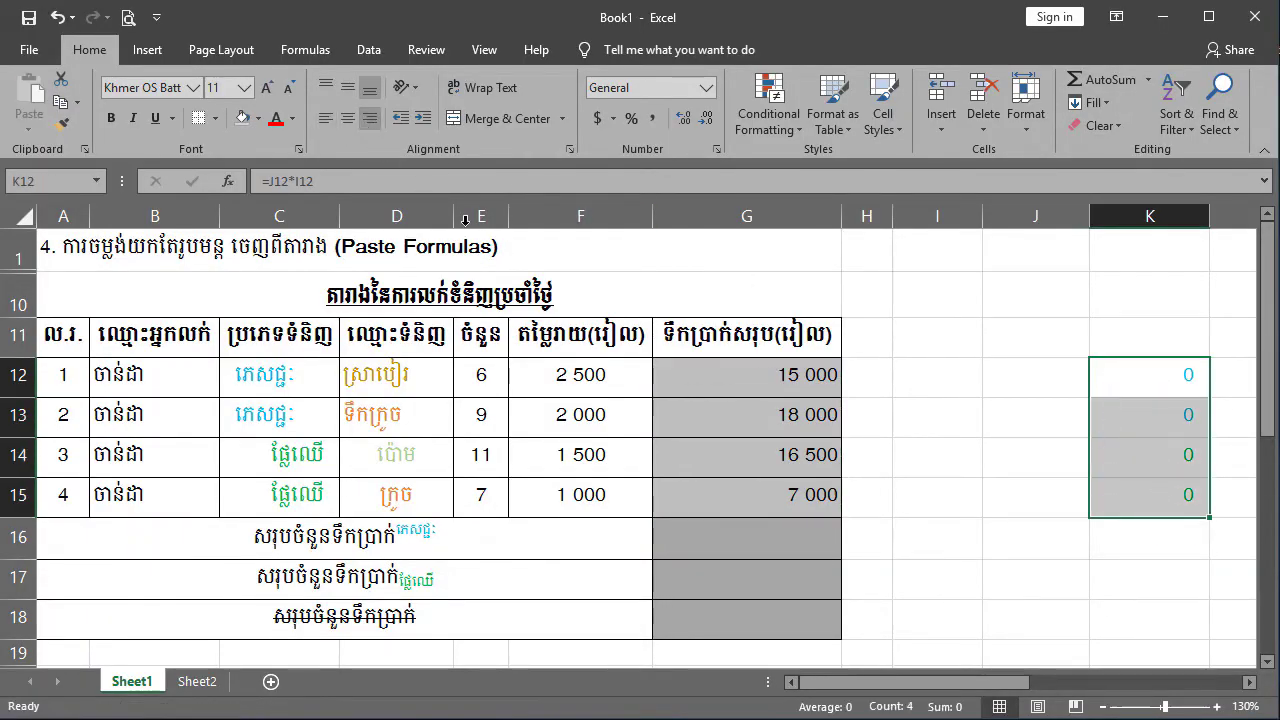
left_click(348, 118)
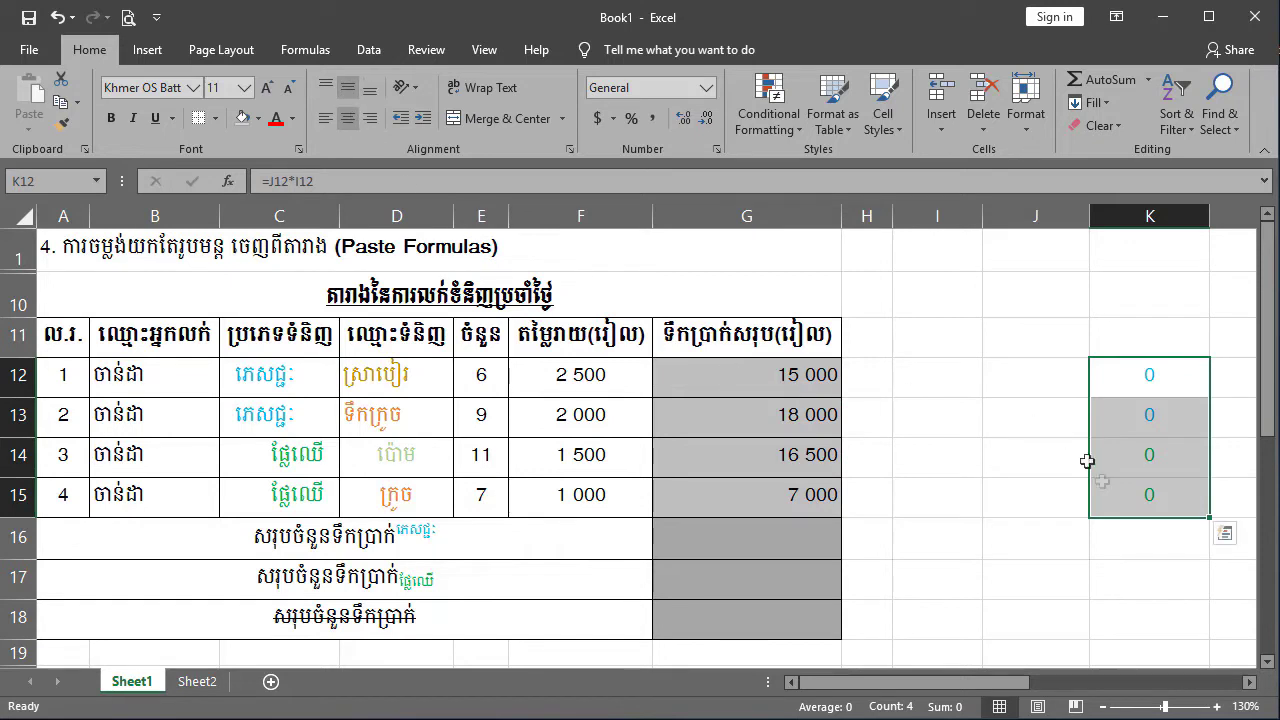
Check the pasted K12:K15 formulas against the original G12 formula.
left_click(1135, 496)
left_click(1160, 411)
left_click(1145, 373)
left_click(1158, 428)
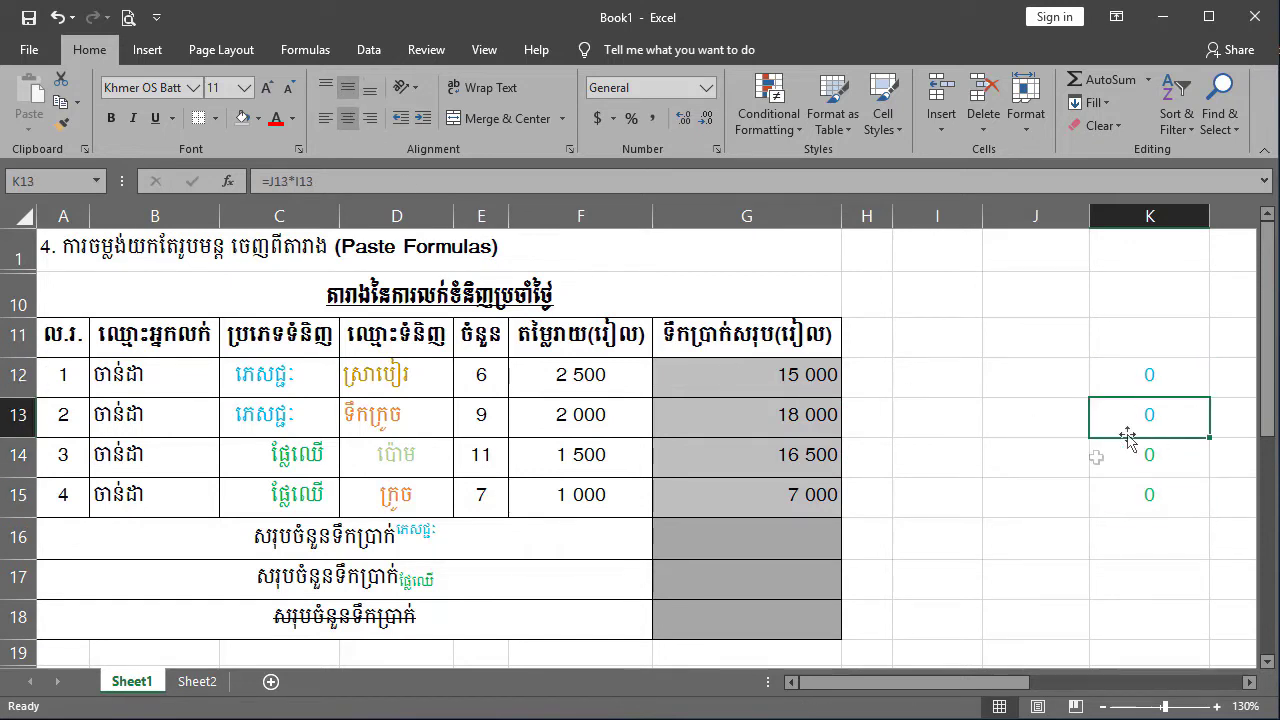
left_click(776, 385)
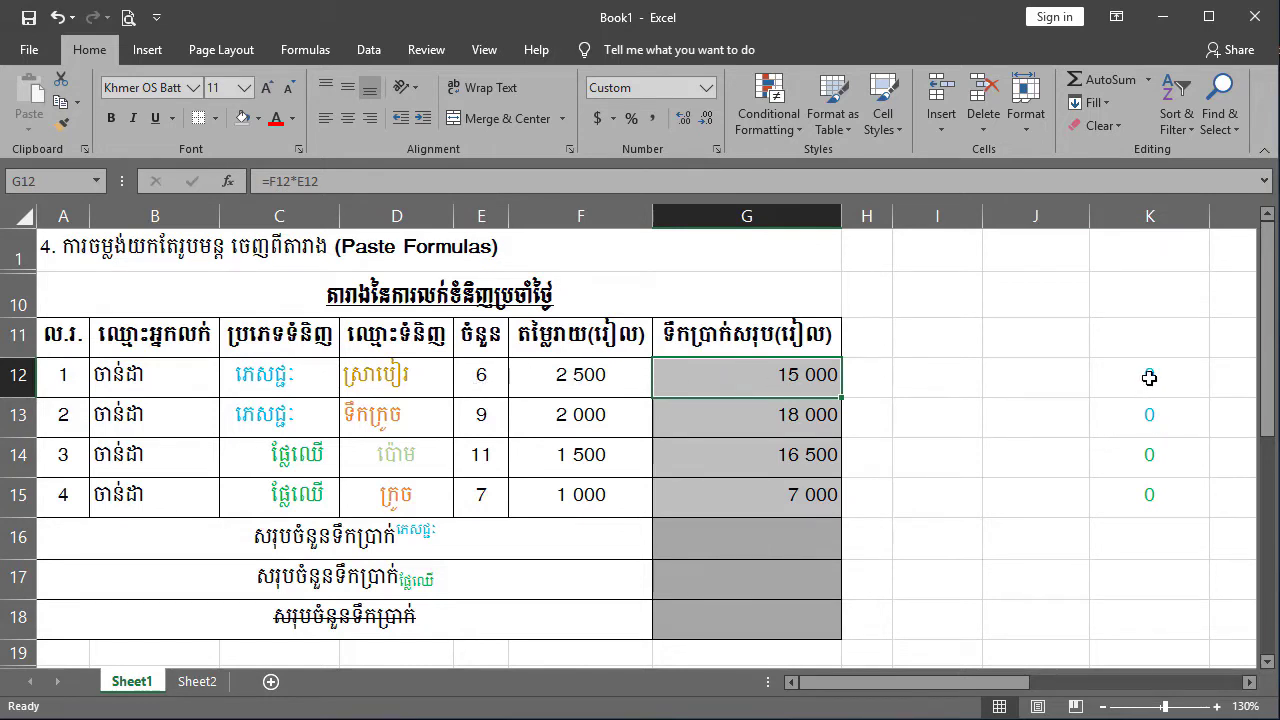
left_click_drag(1148, 385, 1152, 497)
Enter 5 in I12 and J12 so K12 shows 25, then select Sheet2's Paste Transpose line.
left_click(1037, 376)
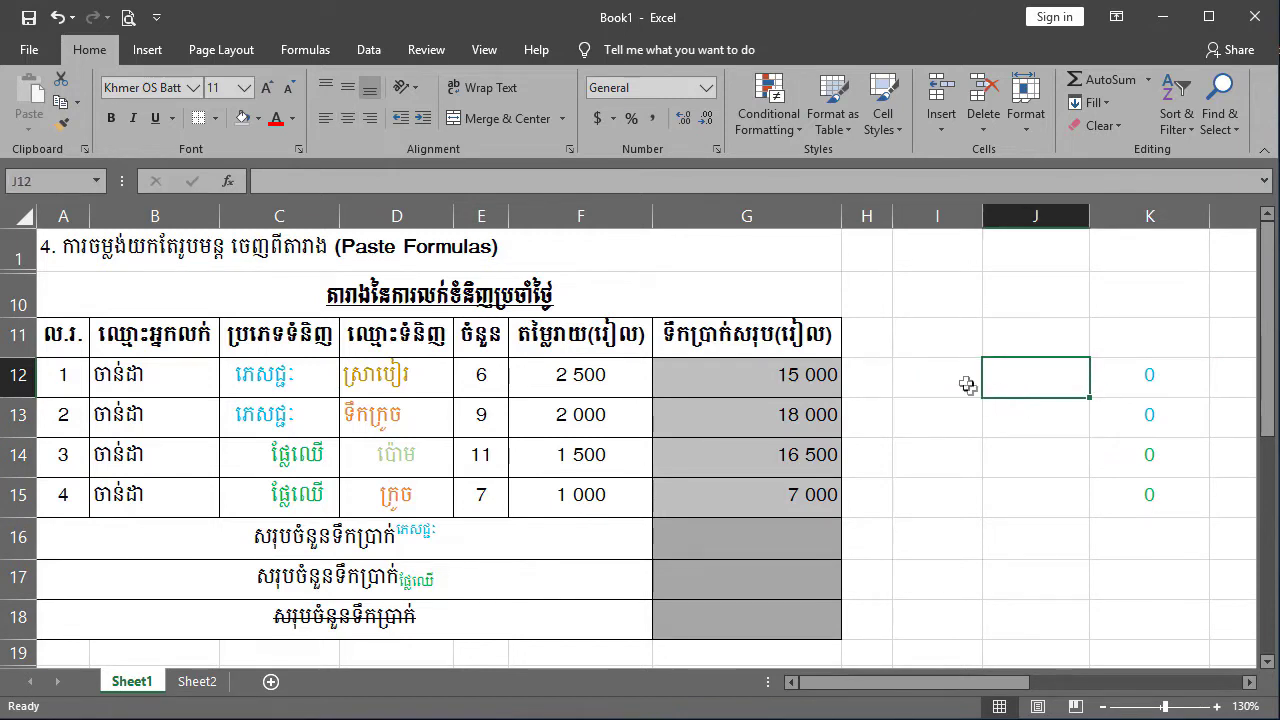
left_click(961, 381)
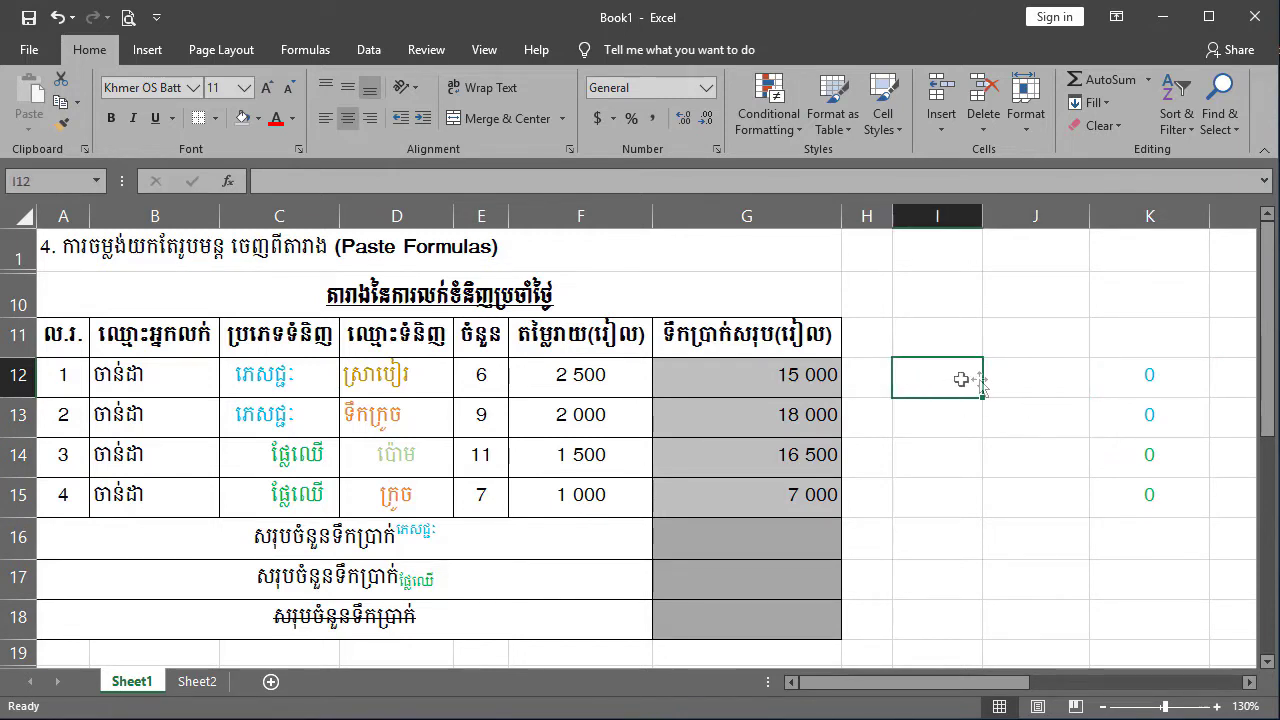
left_click_drag(975, 380, 1155, 506)
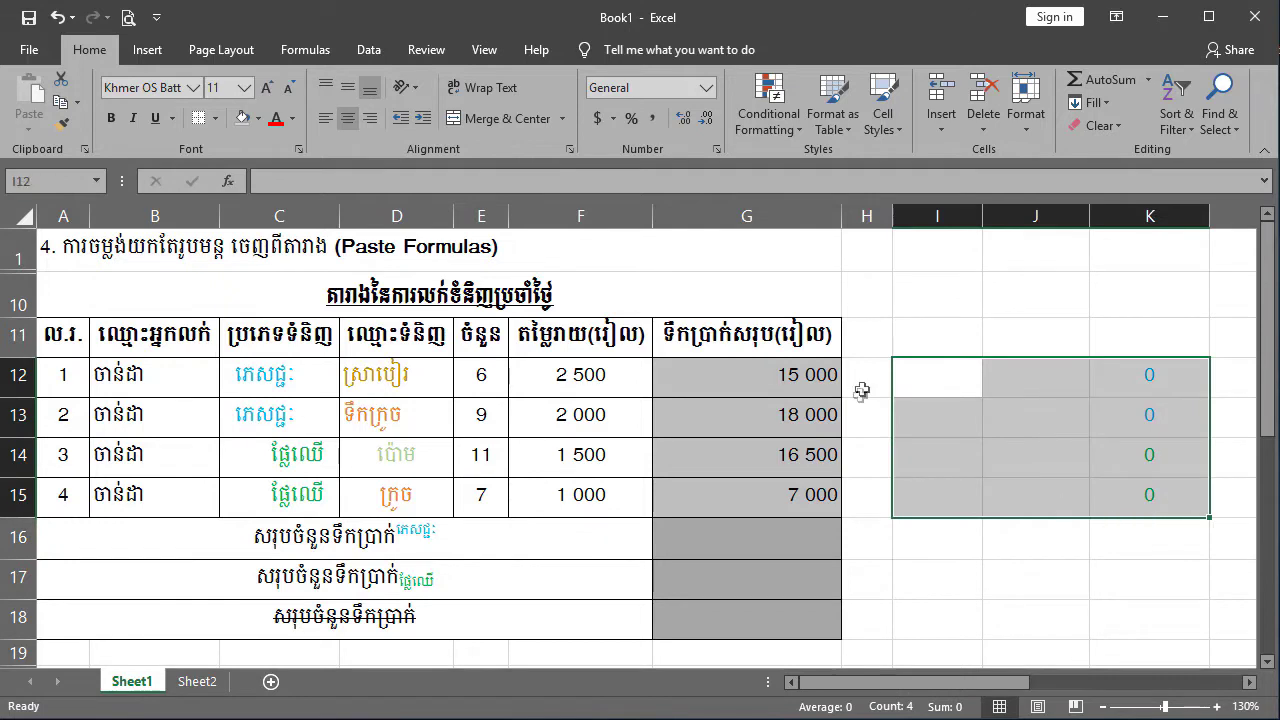
left_click(950, 371)
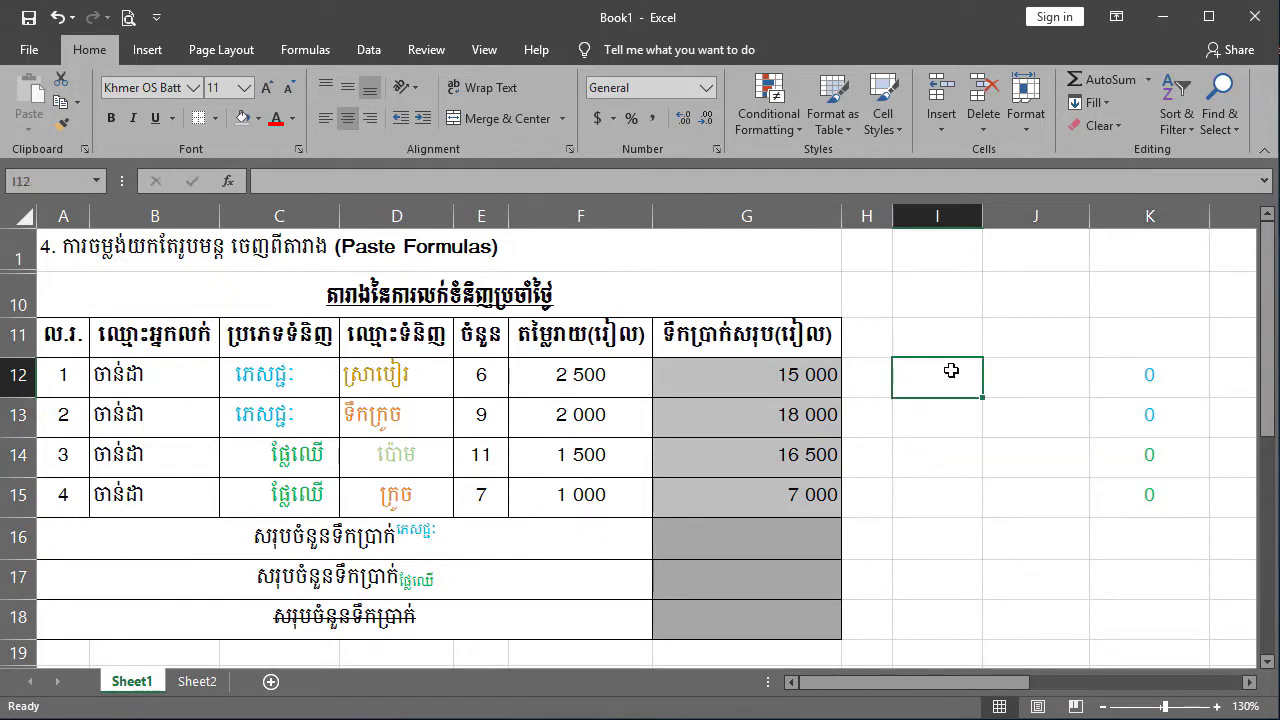
type("5")
left_click(1016, 379)
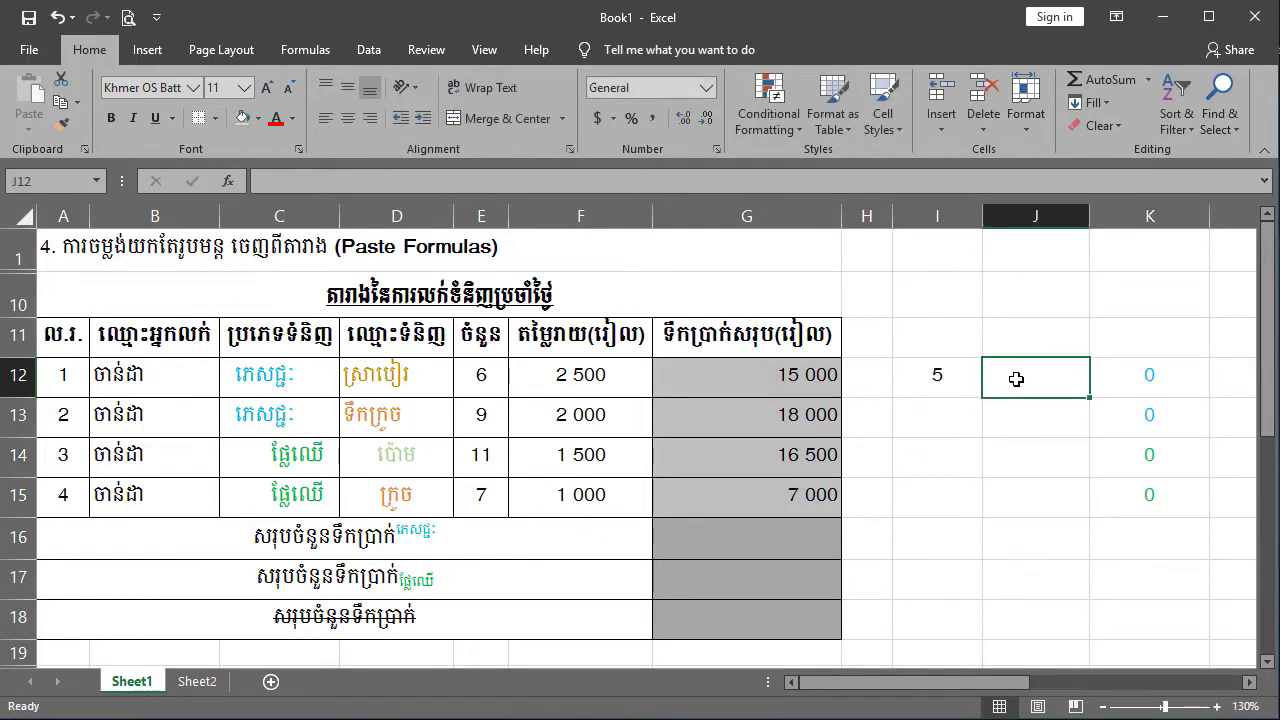
type("5")
left_click(1030, 432)
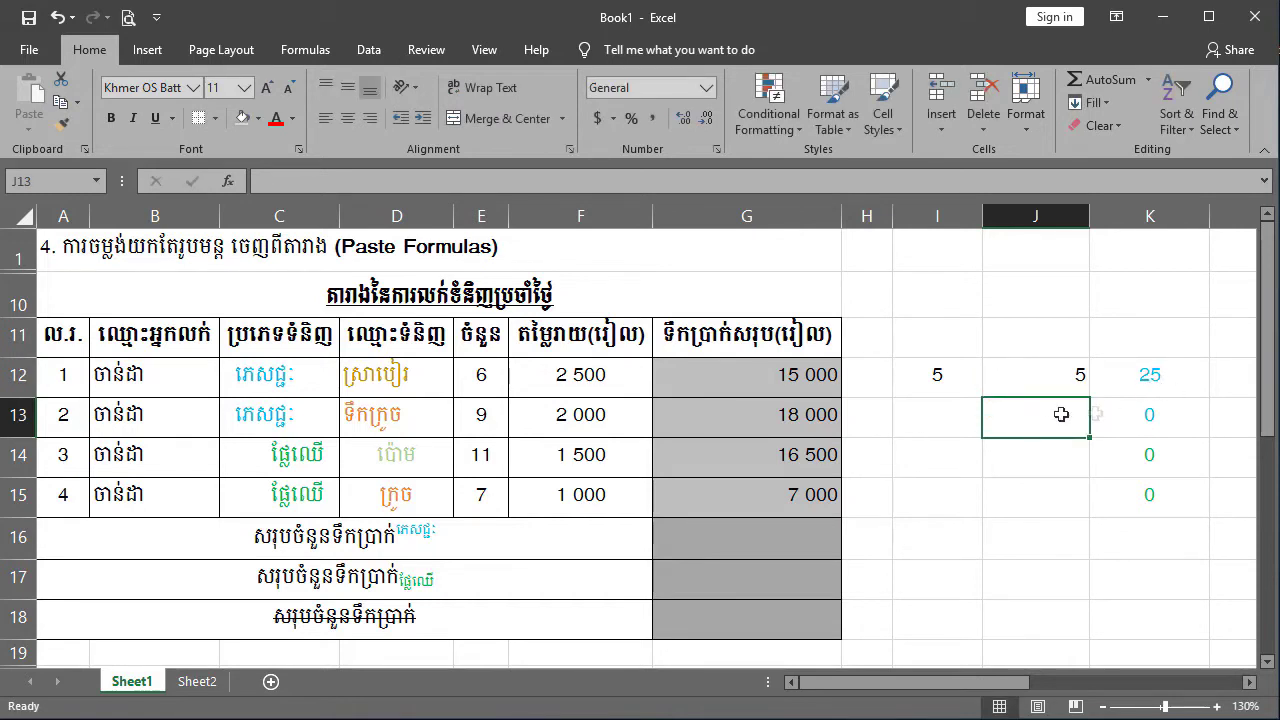
left_click(1145, 377)
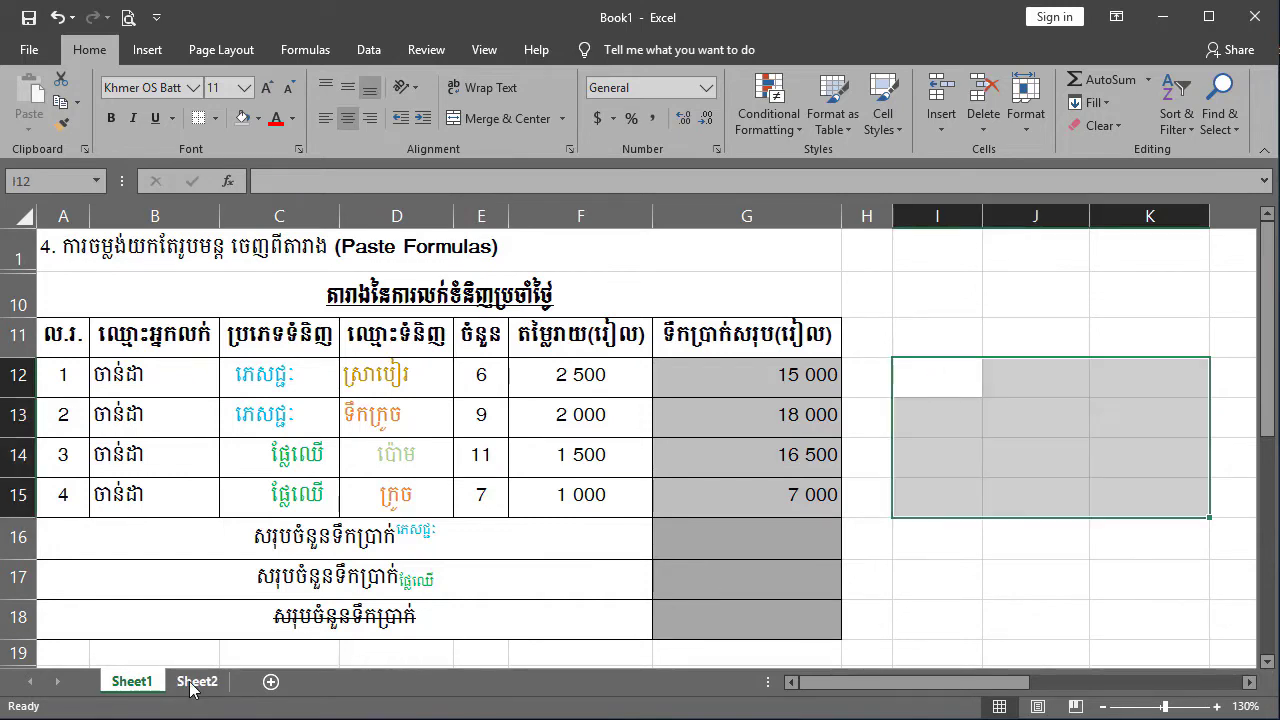
left_click(197, 681)
left_click(62, 487)
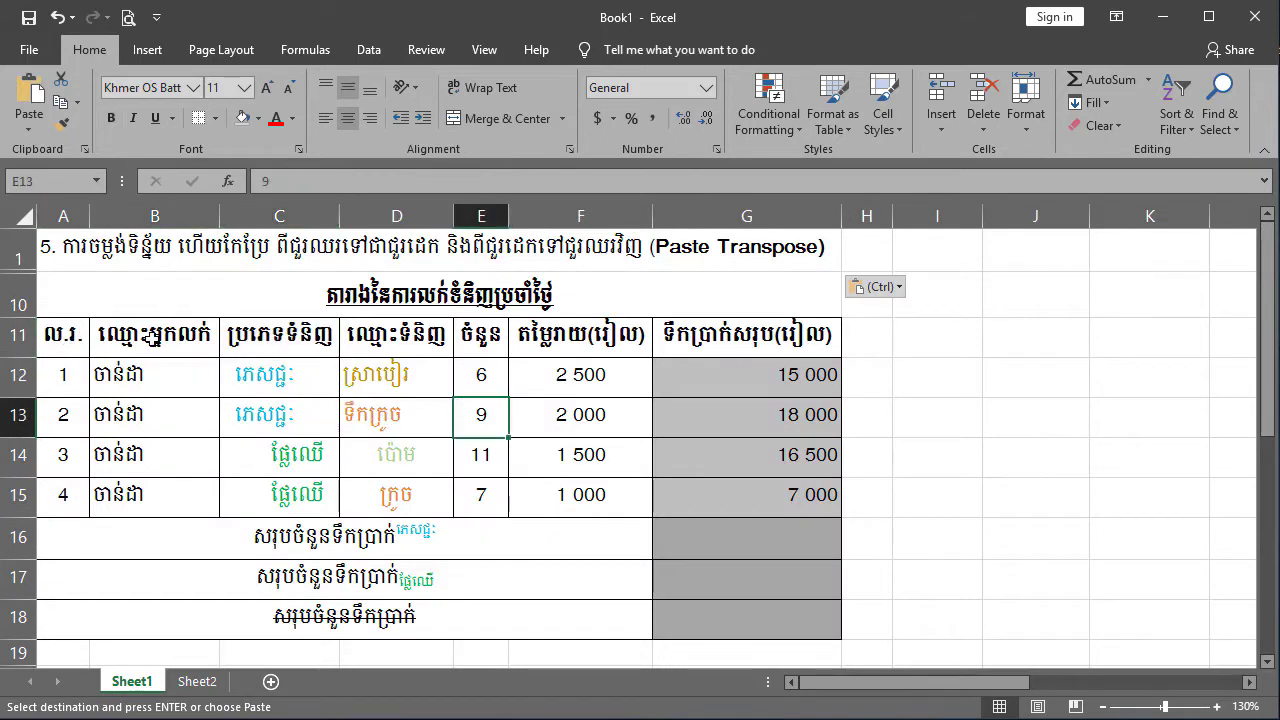
Copy B11:C12 and paste it transposed into I11:J12.
left_click_drag(148, 338, 258, 372)
left_click(258, 372)
left_click_drag(190, 338, 260, 376)
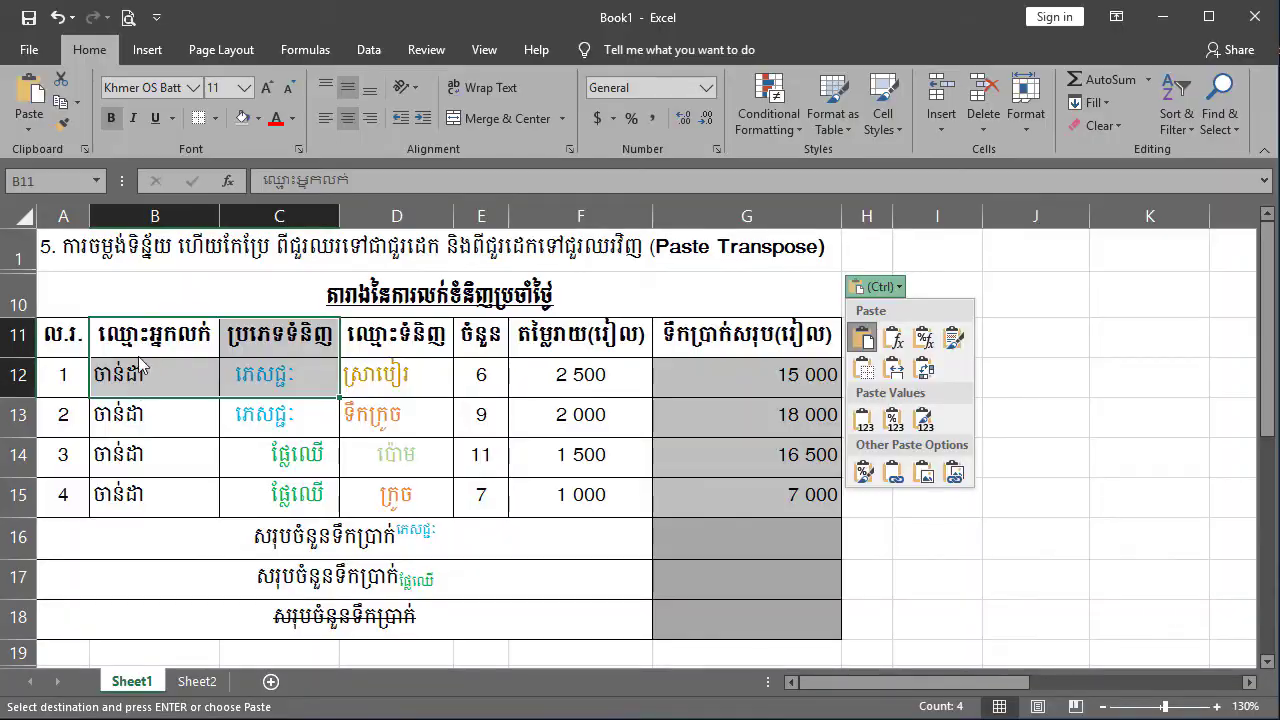
right_click(140, 370)
left_click(175, 338)
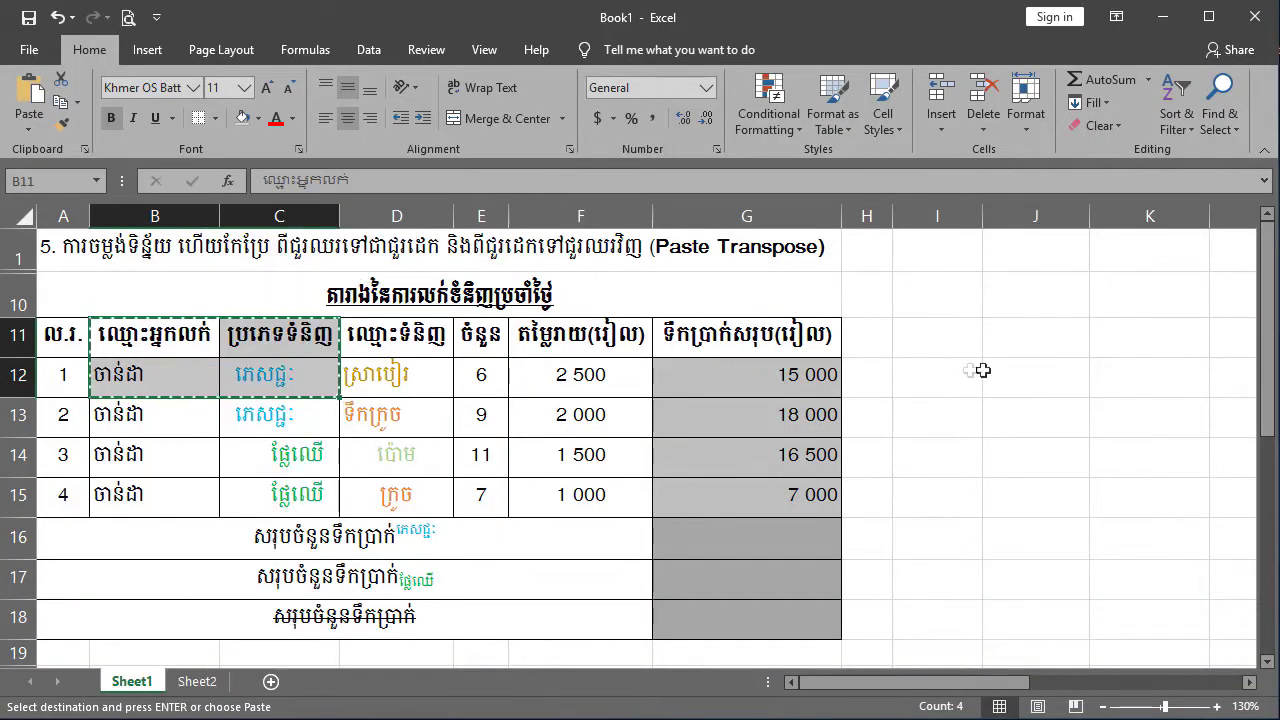
left_click(957, 346)
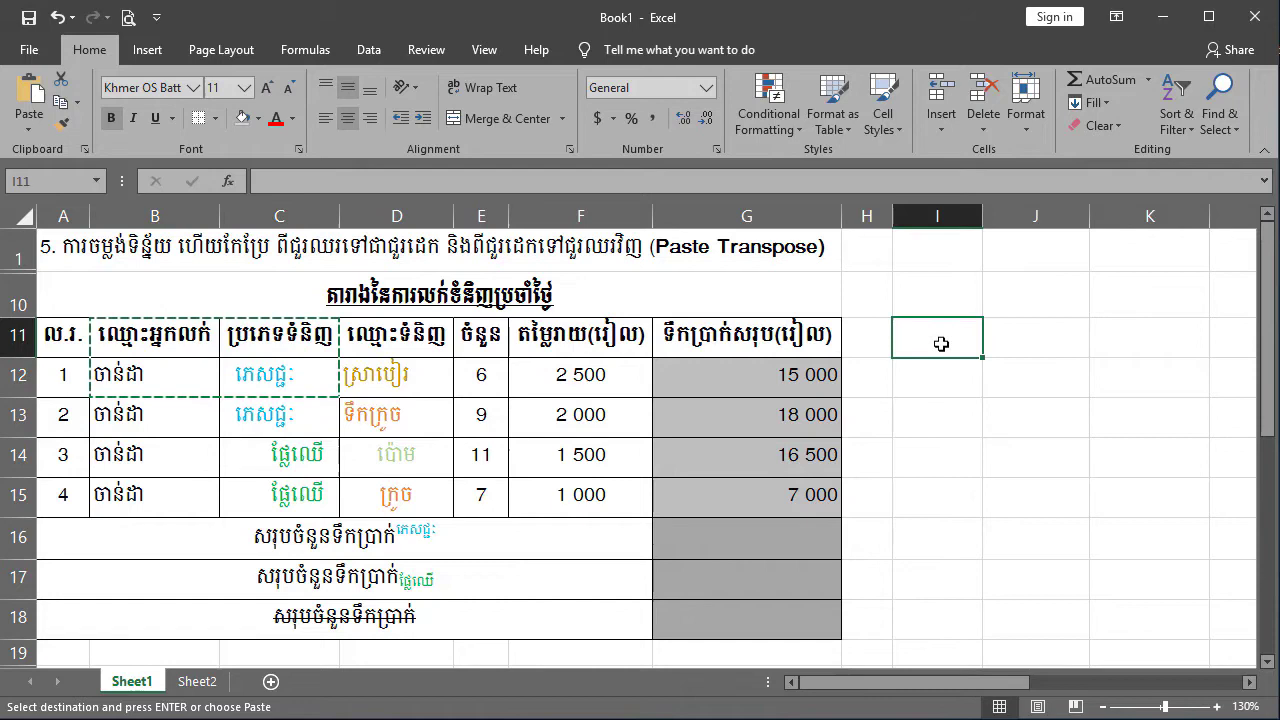
right_click(941, 345)
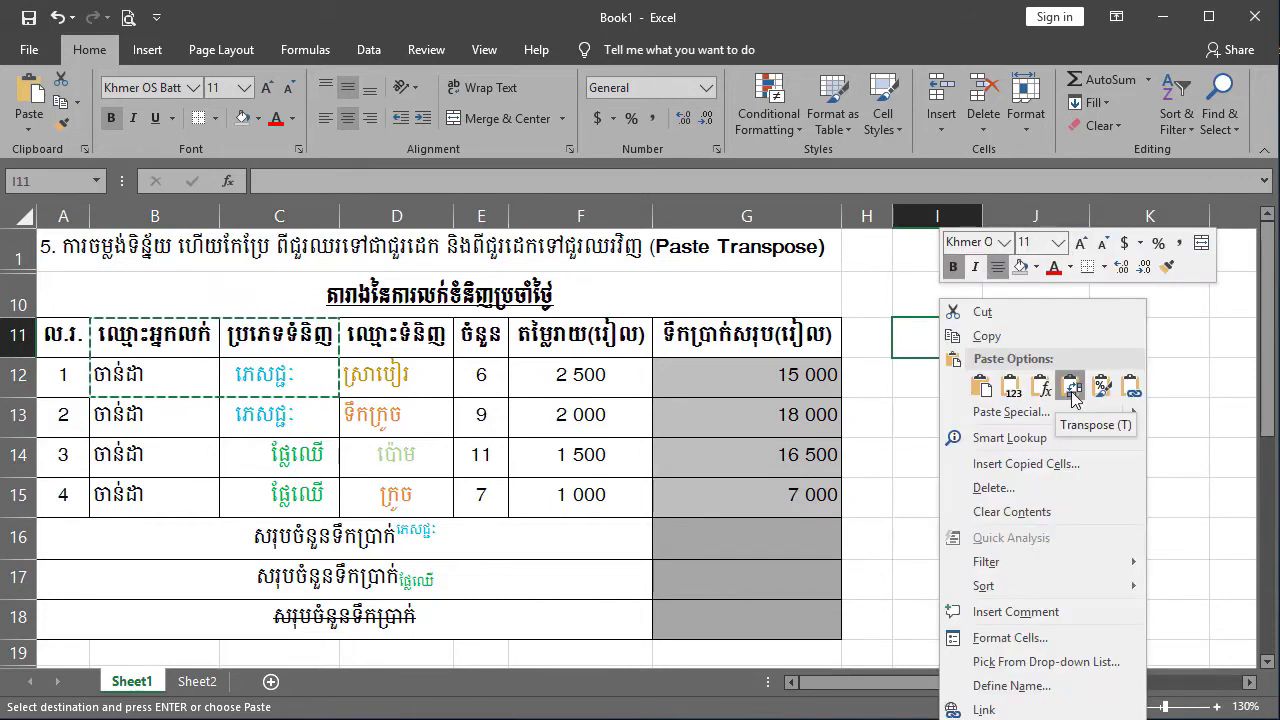
left_click(1073, 388)
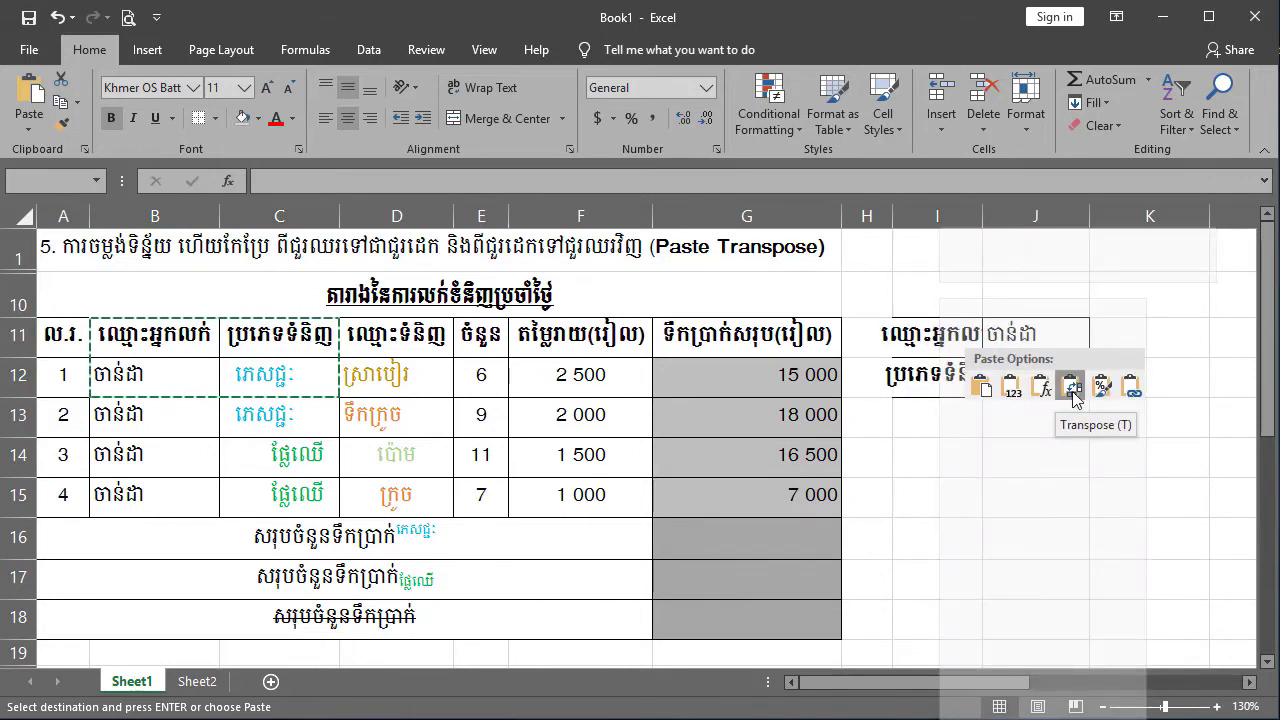
Autofit column I to its text and return to Sheet2.
left_click(1037, 452)
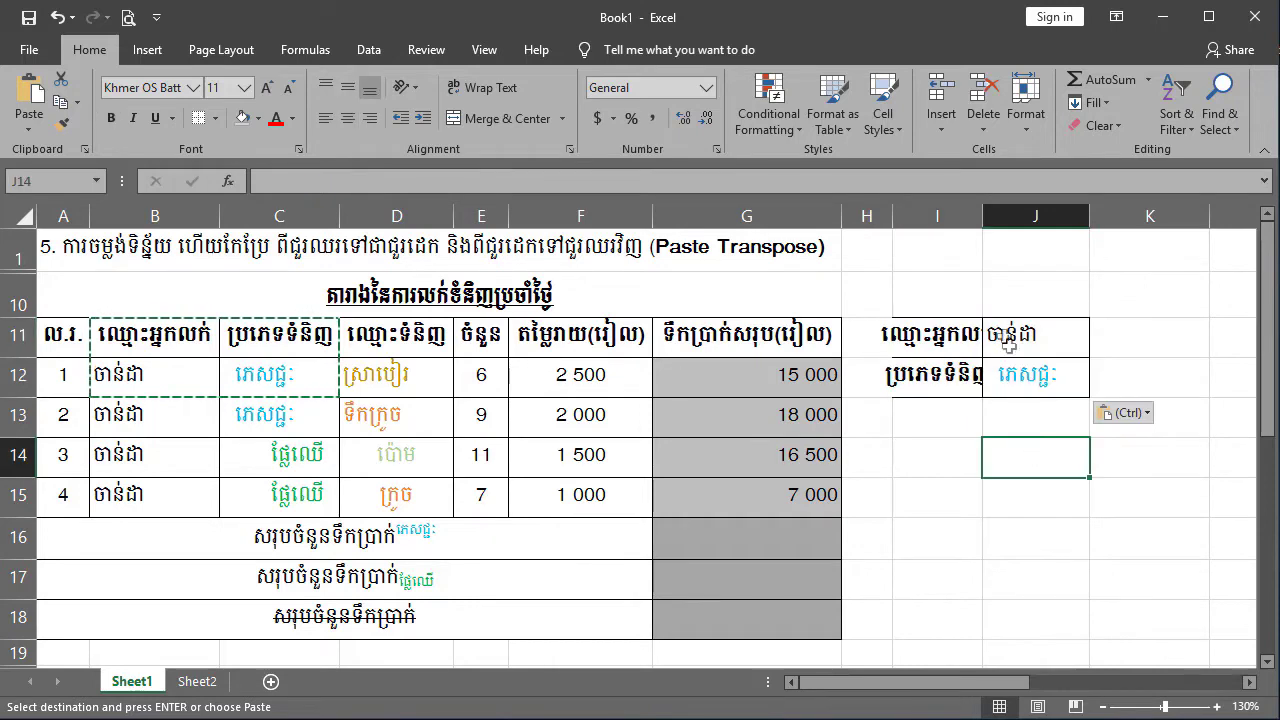
double_click(983, 216)
left_click(197, 681)
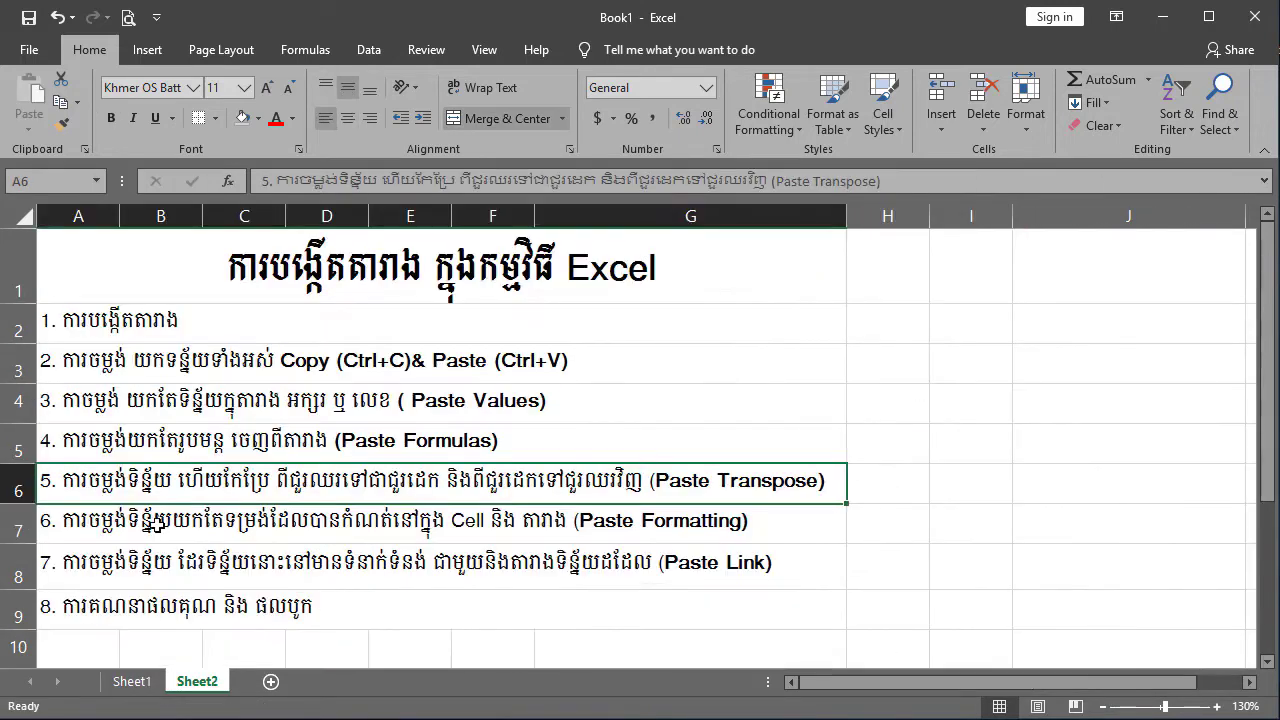
Copy Sheet2's 'Paste Formatting' line from A7 into Sheet1's title cell A1.
left_click(125, 521)
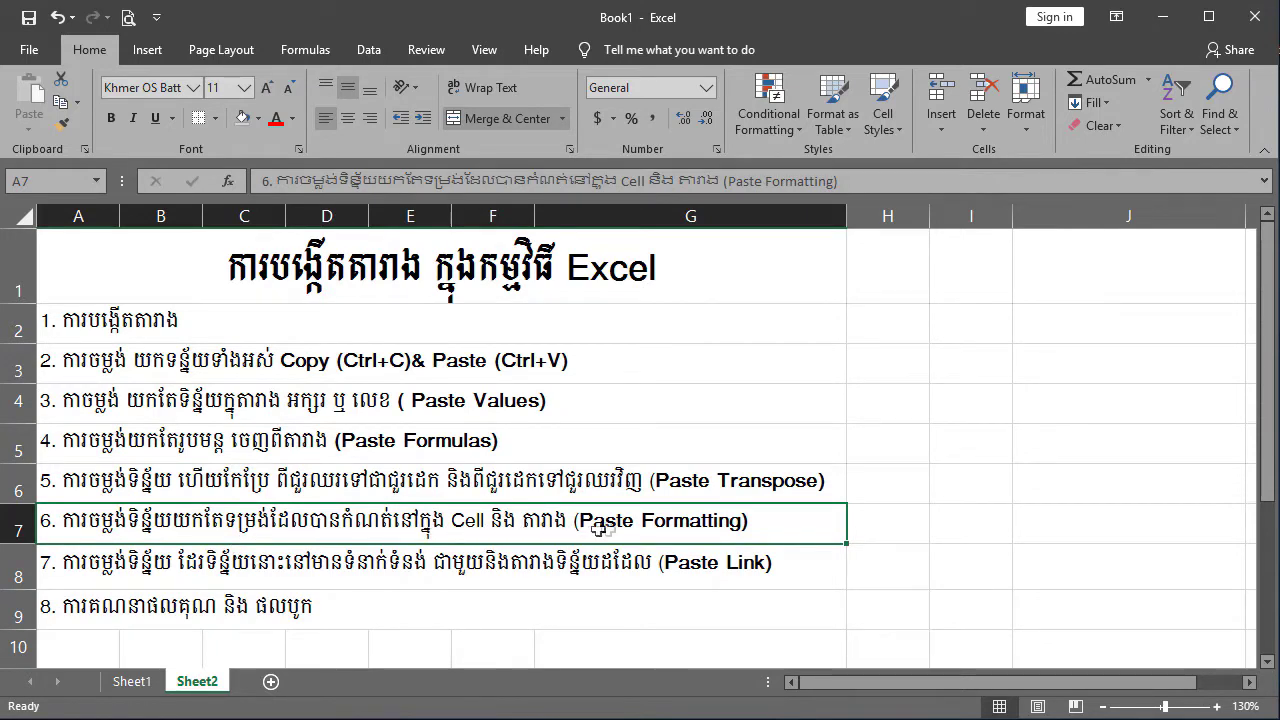
key("ctrl+c")
key("ctrl+Page_Up")
left_click(95, 250)
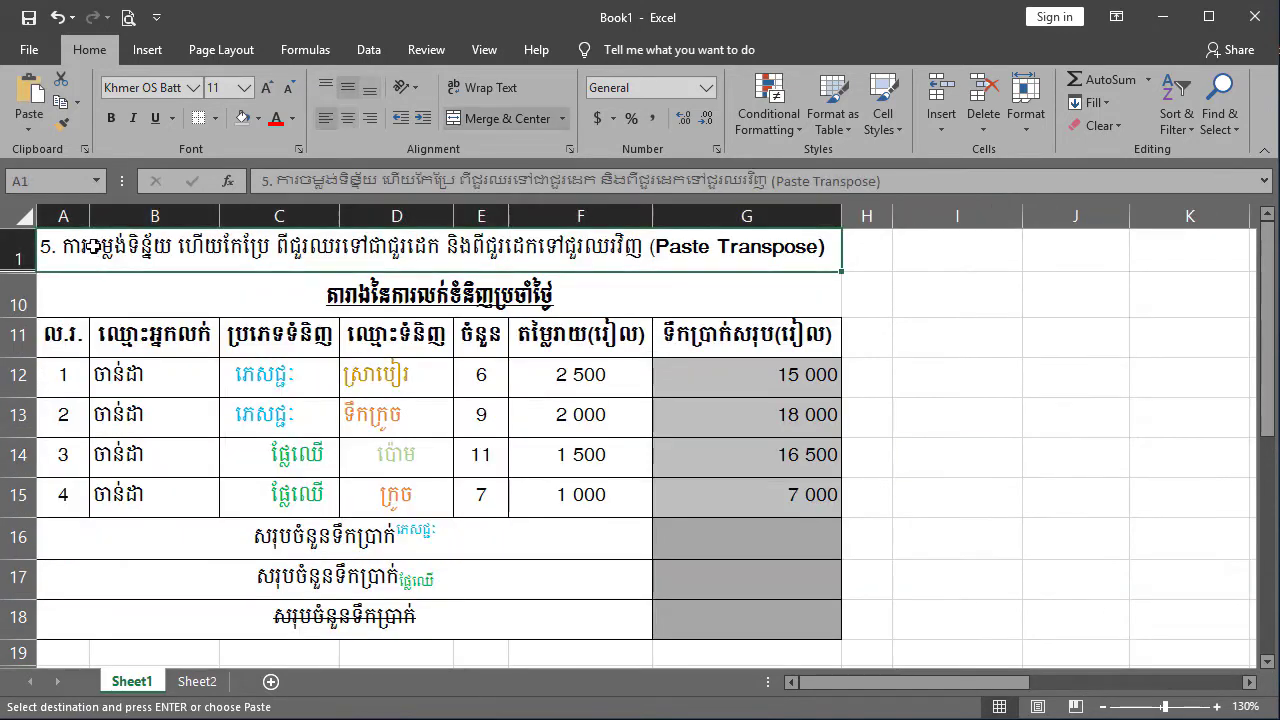
key("ctrl+v")
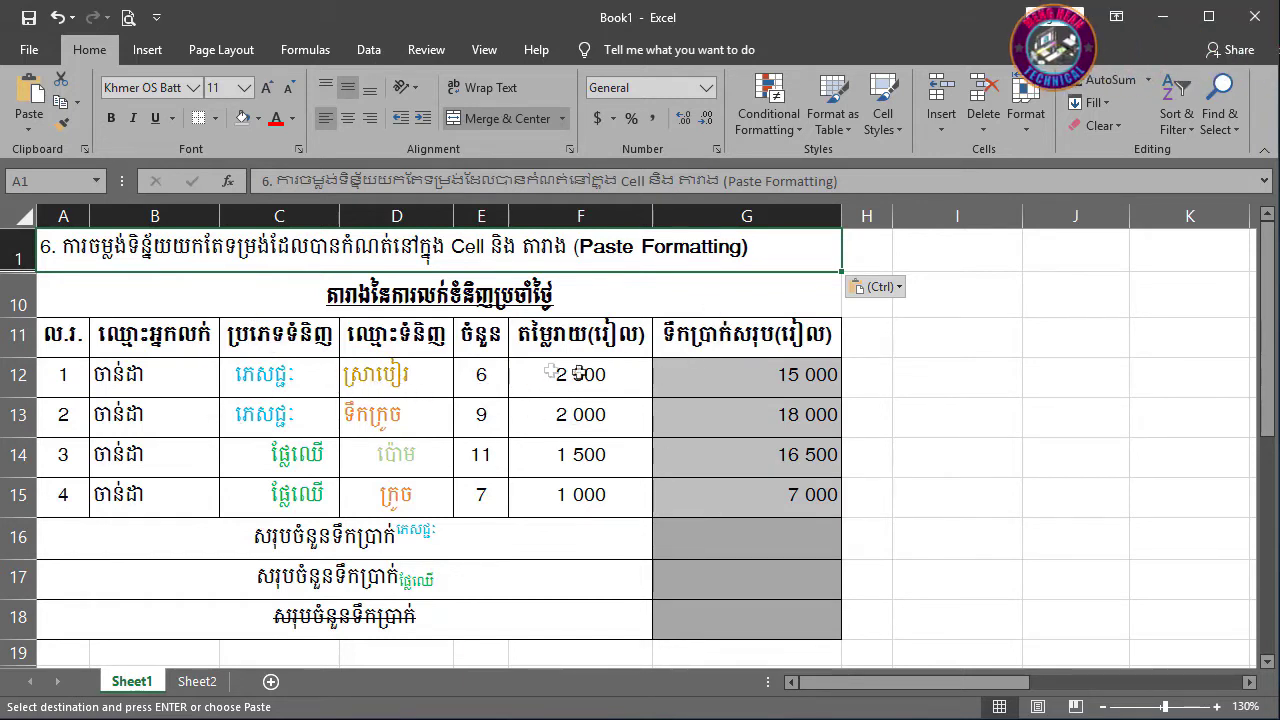
Copy B12:D15 and paste only its formatting into I11:K14, then inspect column I.
left_click(256, 378)
left_click_drag(150, 375, 400, 495)
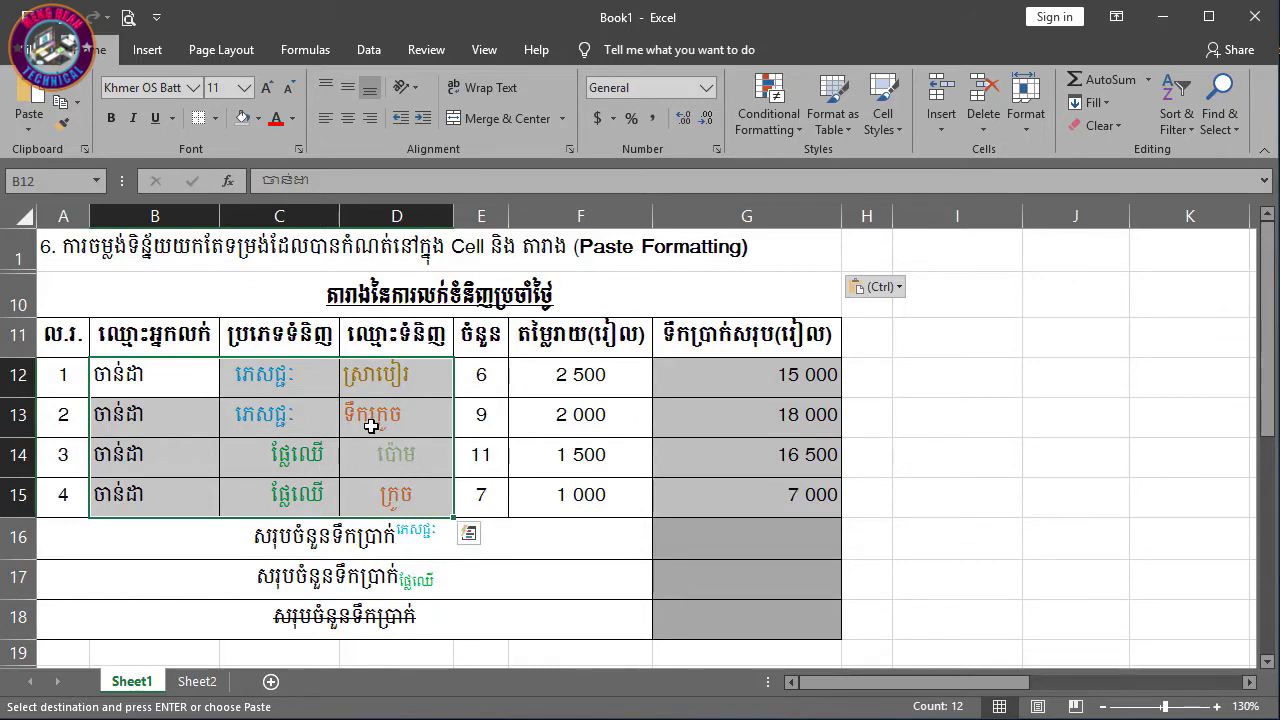
right_click(271, 392)
left_click(318, 338)
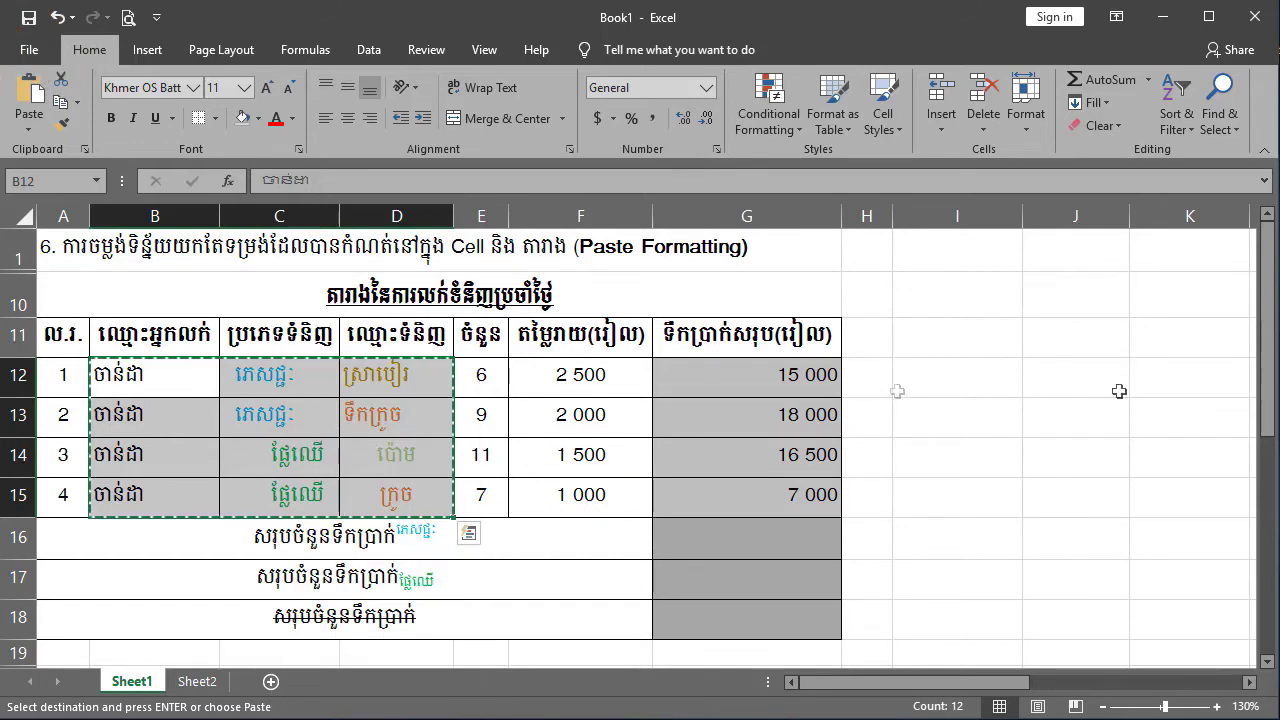
right_click(939, 337)
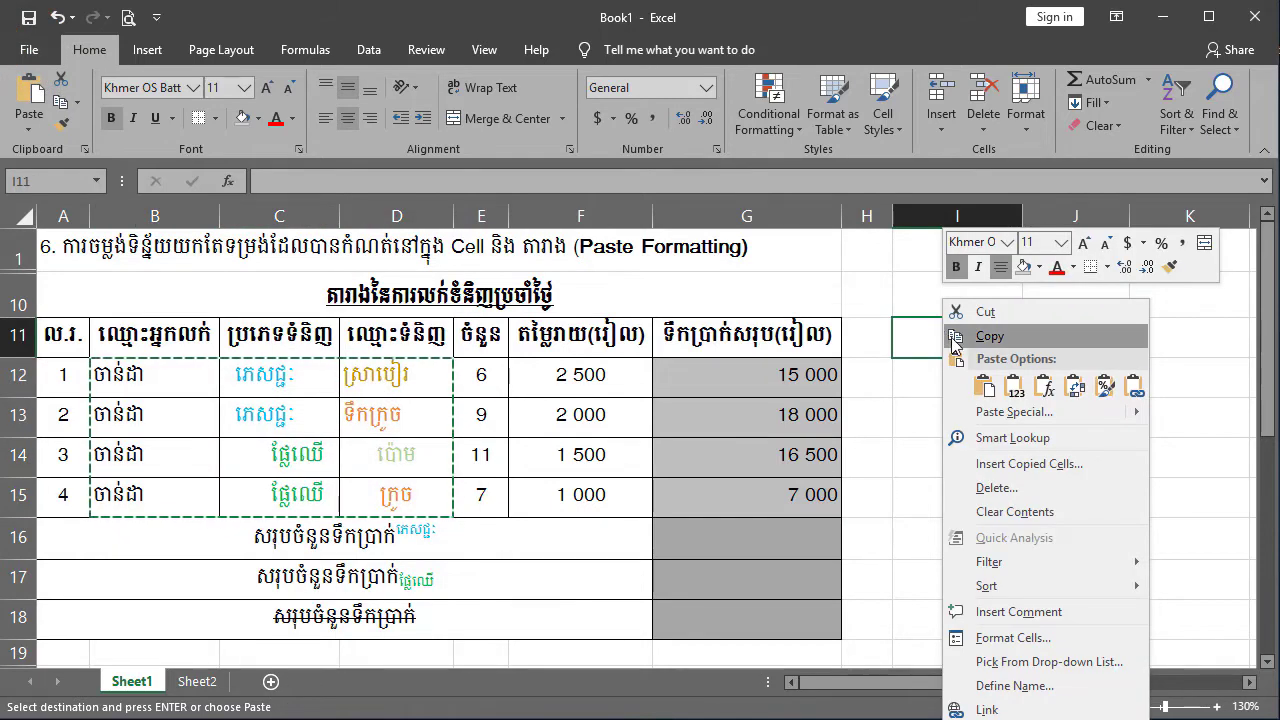
left_click(1103, 392)
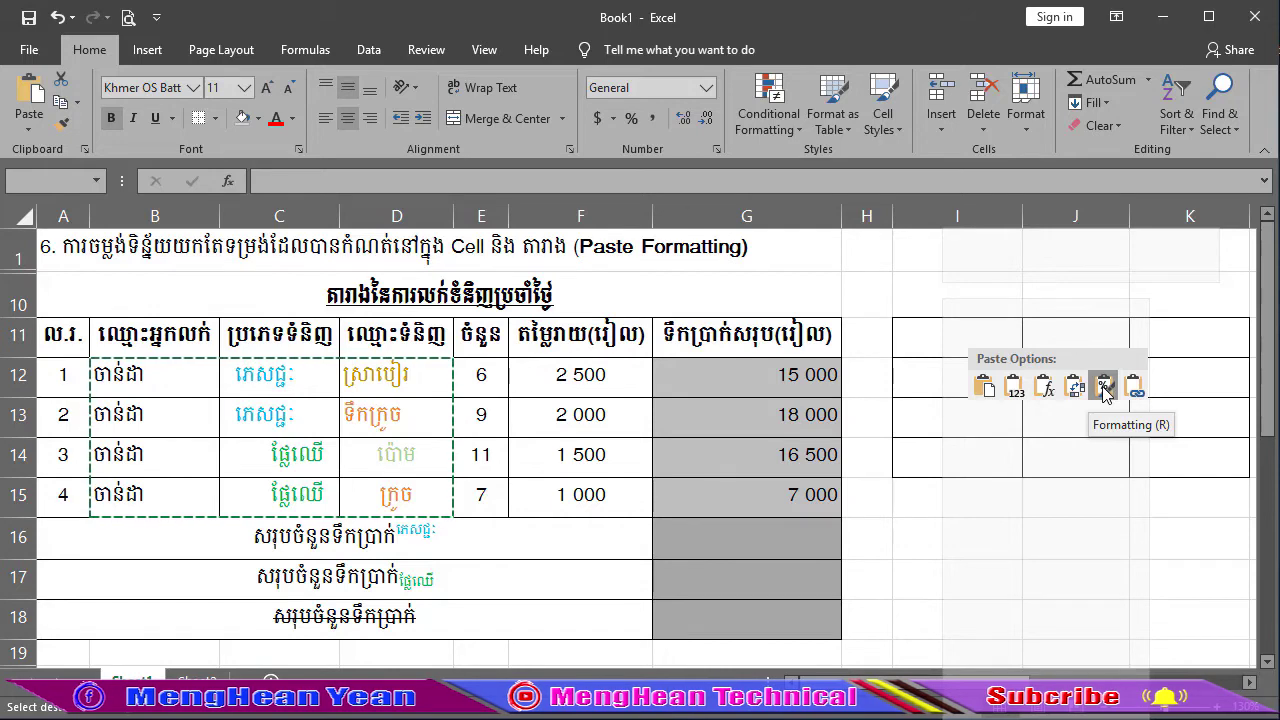
left_click(1103, 390)
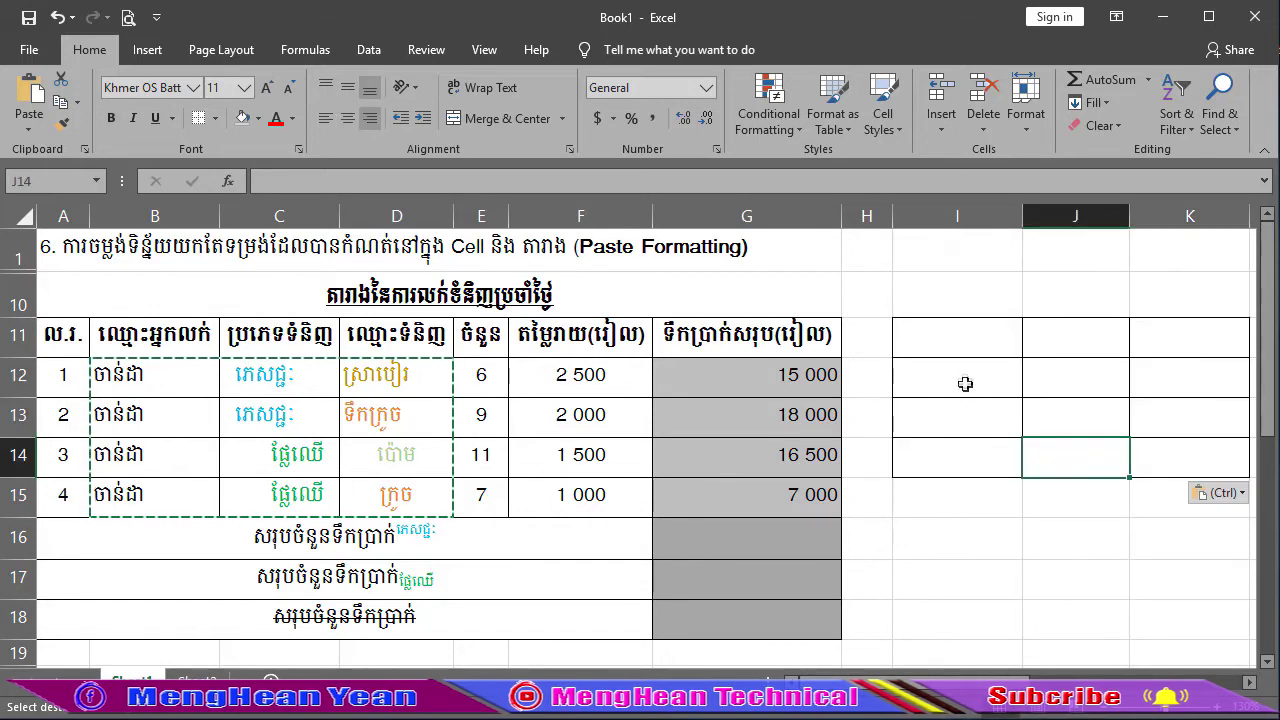
left_click_drag(963, 378, 958, 459)
left_click_drag(954, 336, 949, 445)
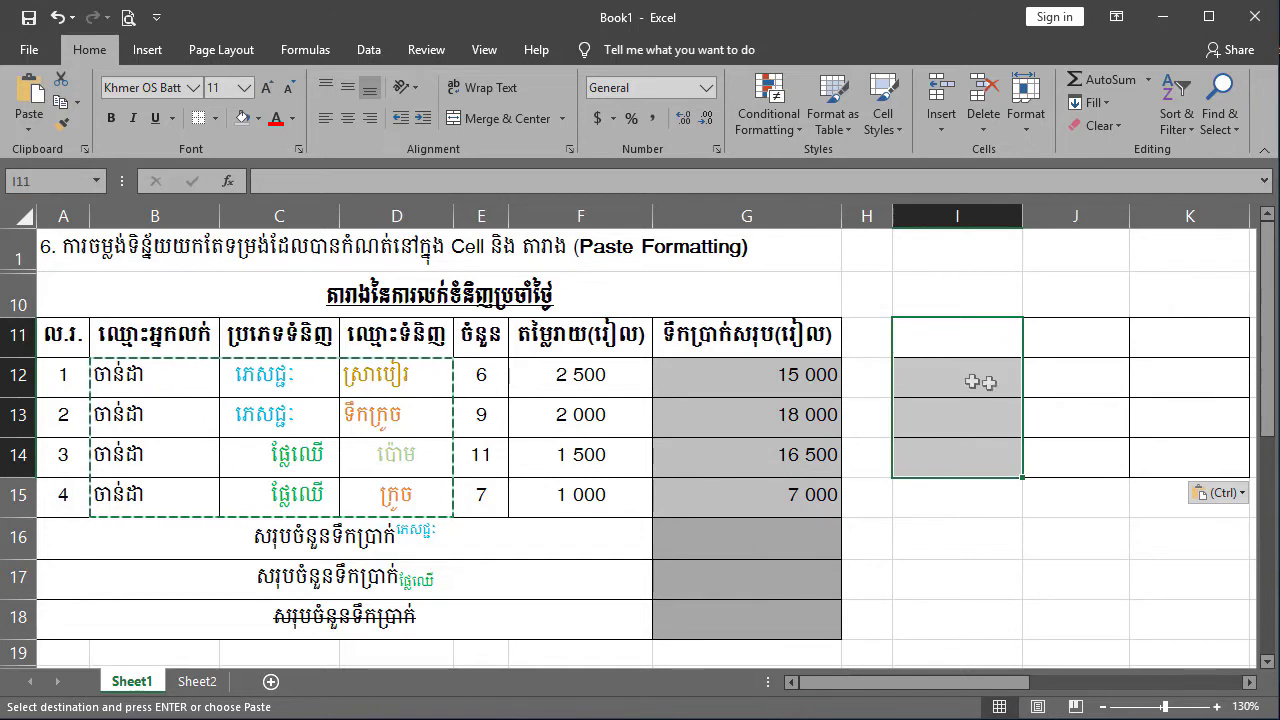
Type sample text (dfg, sdf, asd, af, asf) into cells of I11:K14 and select the block.
left_click(968, 350)
type("dfg")
left_click(963, 405)
type("sdf")
left_click(957, 378)
left_click(1070, 373)
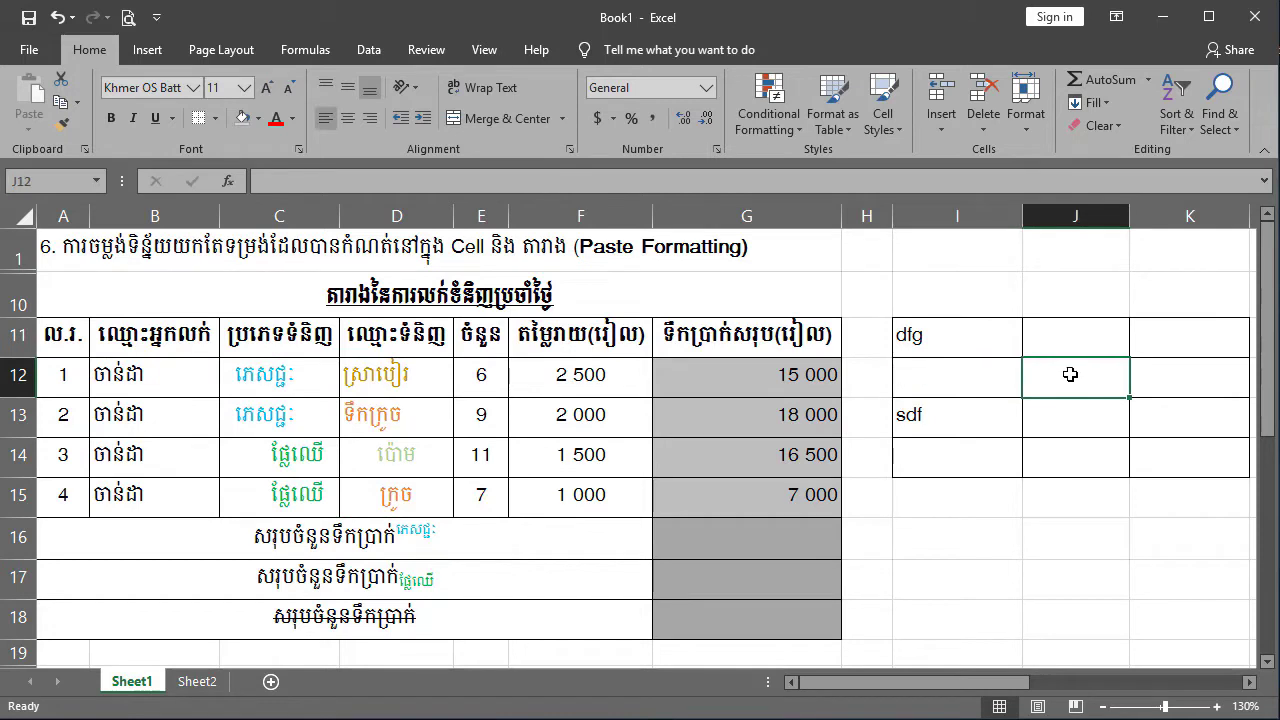
type("asd")
left_click(1071, 418)
type("af")
left_click(1074, 451)
type("af")
left_click(1063, 339)
type("asf")
left_click(1203, 351)
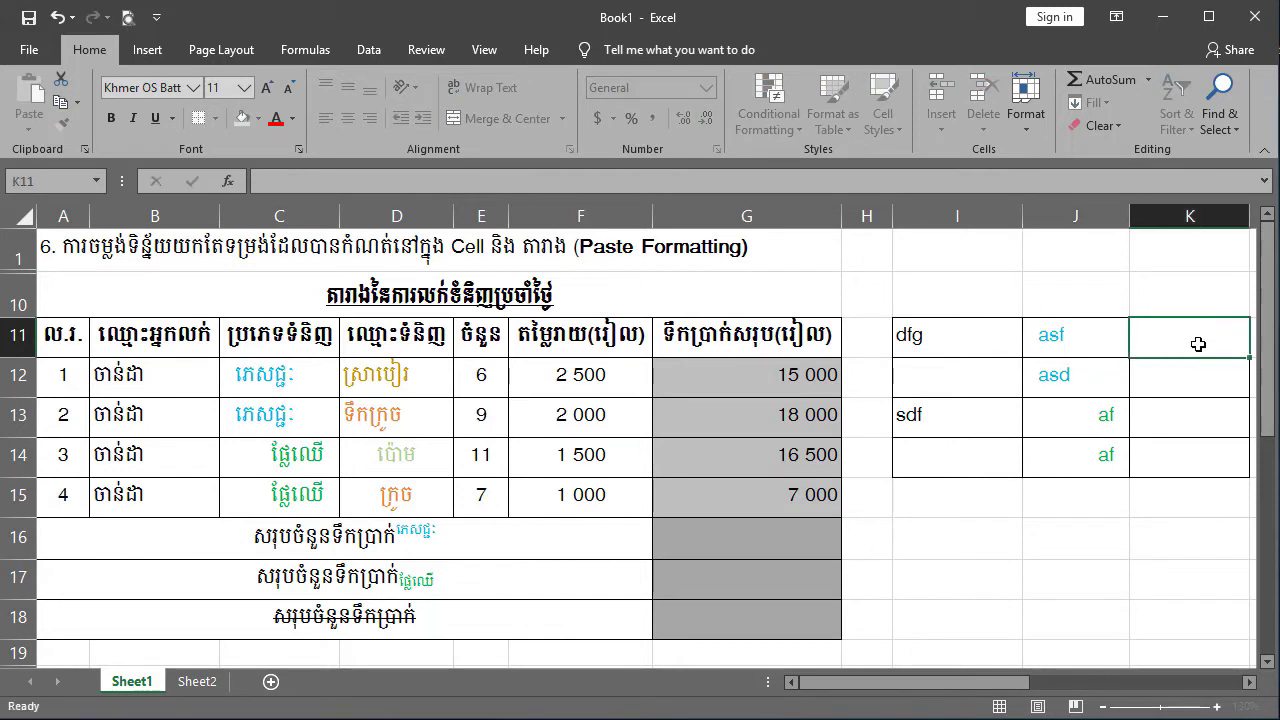
type("af")
left_click(1192, 402)
type("asf")
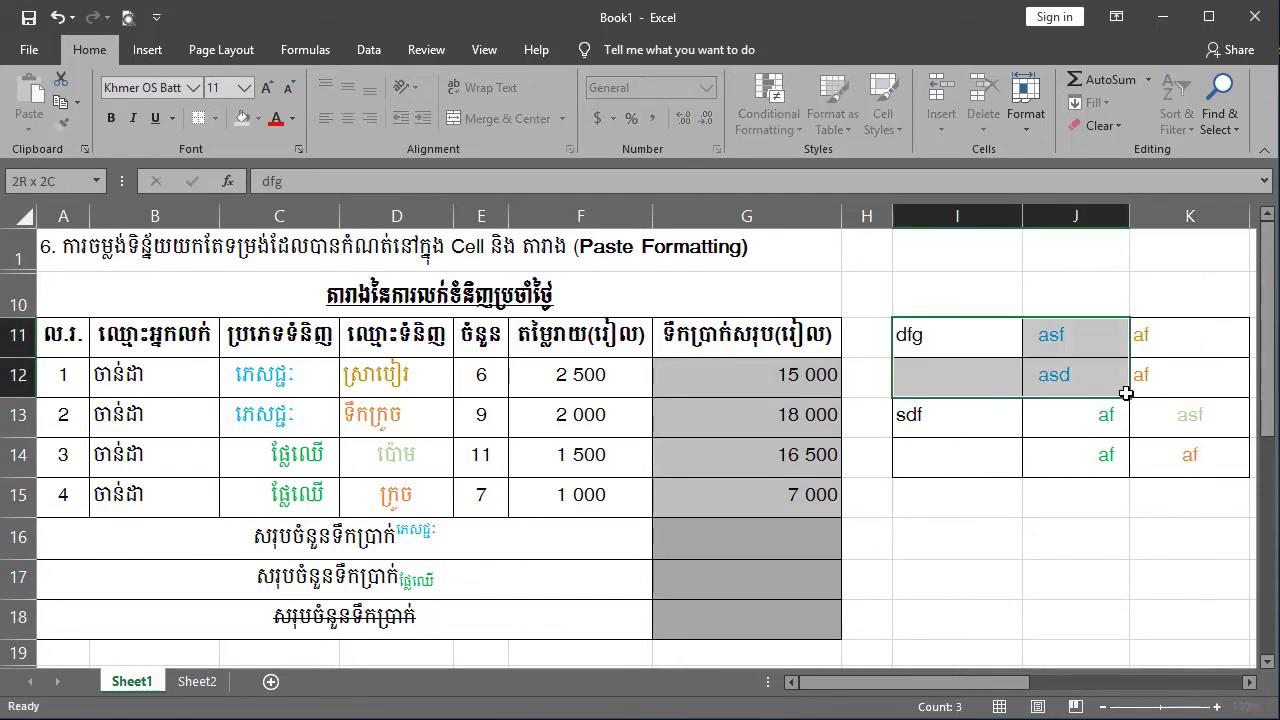
left_click_drag(910, 337, 1145, 465)
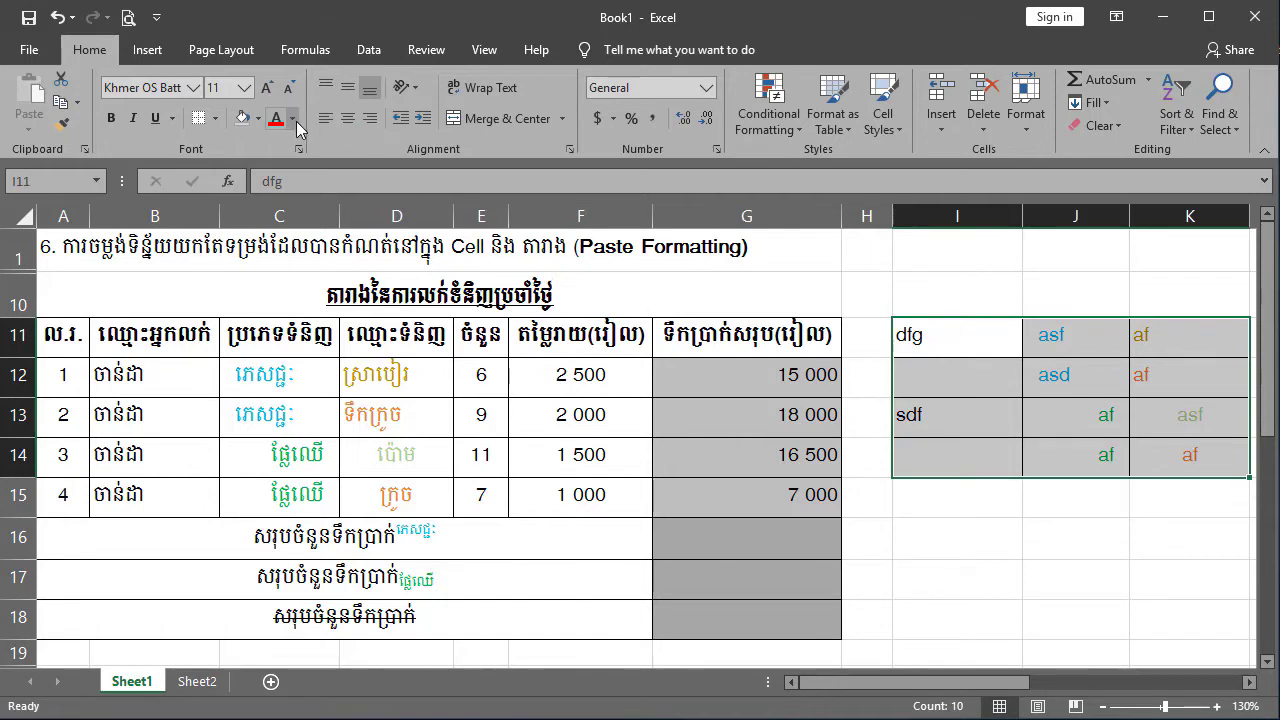
Copy the Paste Link lesson line from Sheet2.
key("ctrl+Page_Down")
left_click(71, 571)
key("ctrl+c")
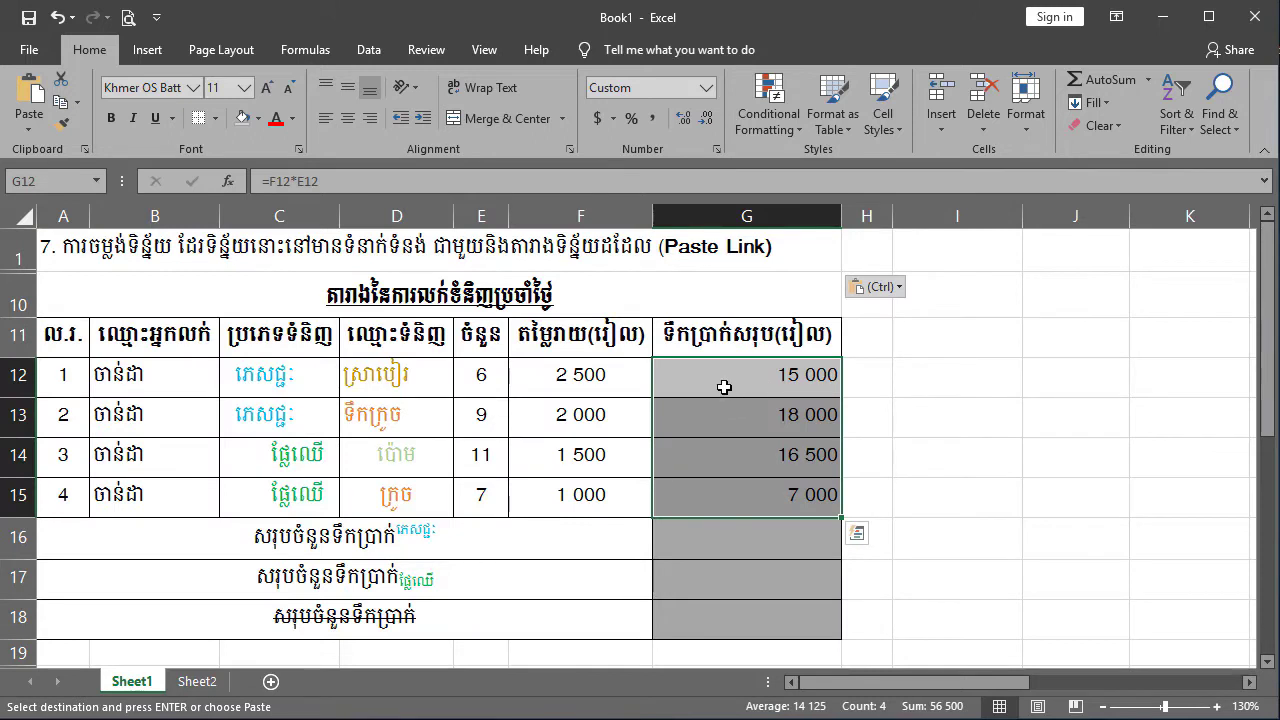
Copy totals G12:G15, paste them as links into J12:J15, and centre them.
left_click(943, 463)
left_click_drag(745, 392, 724, 503)
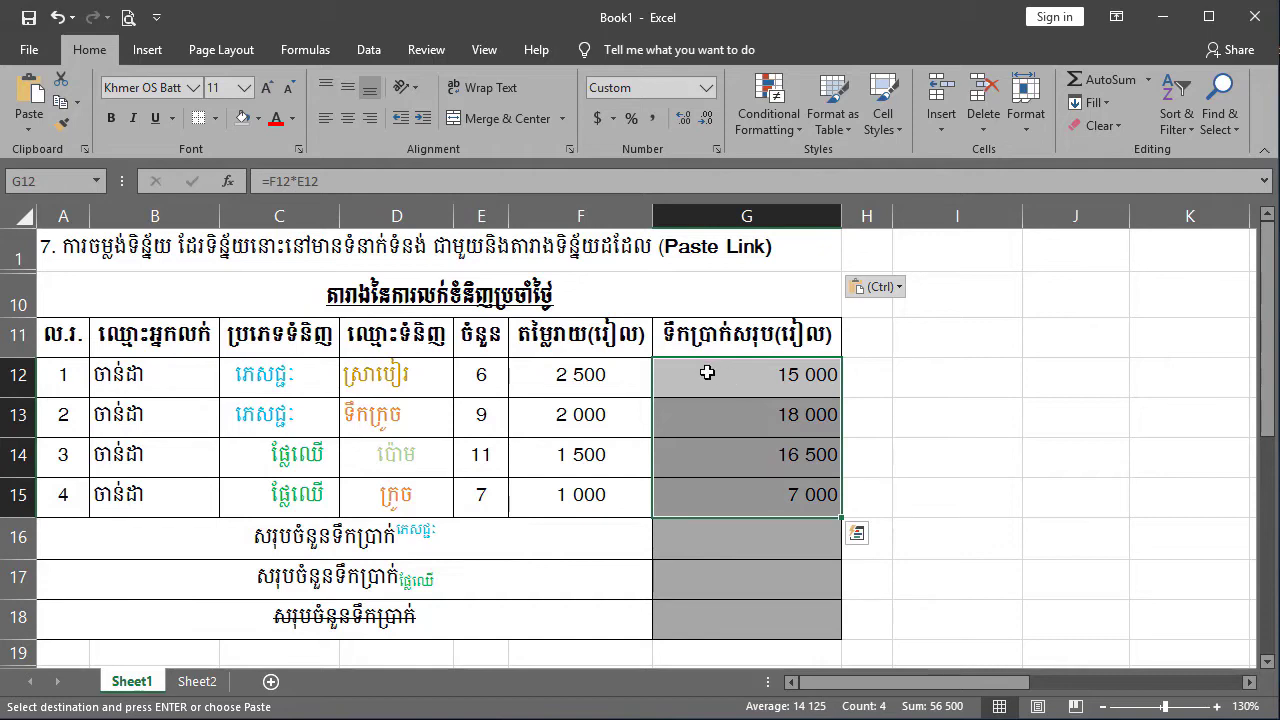
right_click(707, 376)
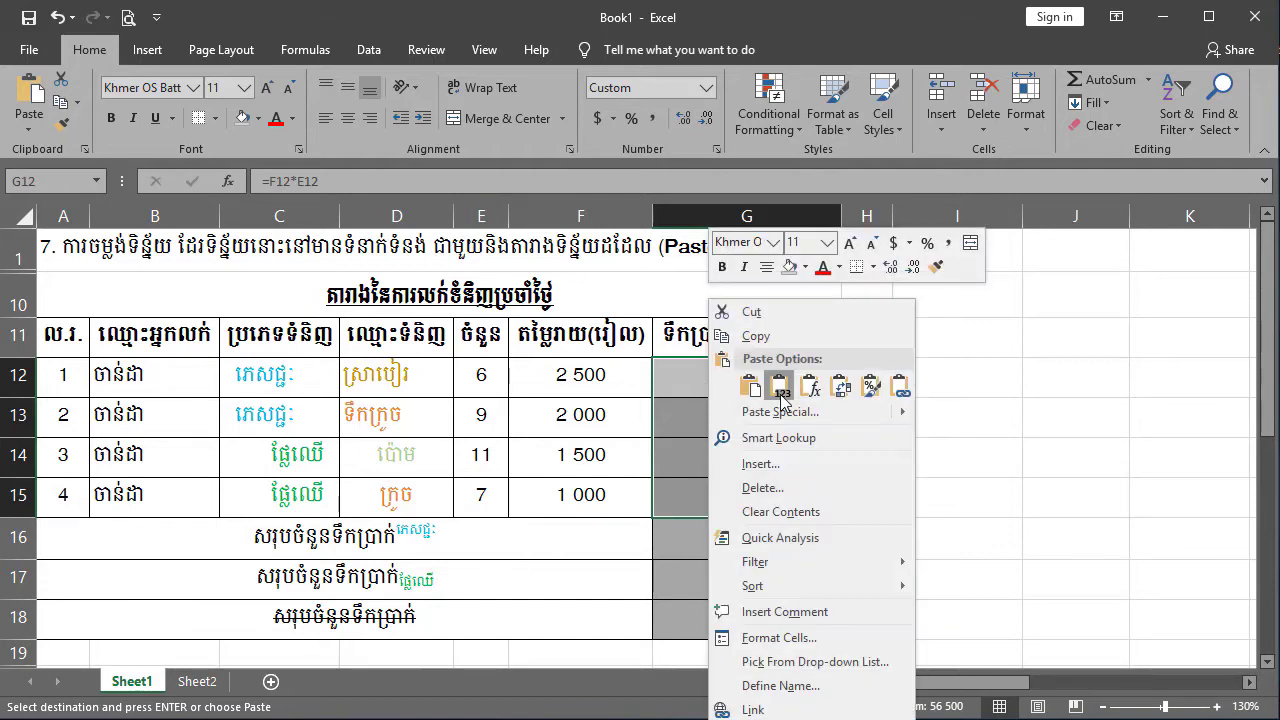
left_click(752, 337)
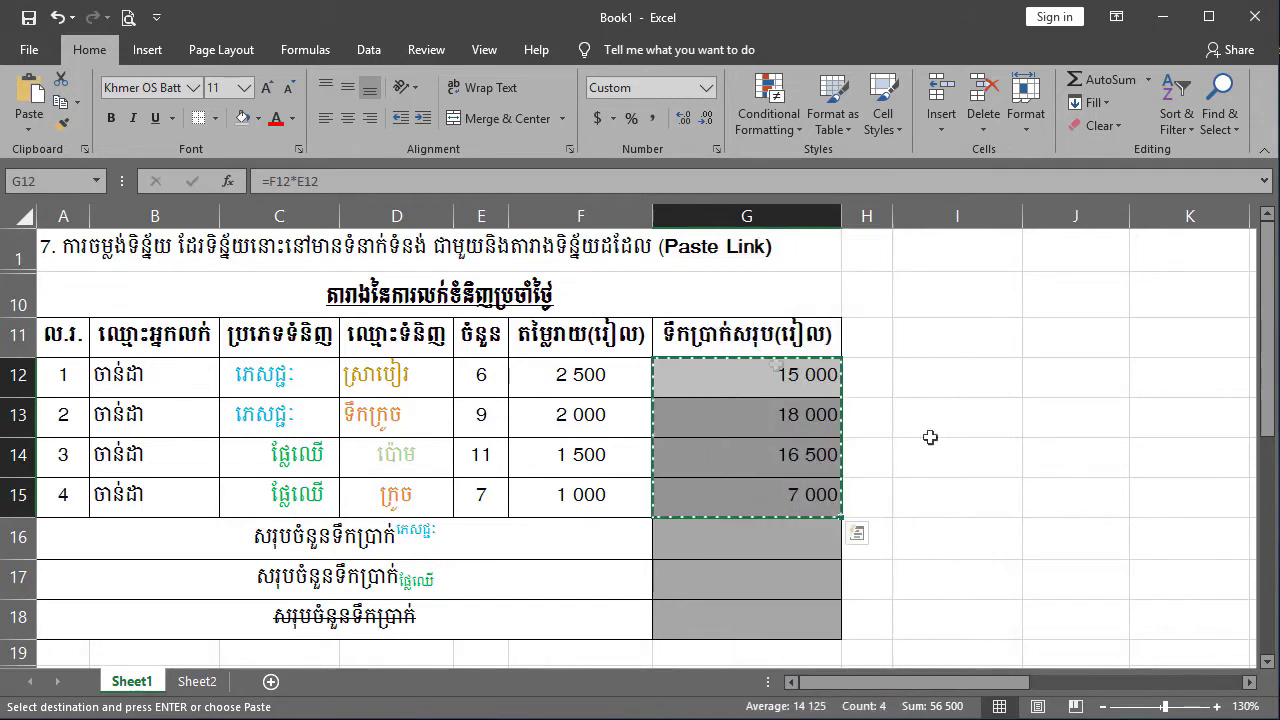
left_click(1071, 379)
right_click(1069, 378)
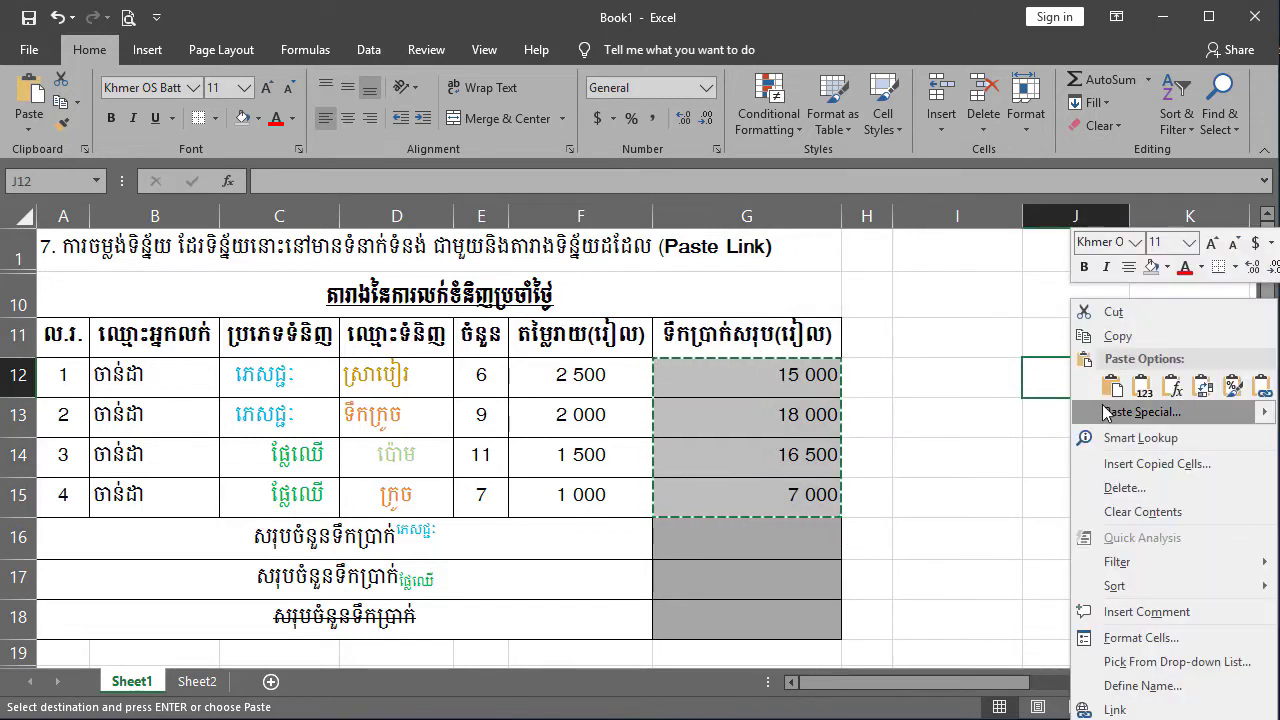
left_click(1262, 399)
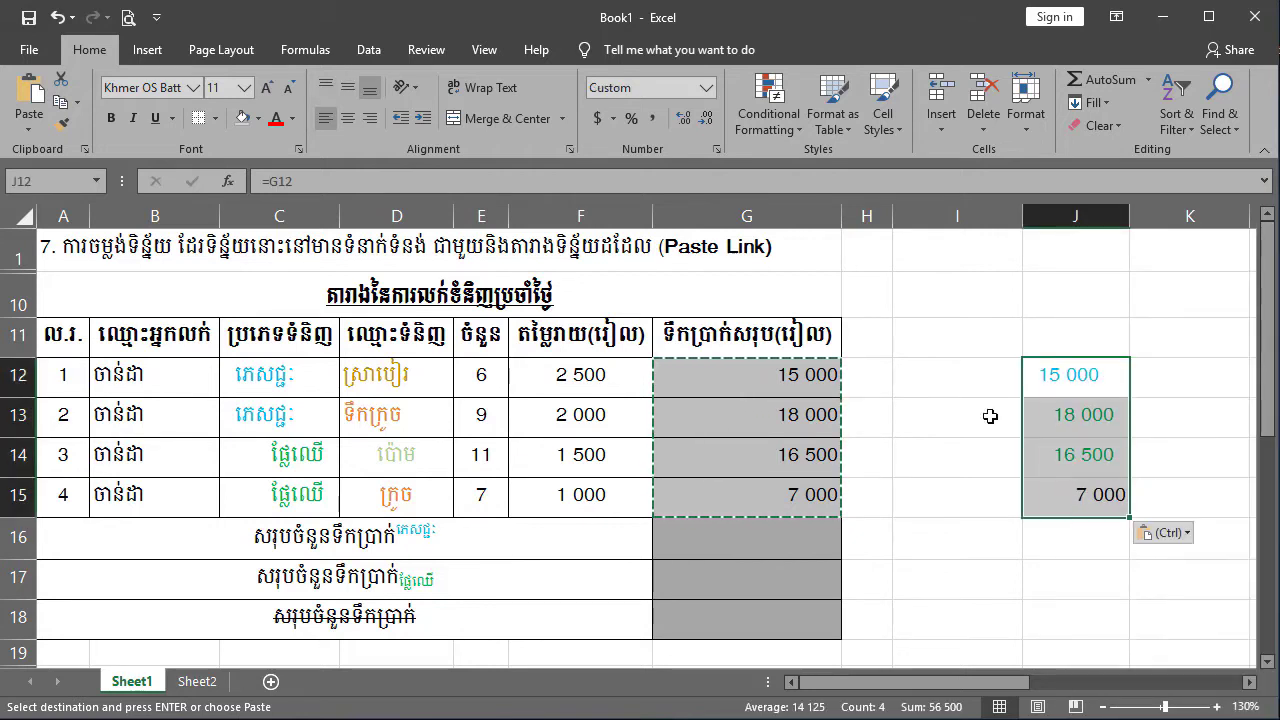
left_click(347, 118)
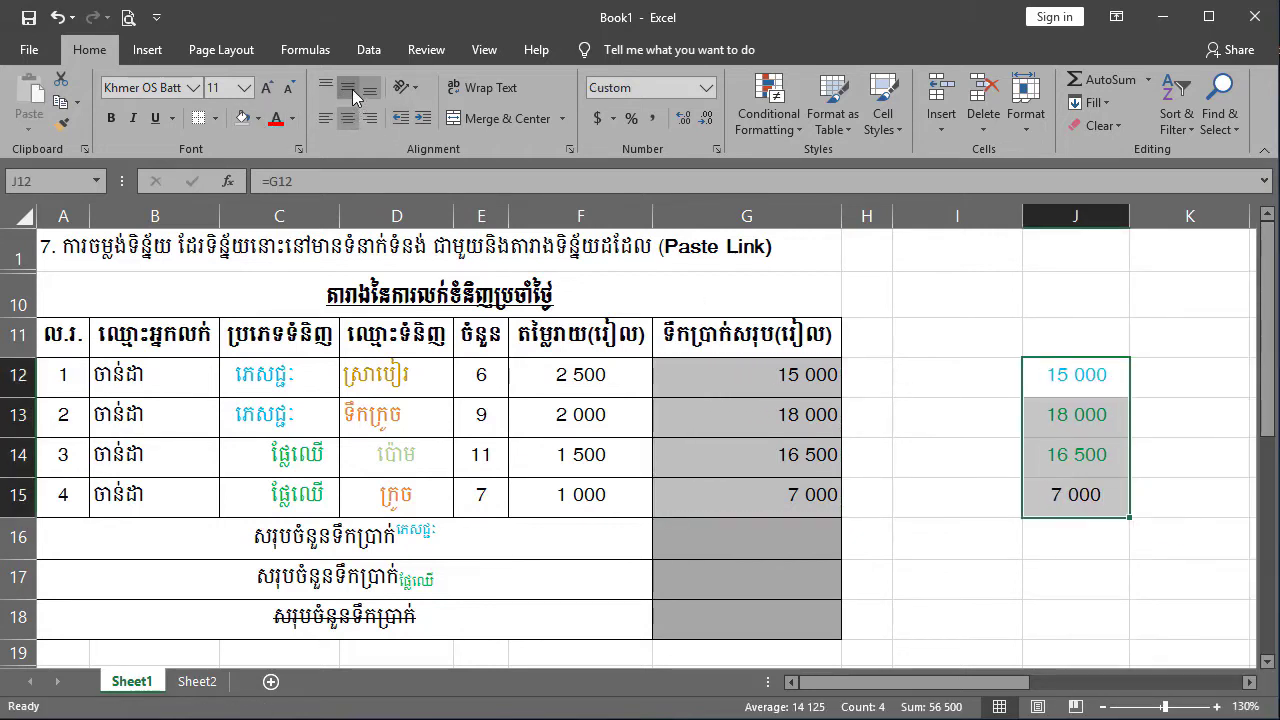
Turn the linked totals in J12:J15 black.
left_click_drag(1124, 375, 1055, 491)
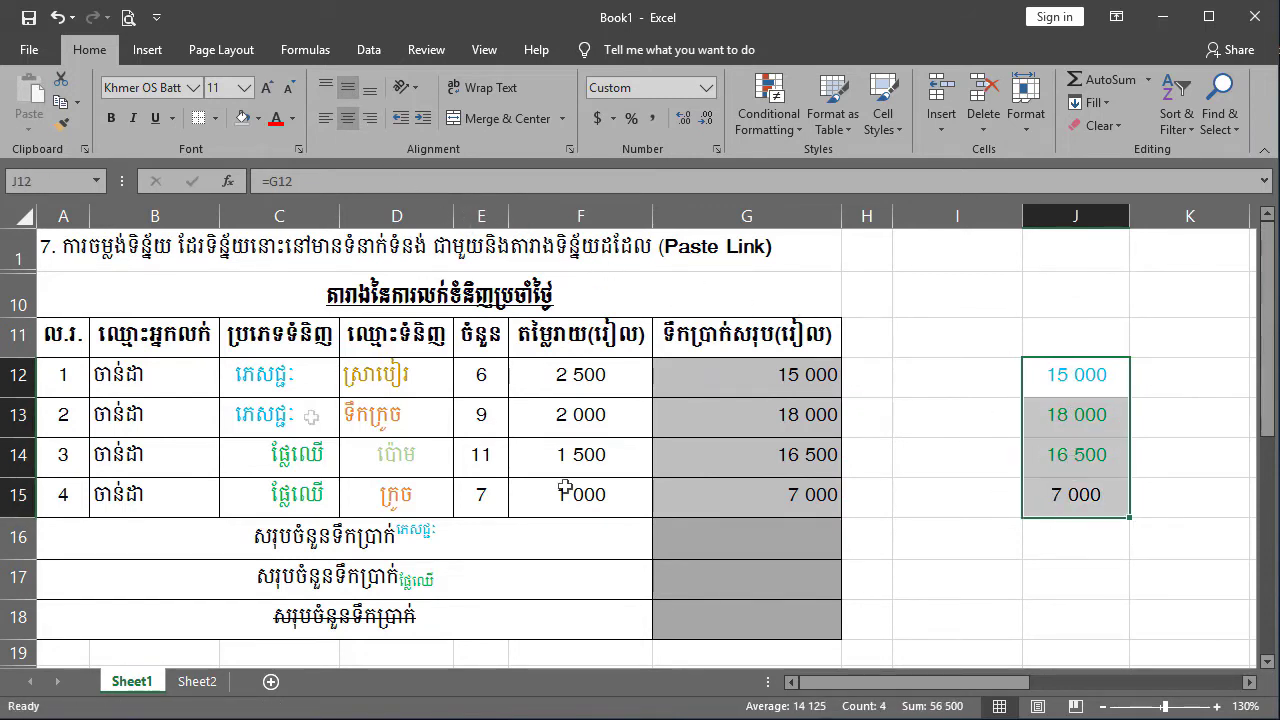
left_click(289, 121)
left_click(295, 185)
left_click(975, 540)
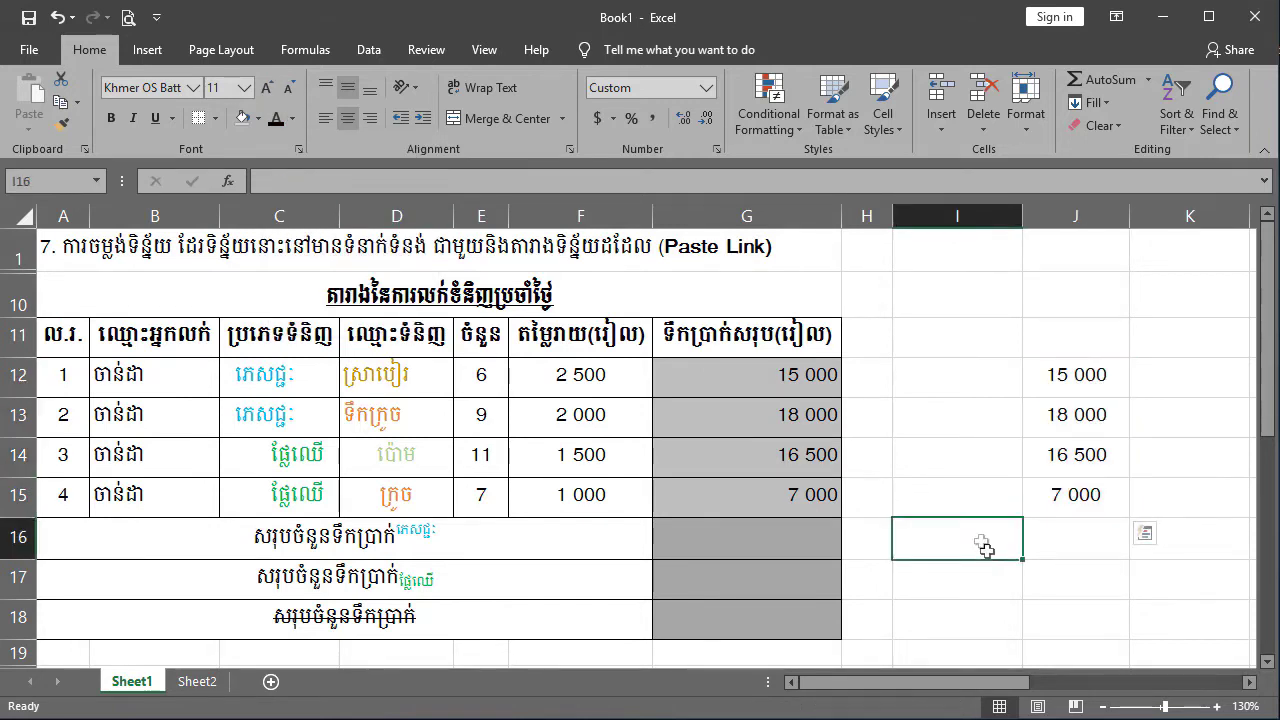
Compare E12:F15 and G12:G15 with the J links, checking G12/J12 and G13/J13 formulas.
left_click(634, 382)
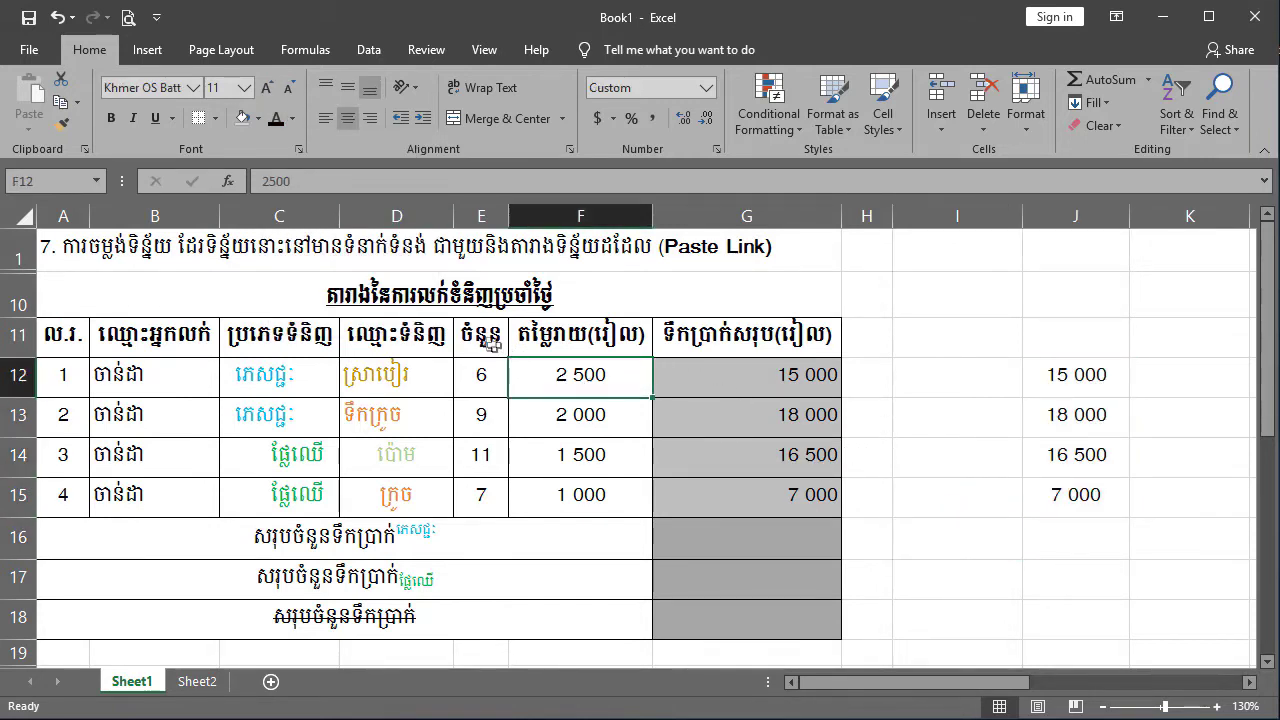
left_click_drag(476, 376, 584, 494)
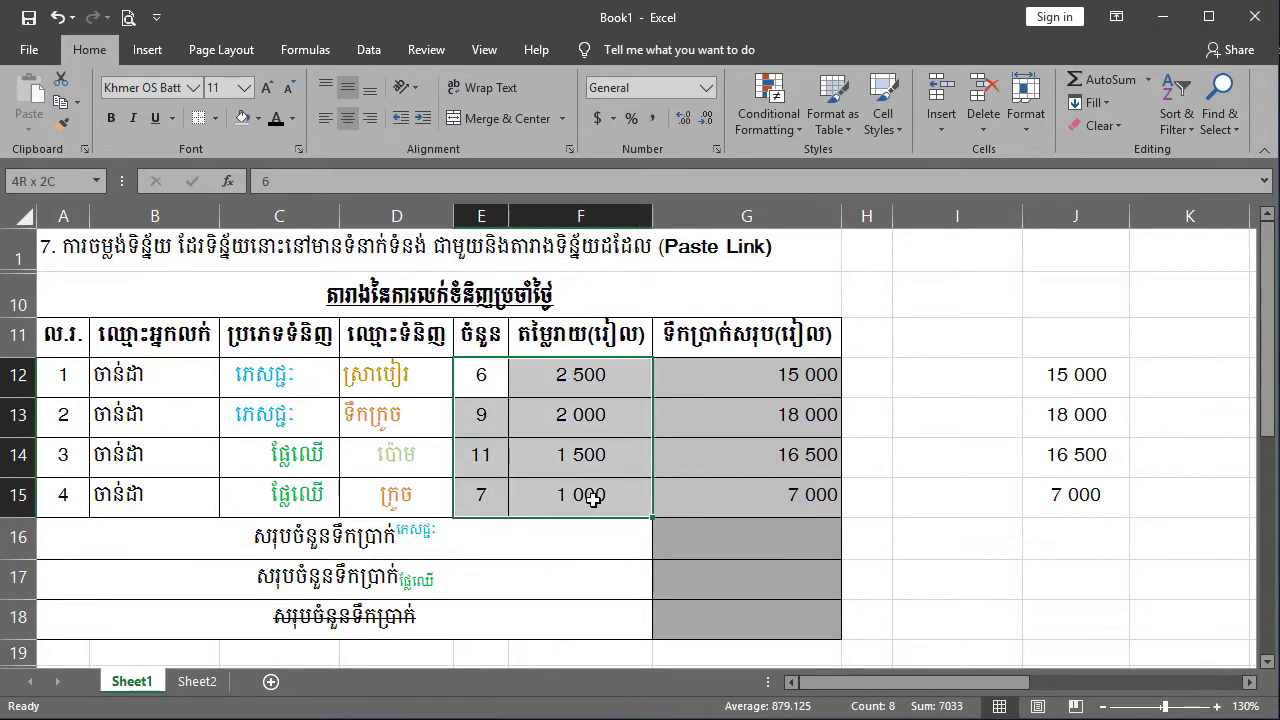
left_click_drag(1075, 385, 1080, 497)
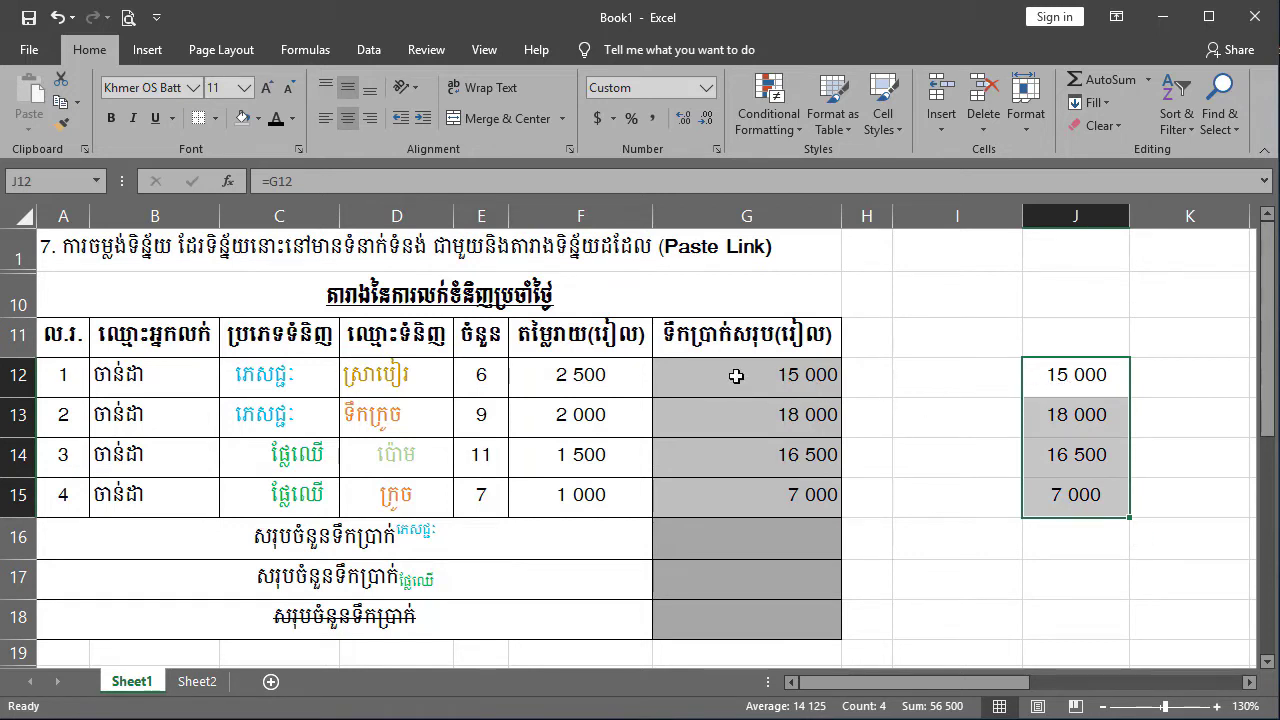
left_click_drag(789, 374, 788, 495)
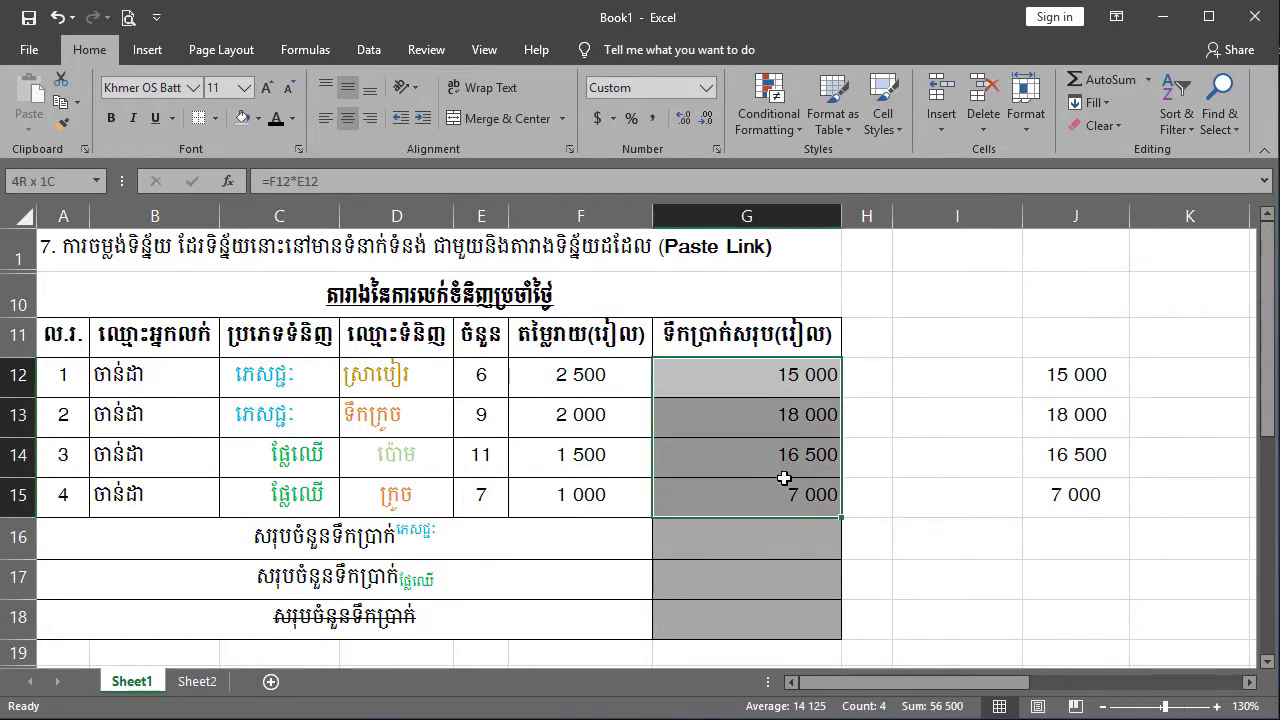
left_click_drag(1057, 374, 1075, 497)
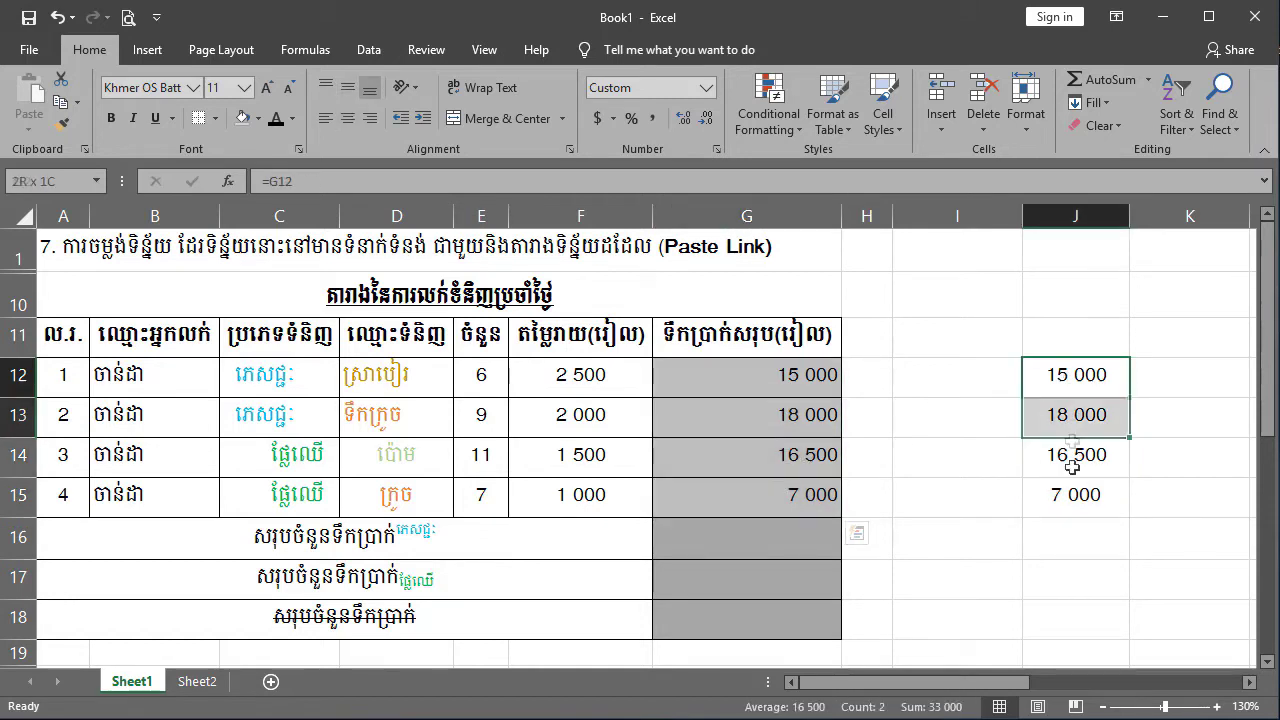
left_click(770, 376)
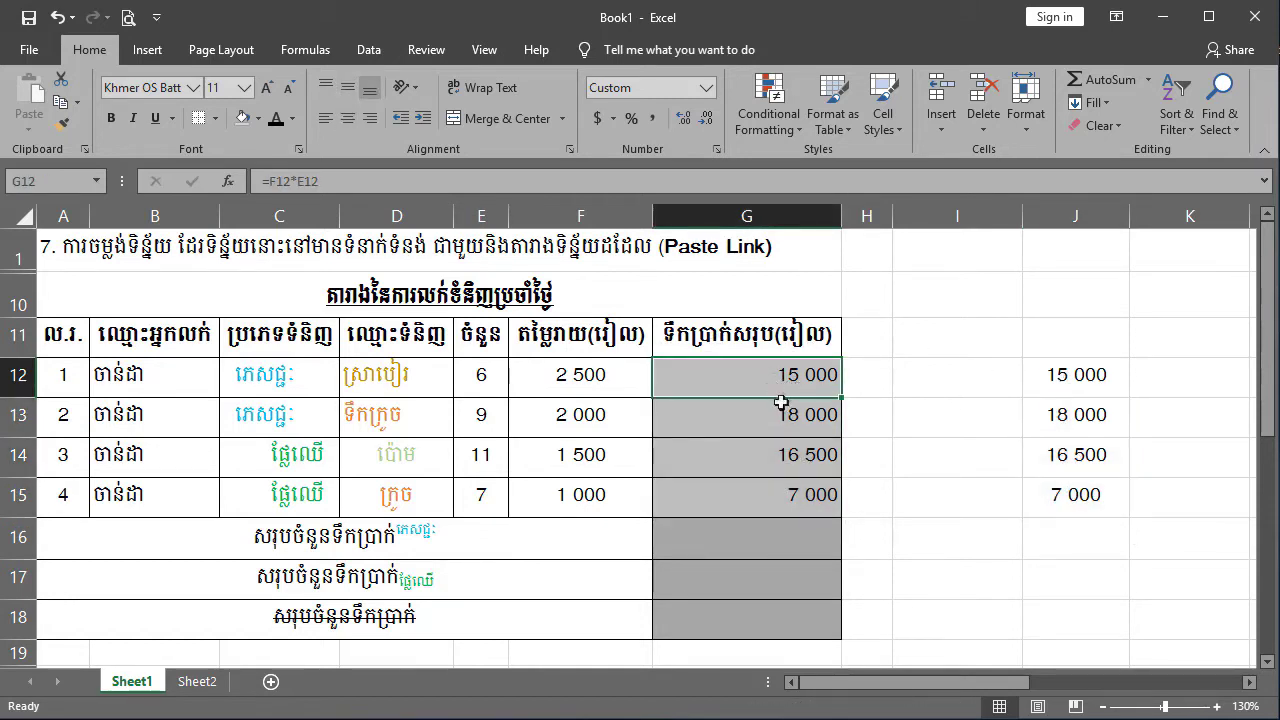
left_click(1043, 380)
left_click(786, 425)
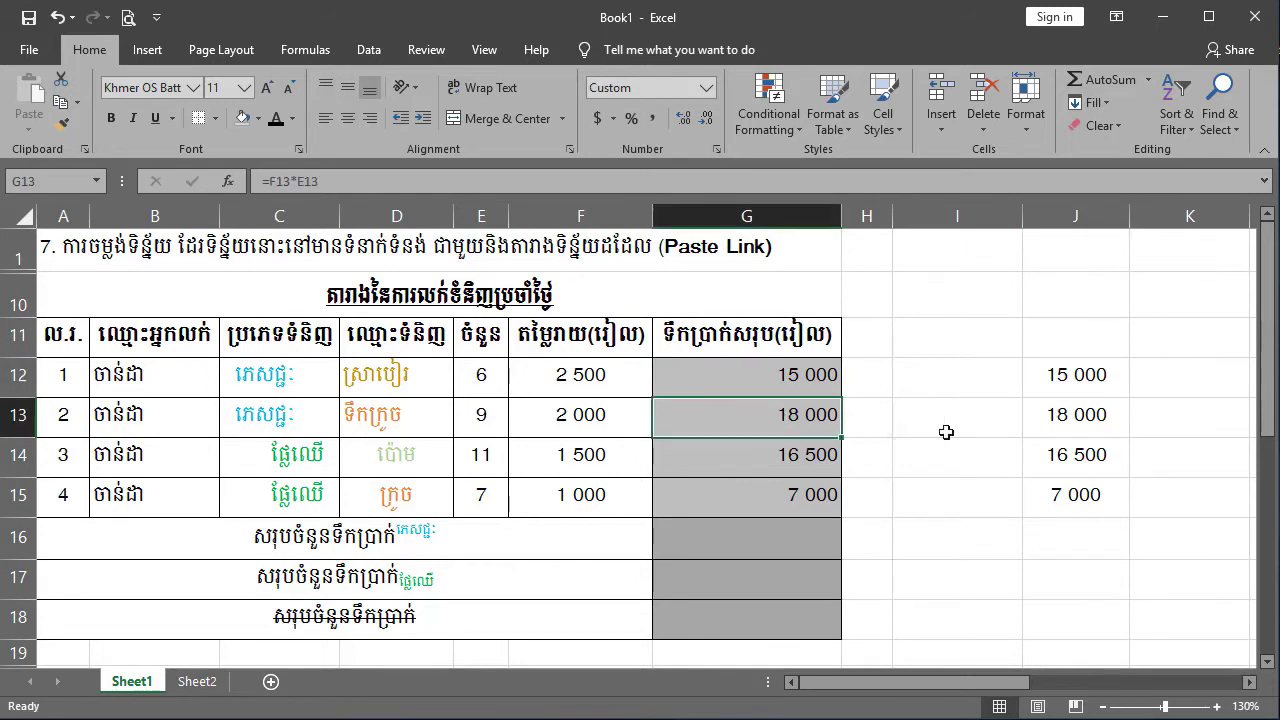
left_click(1077, 419)
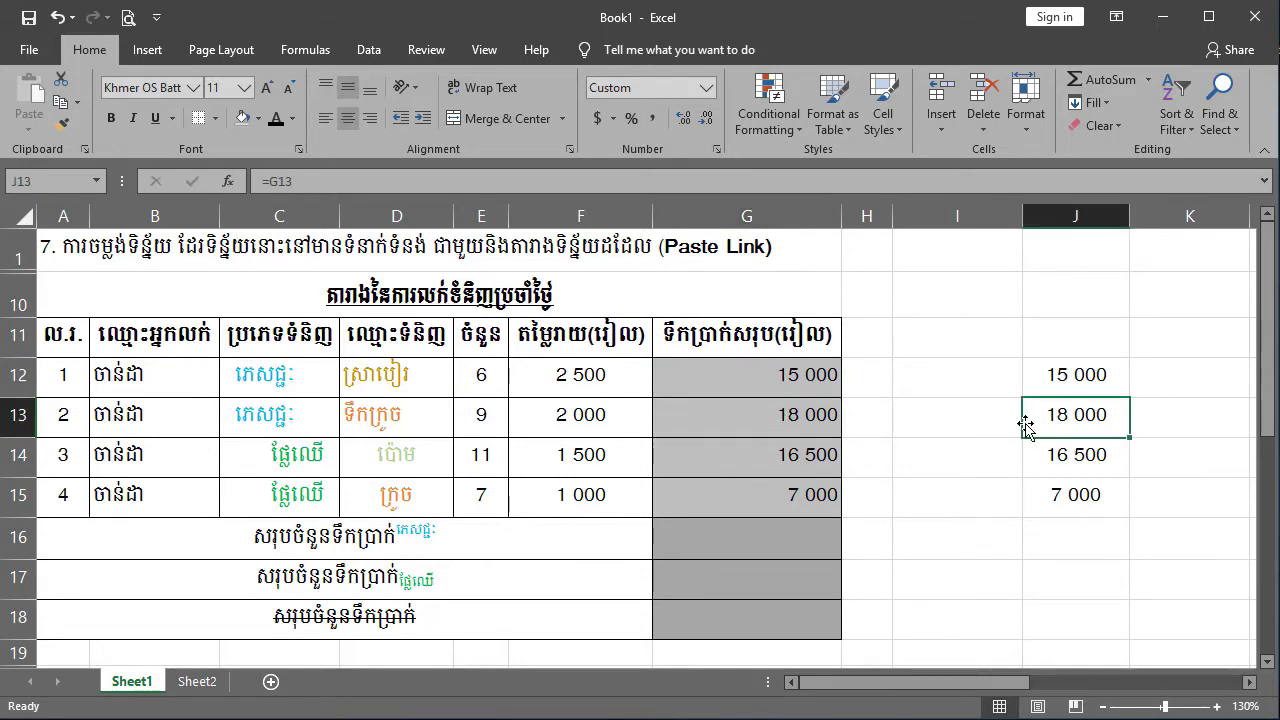
Highlight the quantities and prices E12:F15 and the totals G12:G15, ending on E12.
left_click(485, 374)
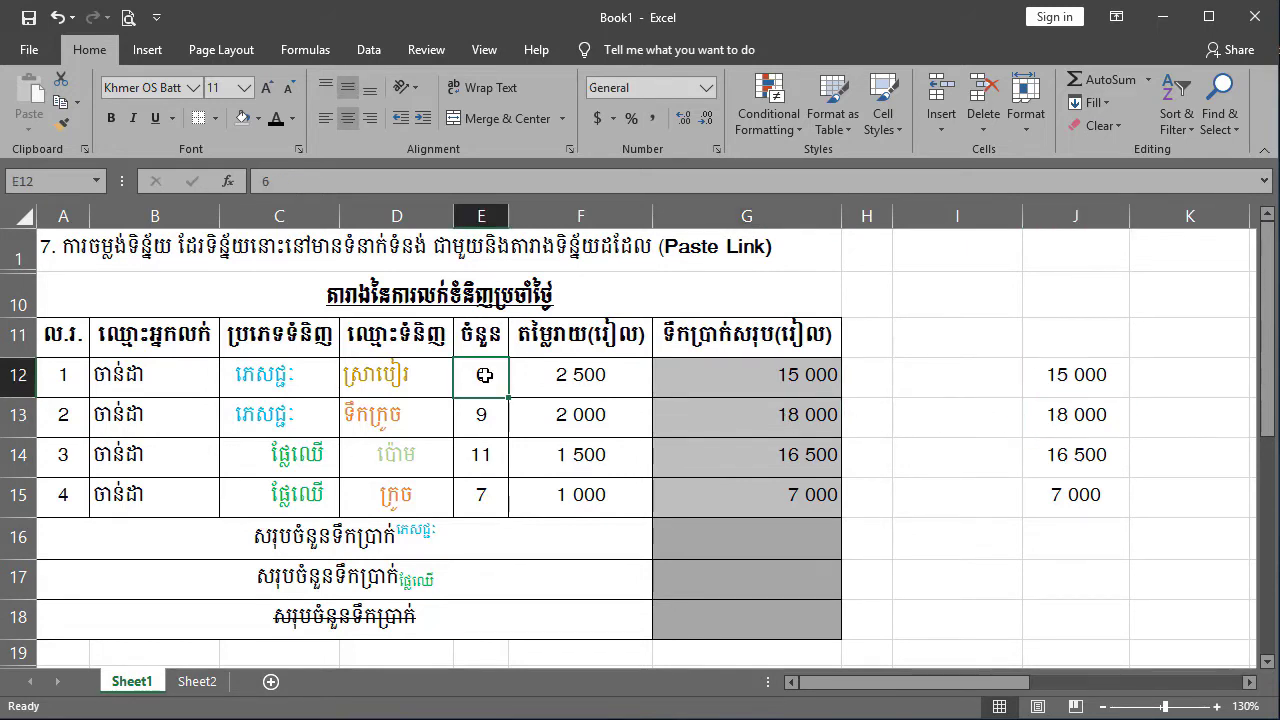
left_click_drag(493, 374, 586, 491)
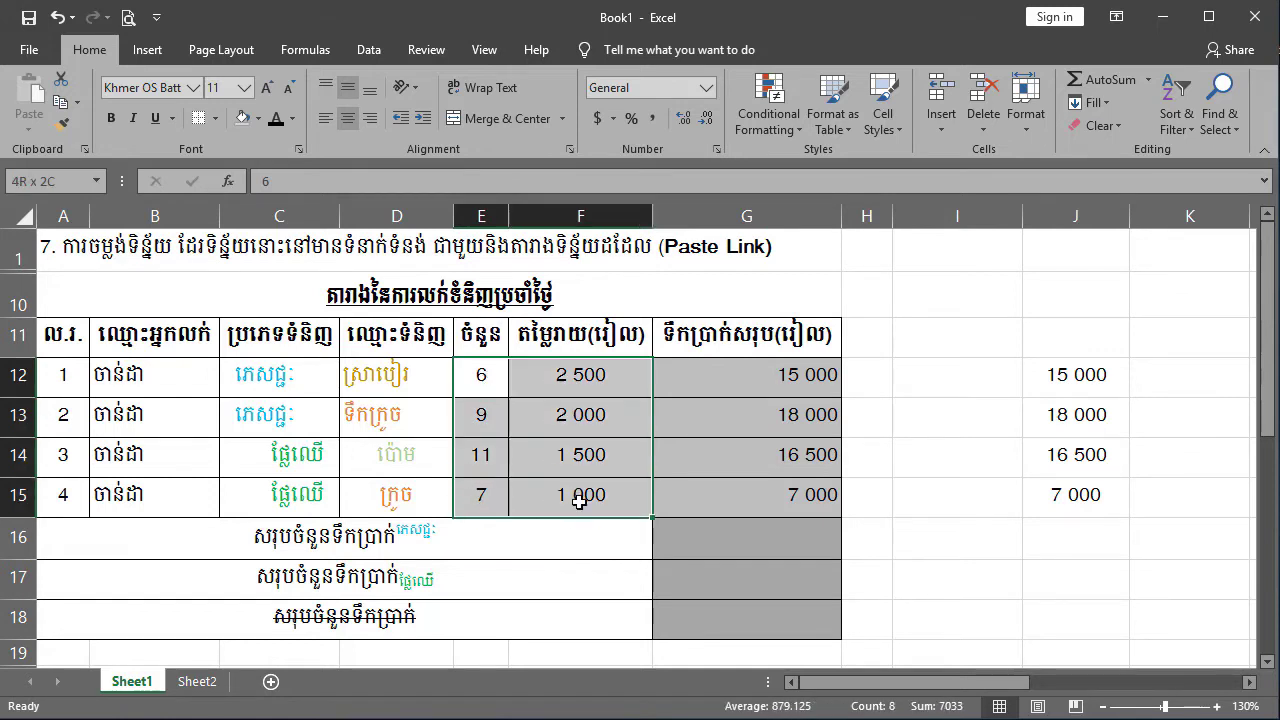
left_click_drag(796, 378, 795, 495)
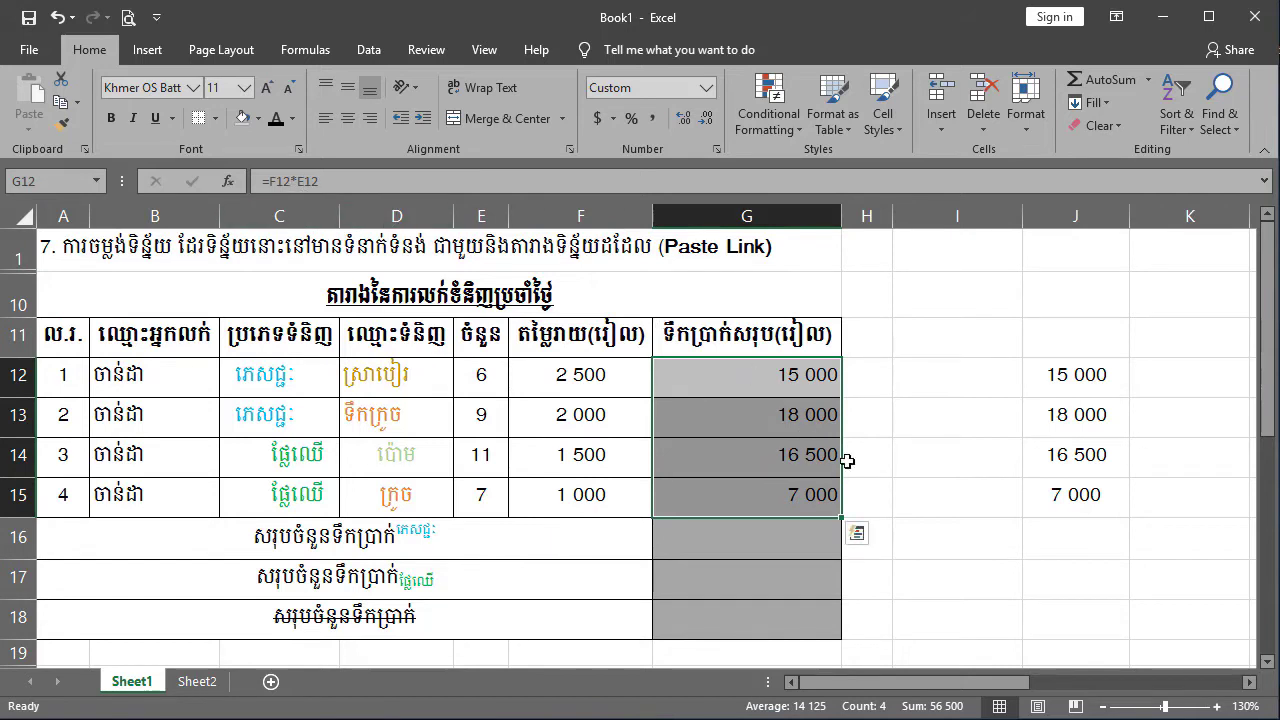
left_click(797, 383)
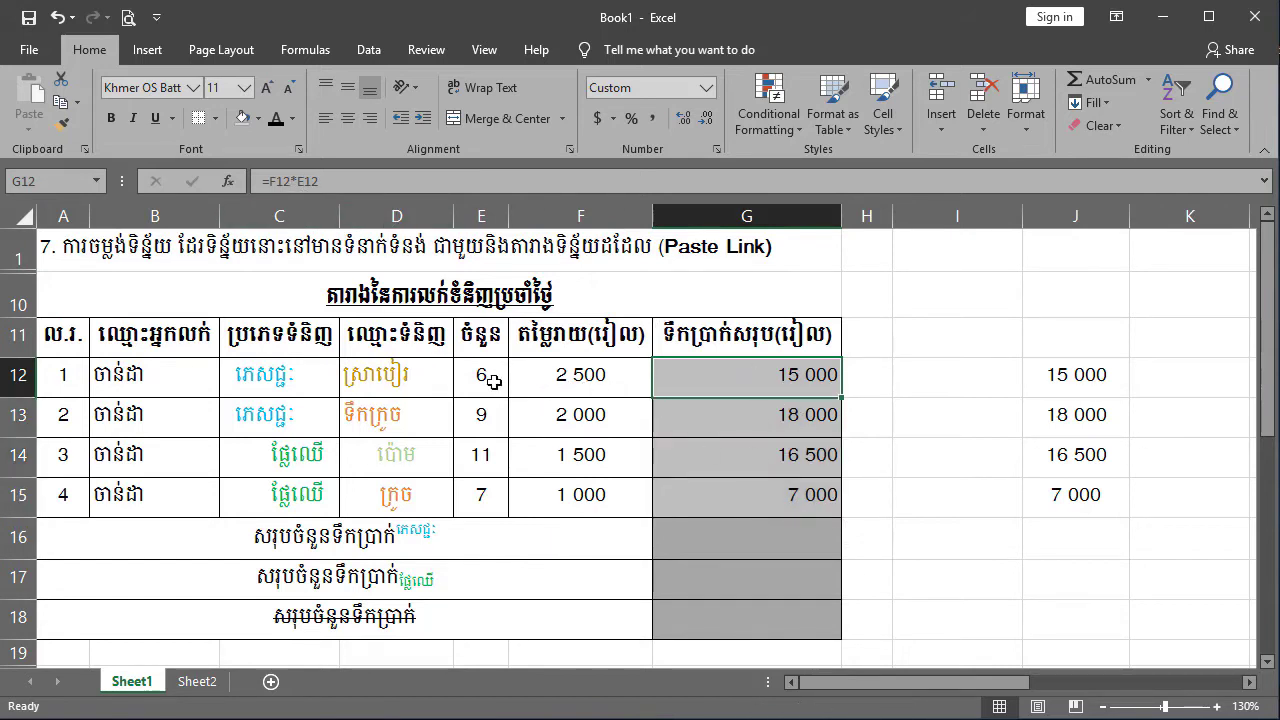
left_click_drag(790, 373, 794, 485)
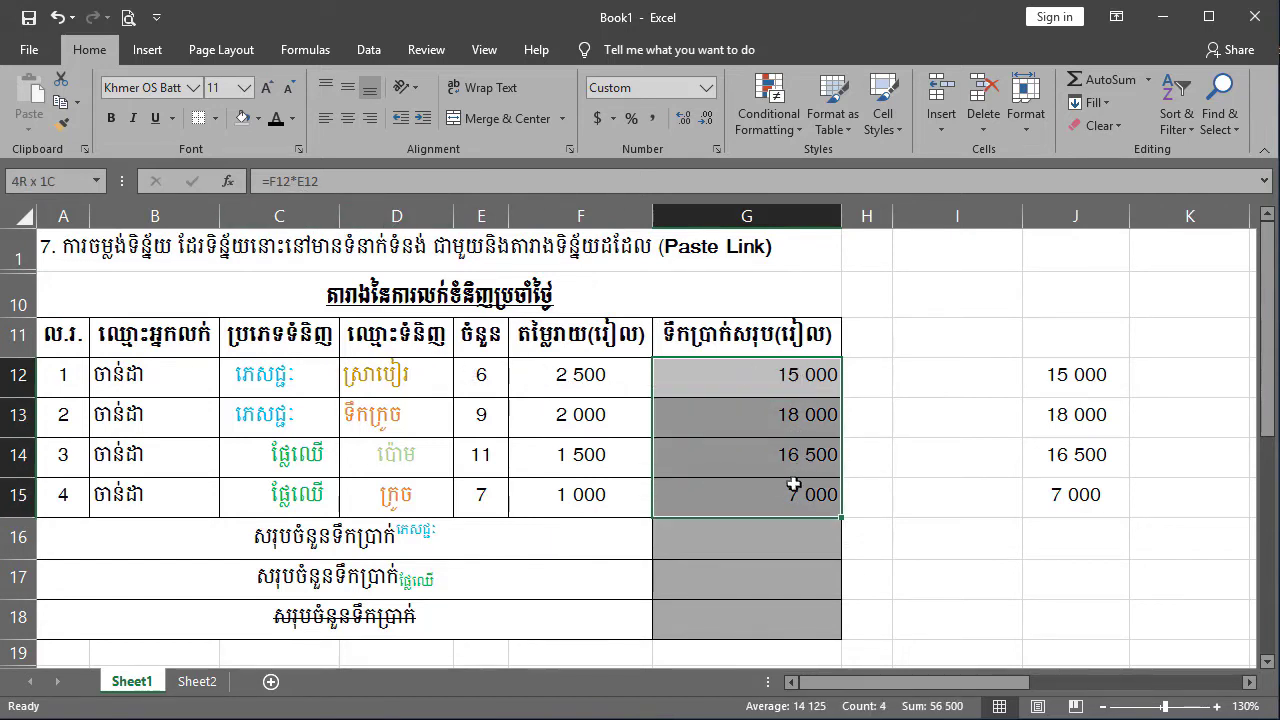
left_click(485, 376)
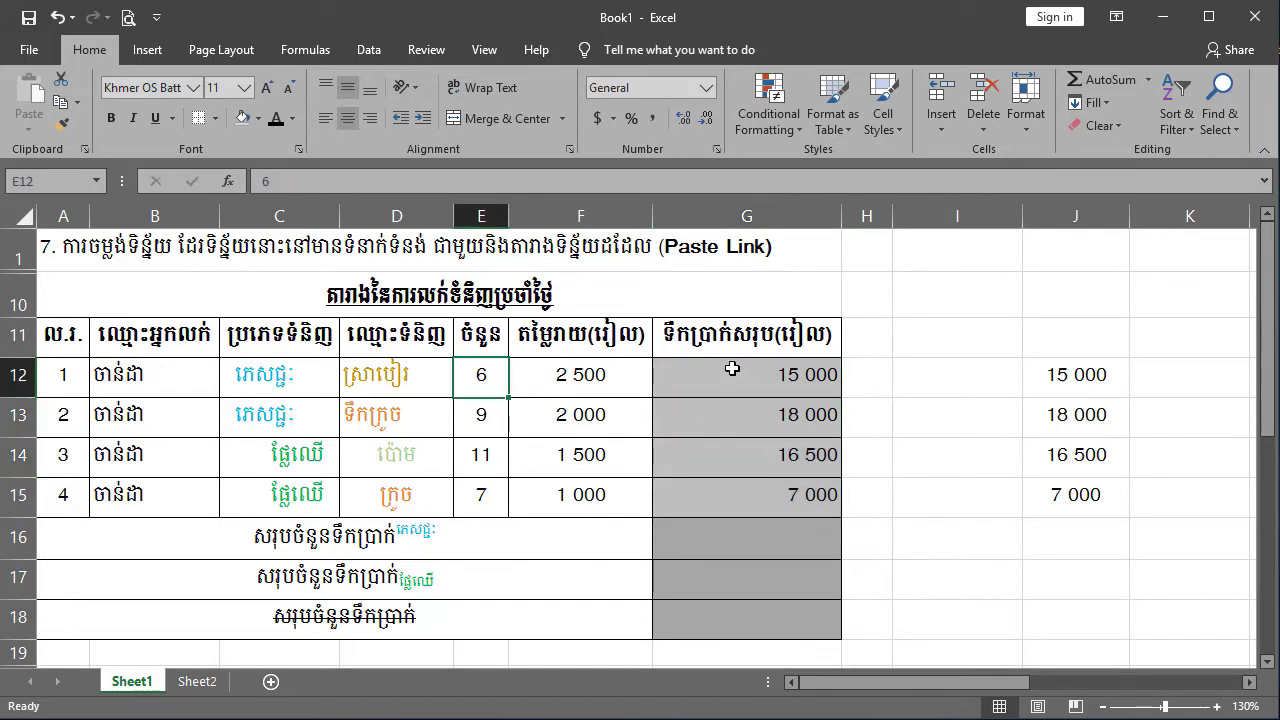
Change the E12 quantity to 7 and then back to 6.
type("7")
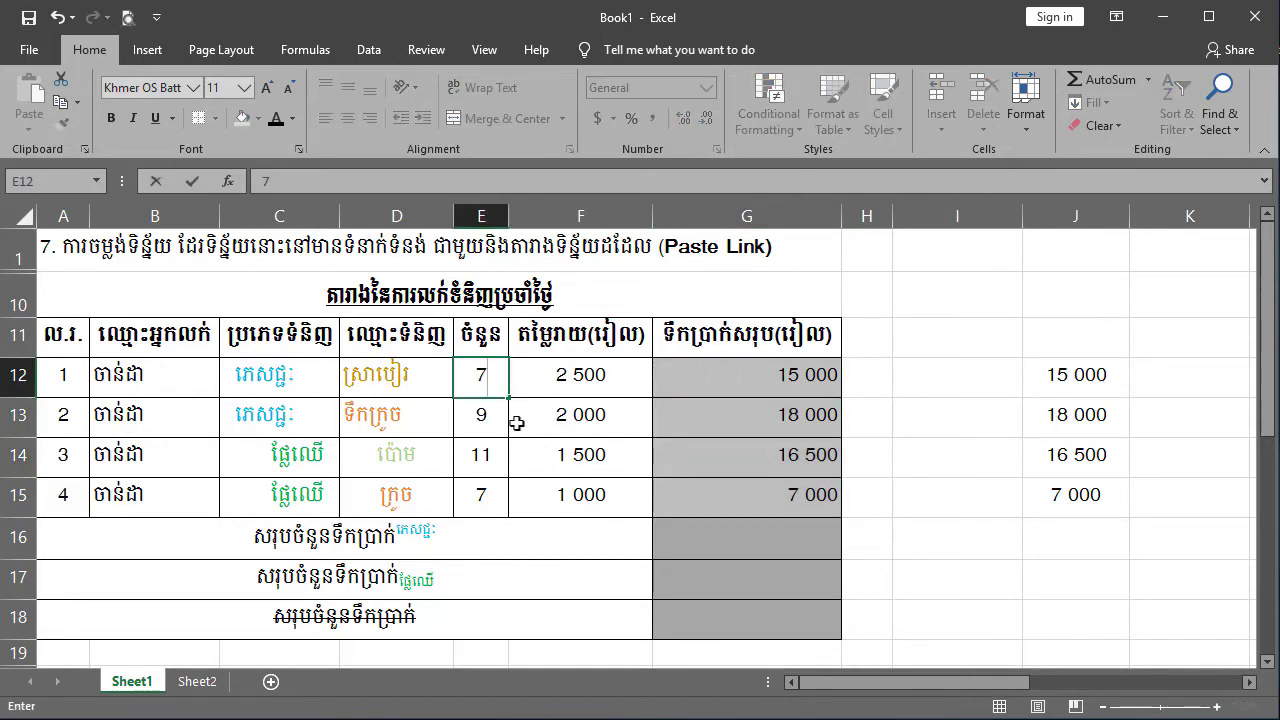
left_click(565, 418)
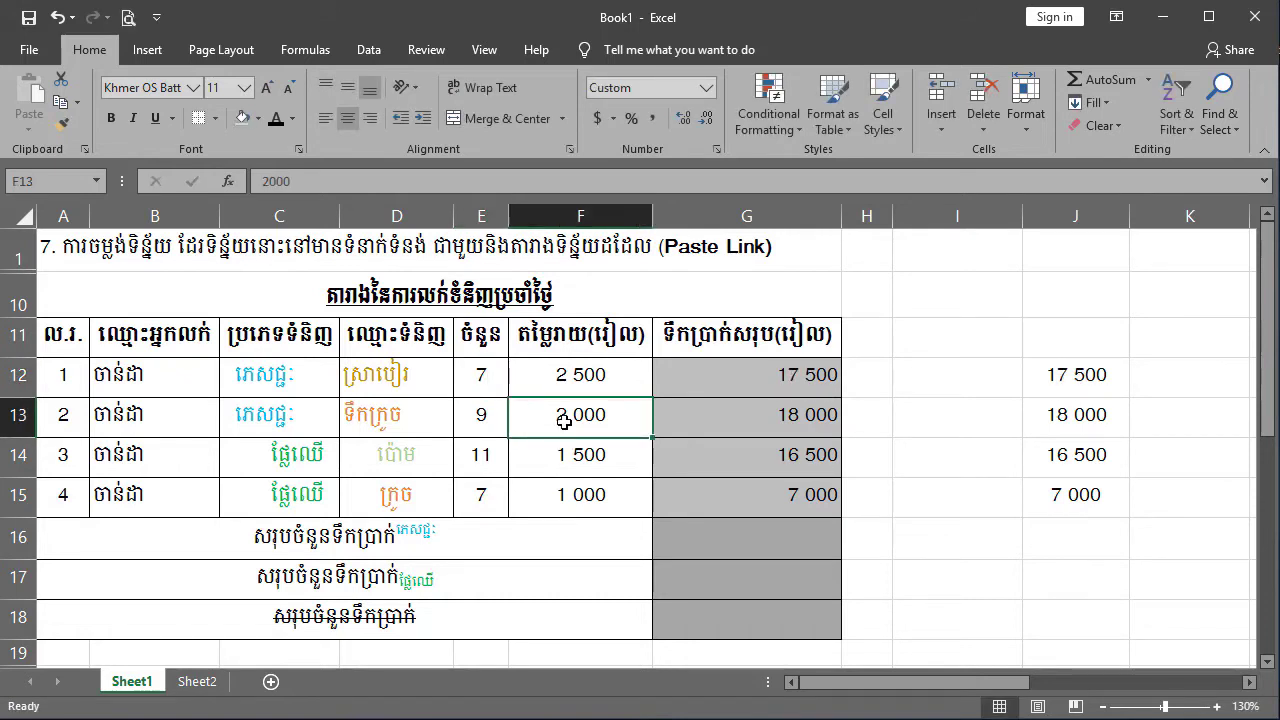
left_click(483, 377)
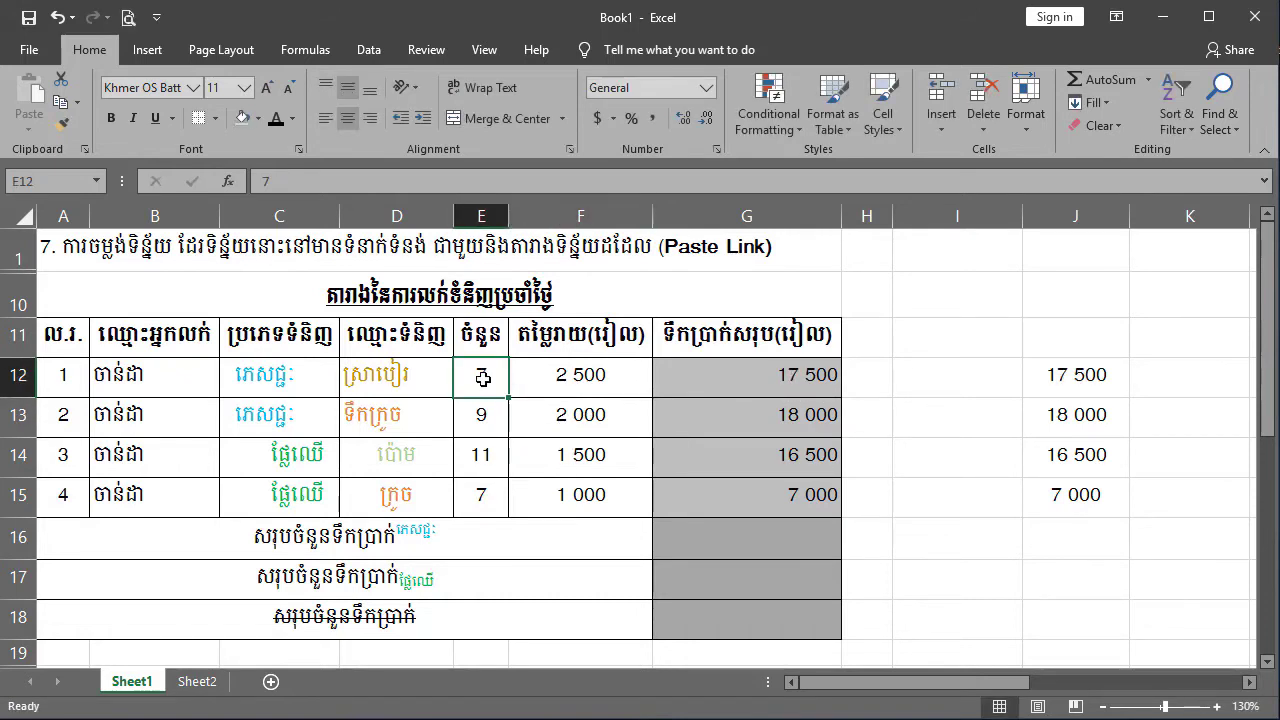
type("6")
left_click(600, 420)
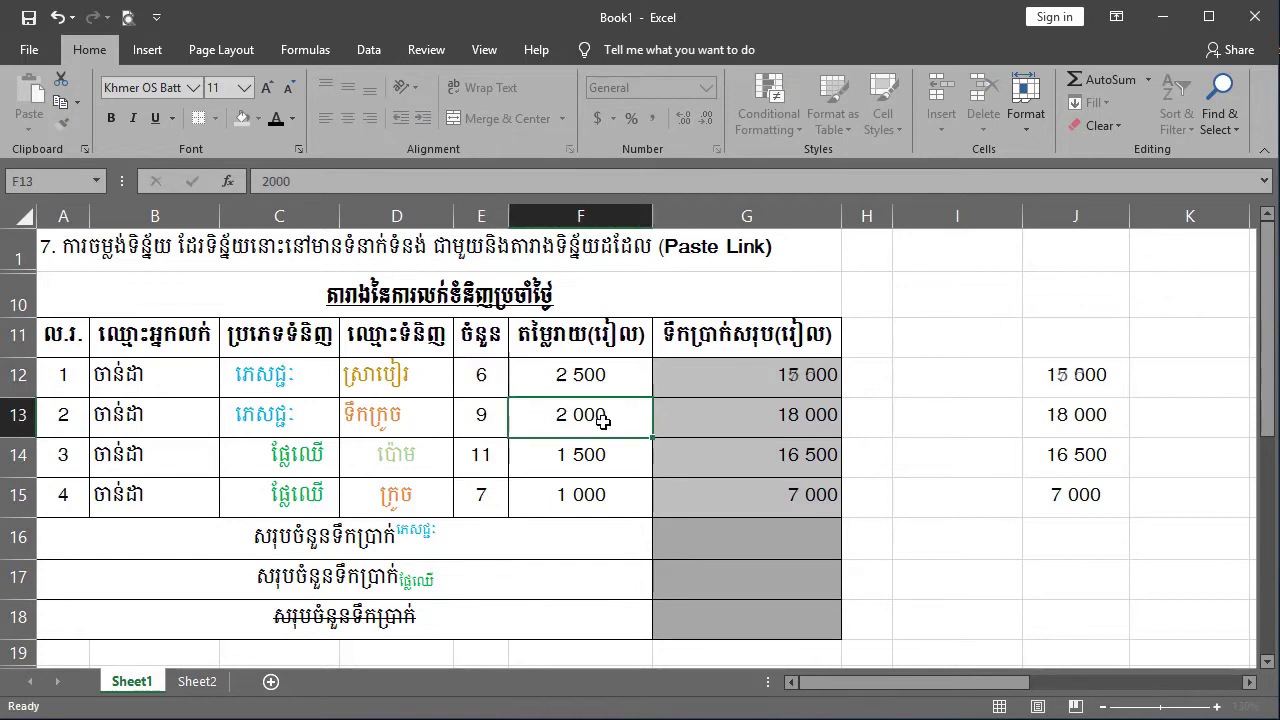
Change the E13 quantity to 1 and then back to 9.
left_click(480, 416)
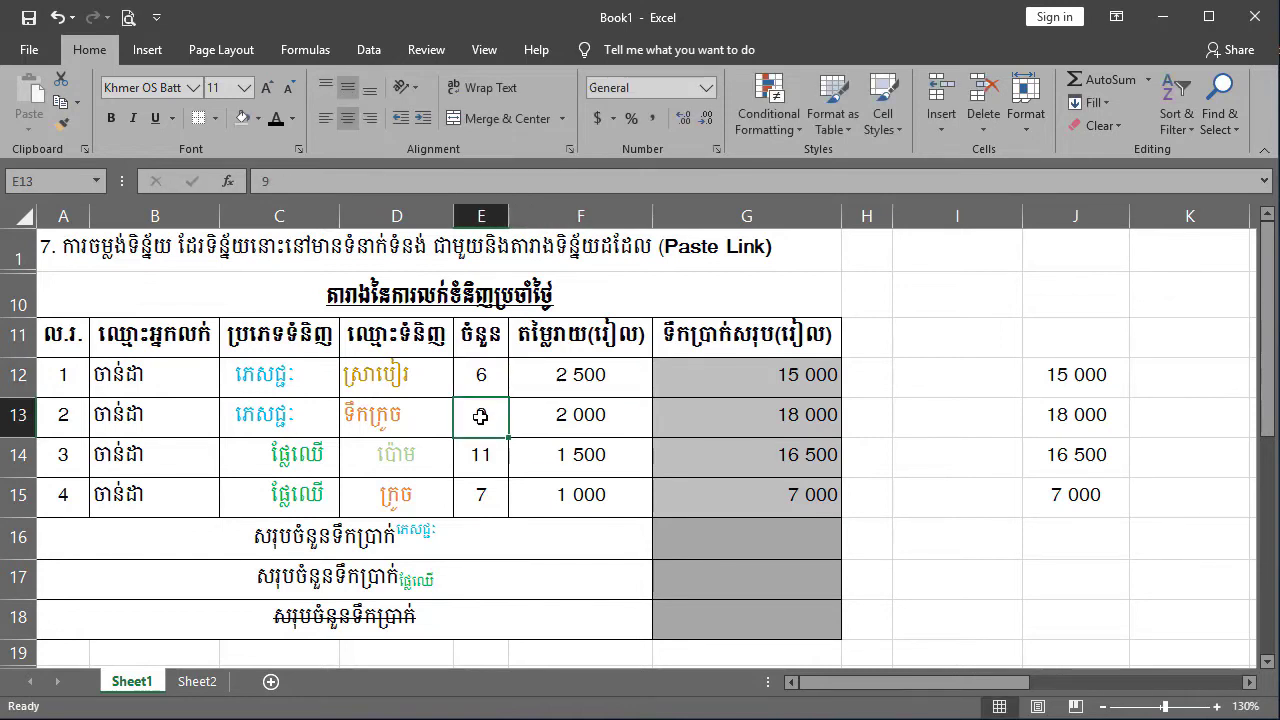
type("1")
left_click(570, 410)
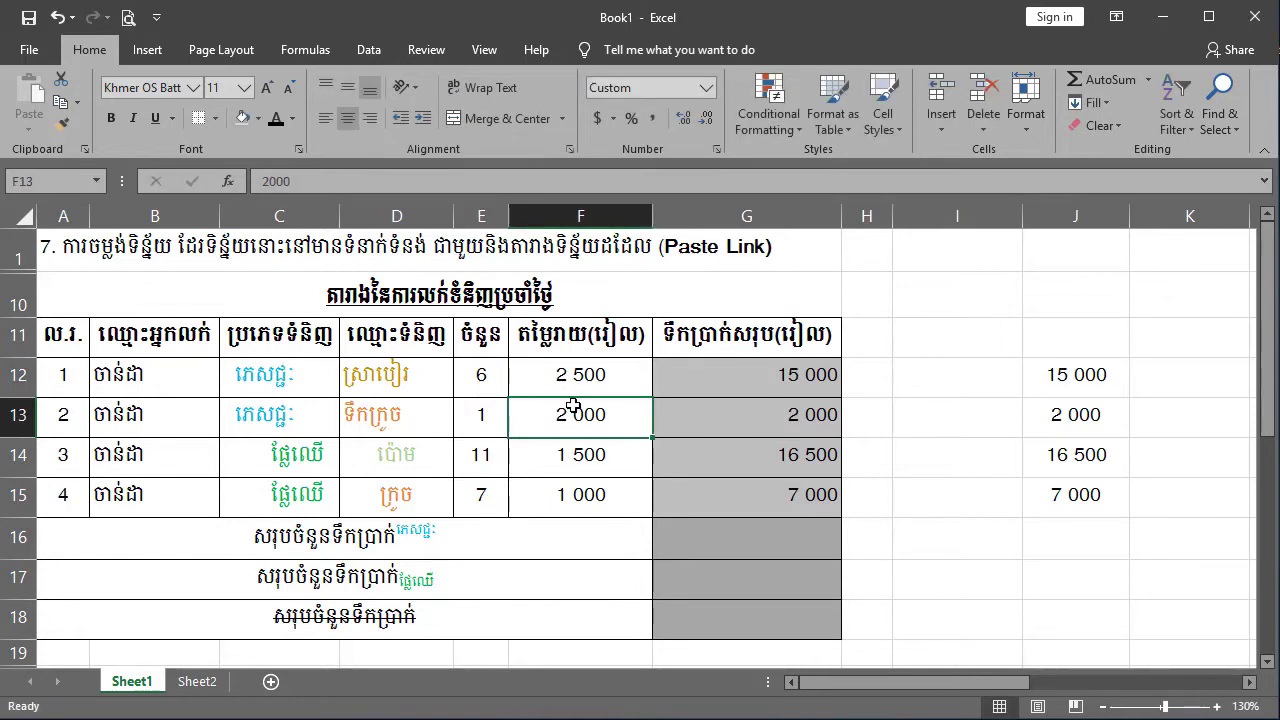
left_click(490, 417)
type("9")
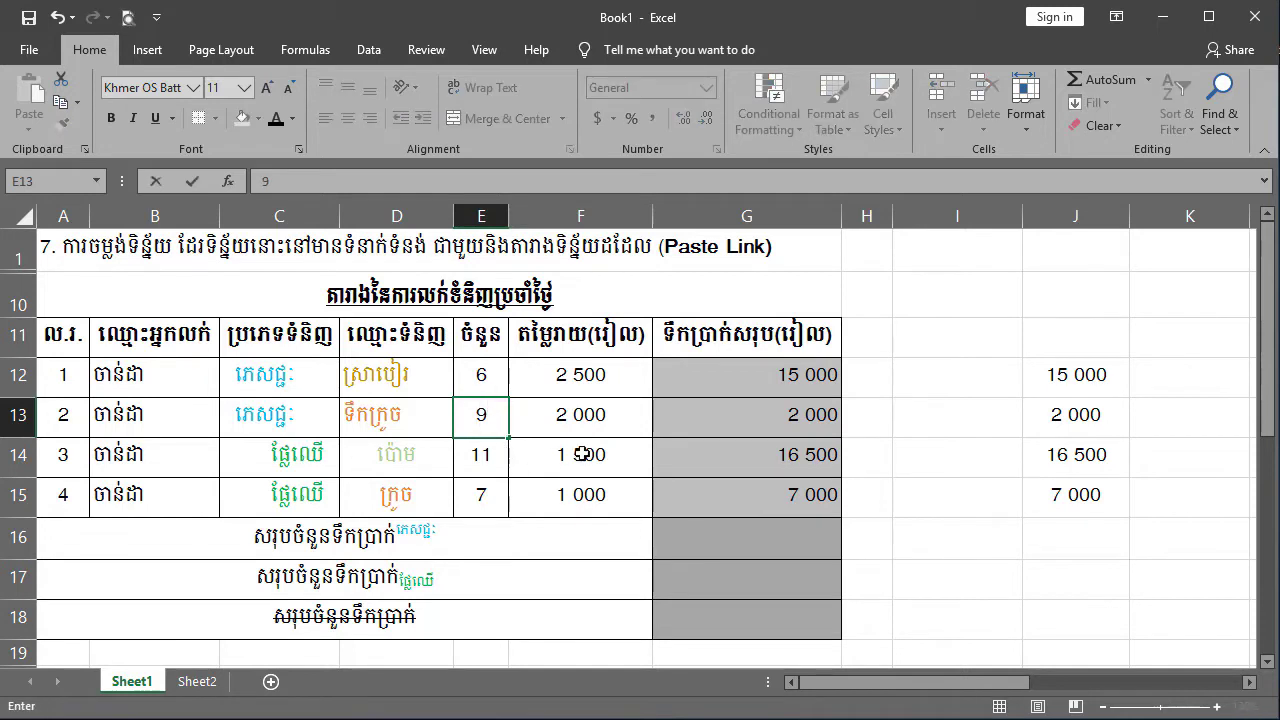
left_click(562, 456)
Delete the linked totals from J12:J15.
left_click(483, 455)
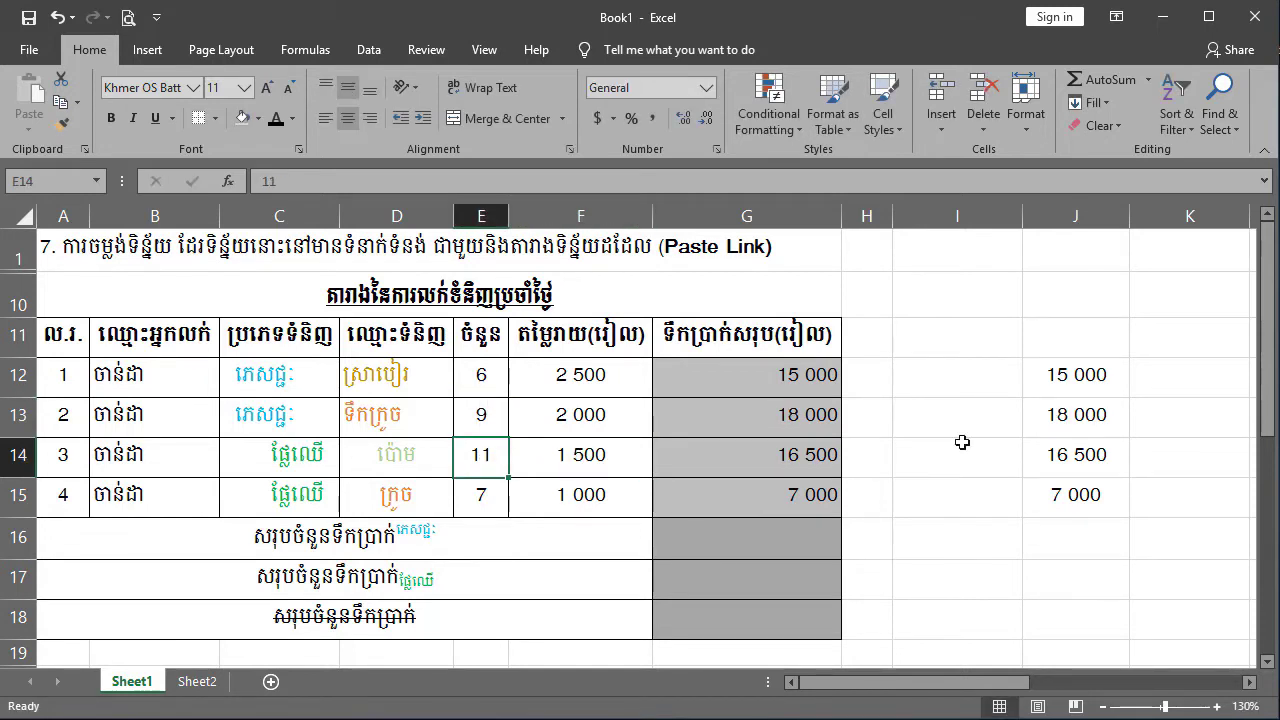
left_click_drag(809, 391, 1075, 497)
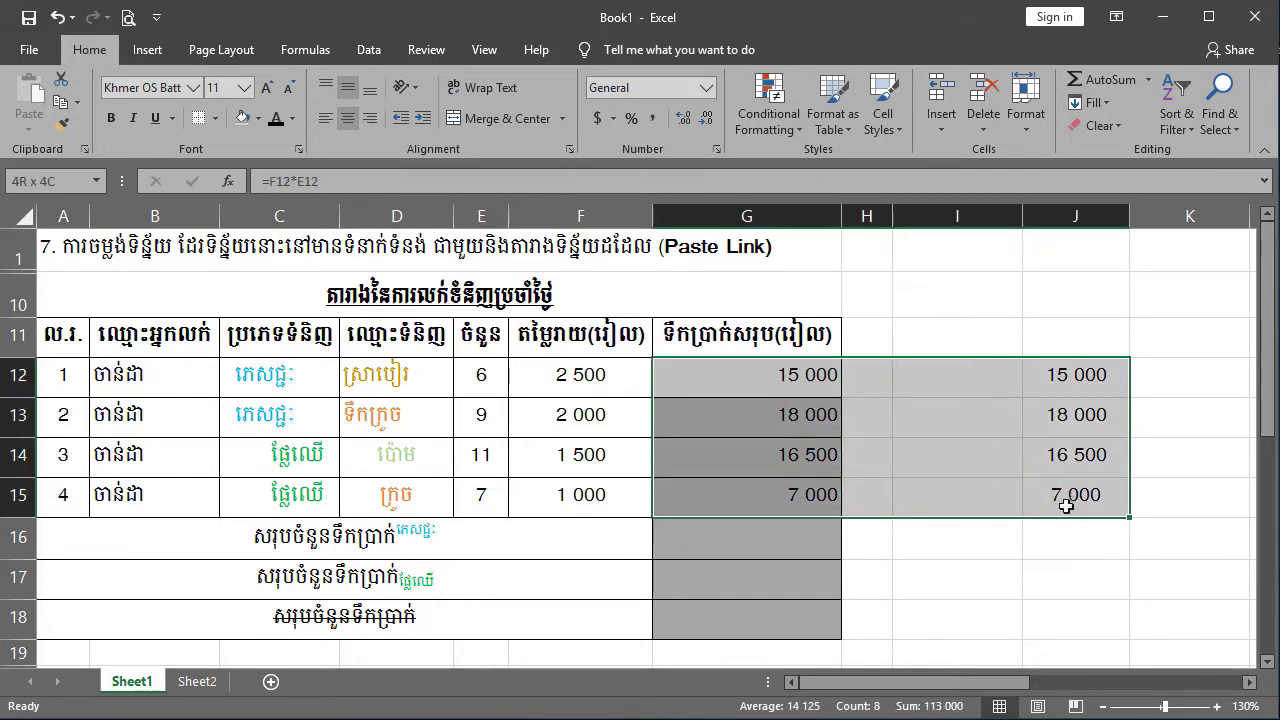
left_click(1007, 559)
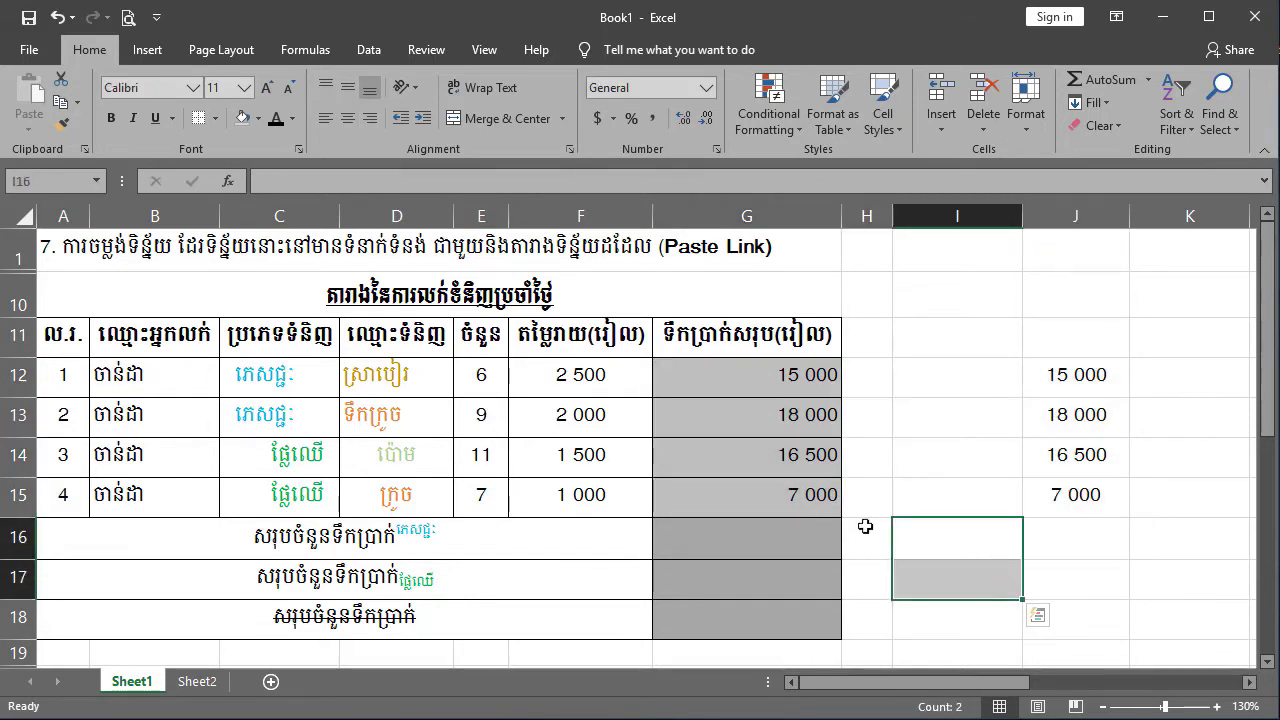
left_click(490, 452)
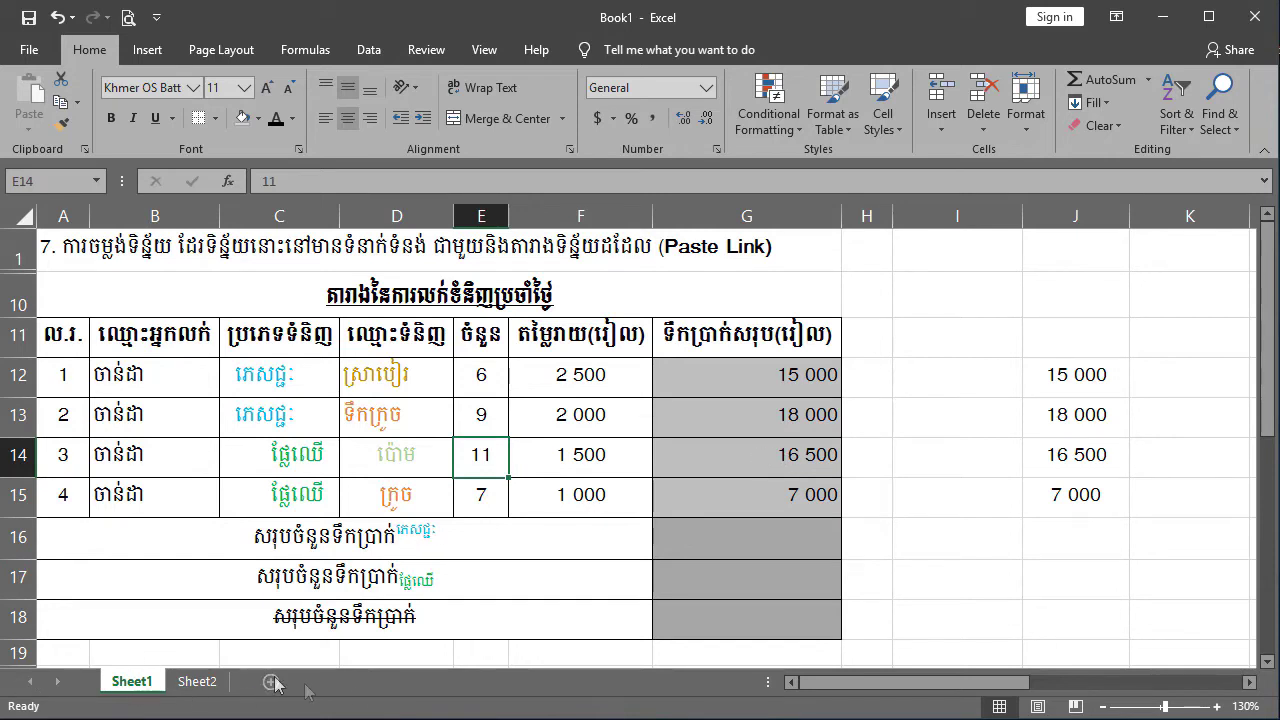
left_click_drag(1058, 374, 1066, 492)
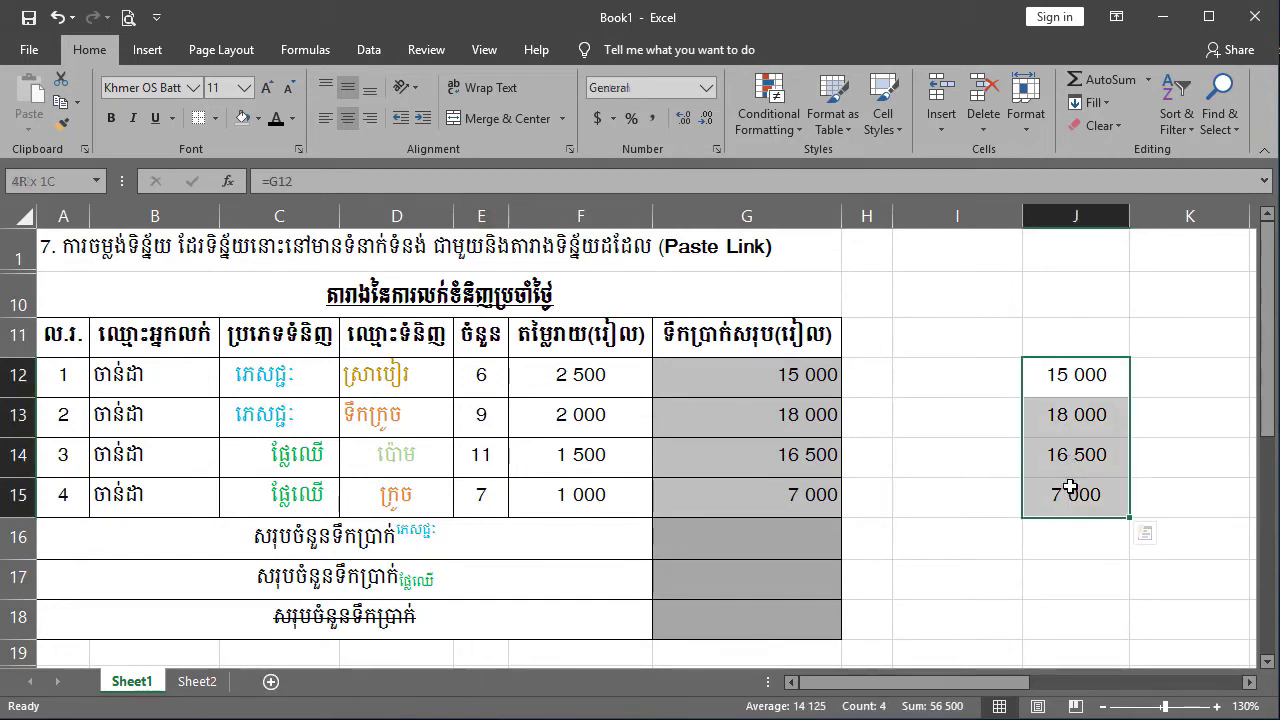
key("Delete")
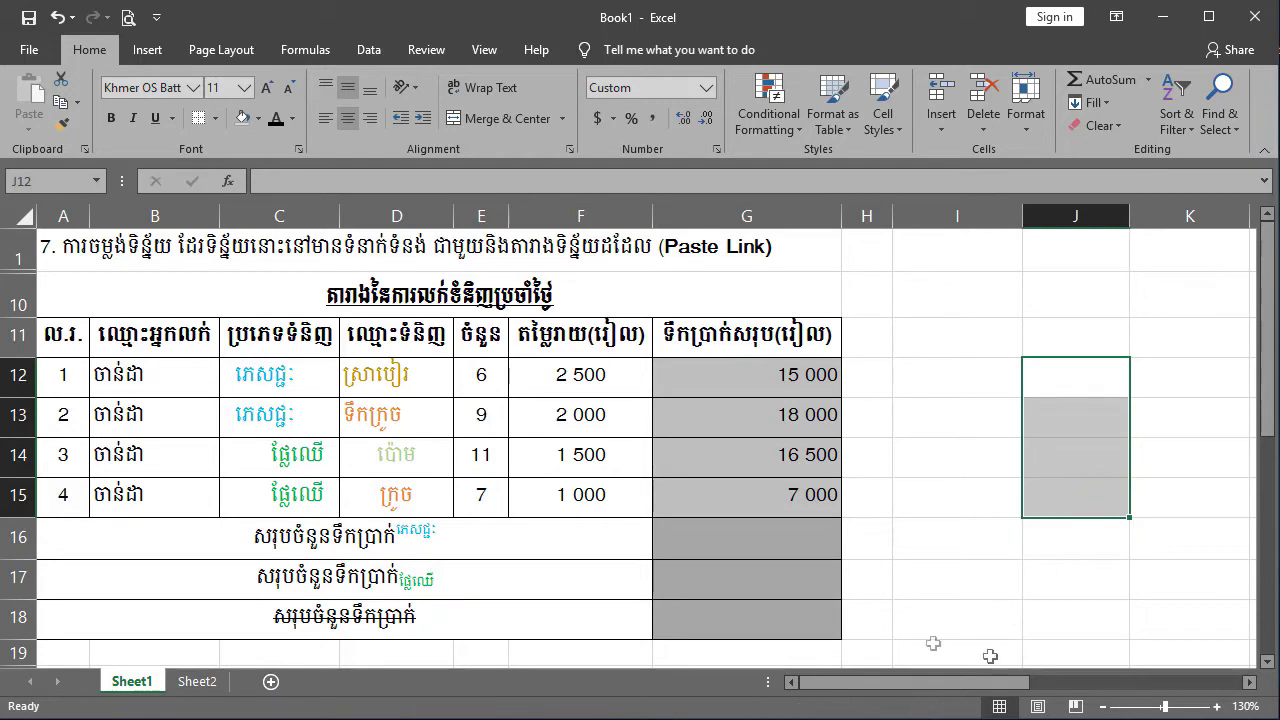
Copy Sheet2's A9 topic line and paste it into Sheet1's A1 title cell.
left_click(190, 681)
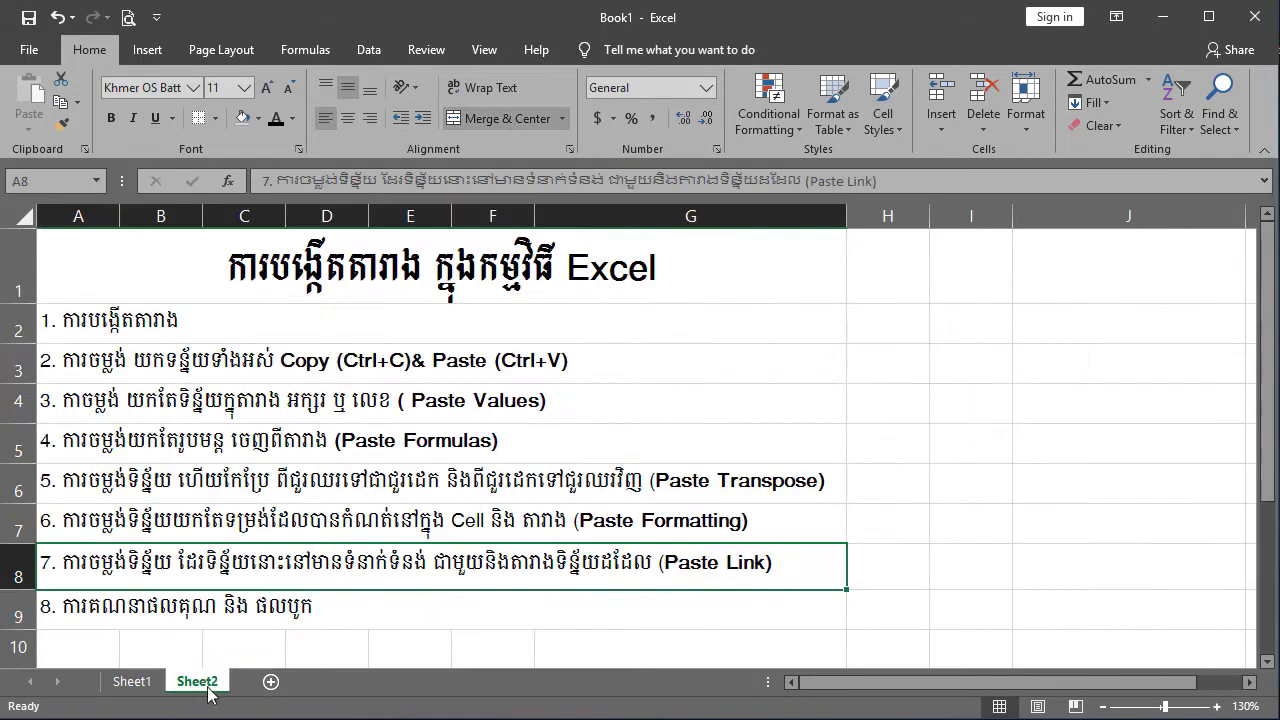
left_click(257, 603)
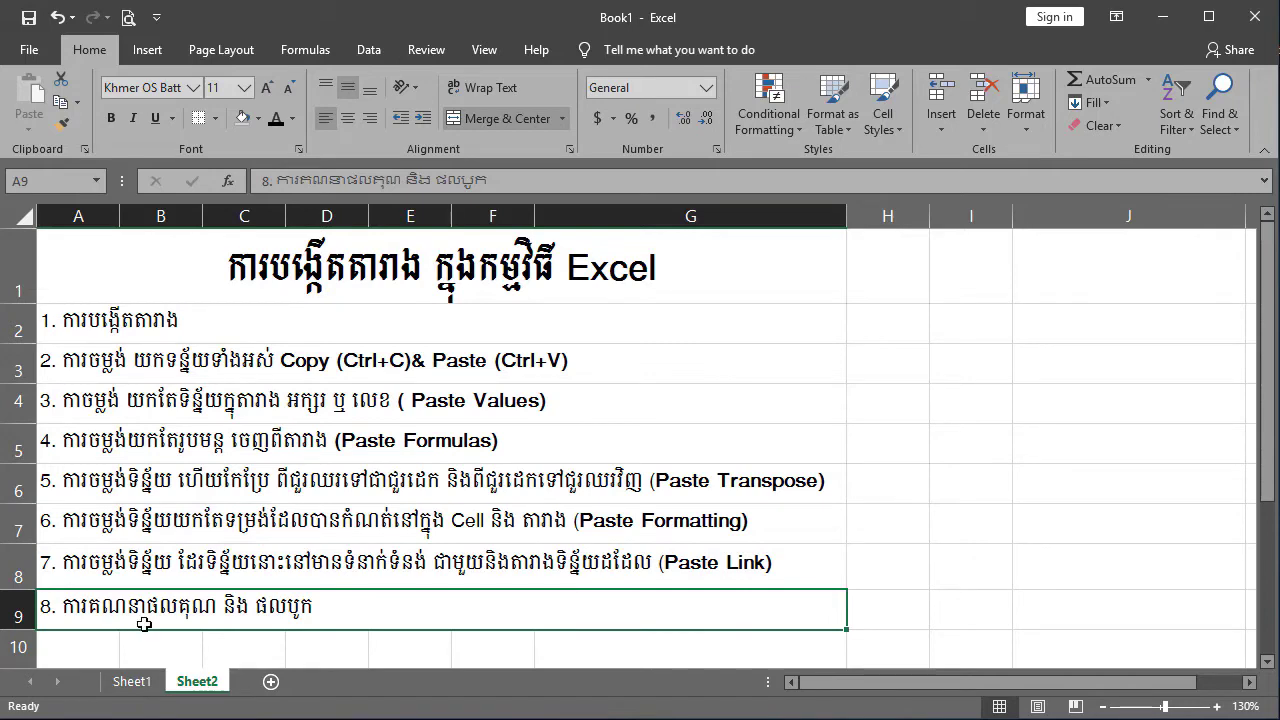
key("ctrl+c")
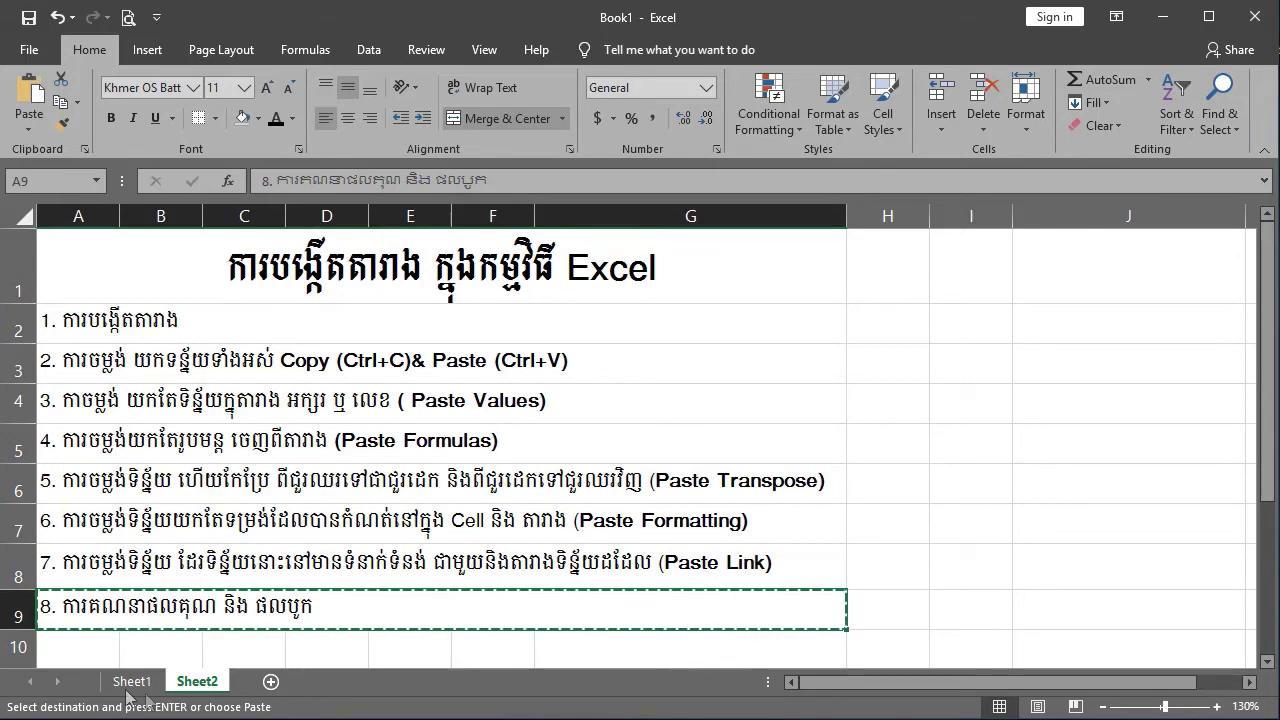
left_click(128, 682)
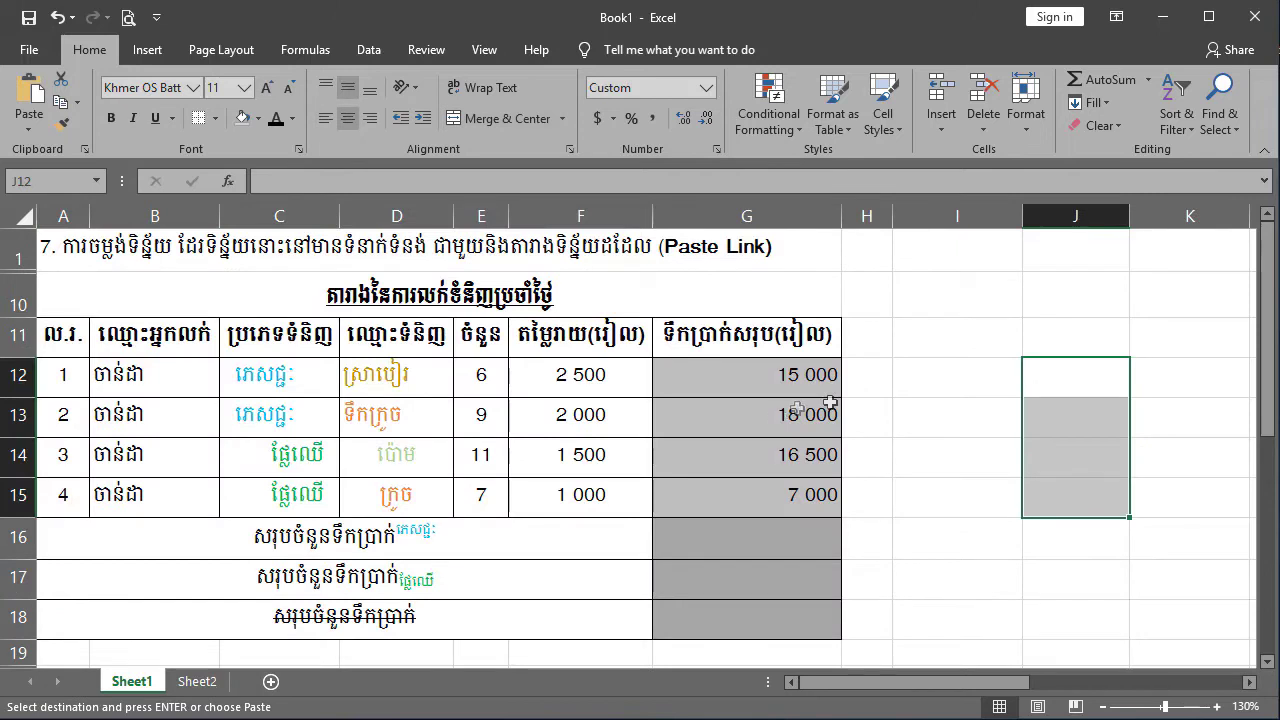
left_click(500, 250)
key("ctrl+v")
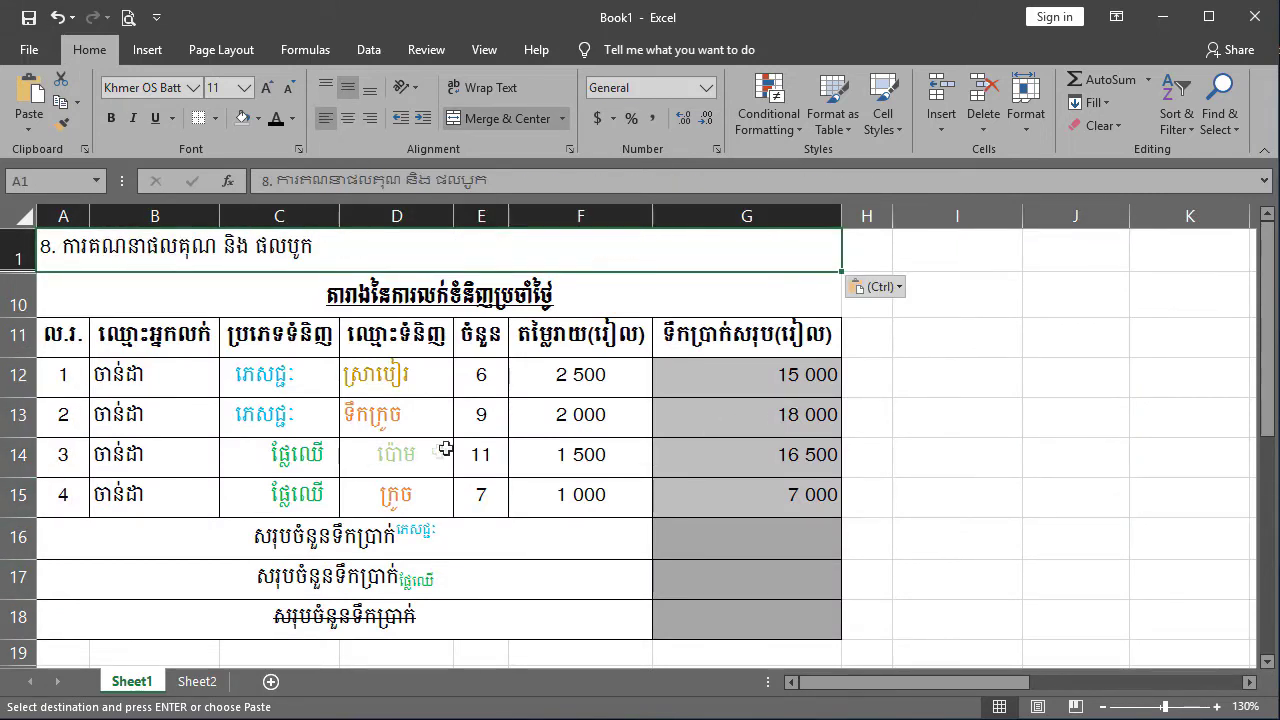
left_click(490, 376)
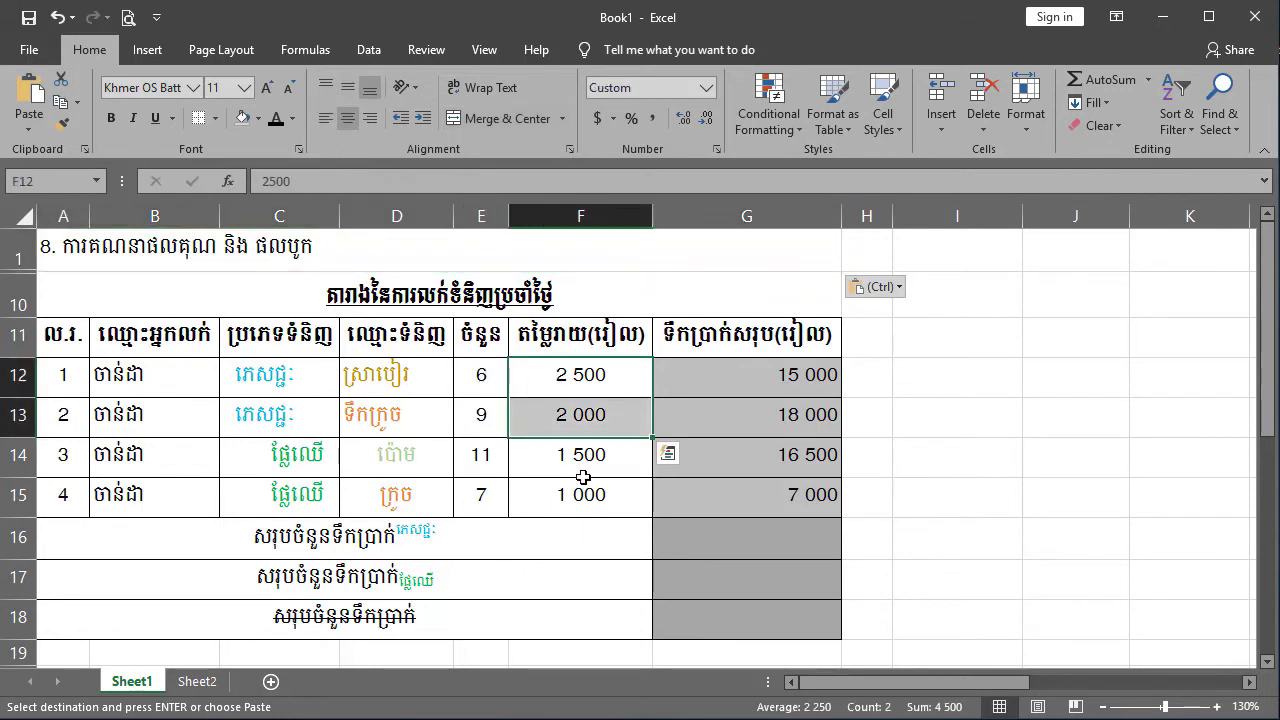
Delete the multiplication results in G12:G15, leaving G12 selected.
left_click_drag(794, 372, 800, 492)
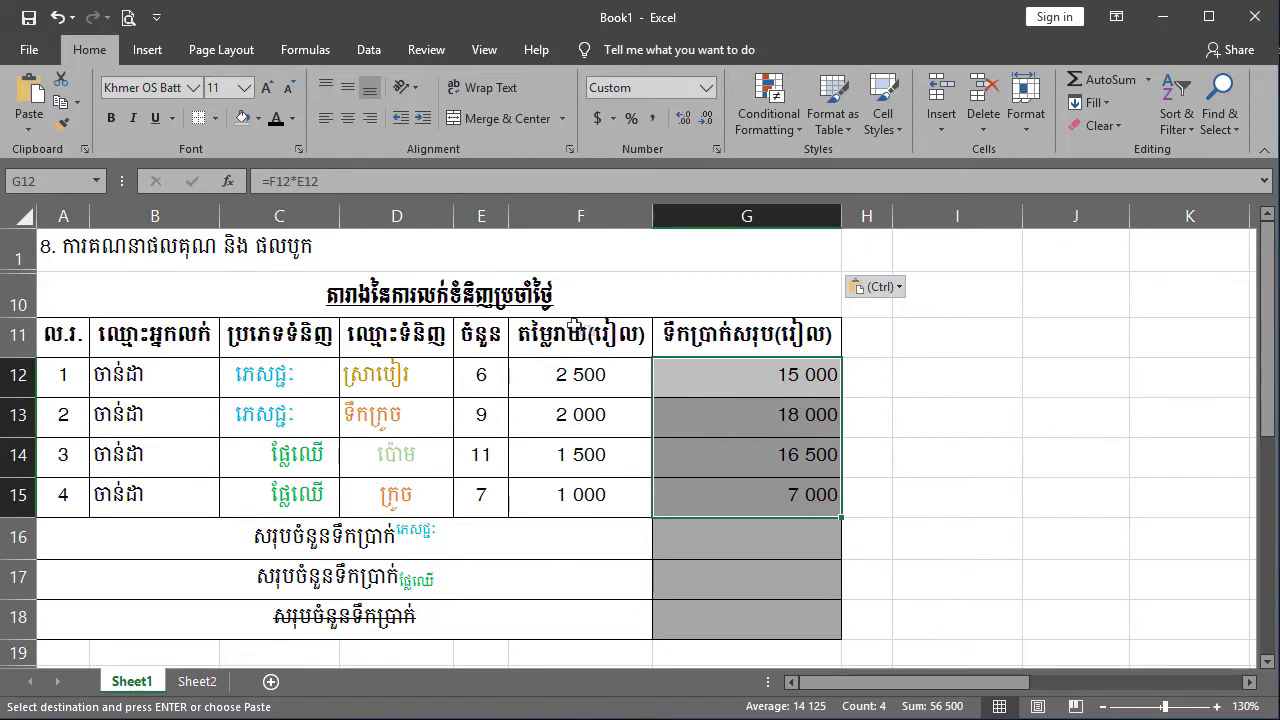
key("Delete")
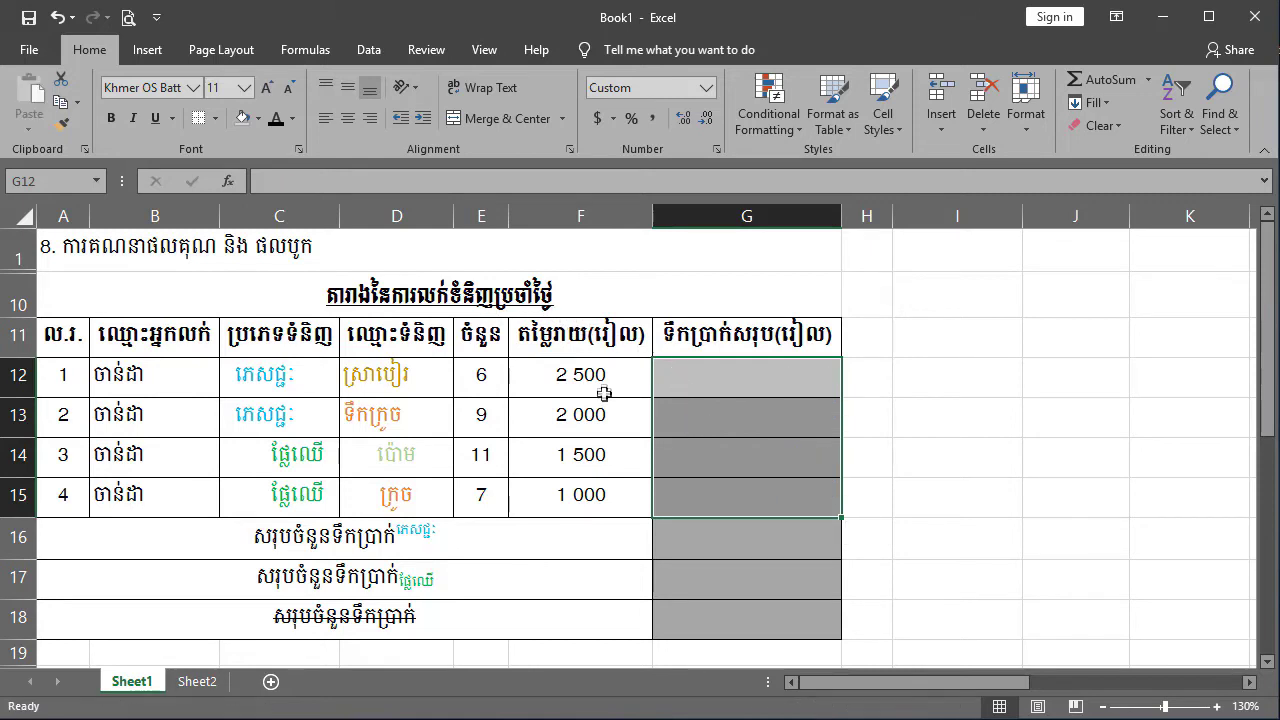
left_click(598, 390)
left_click(484, 376)
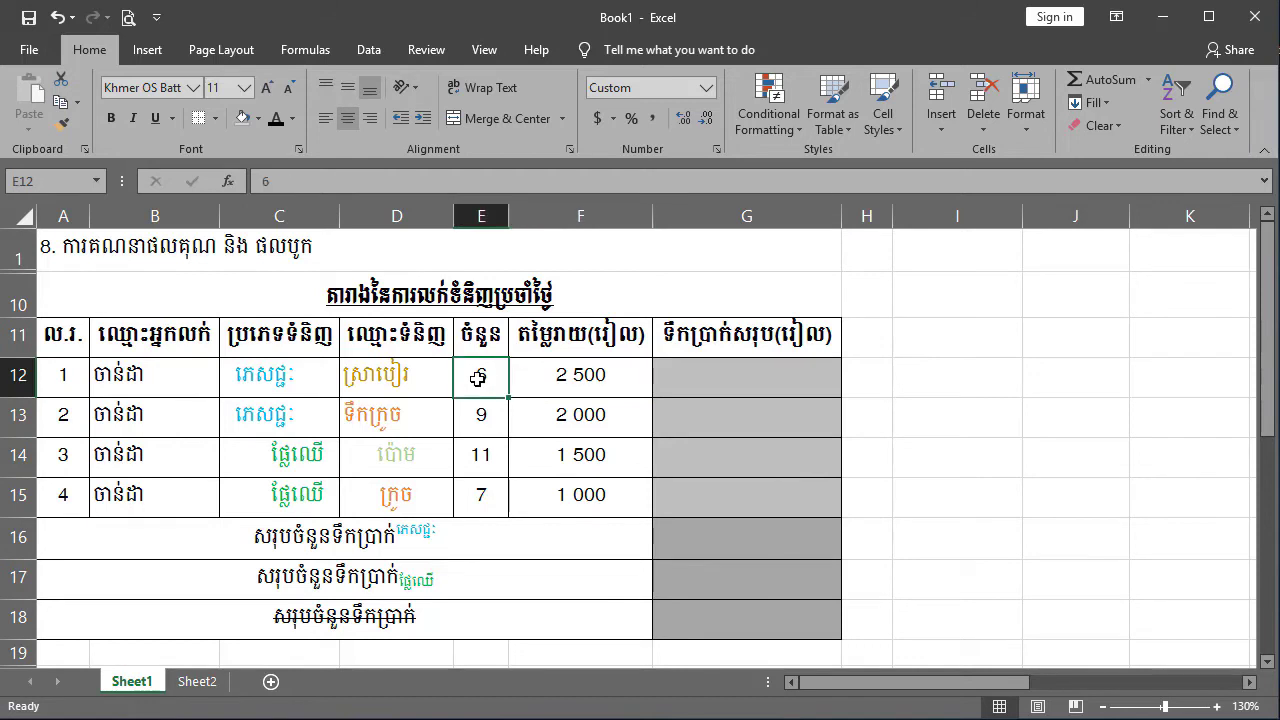
left_click(580, 376)
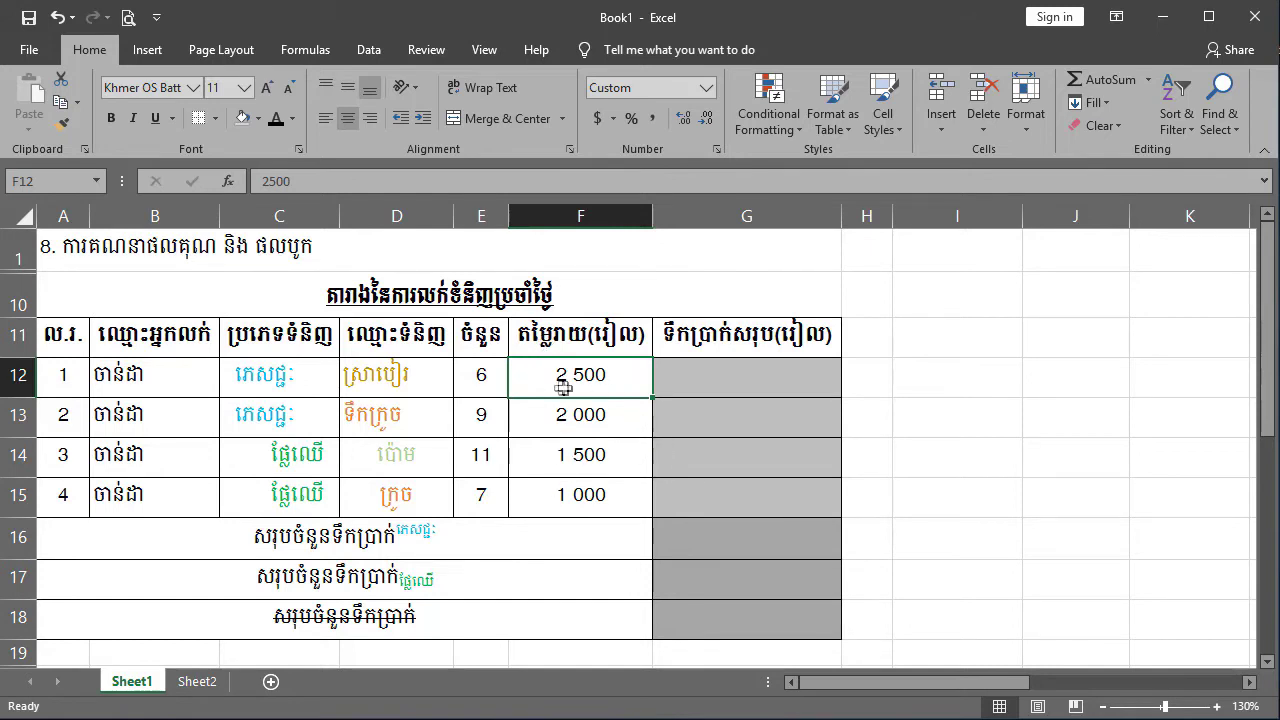
left_click(692, 378)
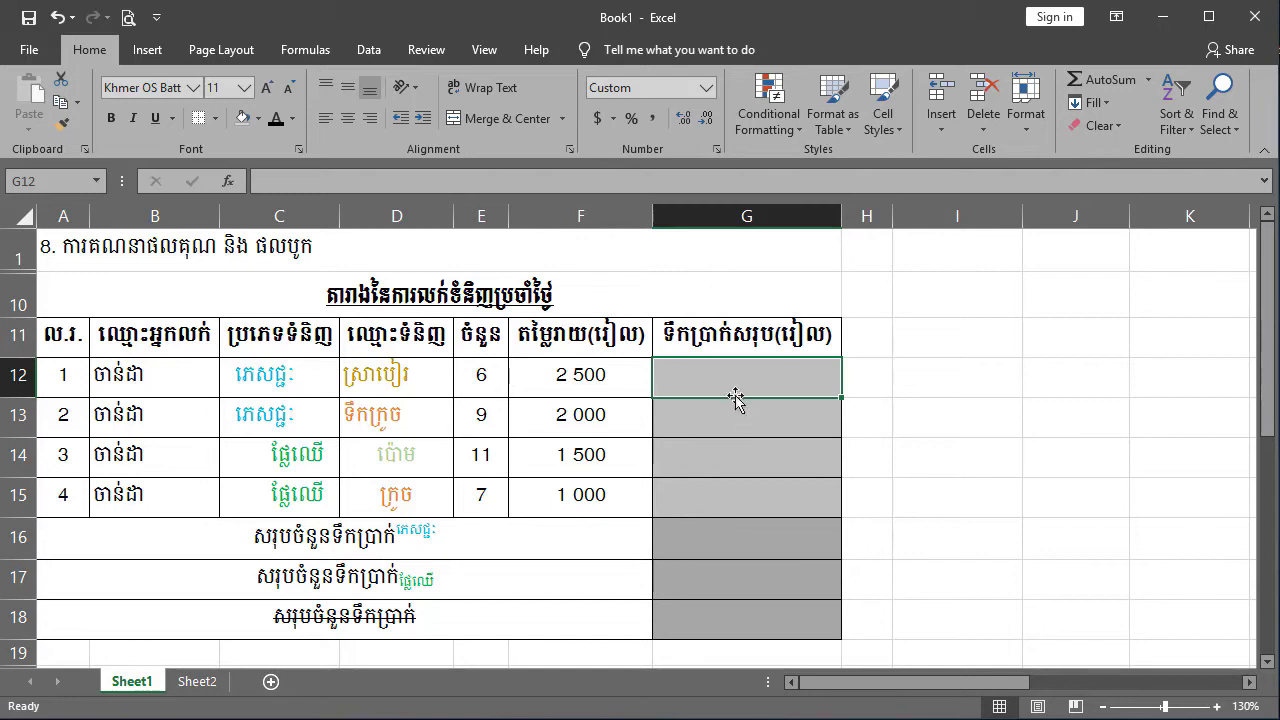
left_click_drag(728, 395, 726, 491)
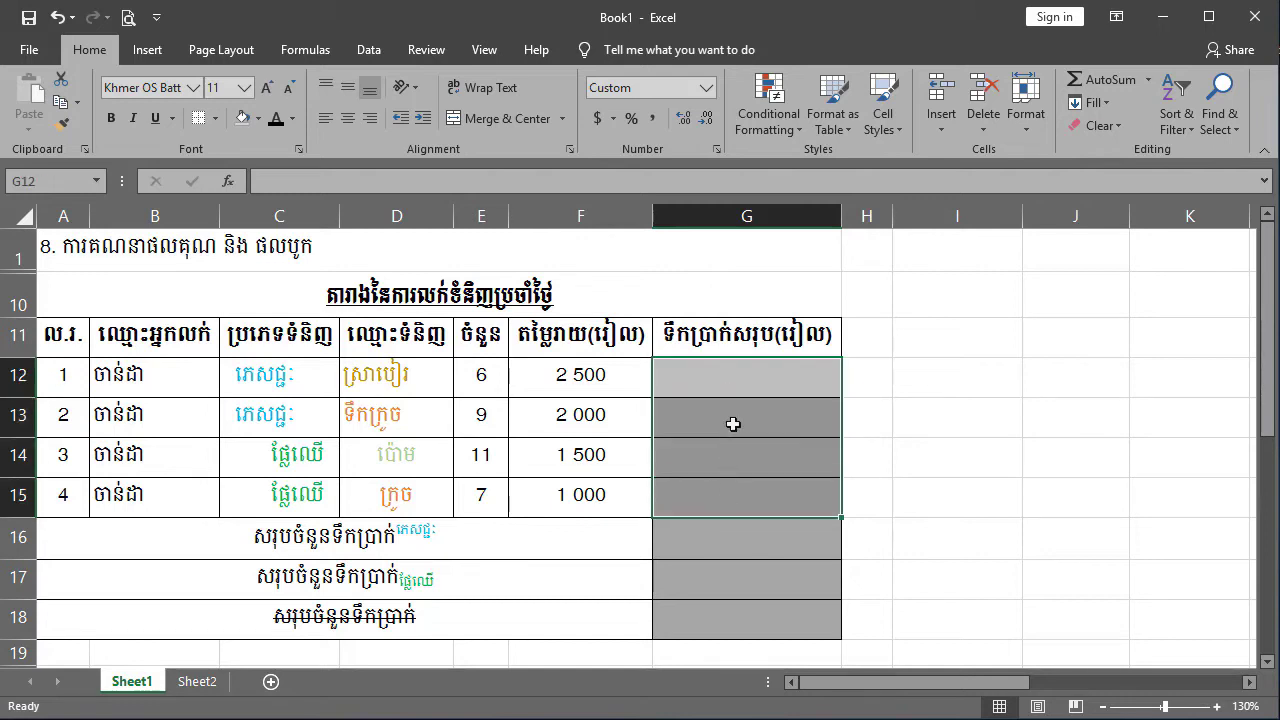
left_click(733, 385)
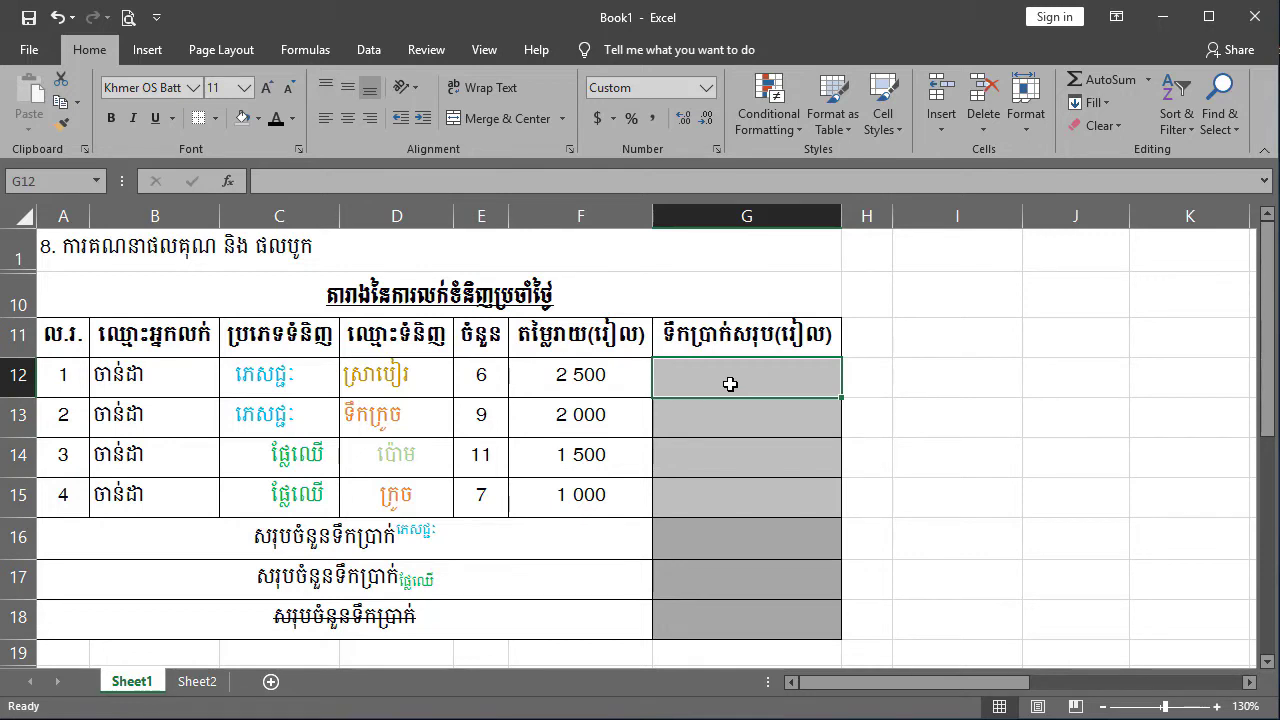
Enter =F12*E12 in G12 so it shows 15 000.
type("=")
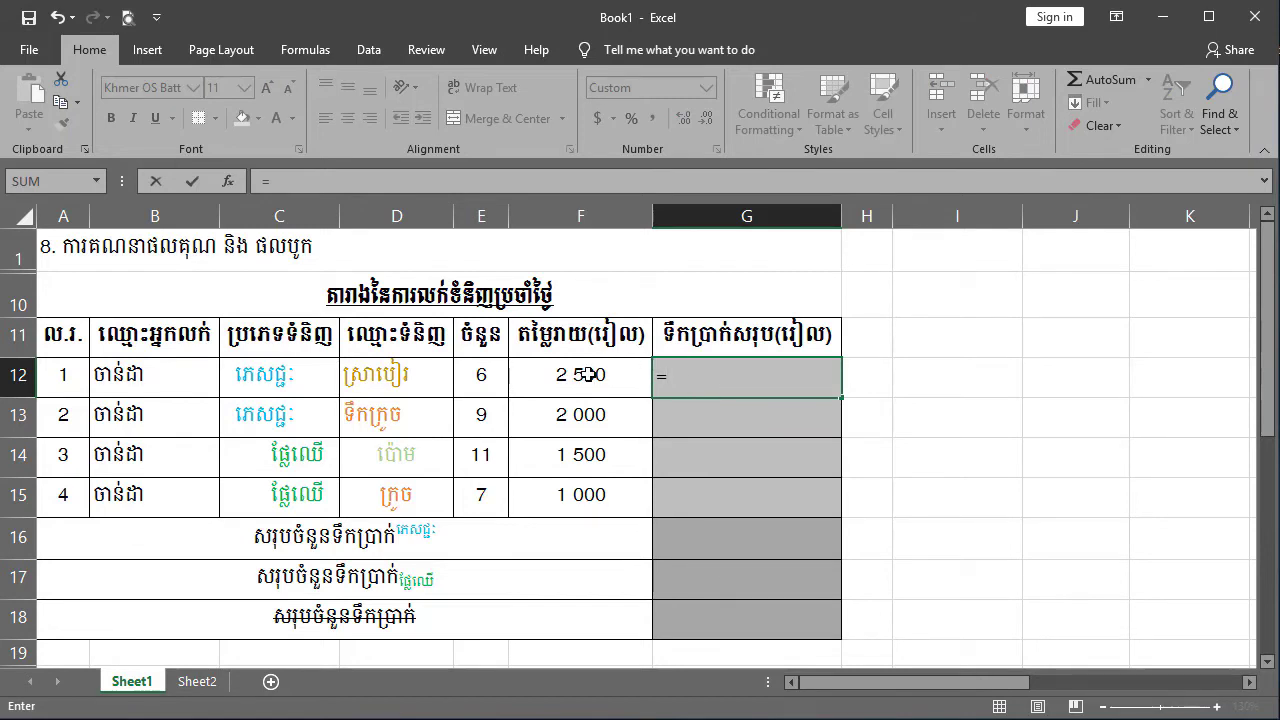
left_click(589, 374)
type("*")
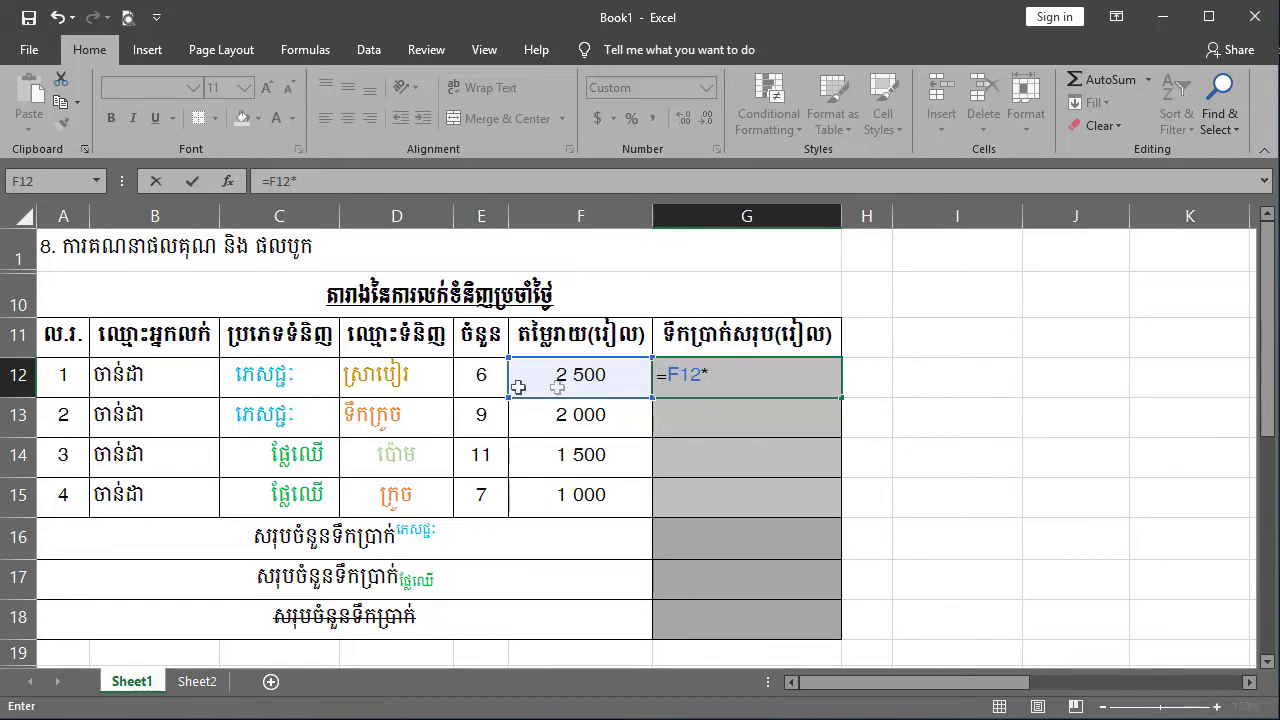
left_click(486, 376)
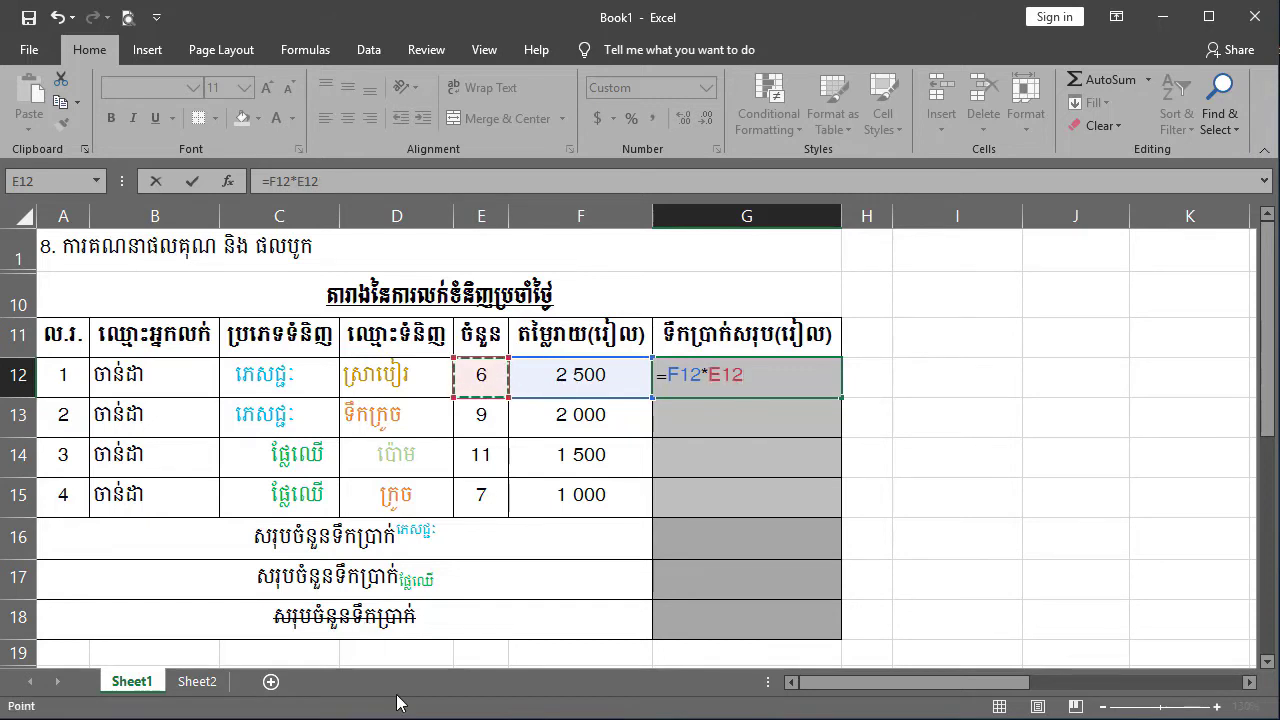
key("Return")
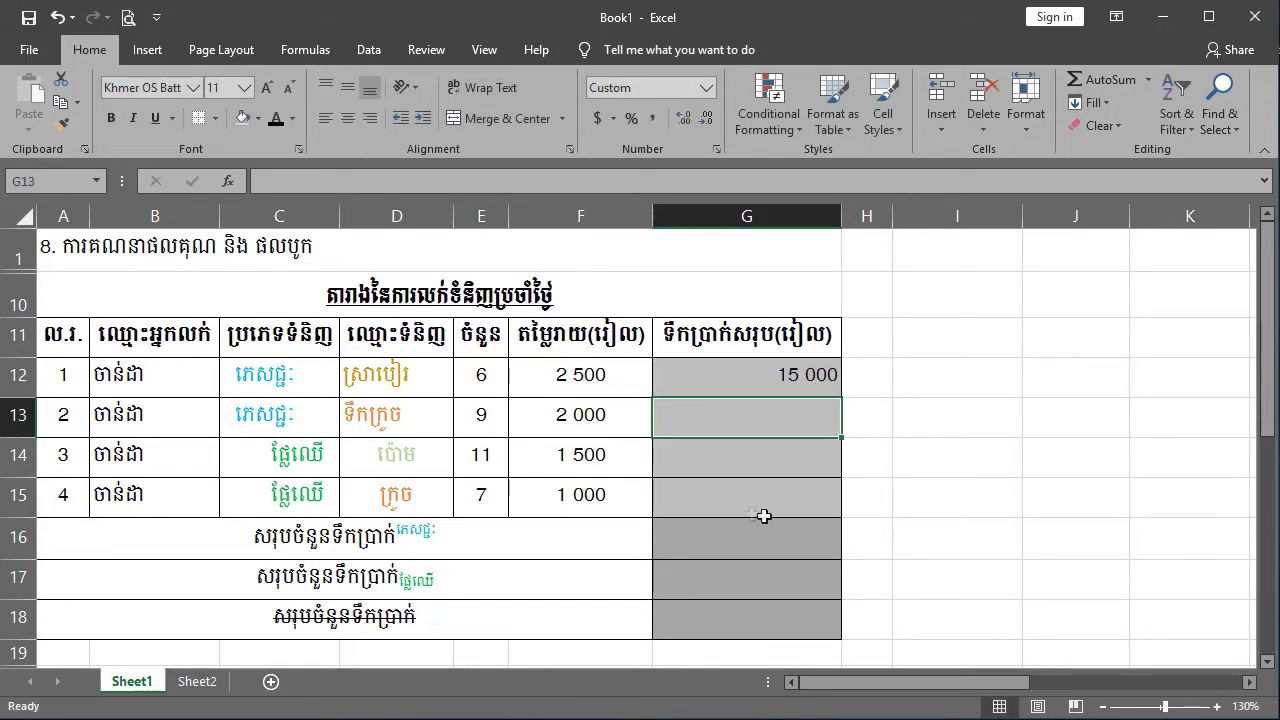
left_click(781, 389)
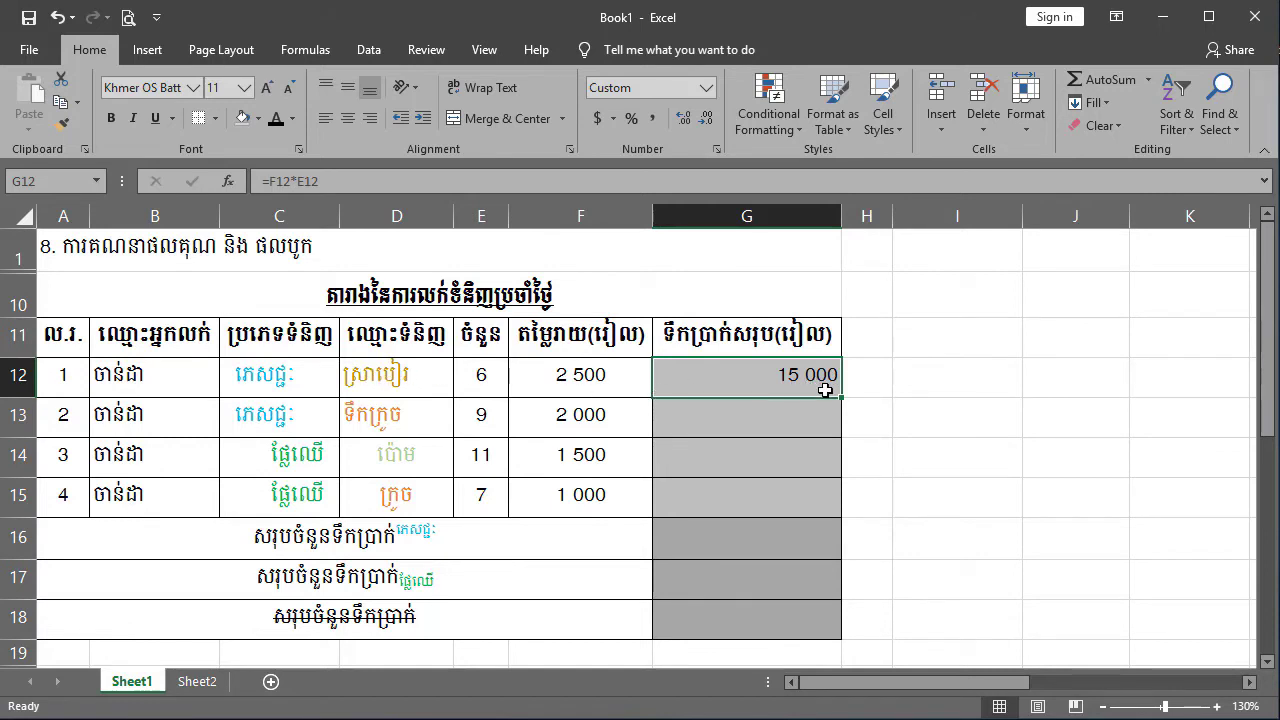
Fill the G12 formula down to G15 and centre the G12:G15 totals.
left_click(628, 429)
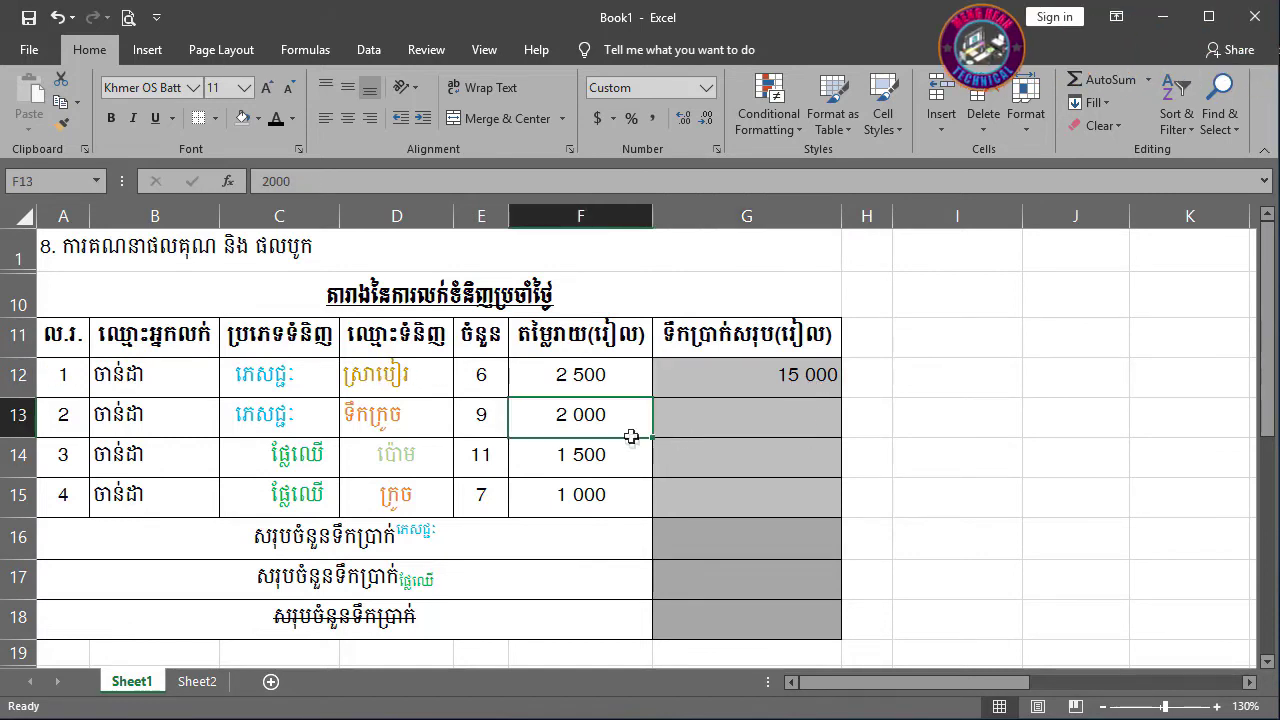
left_click(772, 409)
left_click(828, 381)
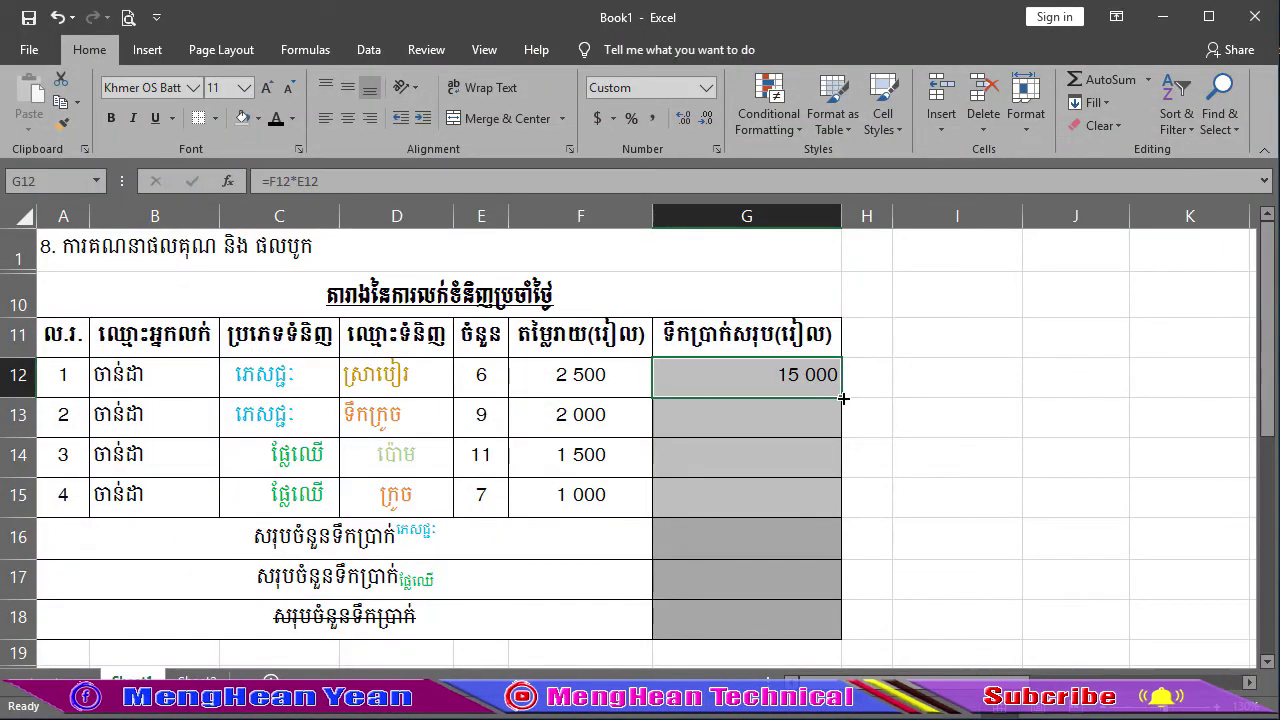
left_click_drag(843, 398, 830, 507)
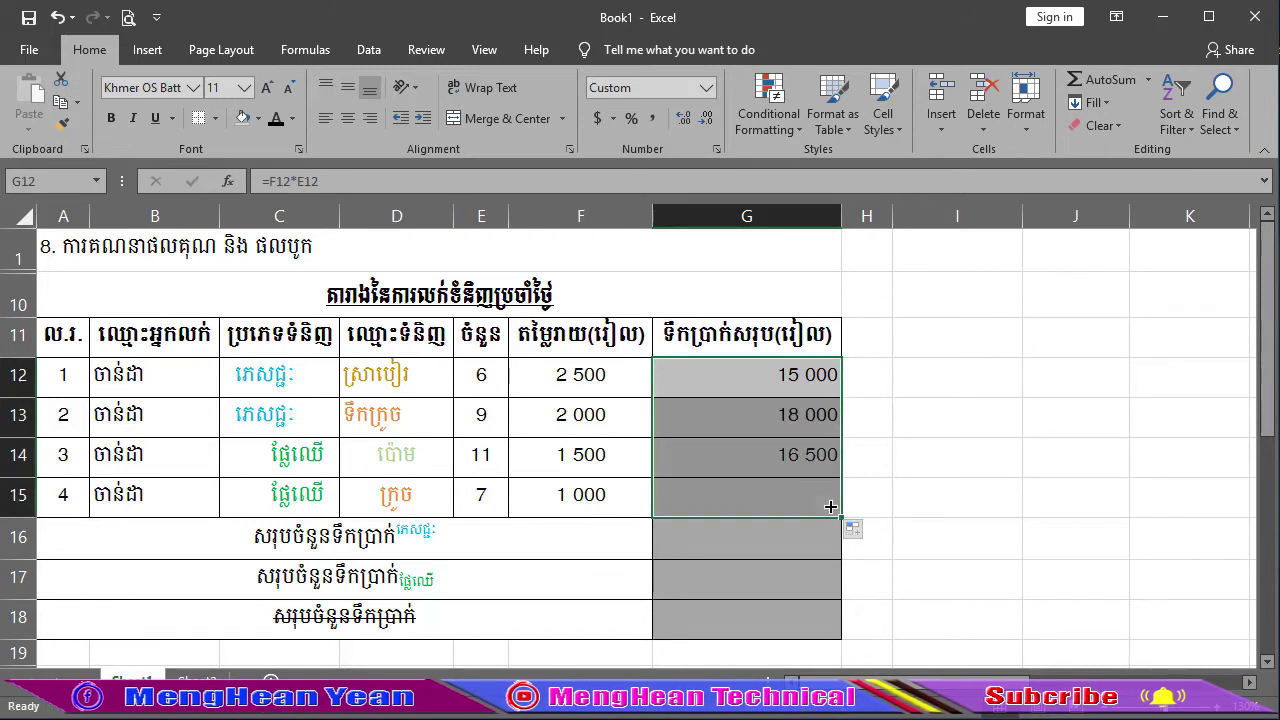
left_click(764, 492)
left_click(774, 417)
left_click_drag(765, 367, 766, 491)
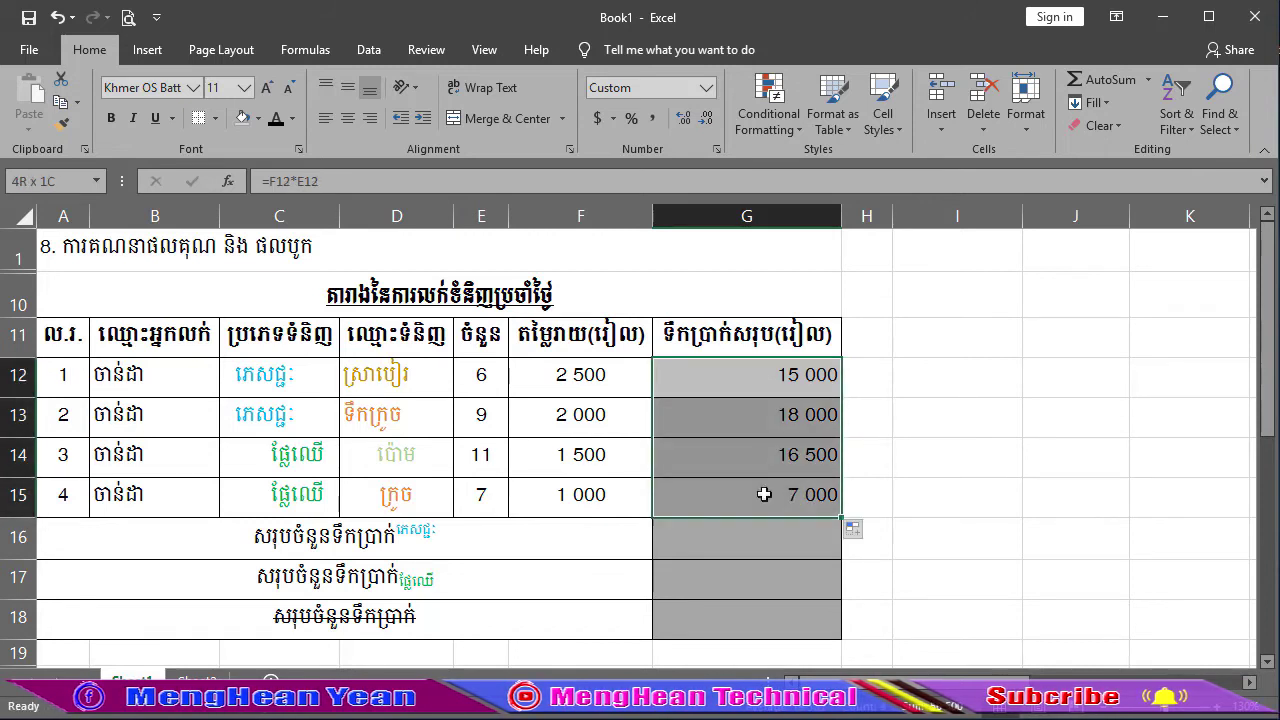
left_click(347, 120)
left_click(746, 538)
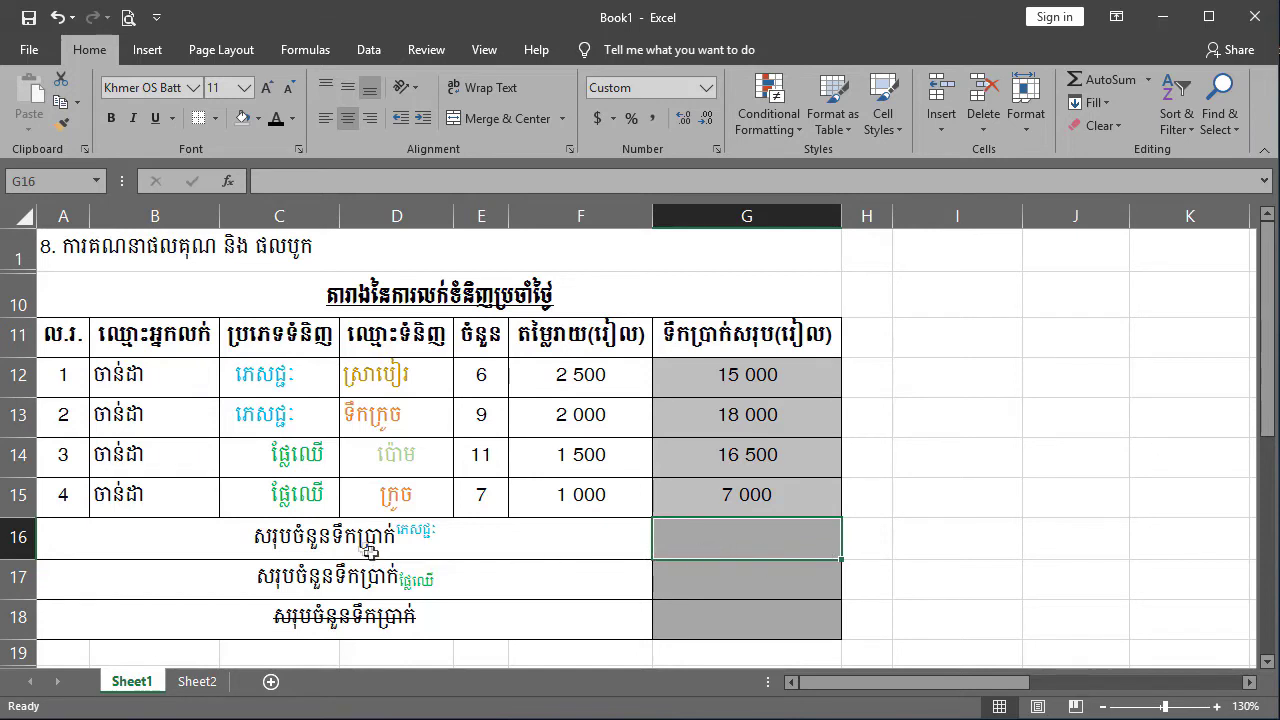
left_click(281, 548)
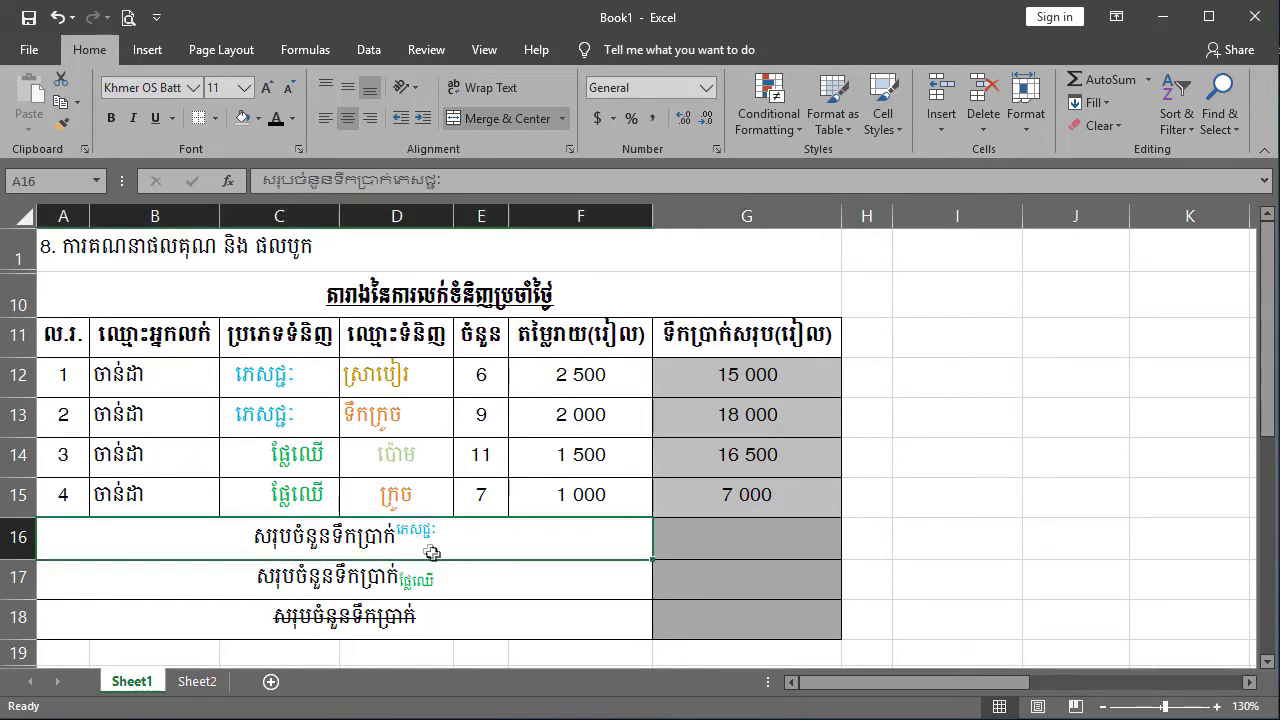
mouse_move(290, 376)
left_mouse_down()
mouse_move(655, 416)
mouse_move(742, 412)
left_mouse_up()
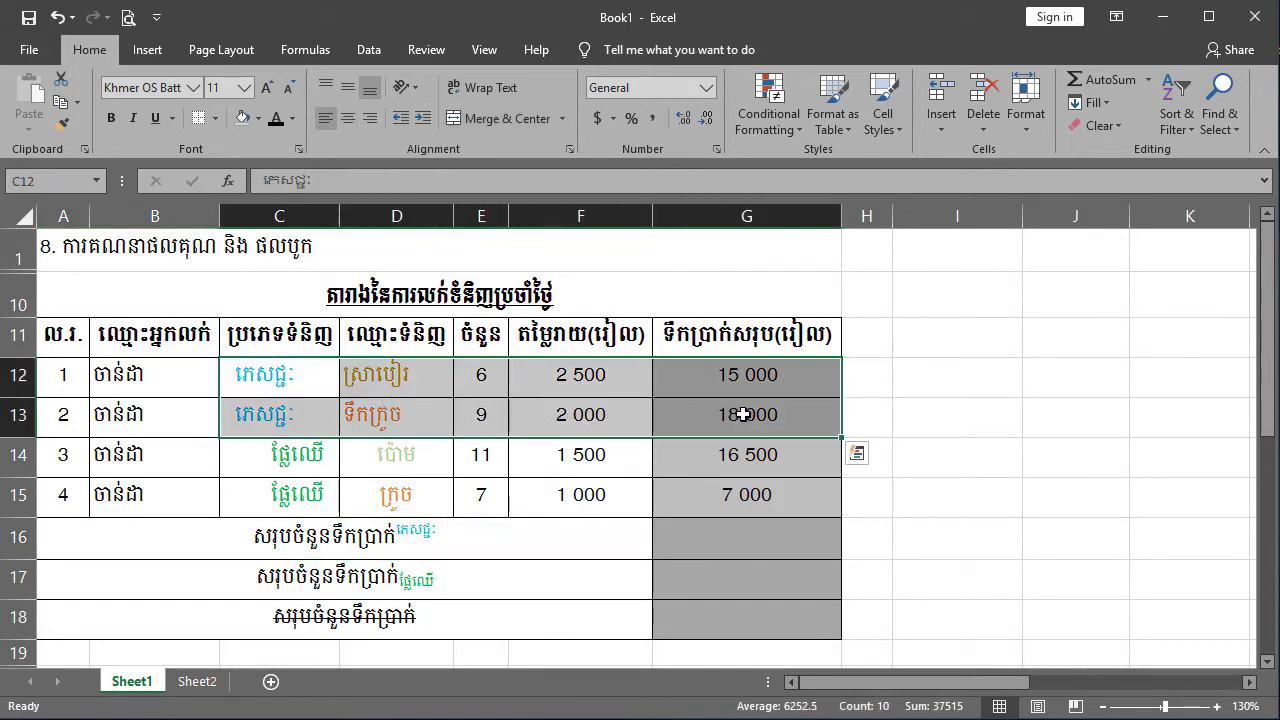
left_click(745, 414)
left_click_drag(323, 380, 730, 414)
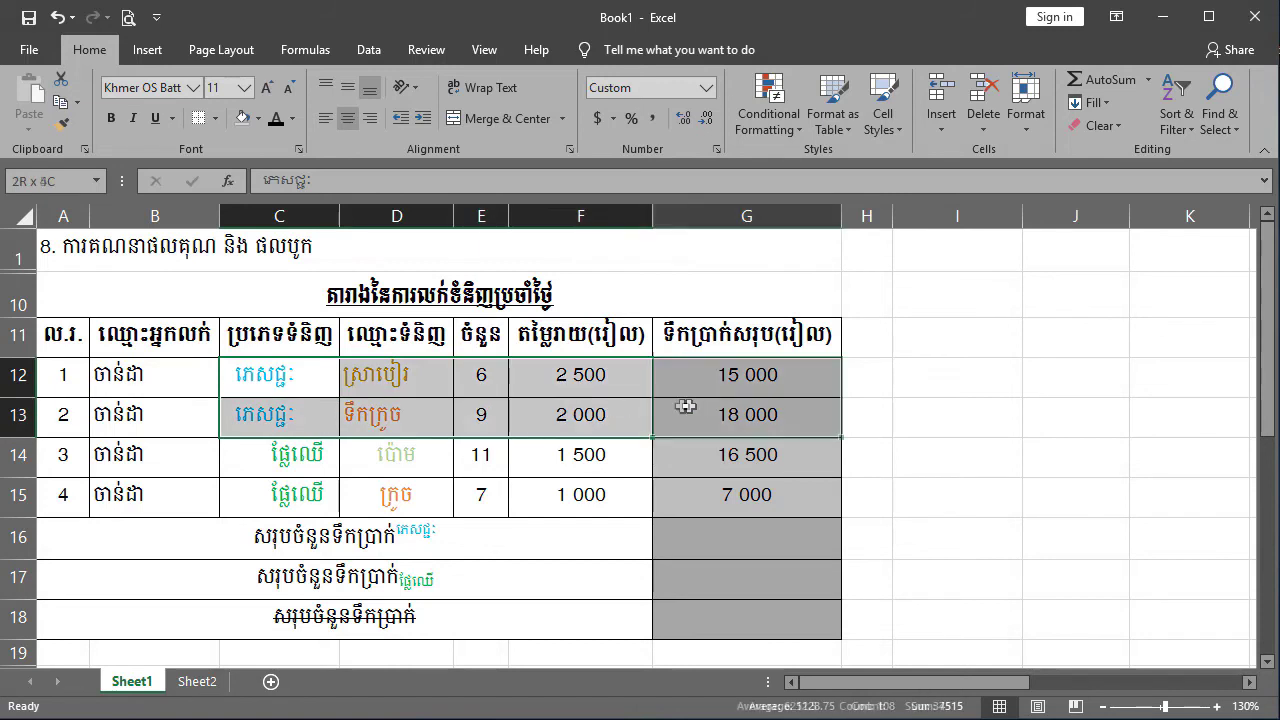
left_click_drag(484, 380, 571, 420)
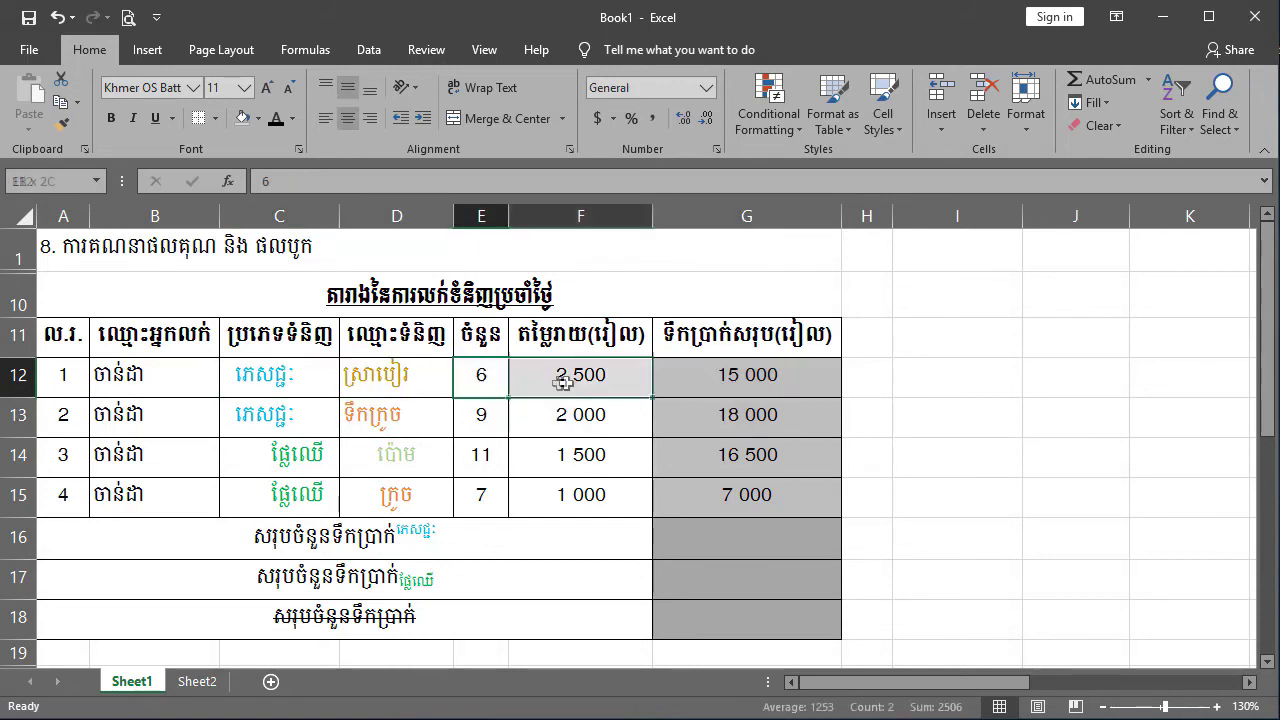
left_click(763, 418)
left_click_drag(757, 375, 760, 416)
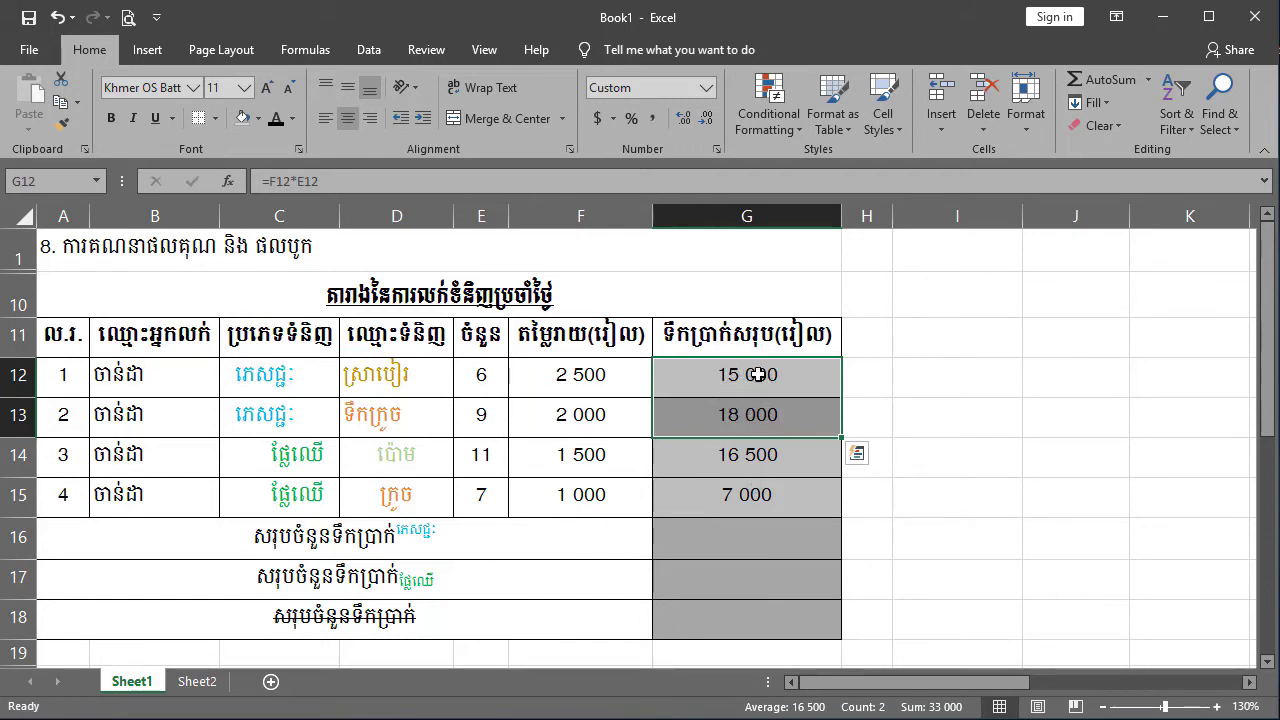
left_click(740, 542)
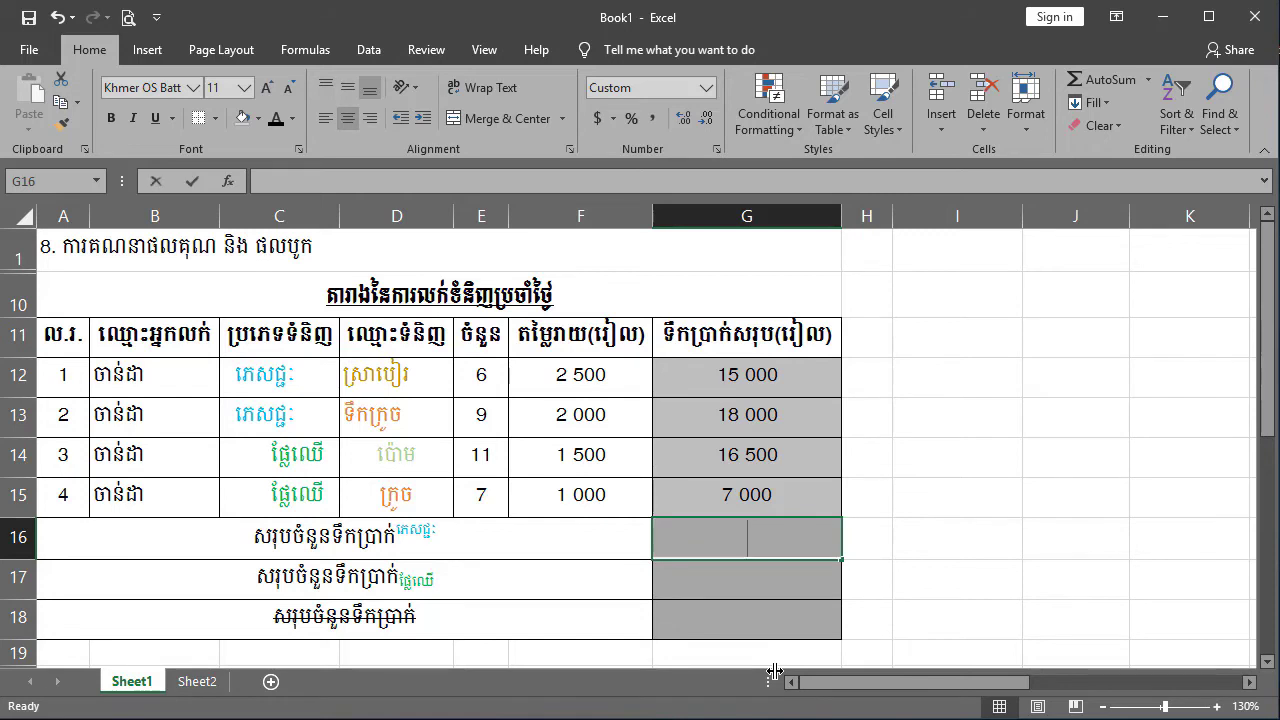
Enter =SUM(G12,G13) in G16 to show 33 000.
type("=s")
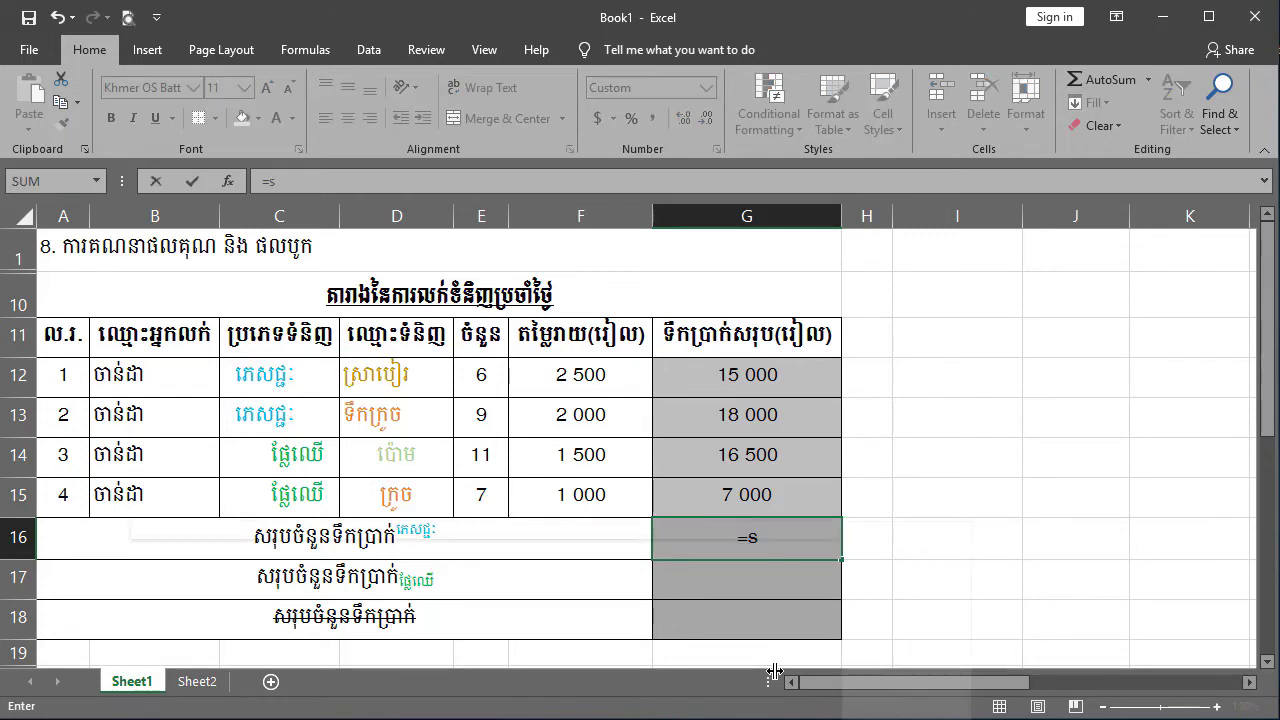
type("um")
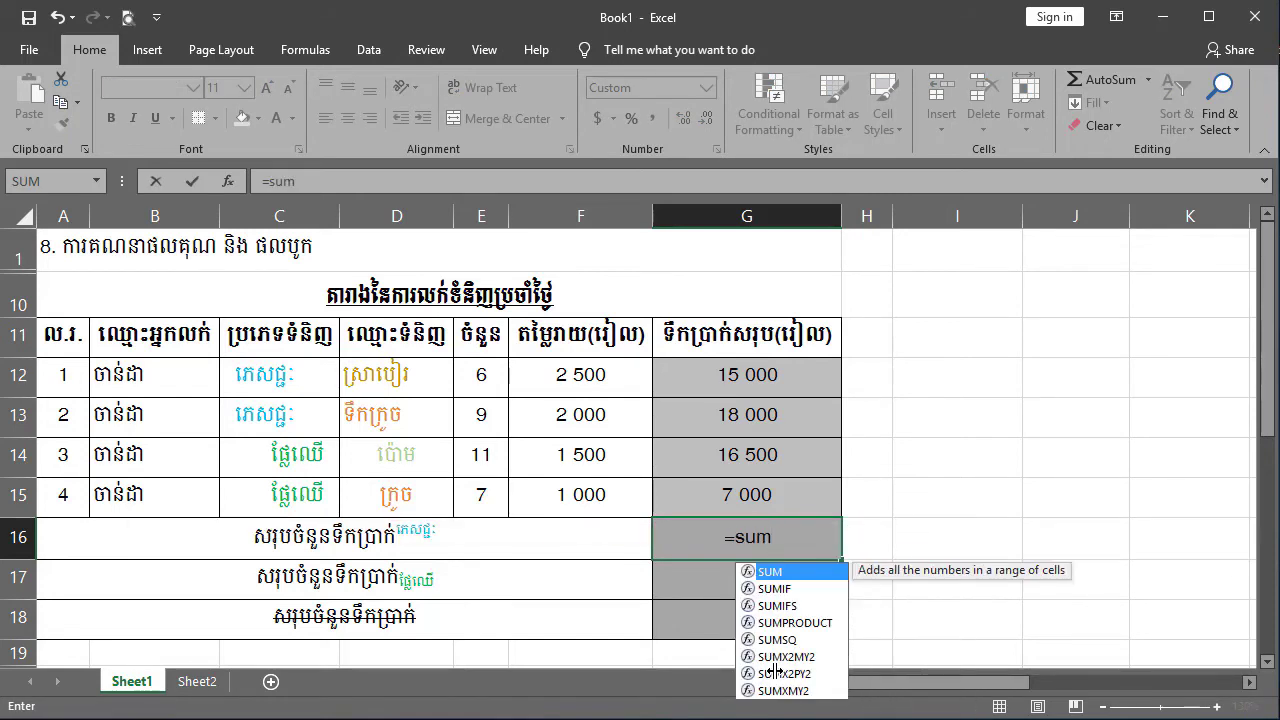
double_click(787, 573)
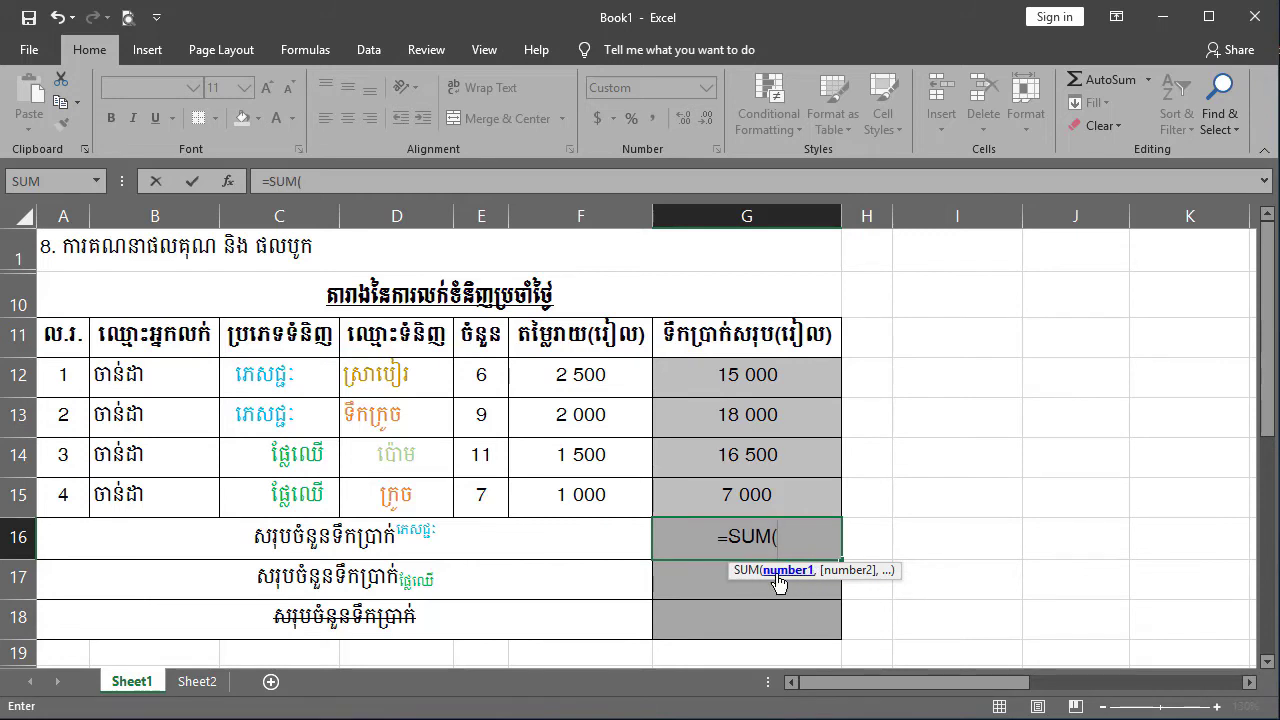
left_click(755, 375)
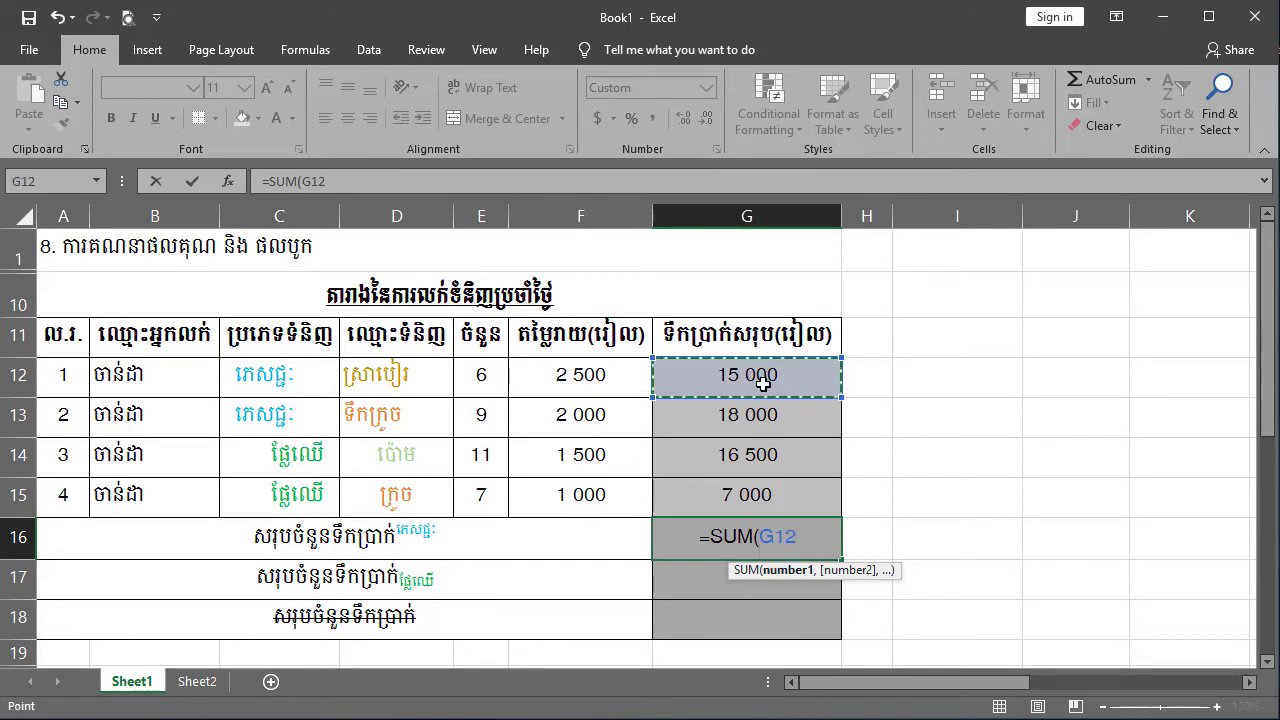
type(",")
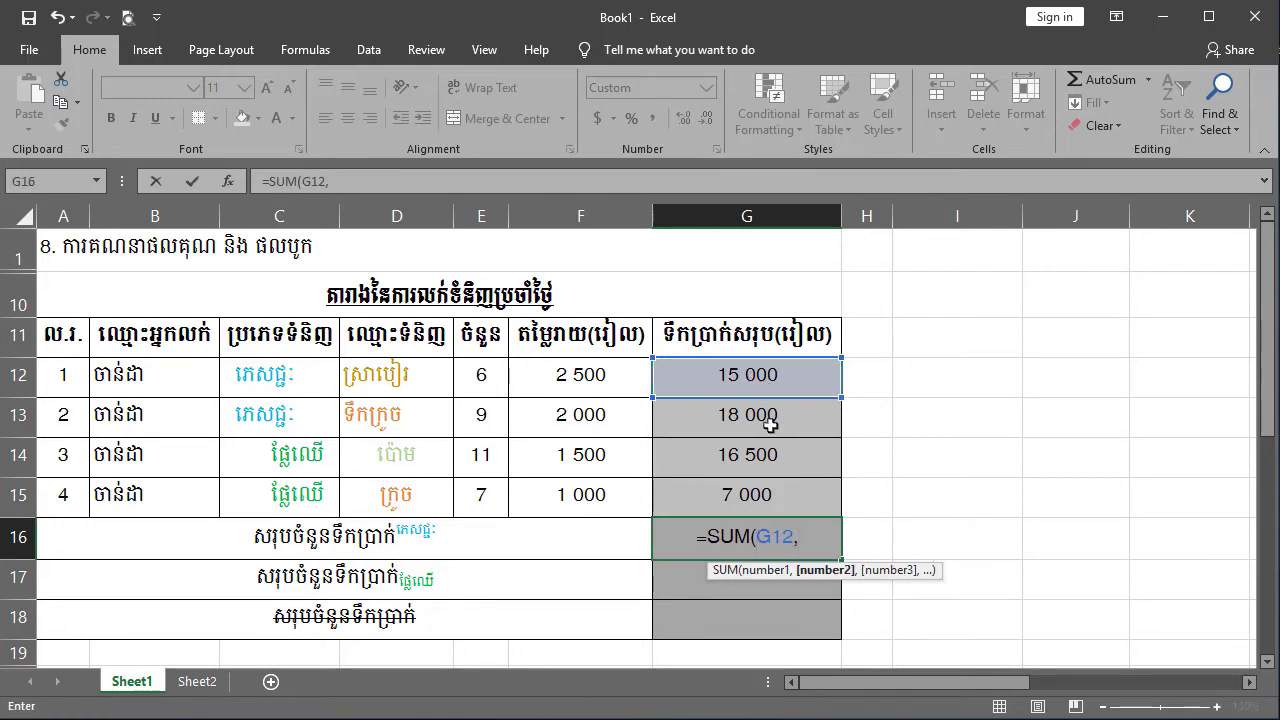
left_click(768, 422)
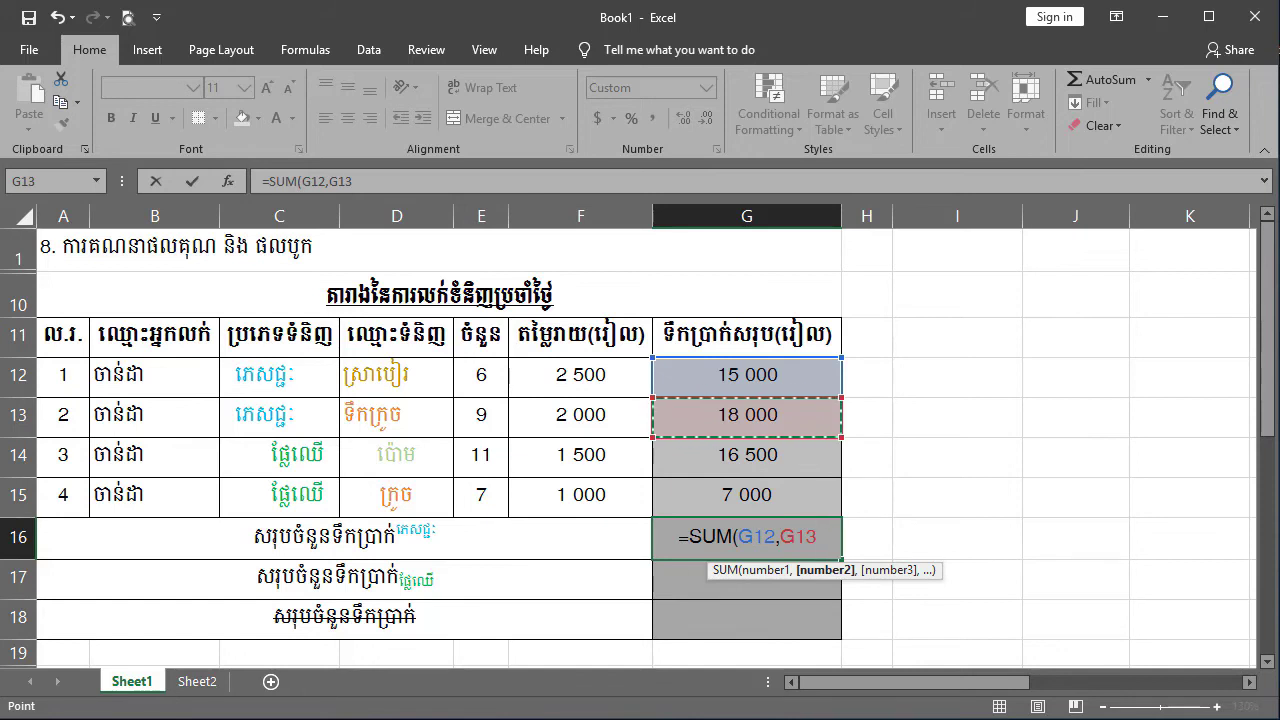
type(")")
key("Return")
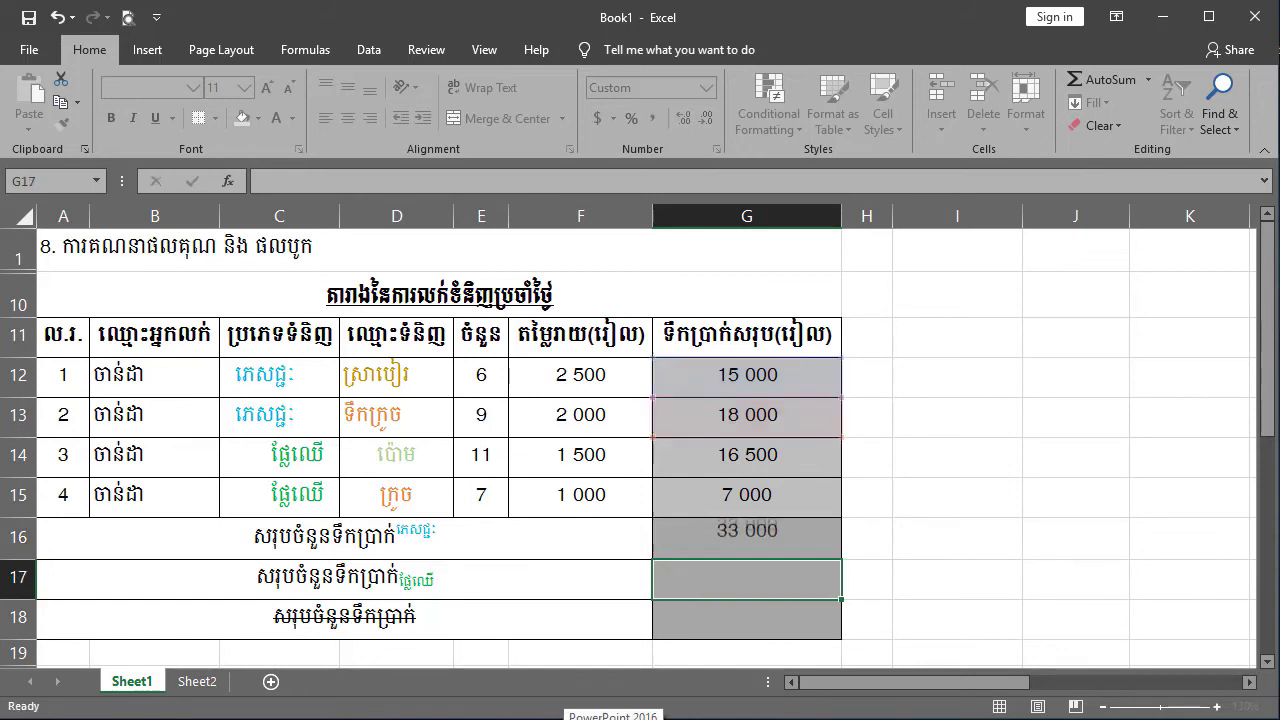
Repoint G16's G12 reference to G13 so it shows 36 000, then restart its formula.
left_click(733, 527)
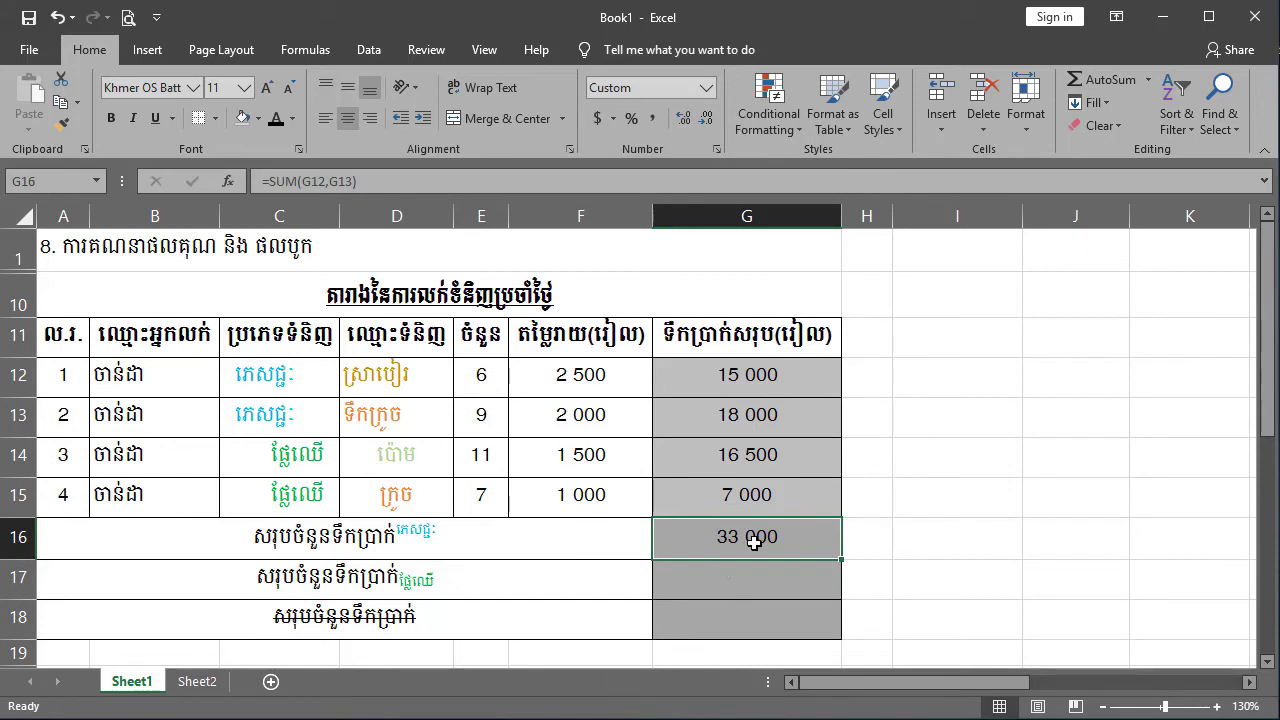
double_click(754, 541)
left_click_drag(816, 537, 741, 543)
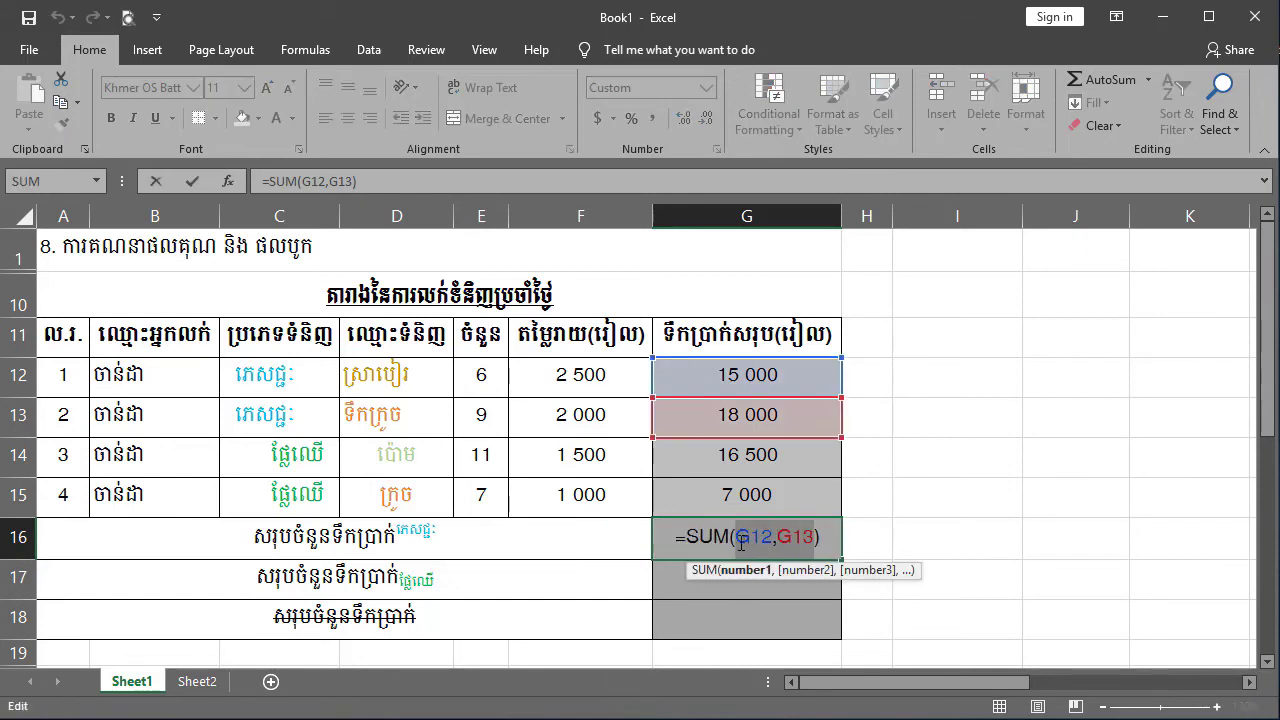
left_click_drag(765, 356, 766, 411)
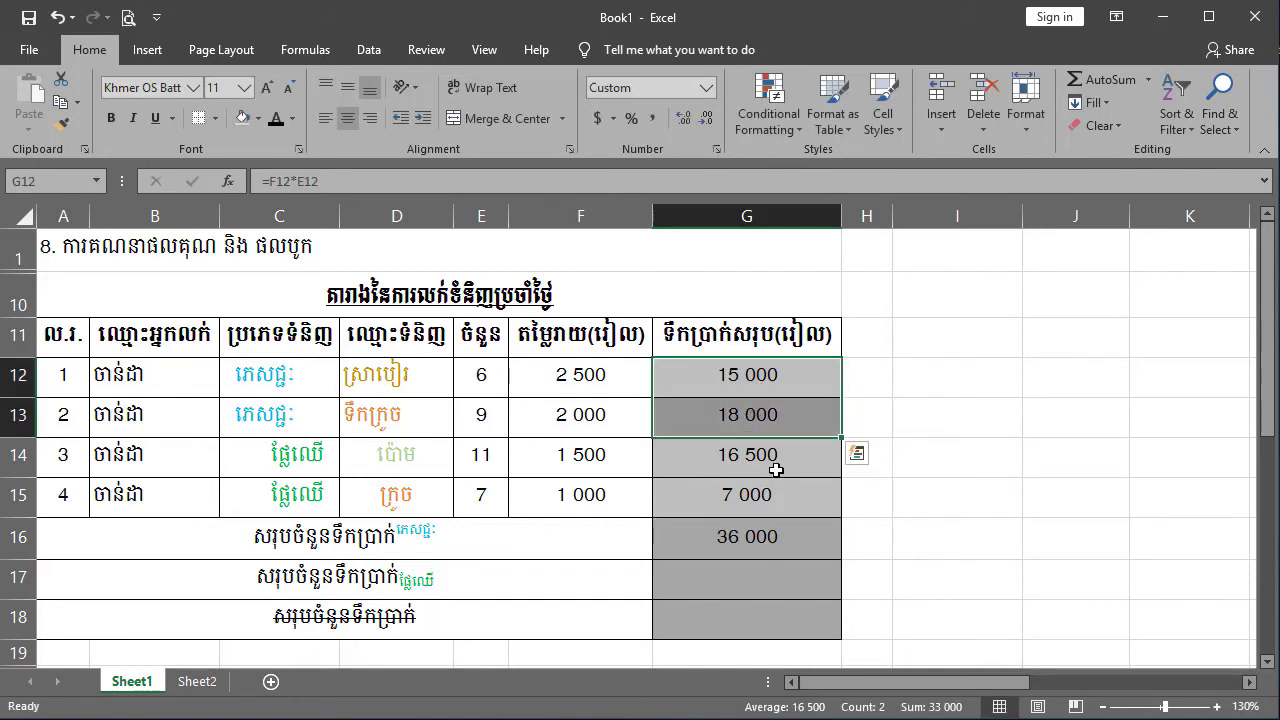
left_click(753, 548)
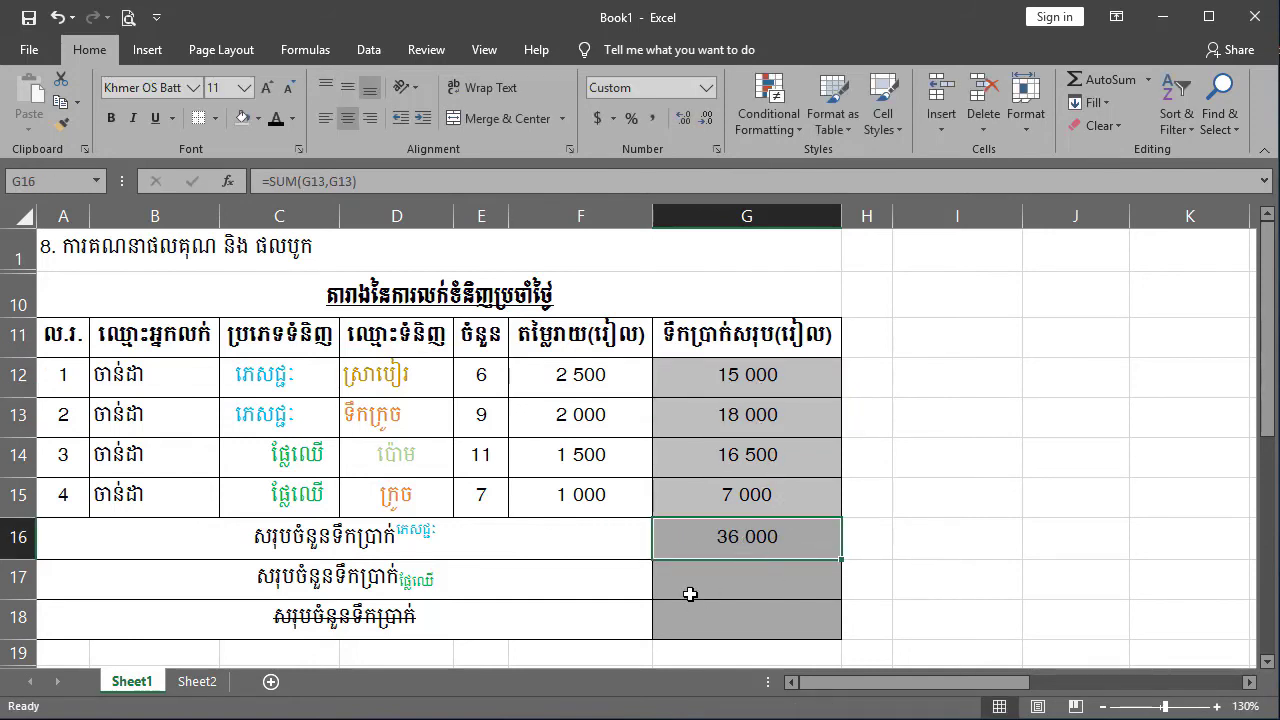
type("=")
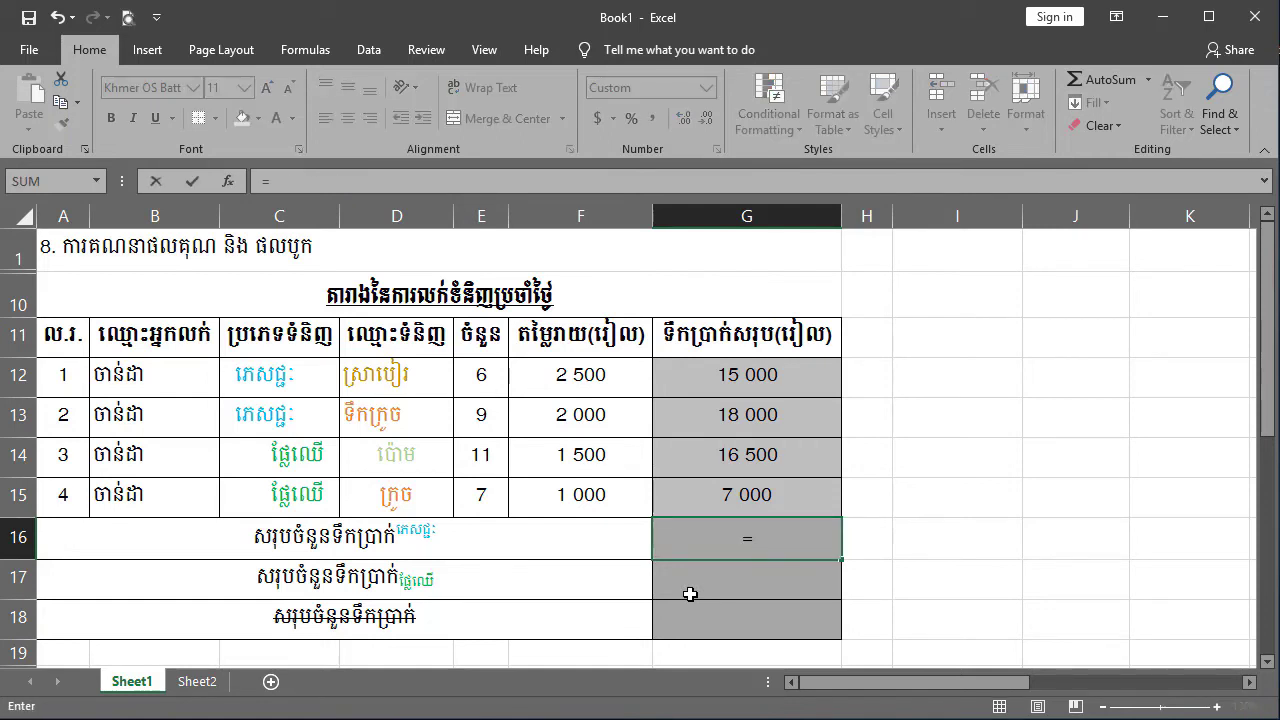
type("su")
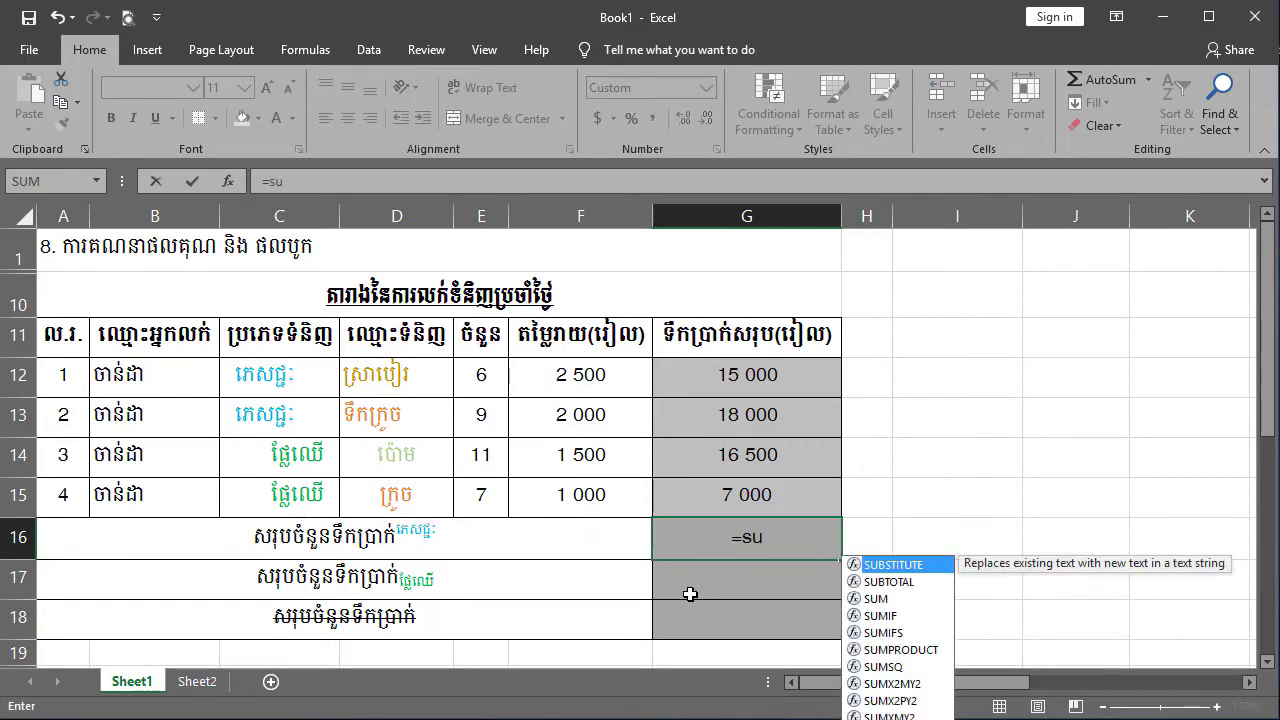
type("m")
Complete G16 as =SUM(G12:G13), showing 33 000 again.
key("Tab")
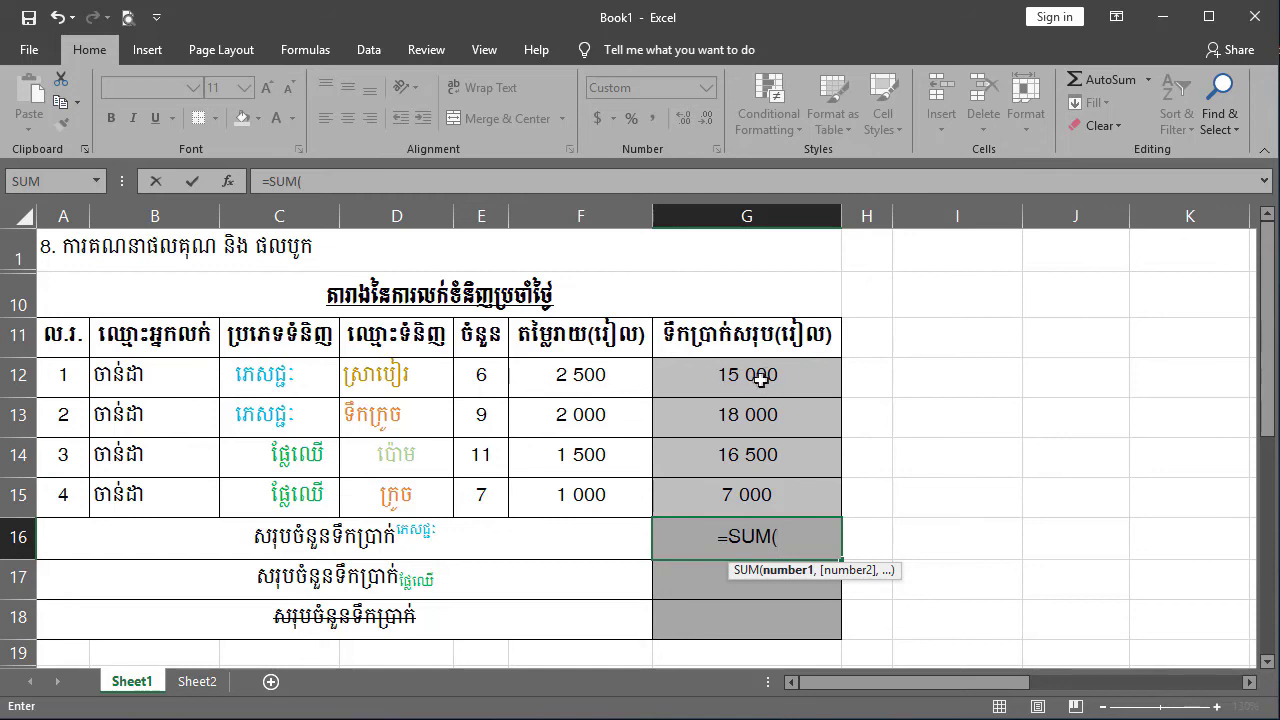
left_click_drag(774, 374, 770, 414)
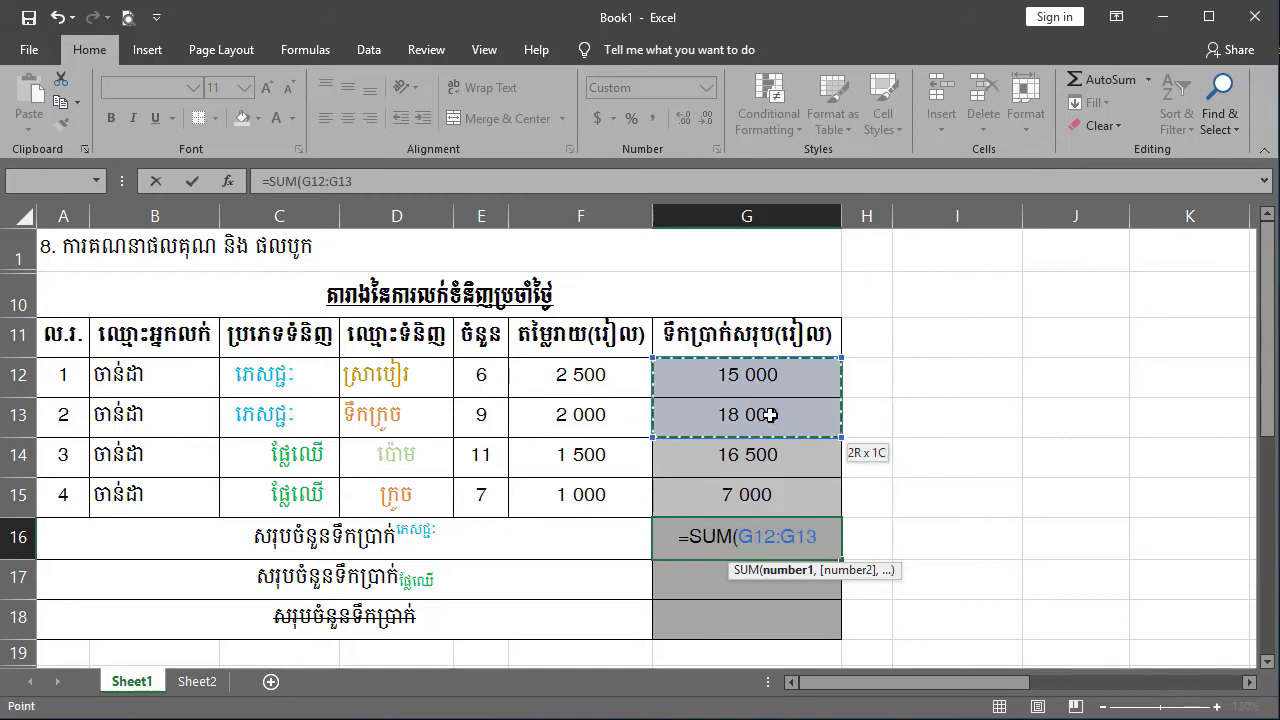
type(")")
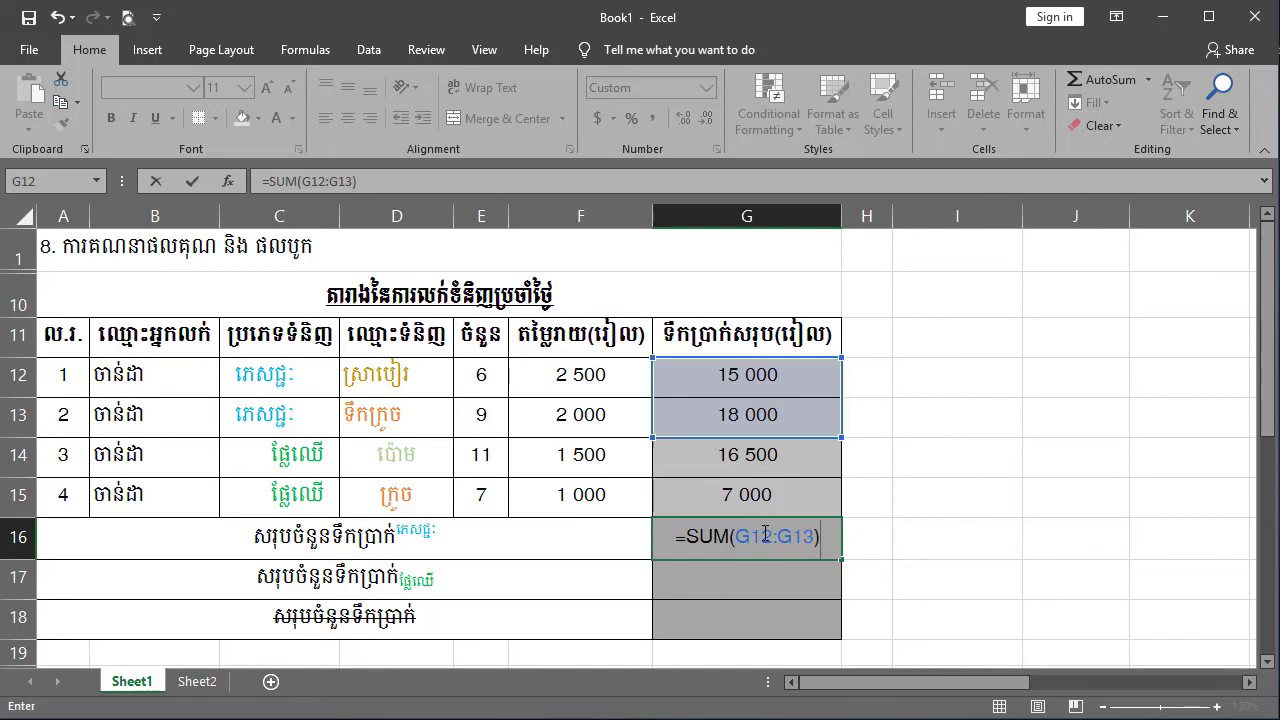
key("Return")
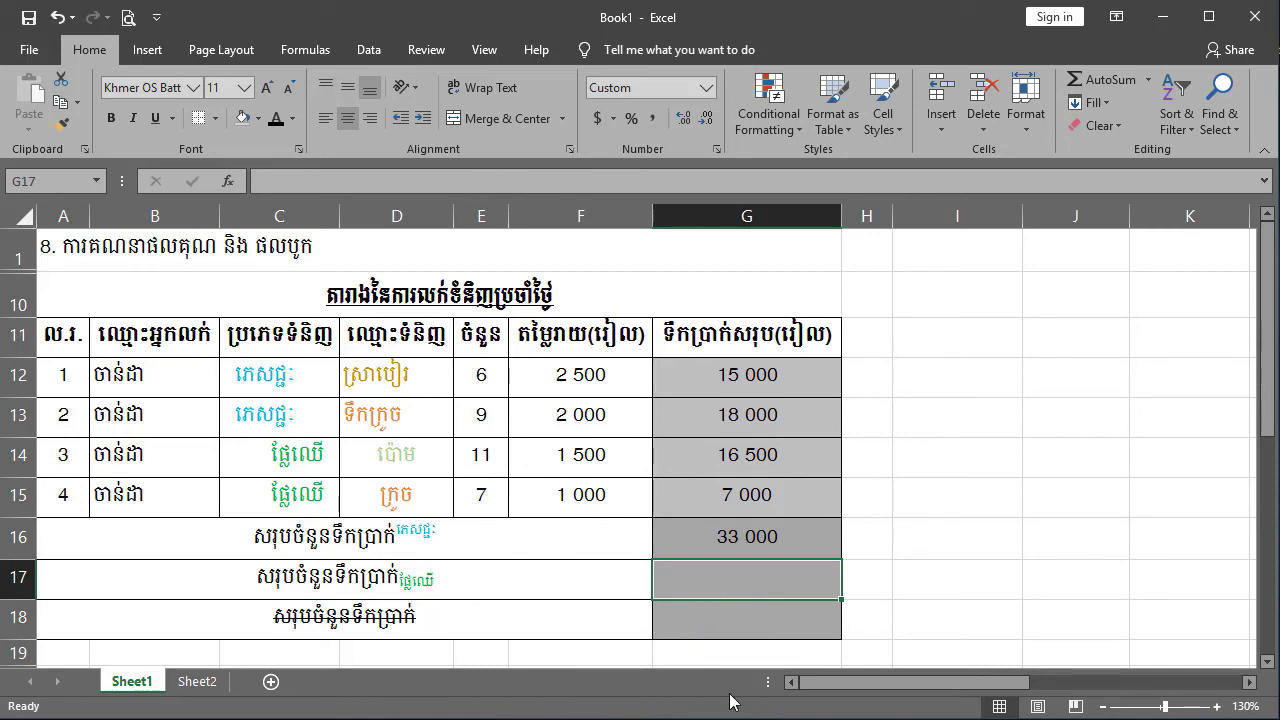
type("=s")
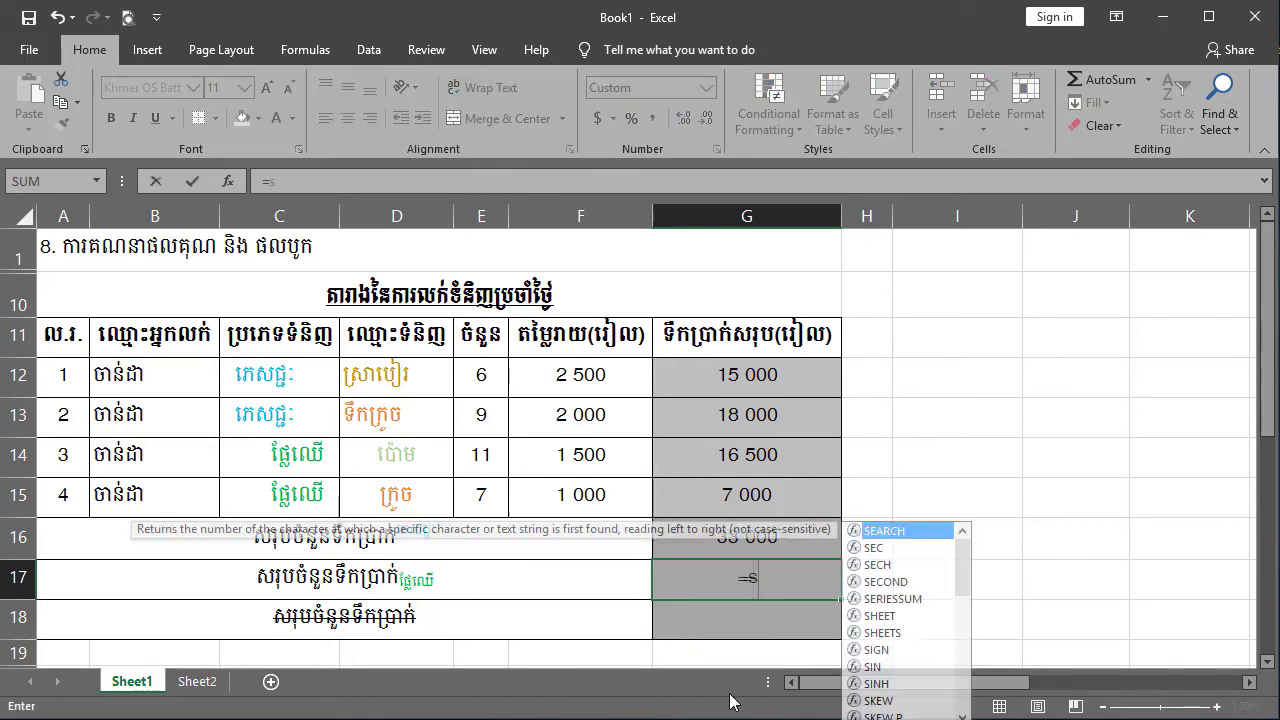
type("um")
Complete G17 as =SUM(G14:G15), showing 23 500.
key("Tab")
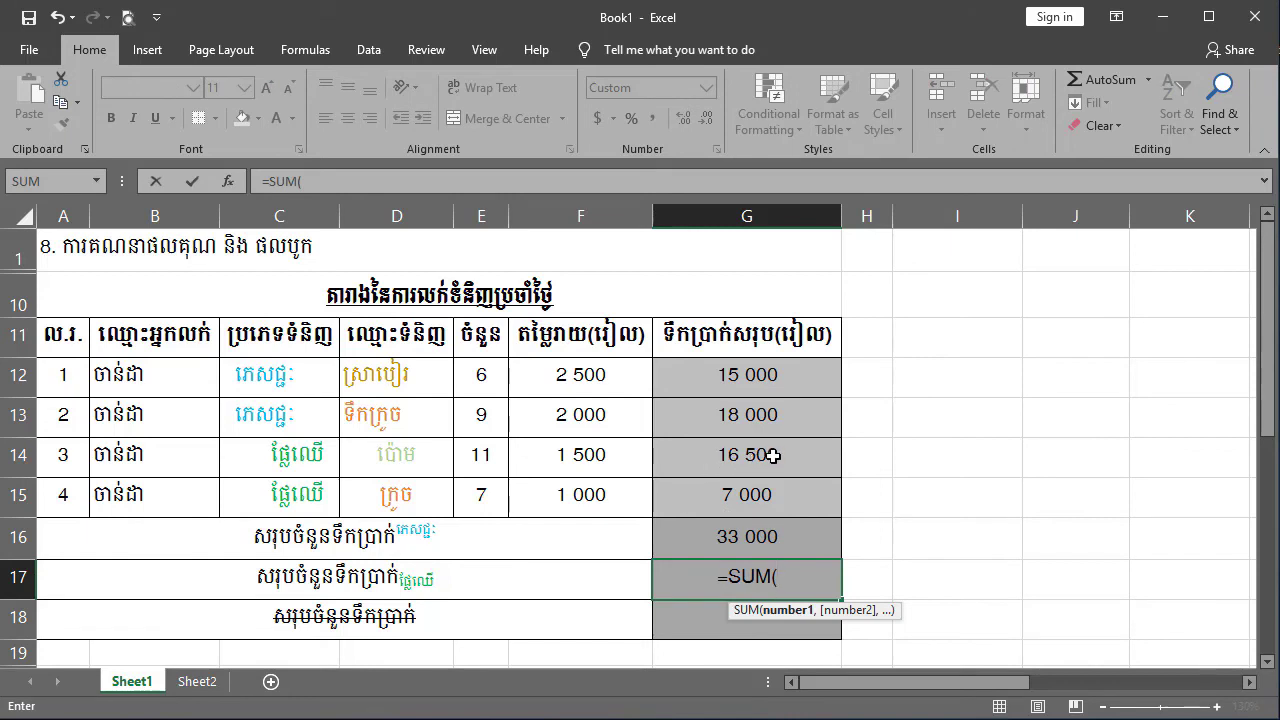
left_click_drag(776, 455, 771, 491)
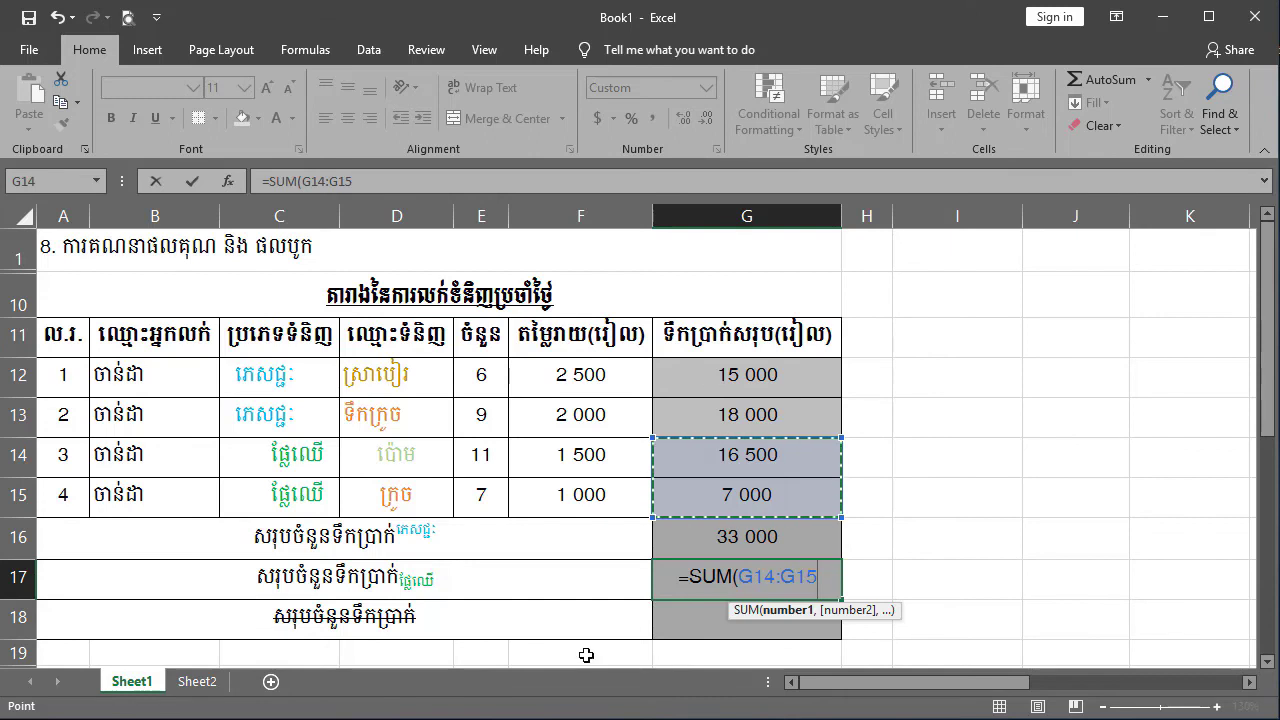
type(")")
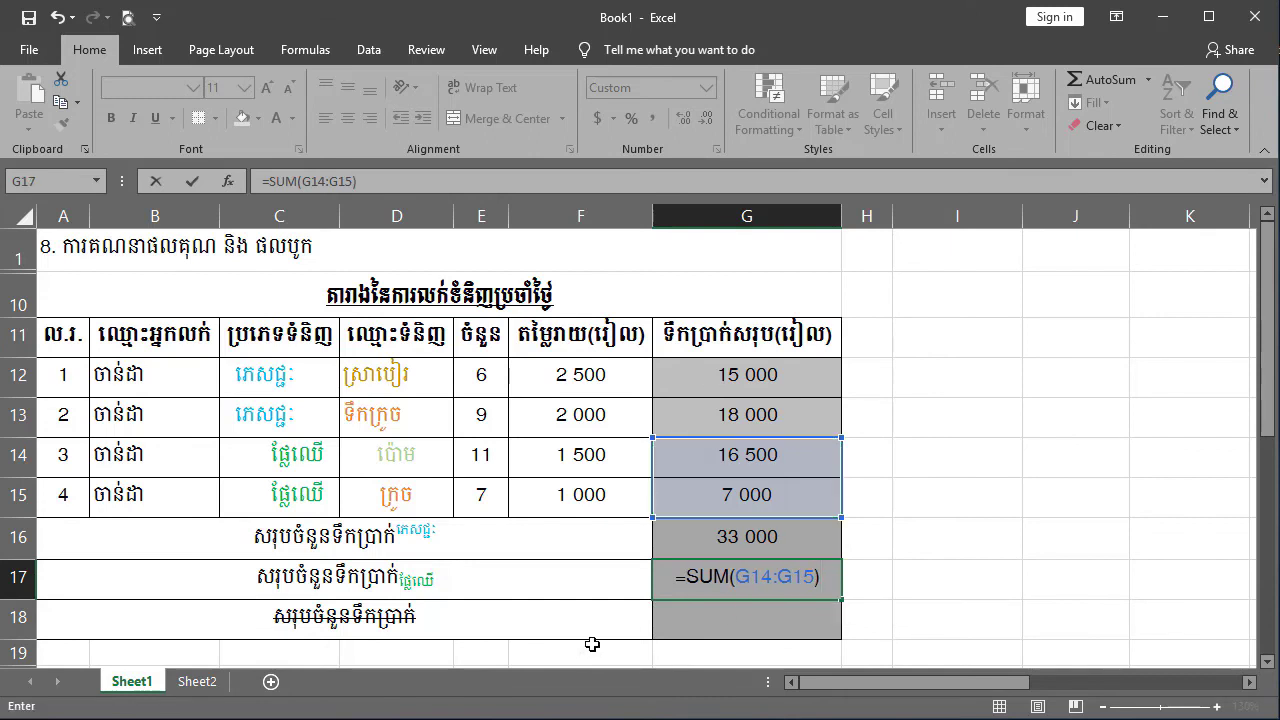
key("Return")
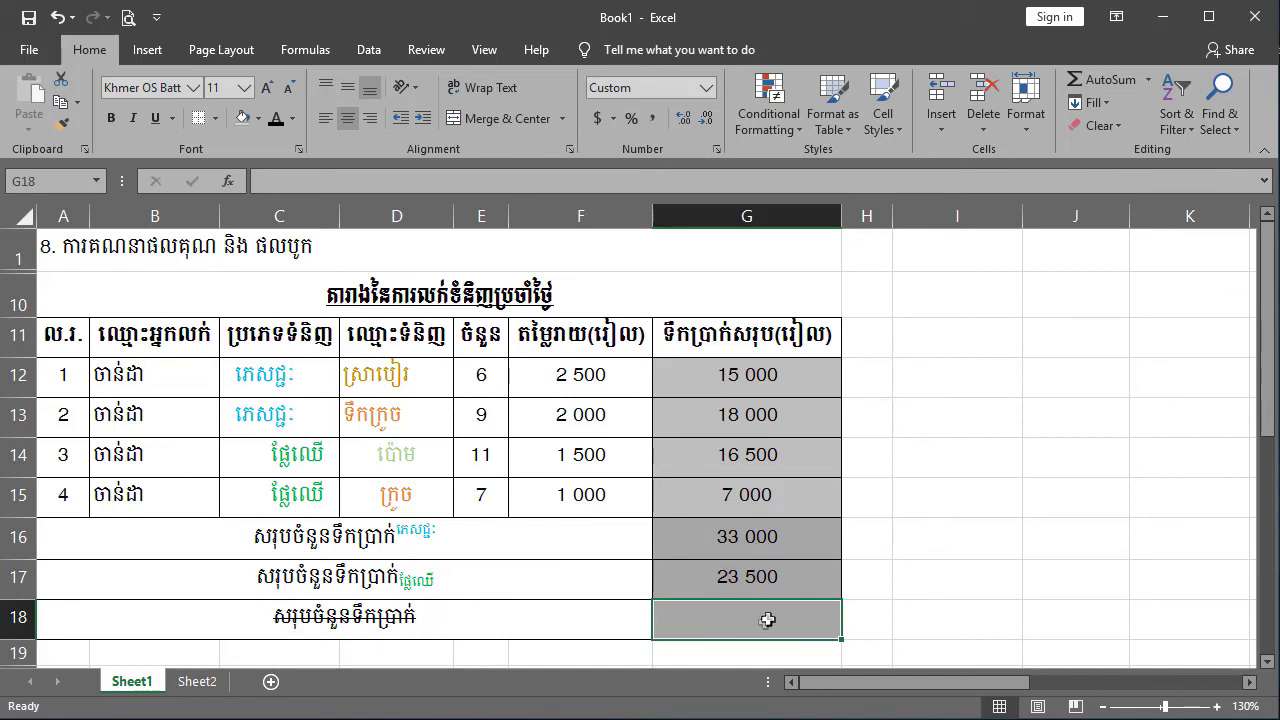
Enter =SUM(G16:G17) in G18 for a grand total of 56 500.
mouse_move(675, 714)
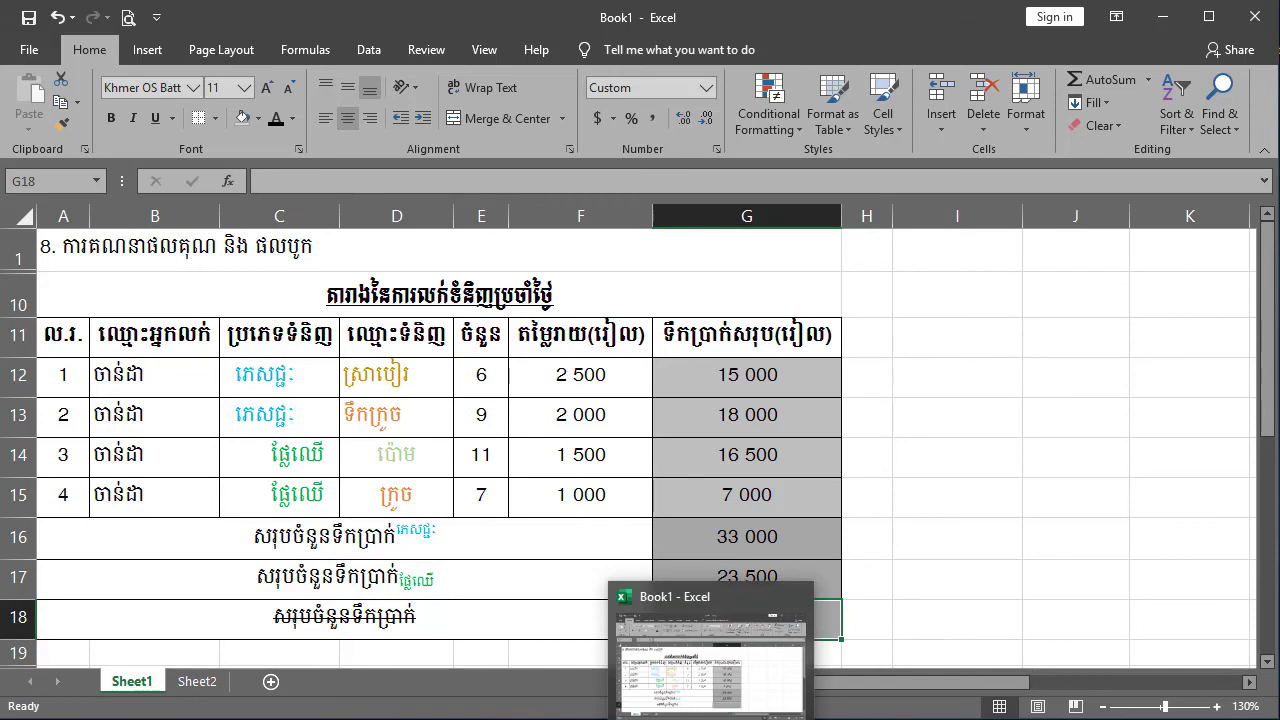
type("=su")
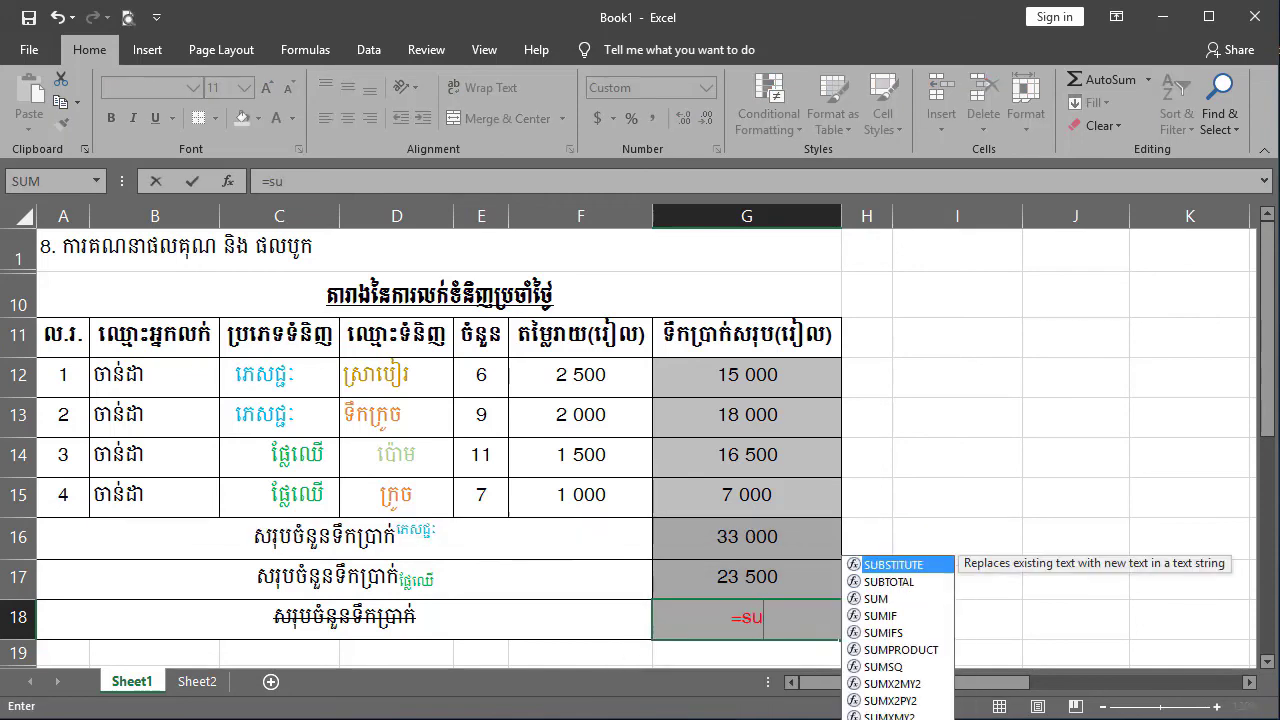
type("m")
key("Tab")
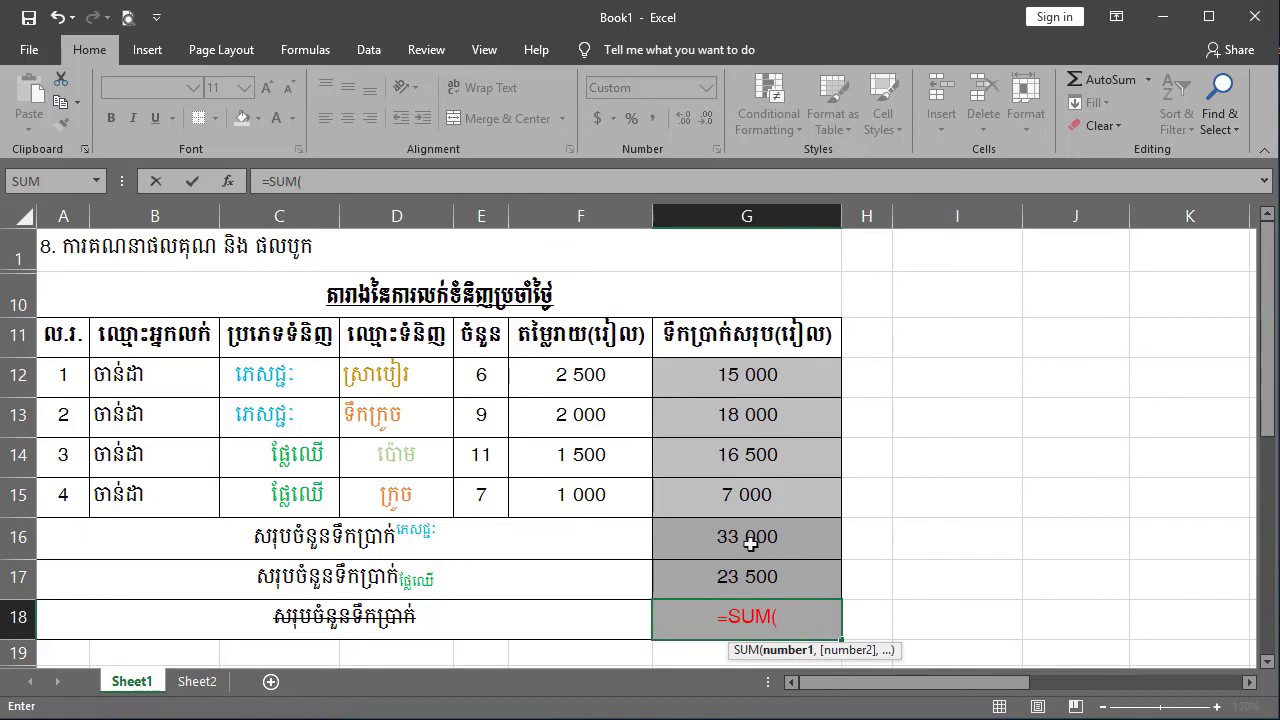
left_click_drag(762, 536, 762, 576)
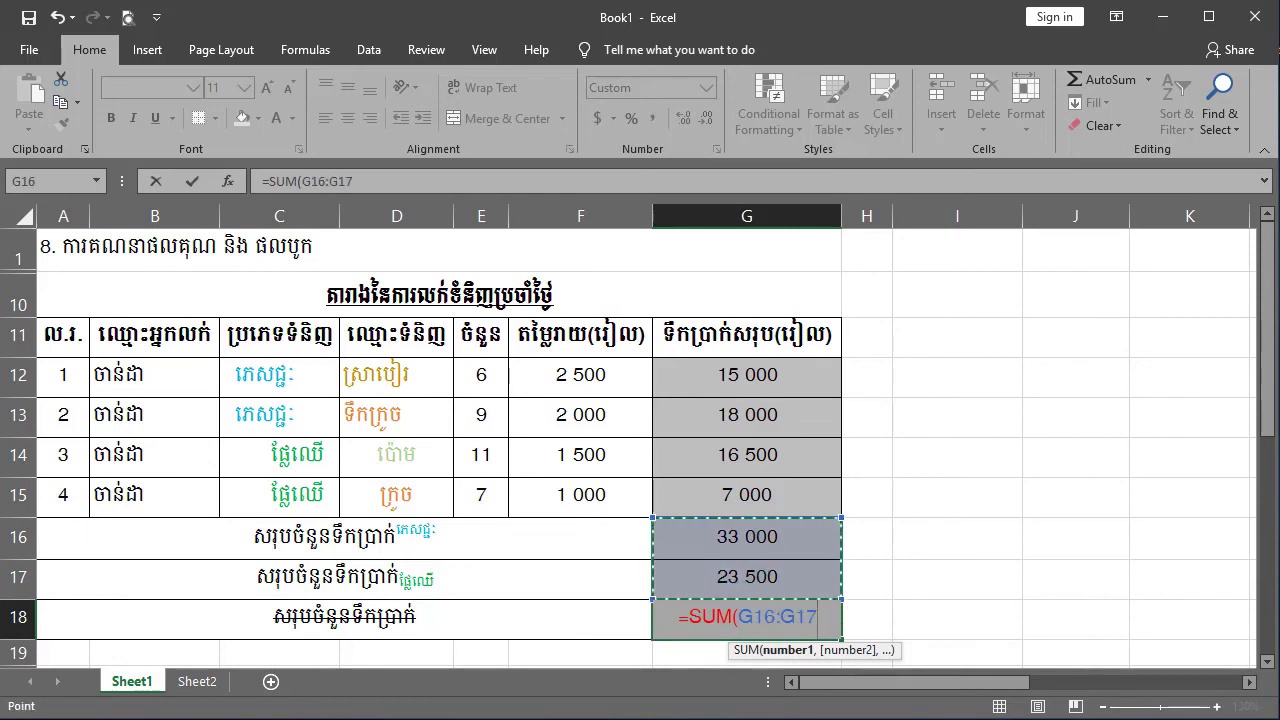
type(")")
key("Return")
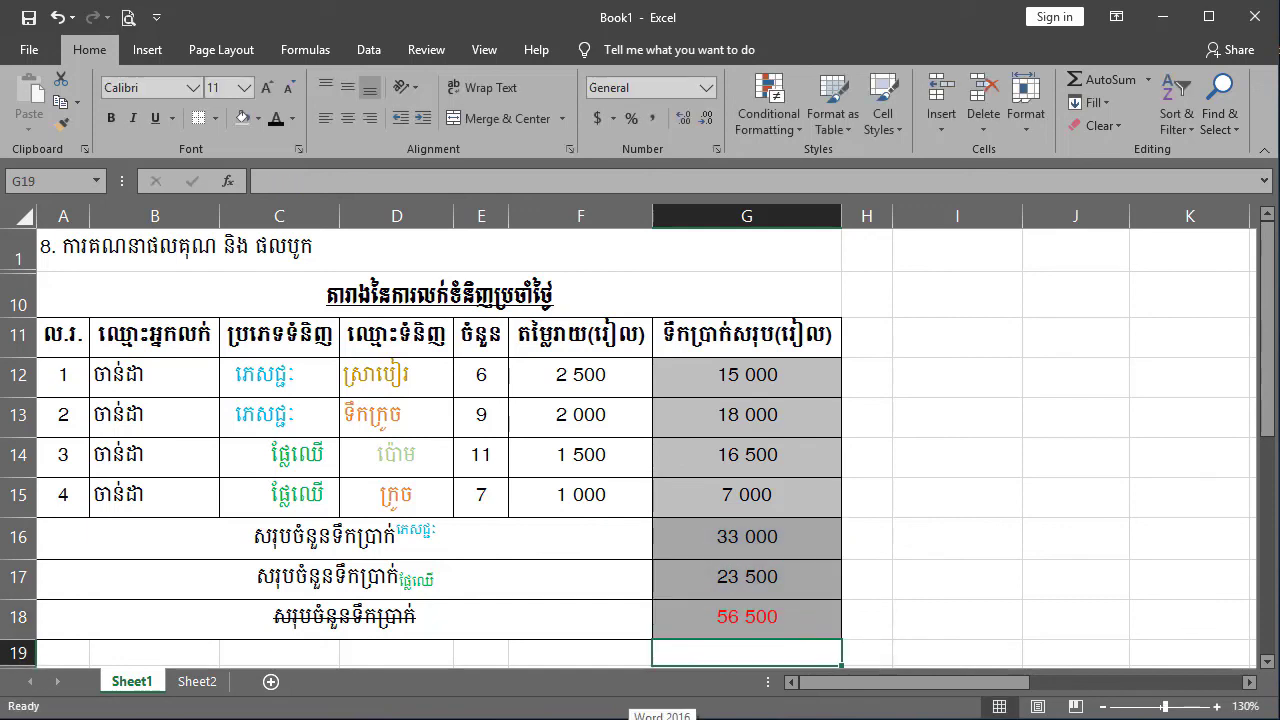